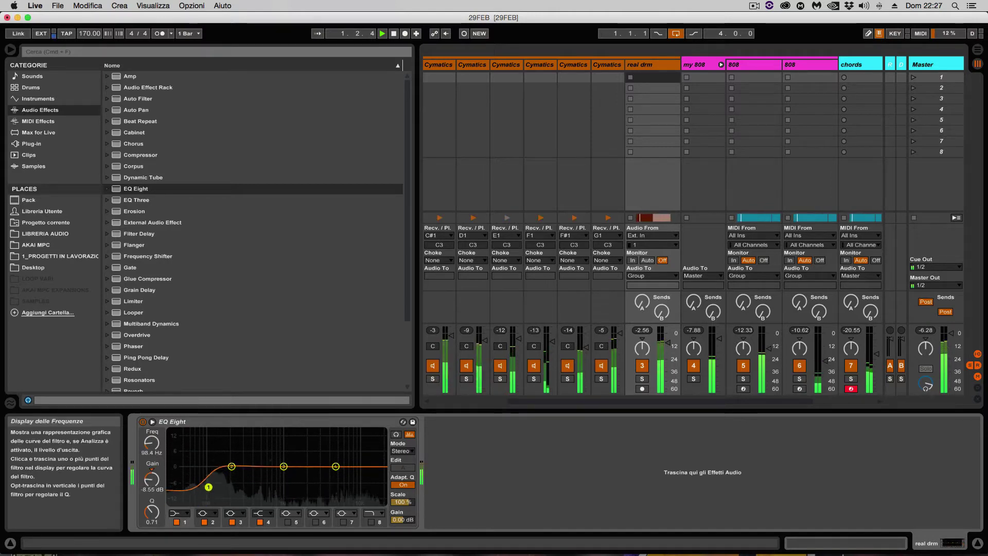
Step: Place EQ Eight's band 2 at about 201 Hz and 0.1 dB, and boost the band 4 high shelf about 3.1 dB at 4.74 kHz
mouse_move(230, 472)
left_mouse_down()
mouse_move(233, 447)
mouse_move(231, 466)
left_mouse_up()
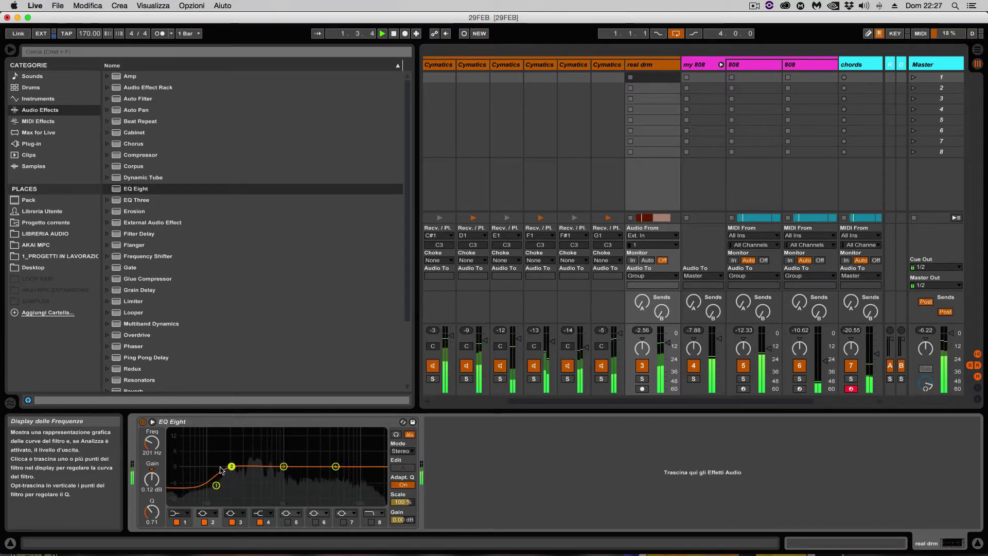
left_click(336, 466)
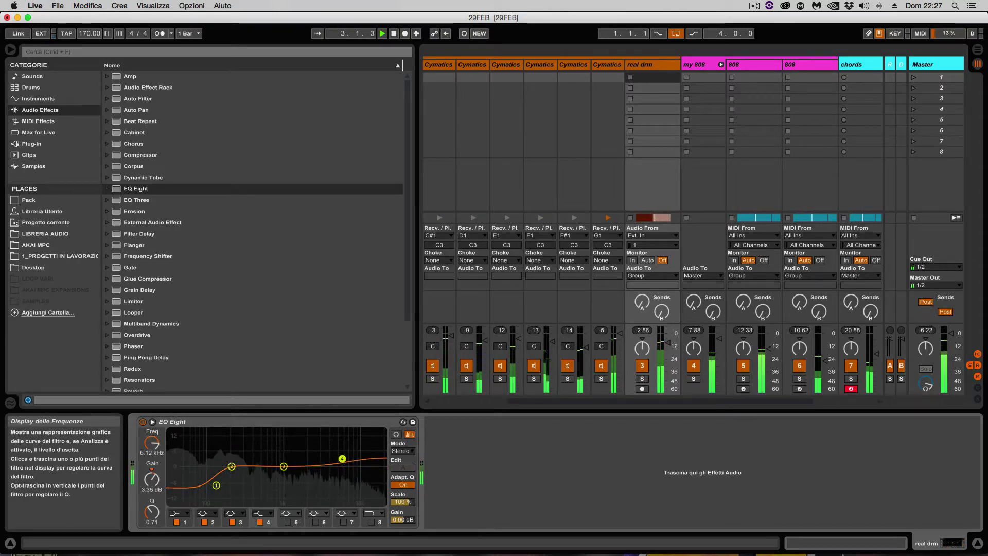
mouse_move(340, 456)
left_mouse_down()
mouse_move(332, 449)
mouse_move(335, 459)
left_mouse_up()
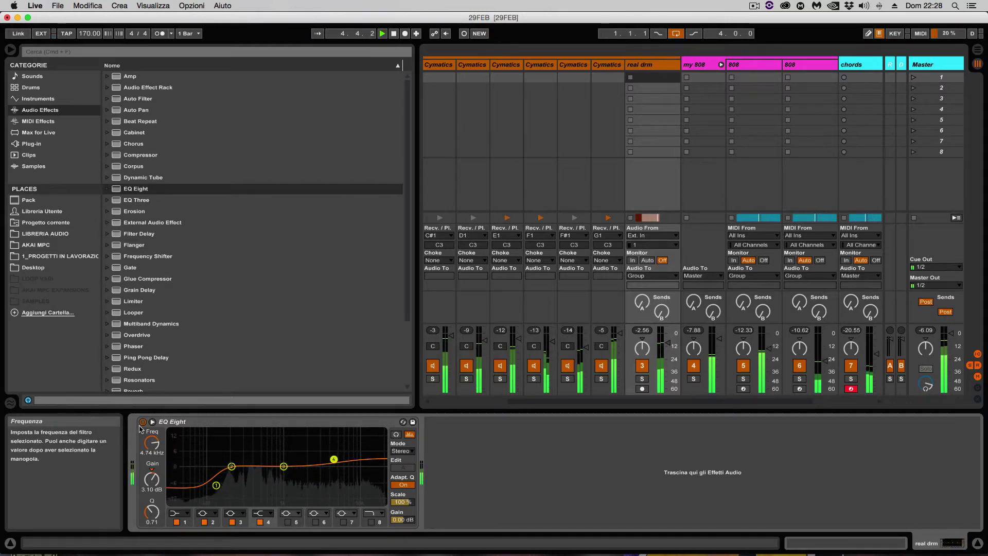
Step: Compare the real drm track with EQ Eight bypassed and active, leaving the device on
left_click(142, 422)
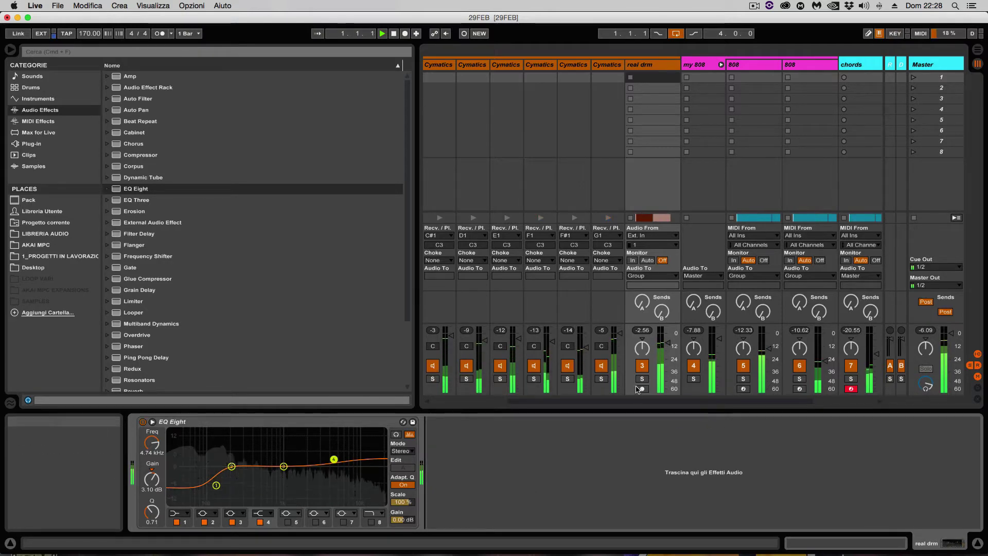
left_click(143, 422)
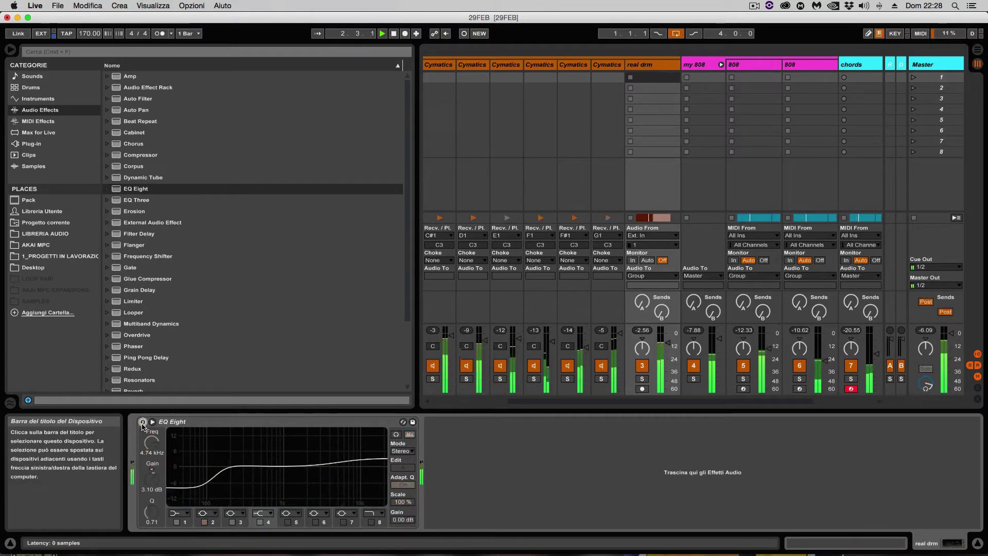
left_click(143, 422)
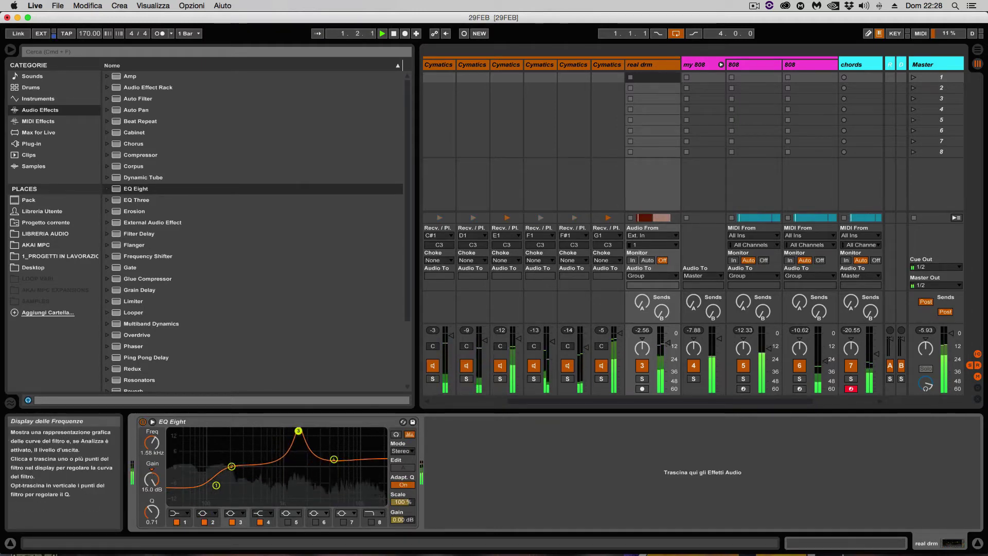
Step: Cut EQ Eight's band 3 by about 2.6 dB at 1.18 kHz and boost band 2 by about 2.4 dB at 190 Hz
left_click_drag(298, 430, 313, 481)
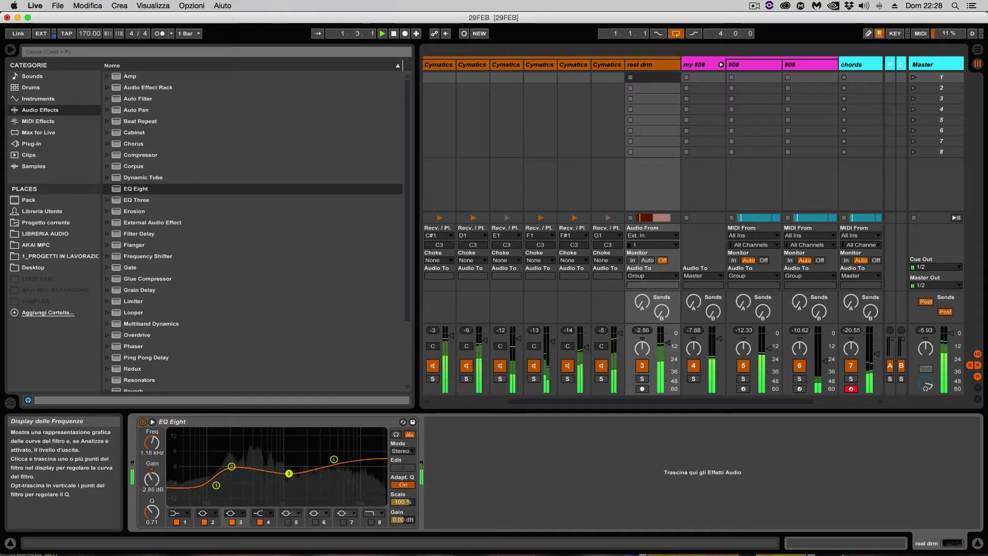
left_click_drag(289, 473, 289, 473)
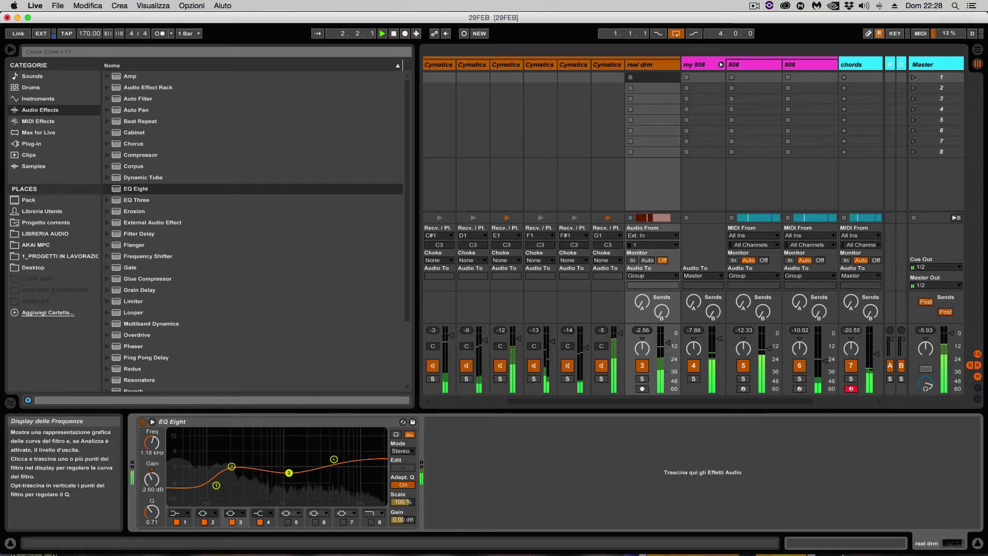
left_click(231, 466)
left_click_drag(230, 462, 229, 434)
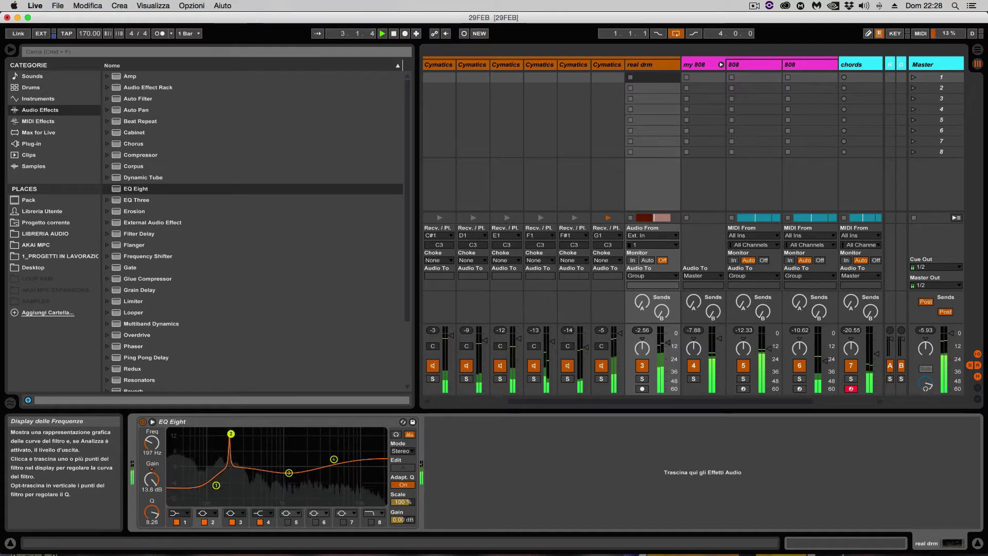
left_click_drag(231, 434, 228, 460)
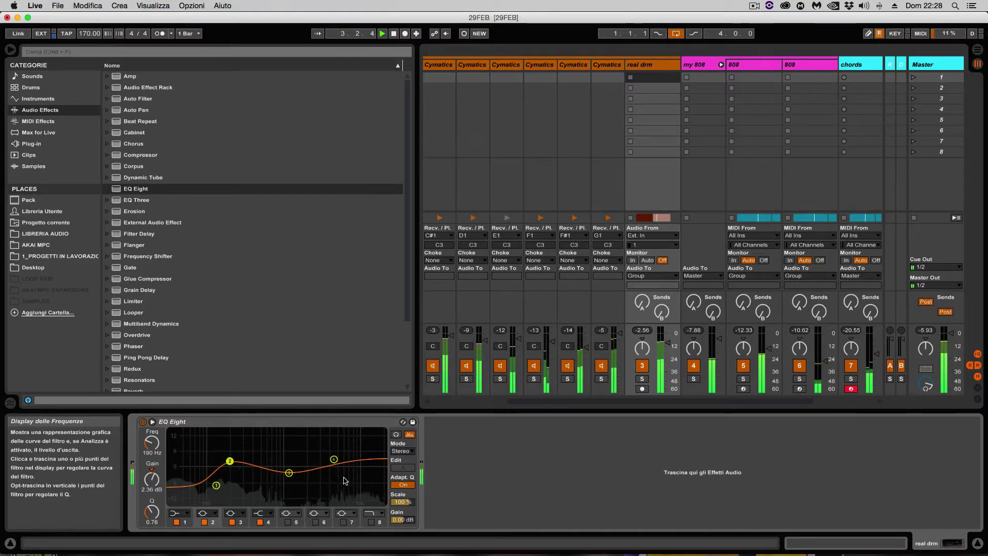
Step: Enable band 8 as a steeper low-pass at about 15.8 kHz with Q 0.78, and turn on EQ Eight's audition mode
left_click(371, 522)
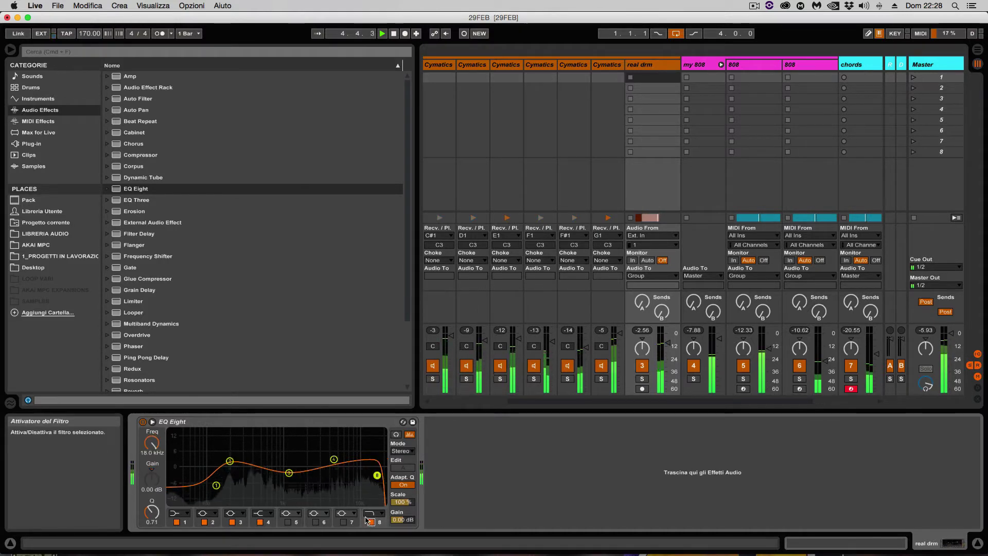
left_click(375, 513)
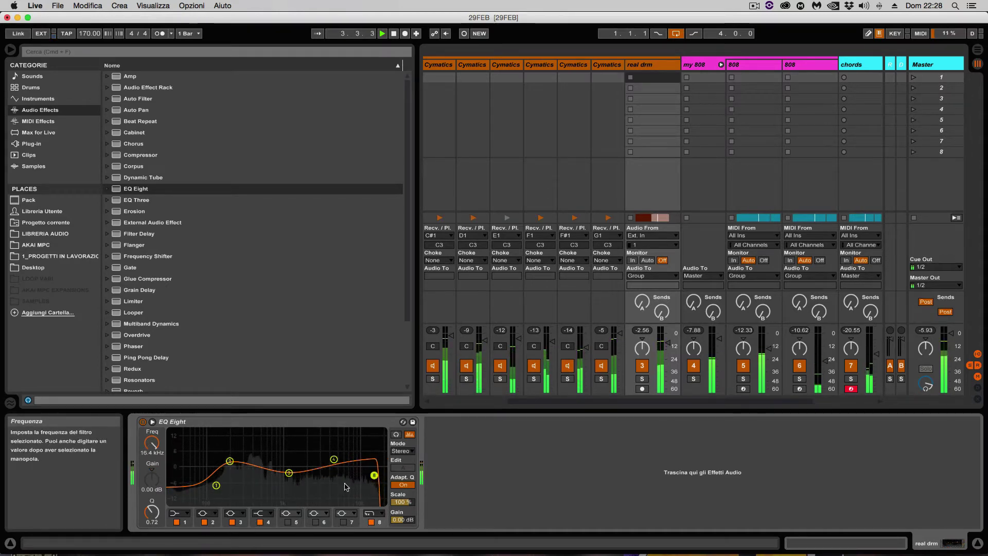
left_click(396, 434)
left_click_drag(376, 479, 374, 480)
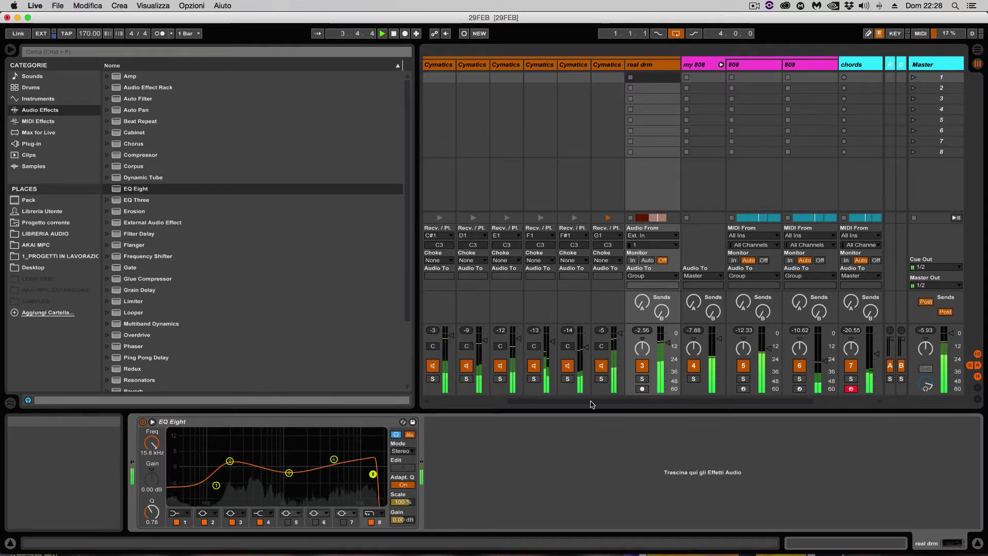
Step: Restart playback, compare the soloed real drm track with EQ band 4 off and on, and release the solo
key("space")
key("space")
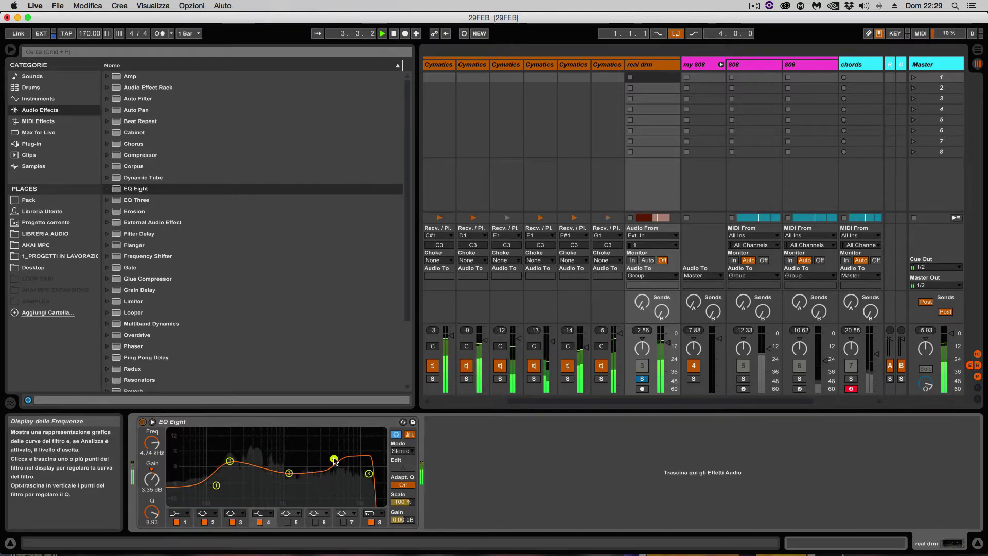
left_click(260, 522)
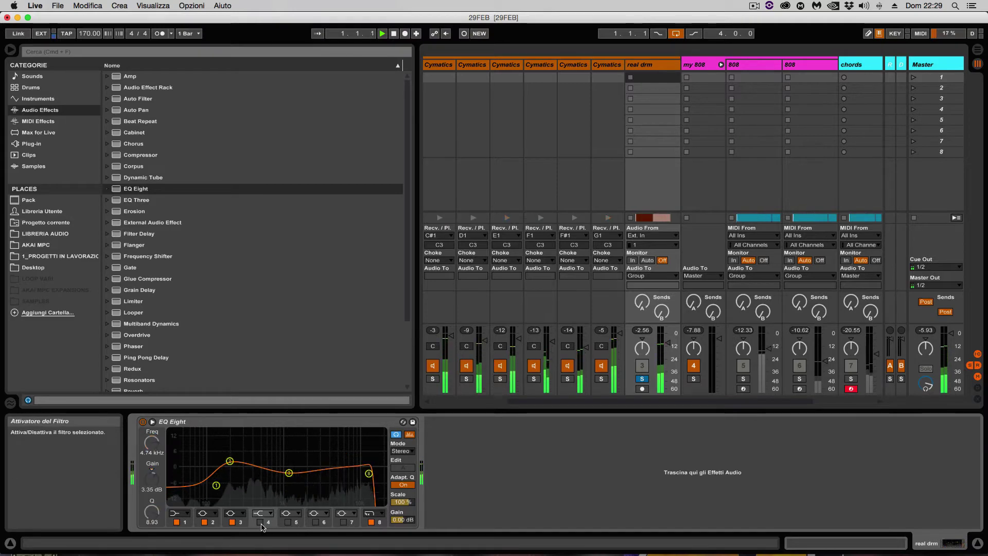
left_click(261, 522)
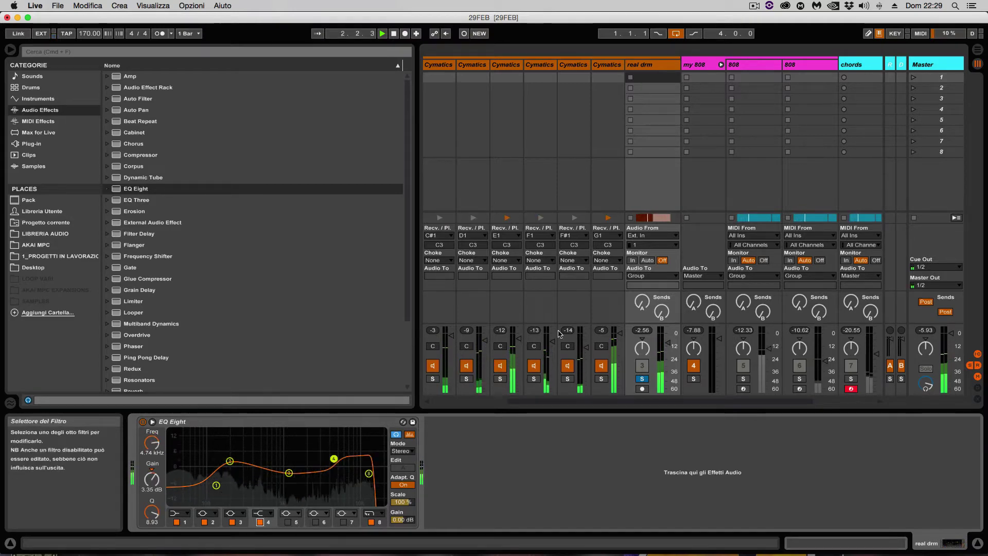
left_click(641, 378)
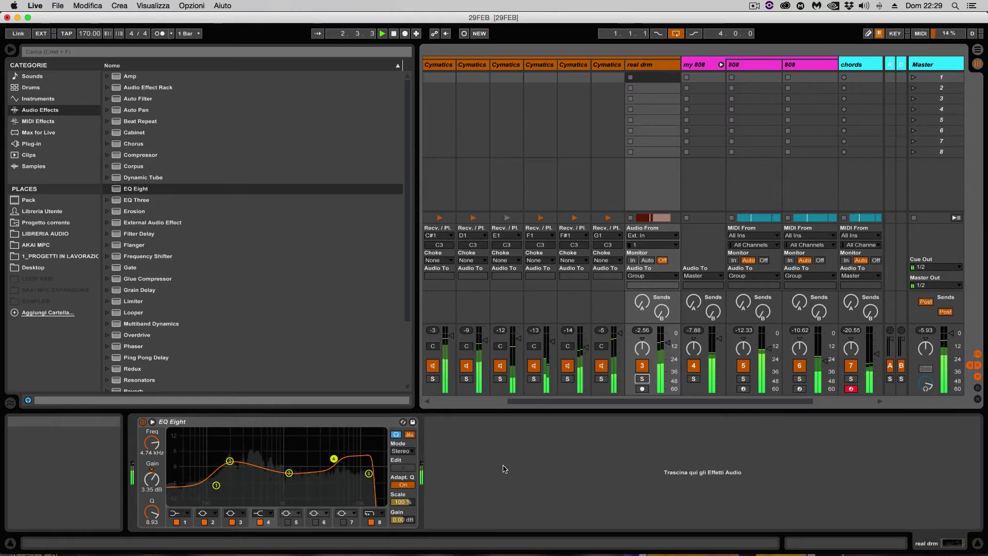
Step: Select the my drums group track and expand the VST folder of the plug-ins in the browser
scroll(607, 198, "left", 3)
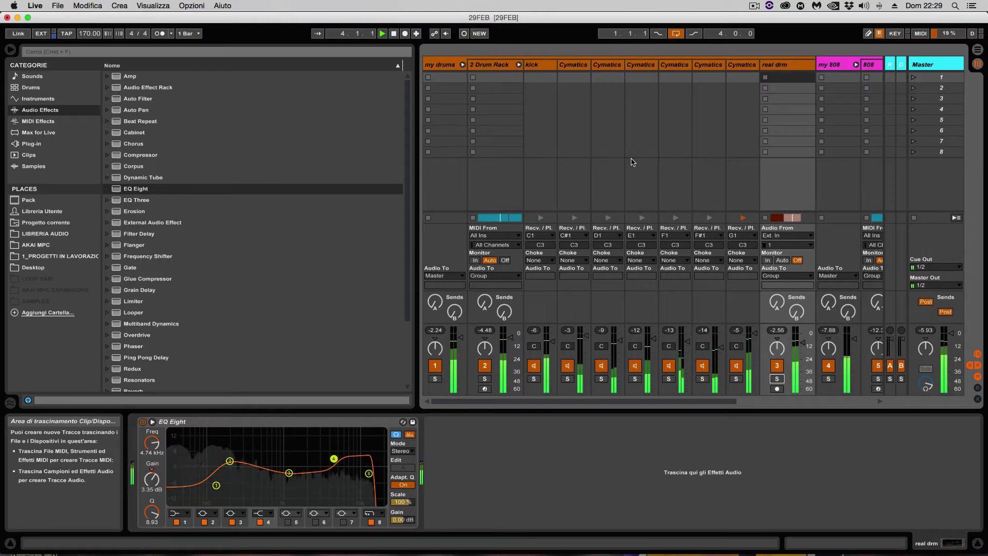
left_click(433, 68)
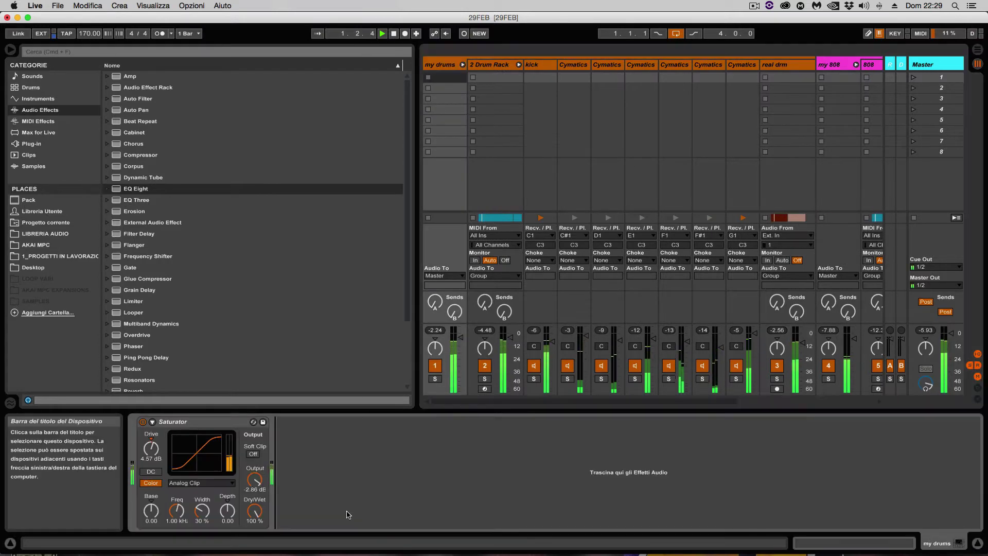
left_click(57, 52)
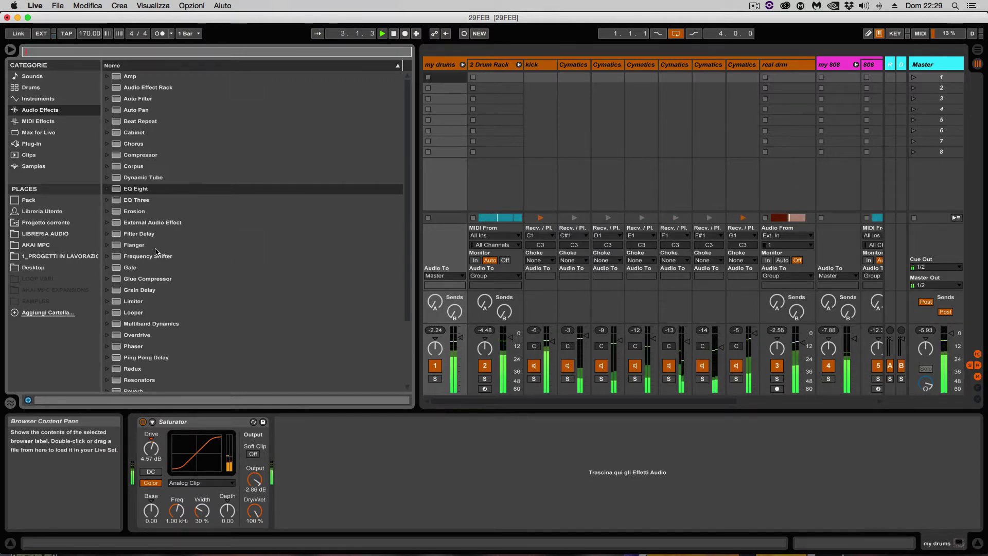
left_click(40, 162)
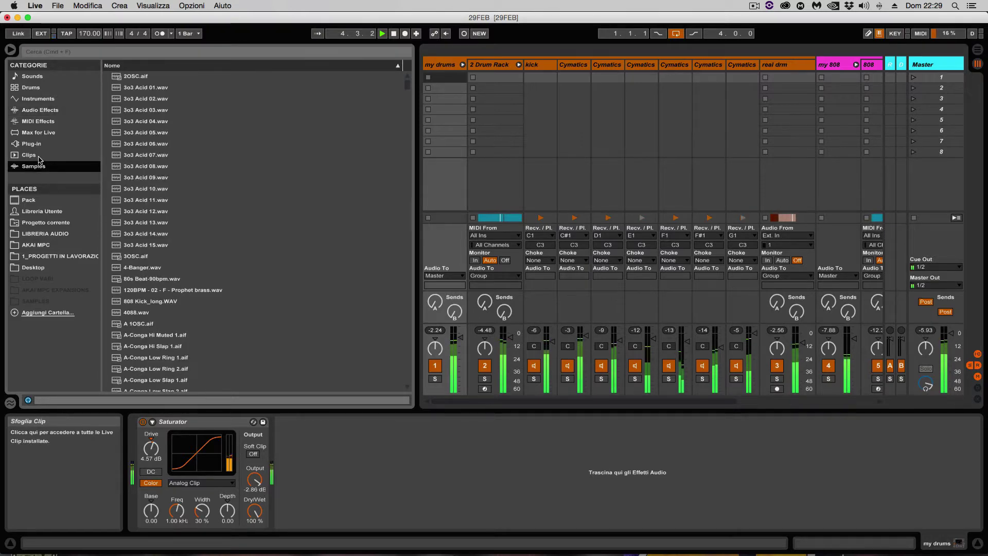
left_click(38, 155)
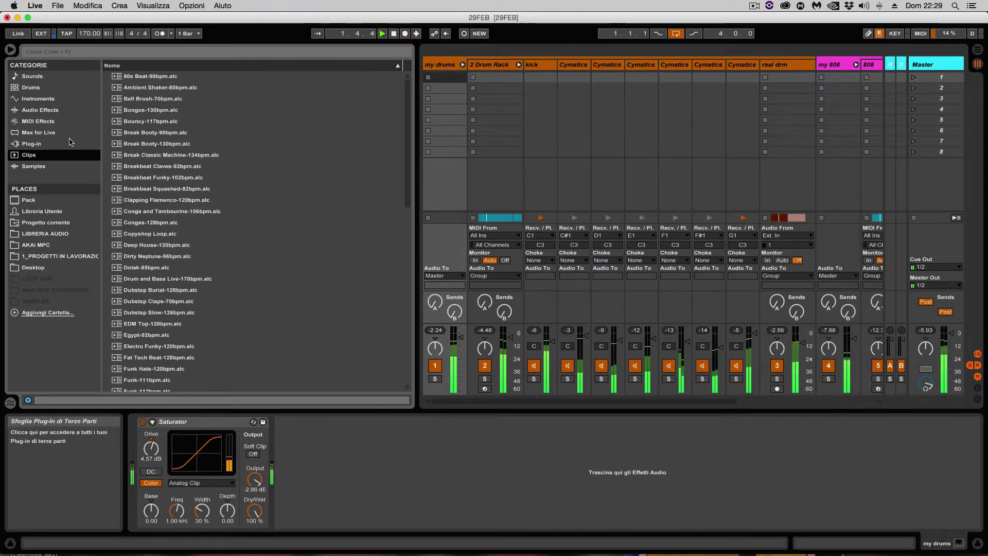
left_click(71, 144)
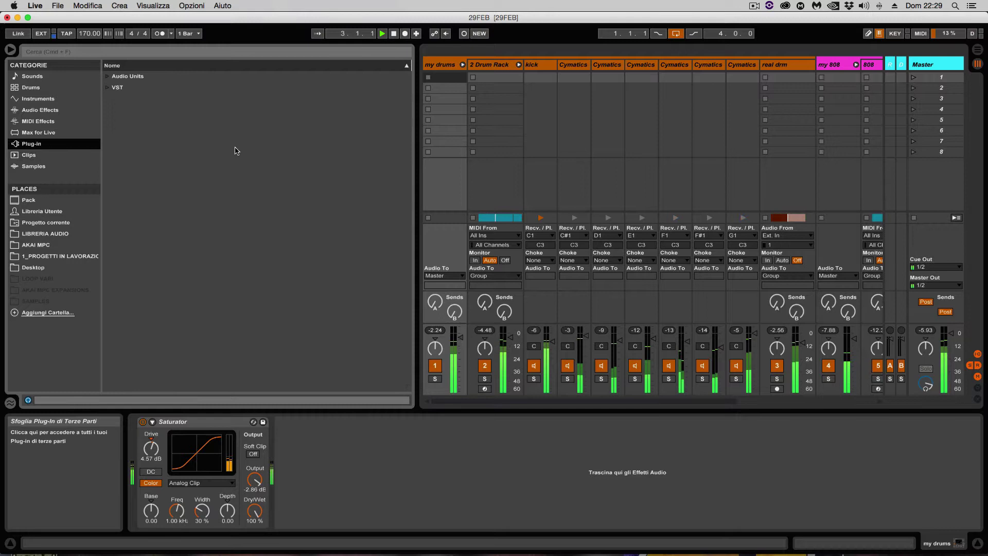
left_click(109, 89)
Step: Search the VST plug-ins for "gold" and add GOLD3 after the Saturator on the my drums group
scroll(214, 208, "down", 15)
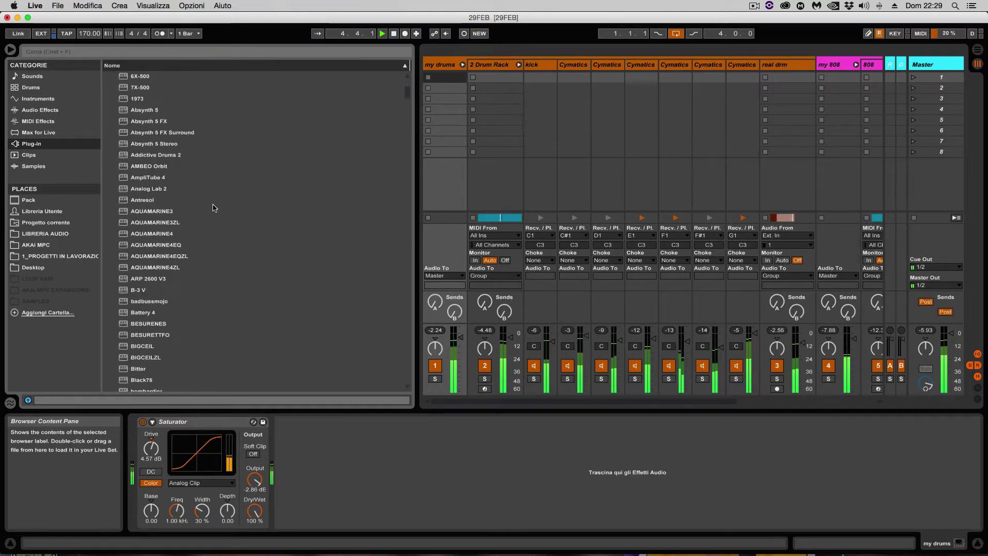
scroll(215, 208, "down", 5)
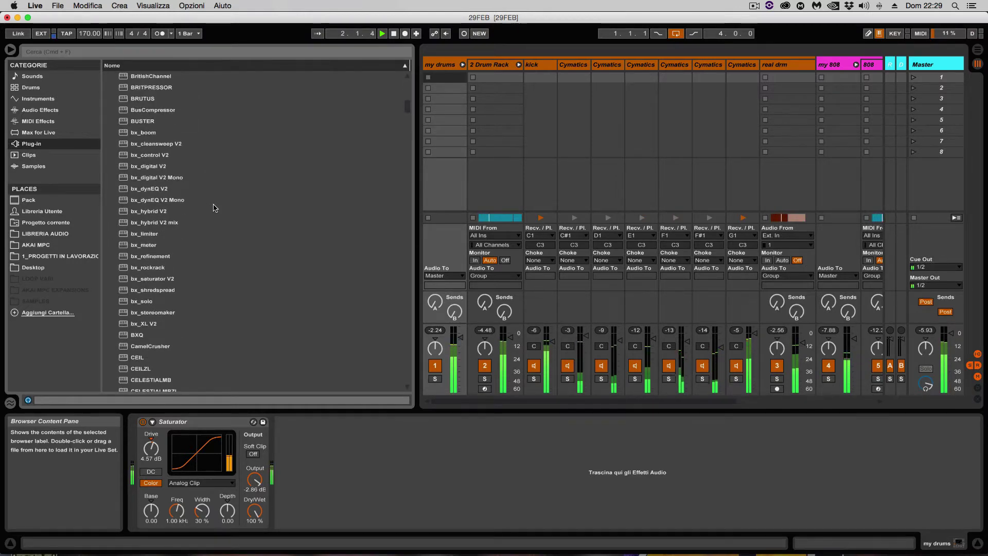
scroll(214, 208, "down", 10)
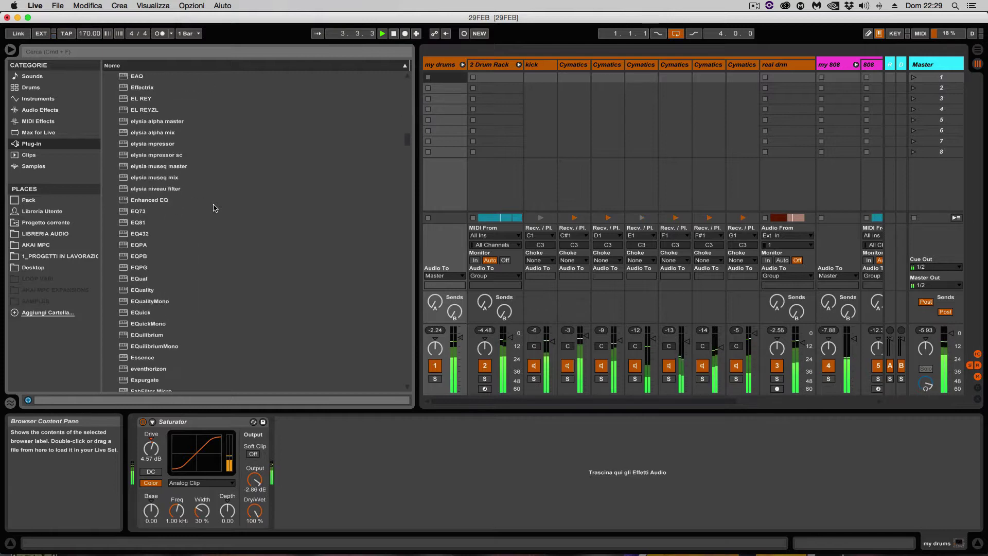
left_click(157, 52)
type("gold")
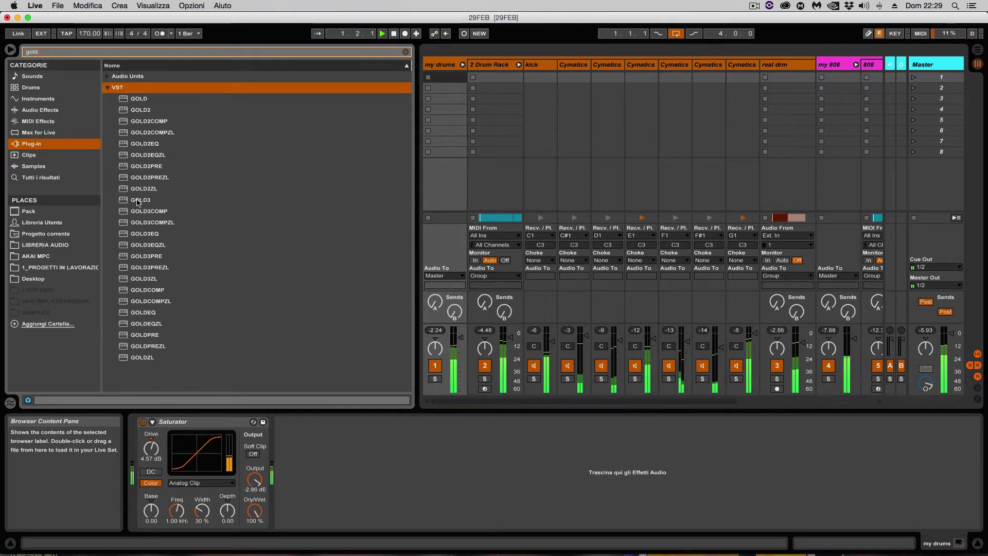
left_click_drag(138, 200, 367, 454)
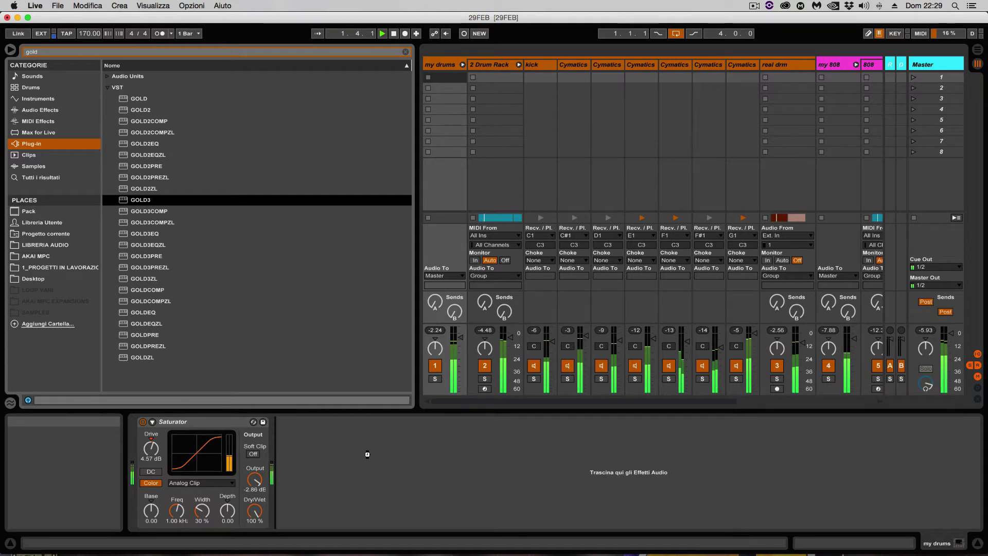
left_click_drag(367, 454, 367, 454)
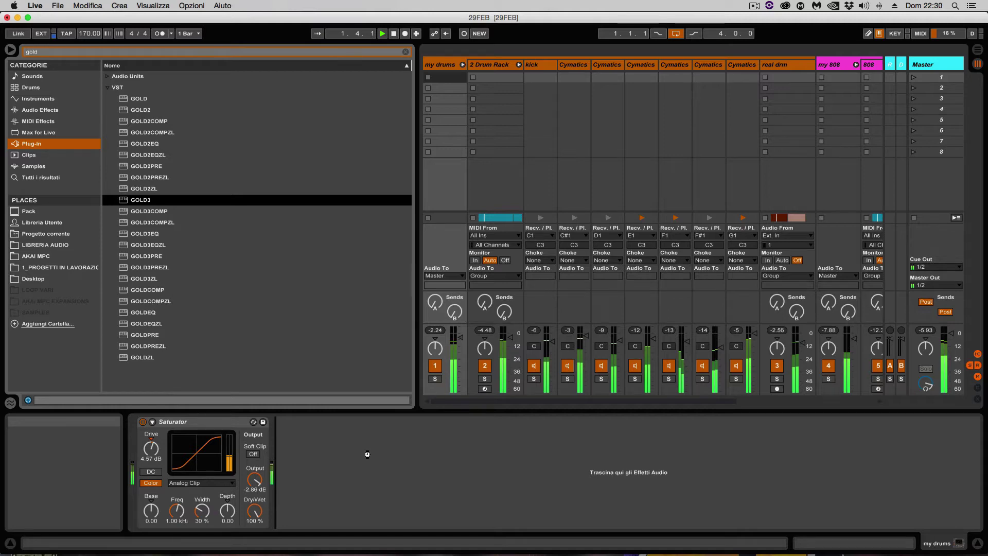
left_click_drag(367, 453, 367, 454)
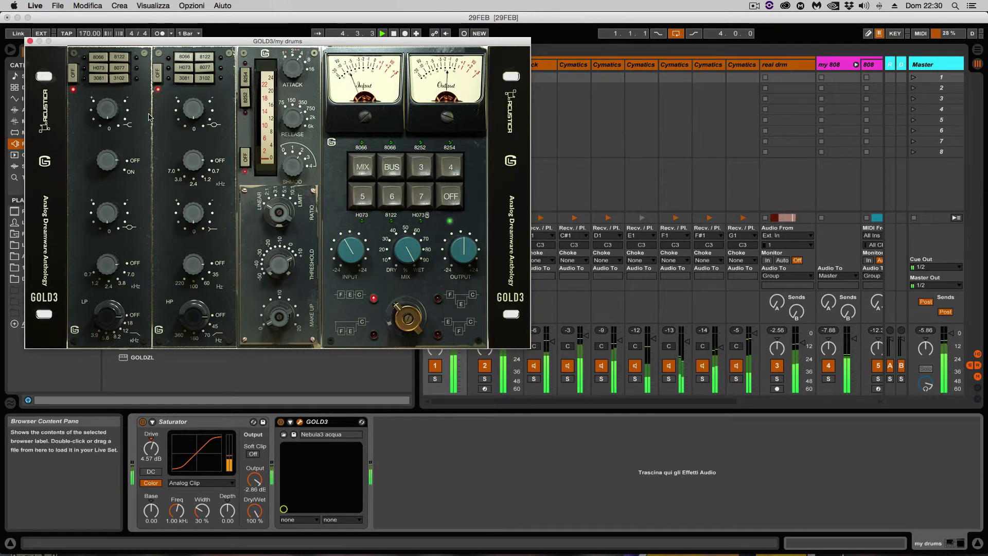
Step: Reposition the GOLD3 window toward the middle and select the 8122 model for both of its EQ sections
left_click_drag(114, 41, 303, 70)
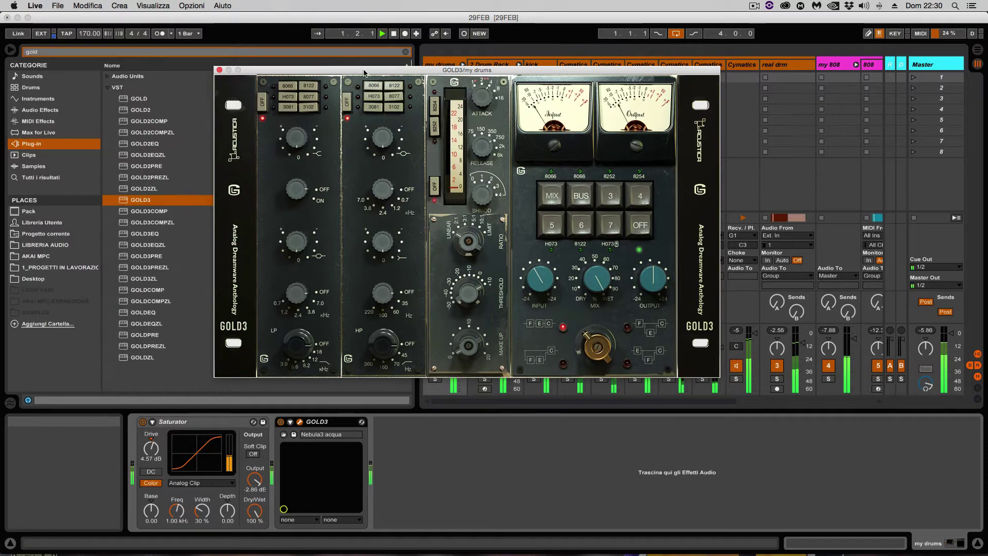
left_click(304, 85)
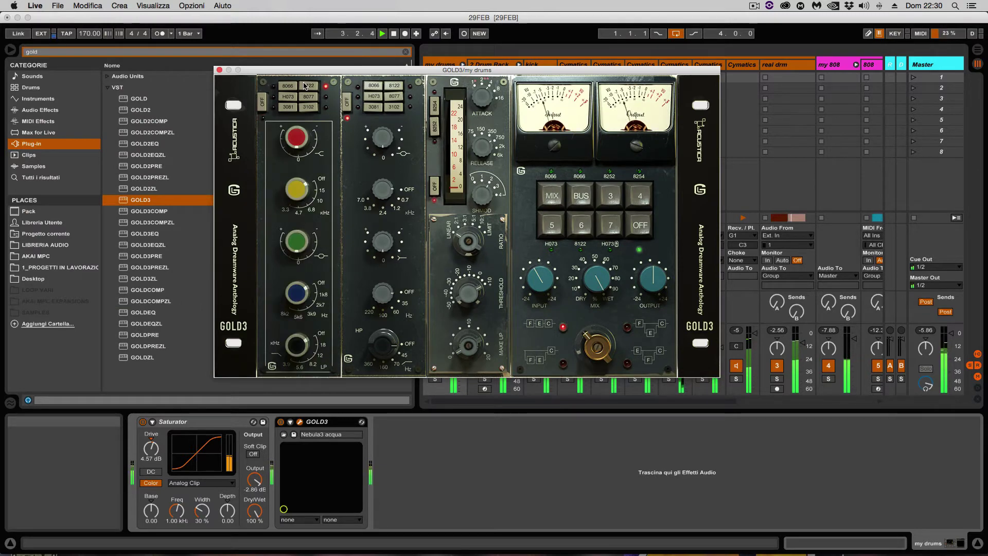
left_click(376, 87)
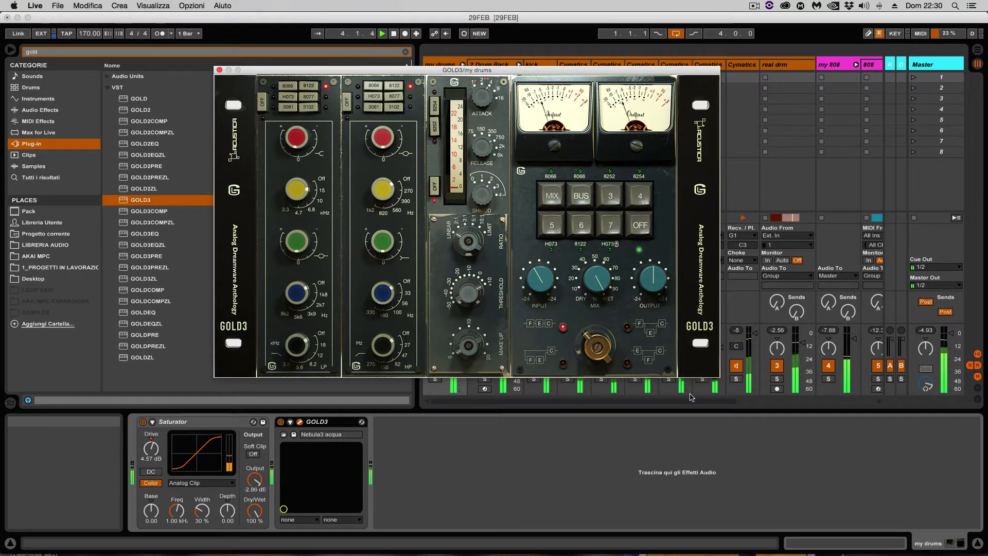
Step: Engage the GOLD3 compressor, compare its 8254 and 8252 models, choose 8254, and lower the threshold and slightly raise the plug-in output
left_click(910, 322)
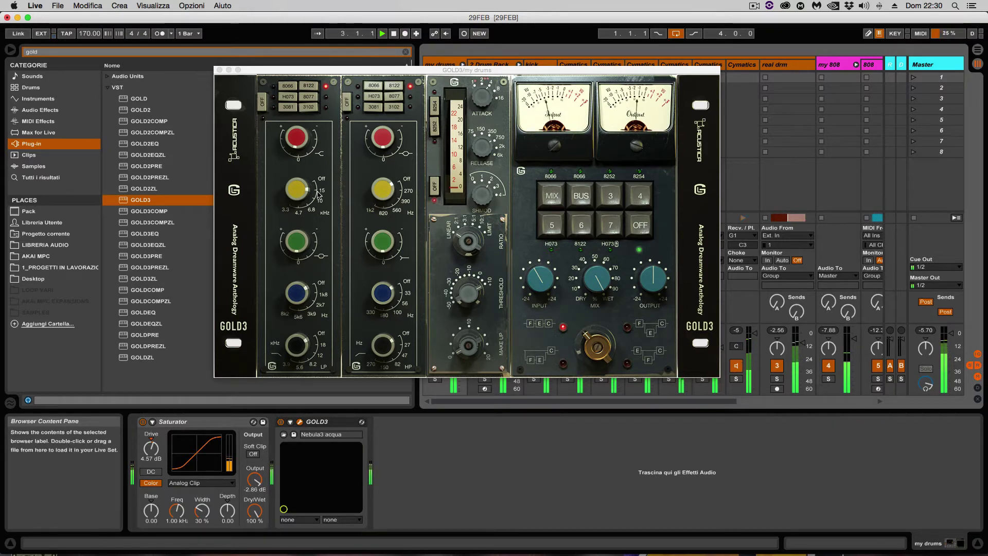
left_click(293, 292)
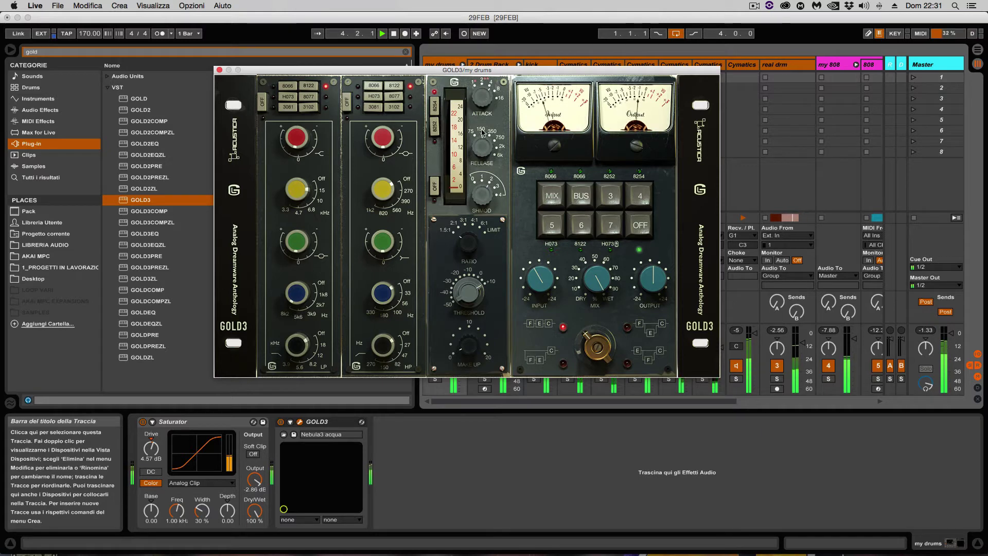
key("space")
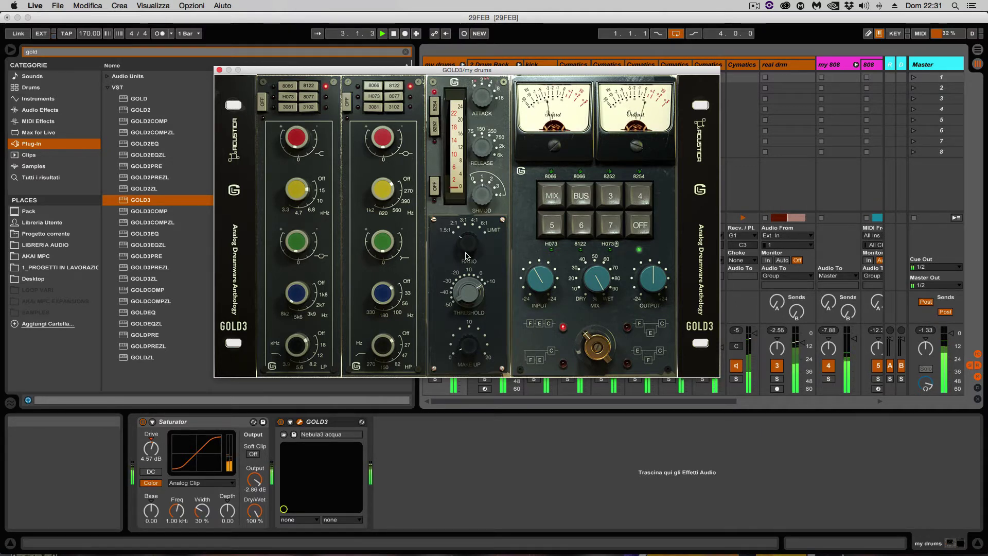
left_click(538, 192)
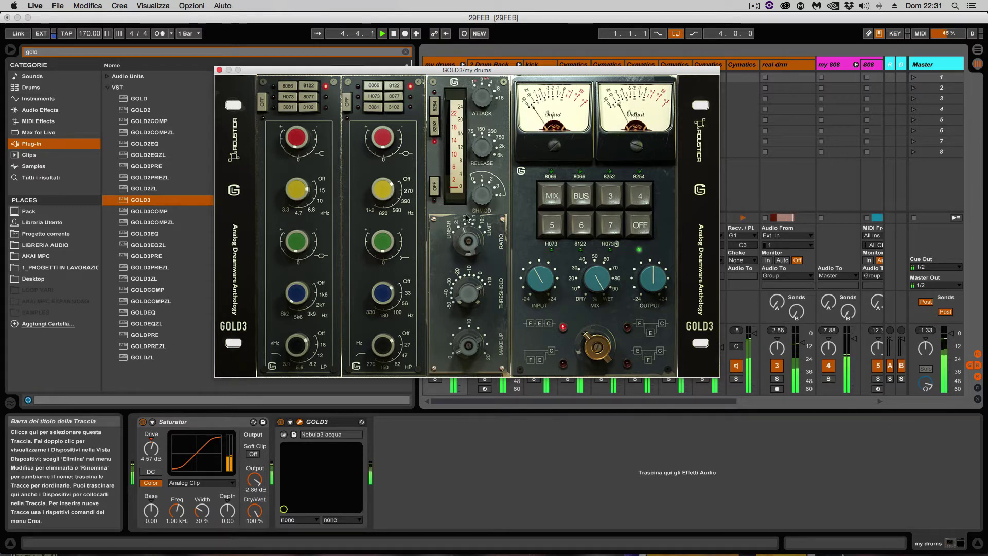
left_click(431, 110)
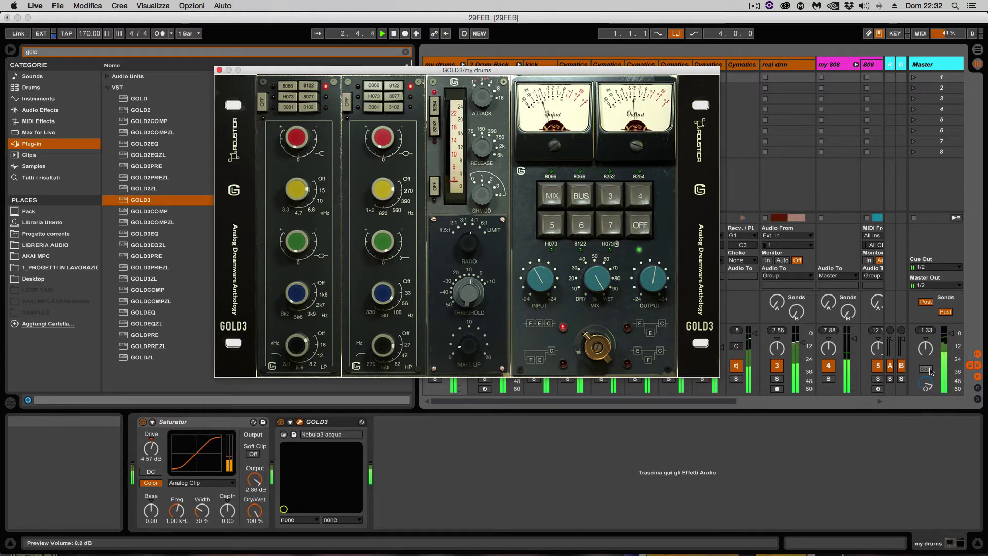
Step: Trim the GOLD3 input level, fine-tune the compressor threshold, and close the plug-in window
left_click(951, 395)
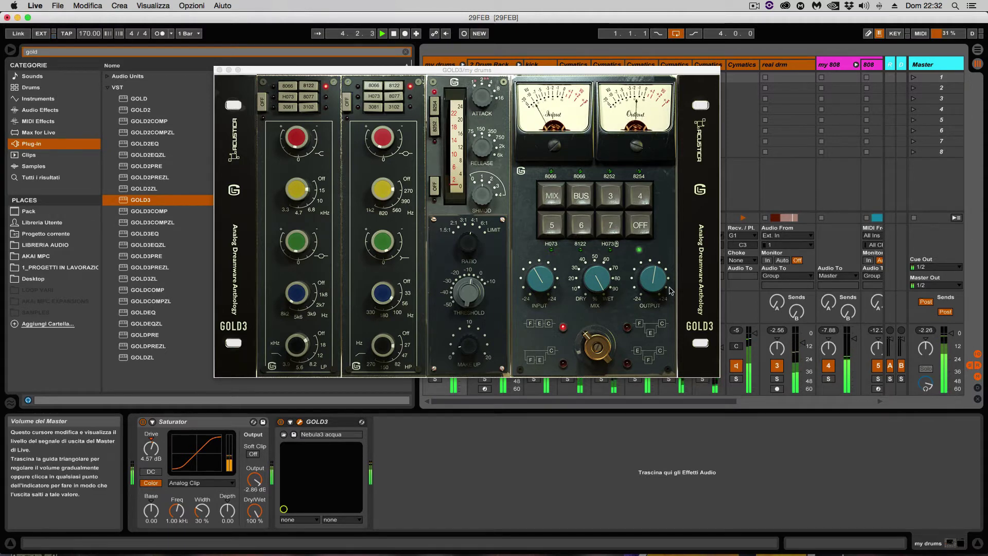
left_click(549, 277)
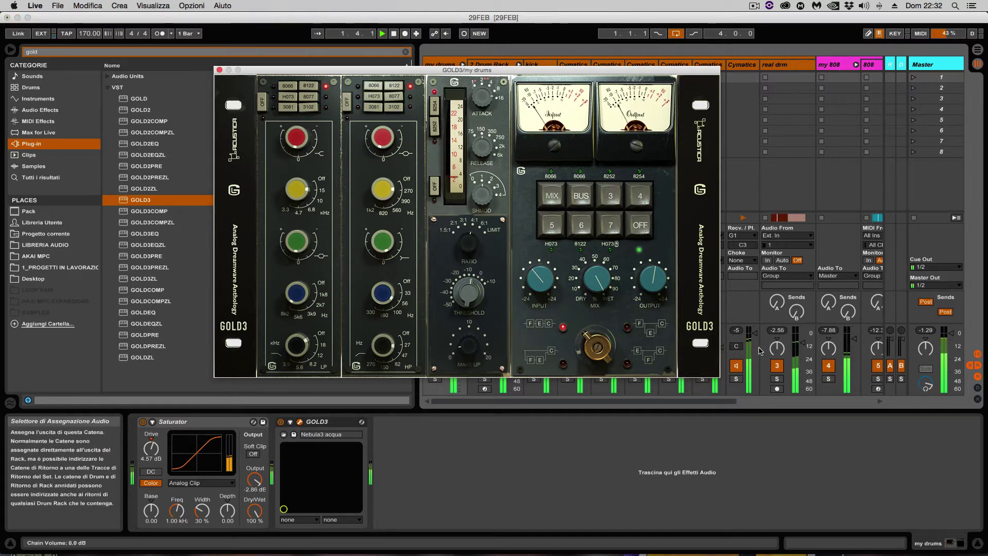
left_click(903, 438)
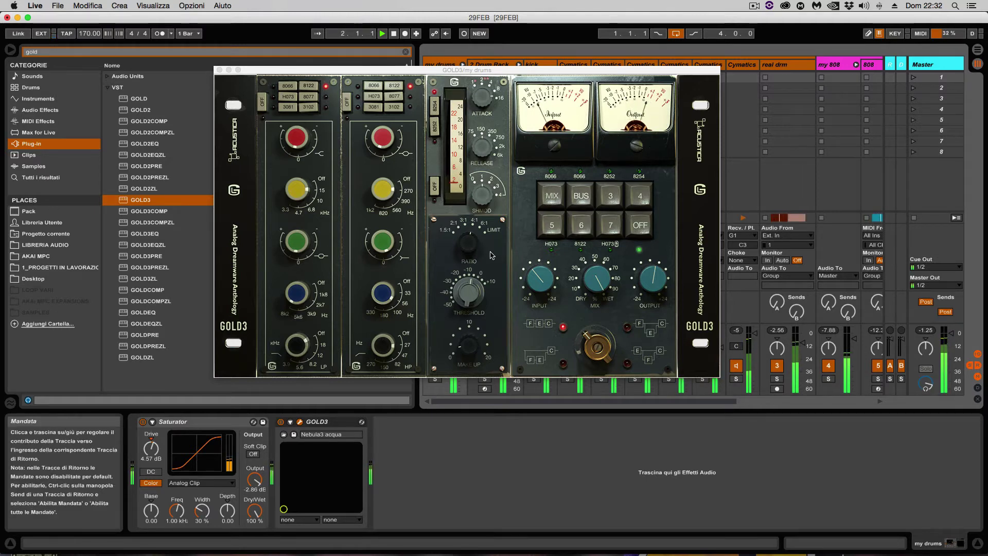
left_click(467, 294)
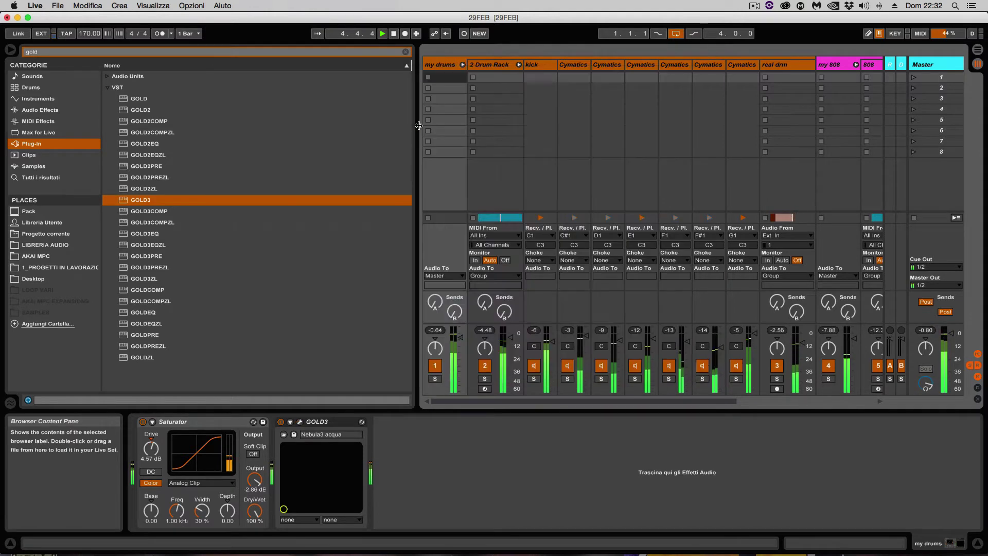
left_click(219, 70)
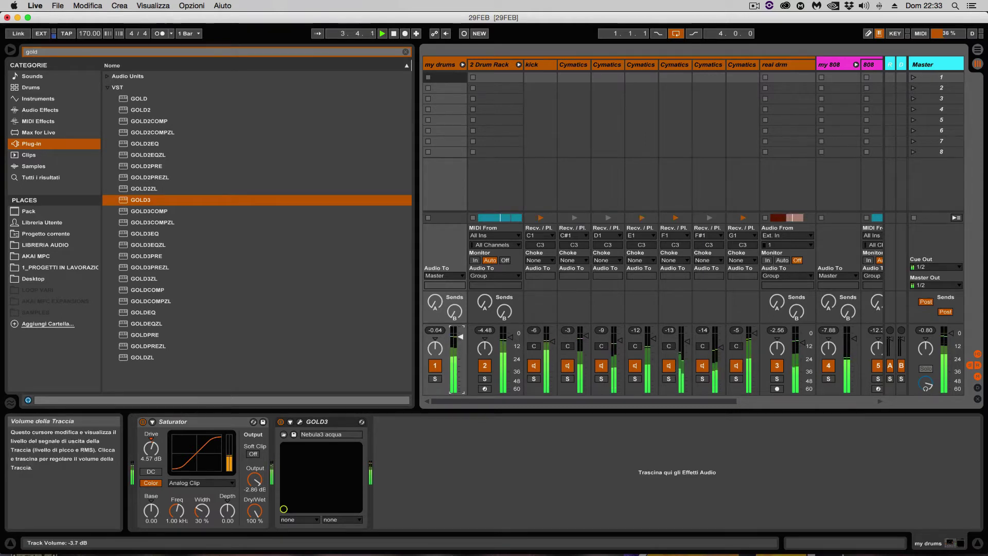
Step: Compare the my drums group with GOLD3 and the Saturator bypassed and active, and set the Saturator output to -3.43 dB
left_click_drag(921, 348, 921, 360)
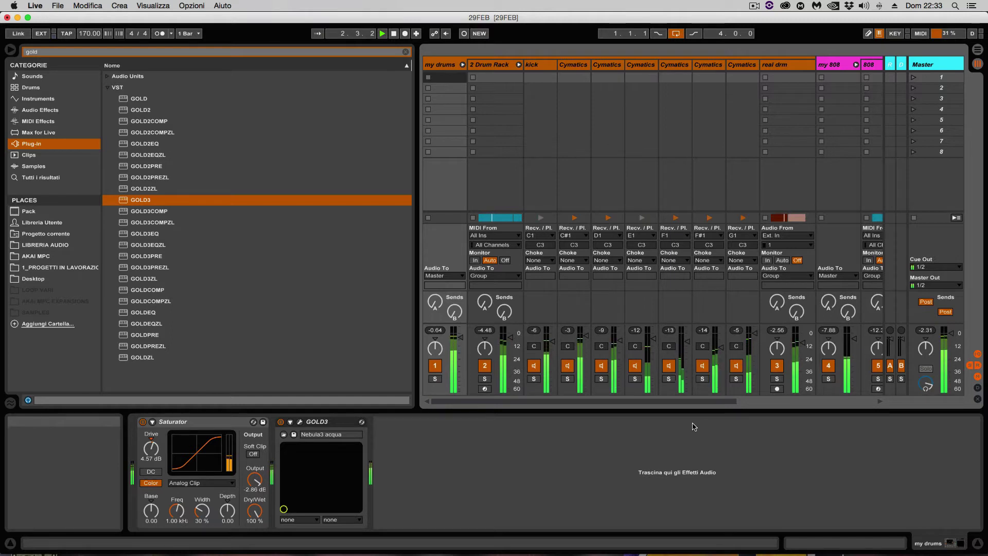
left_click(280, 422)
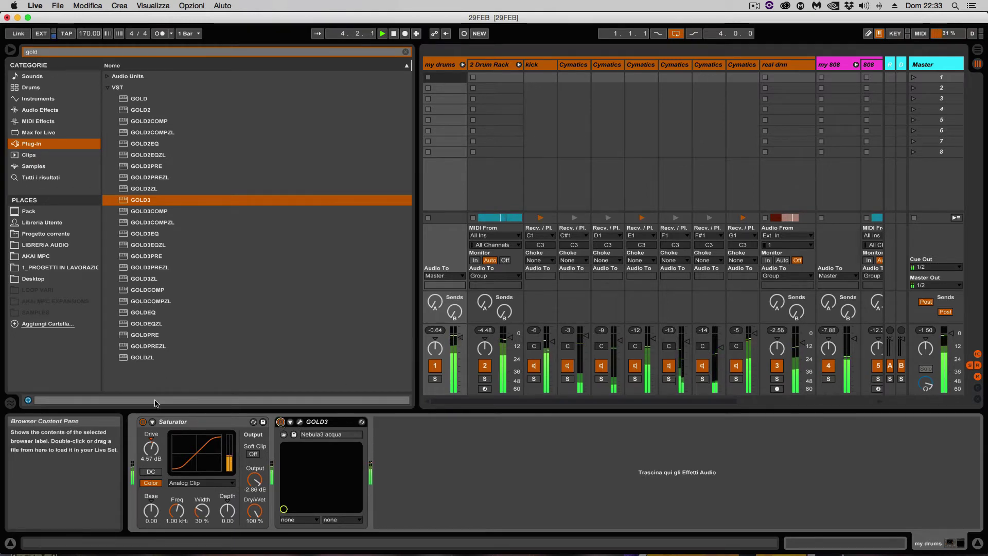
left_click(144, 422)
left_click(144, 422)
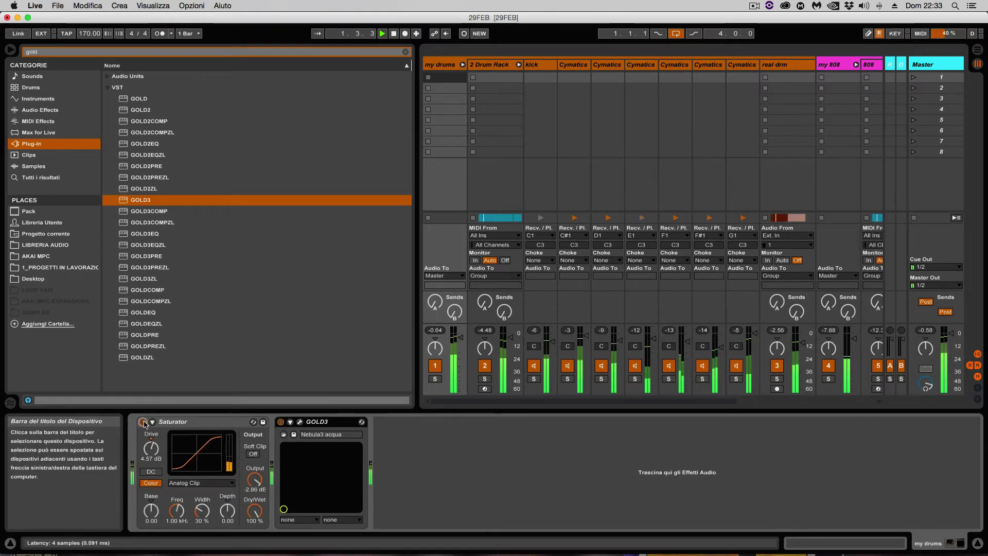
left_click(252, 484)
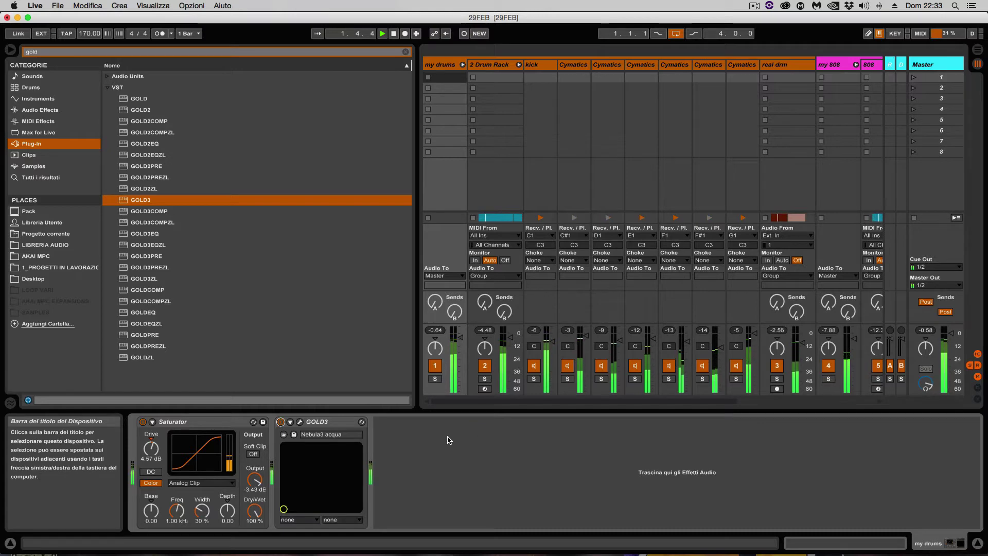
left_click(538, 448)
Step: Solo the real drm track, compare it with GOLD3 bypassed and active, and release the solo
scroll(647, 318, "right", 3)
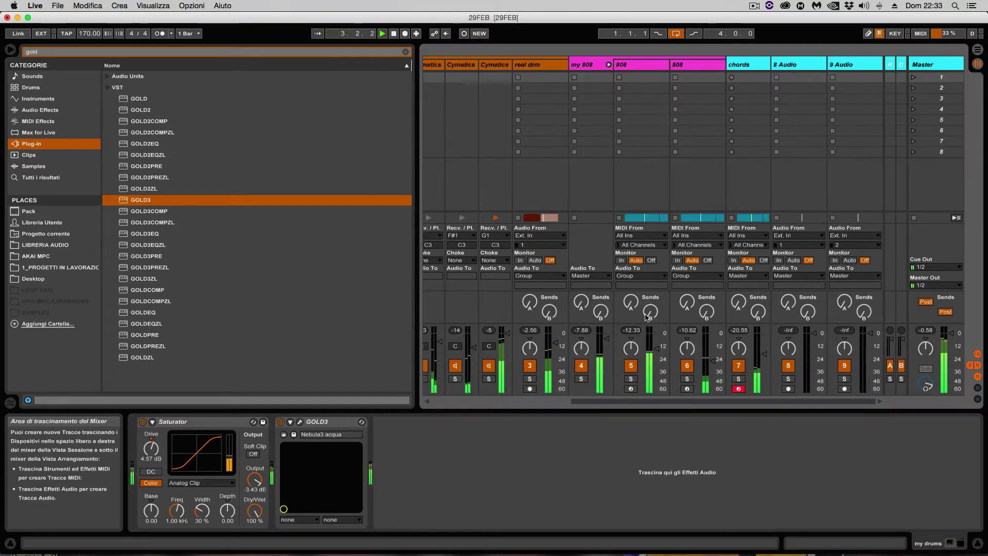
scroll(647, 317, "left", 2)
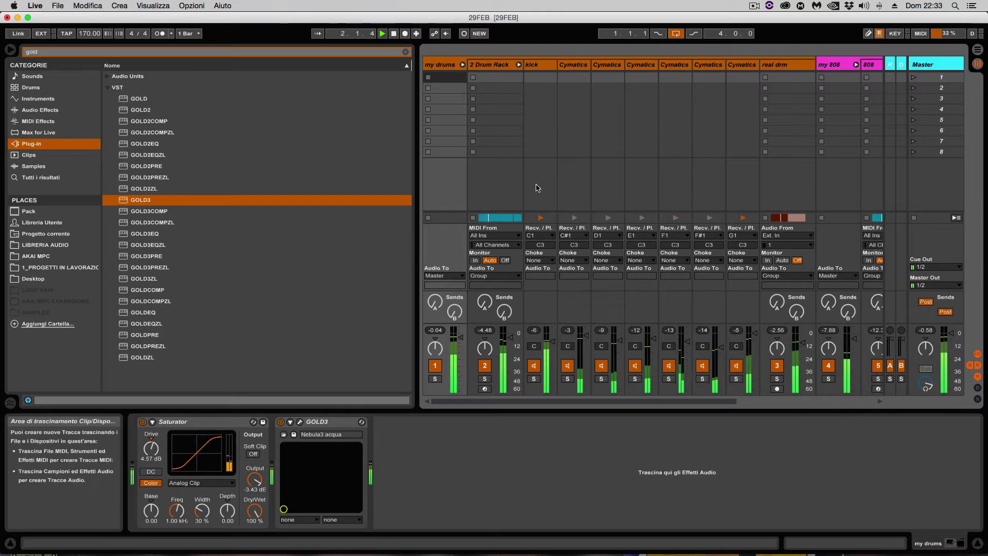
scroll(690, 309, "right", 5)
scroll(610, 359, "left", 2)
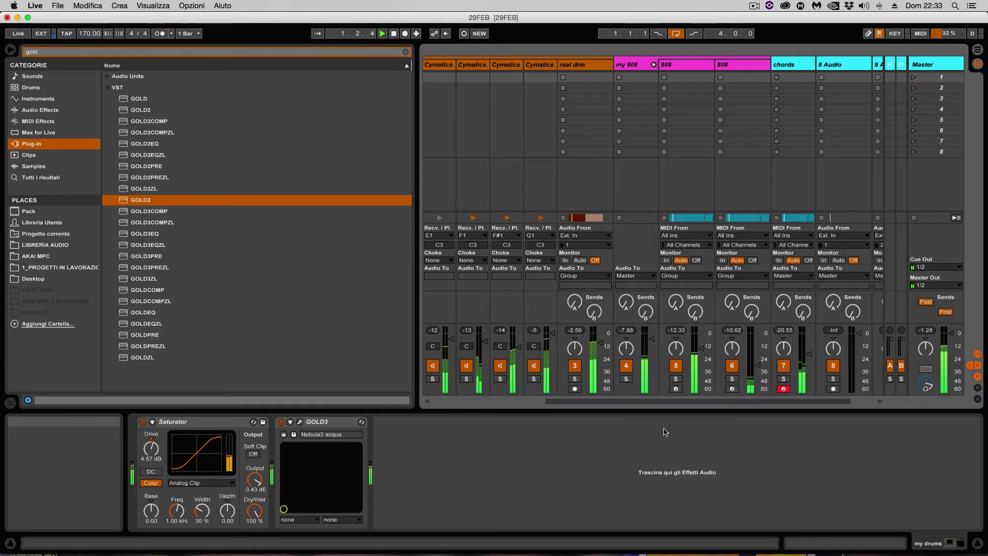
scroll(672, 95, "right", 2)
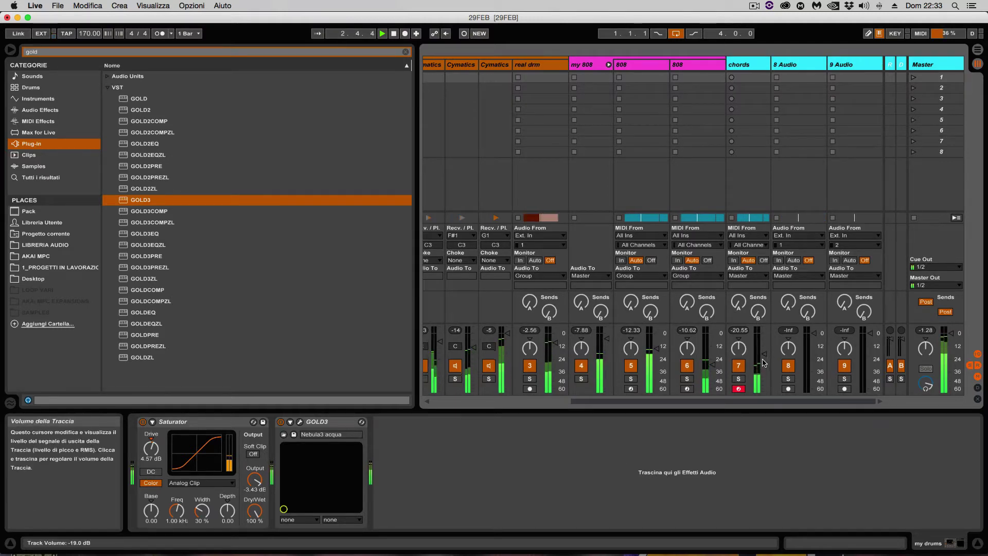
left_click_drag(638, 402, 610, 407)
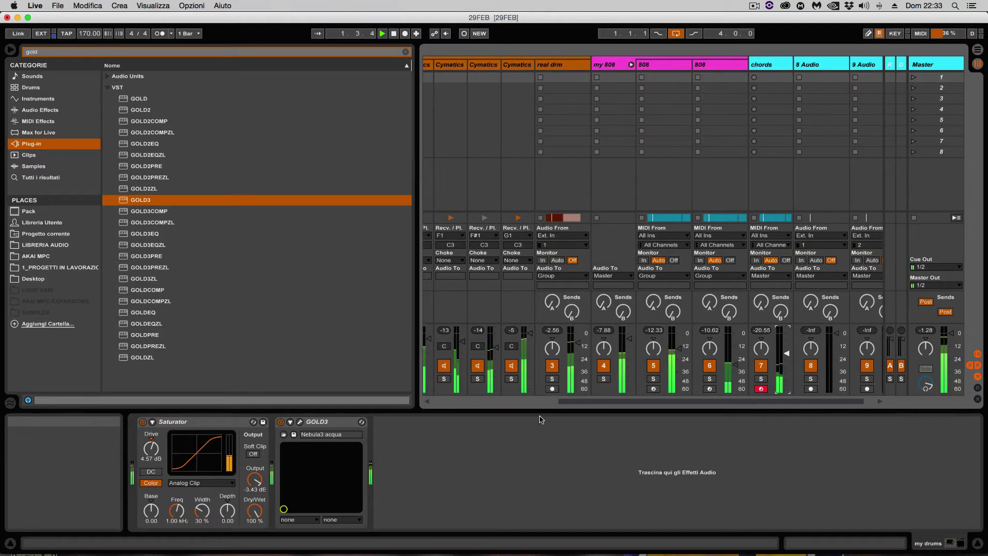
left_click(551, 379)
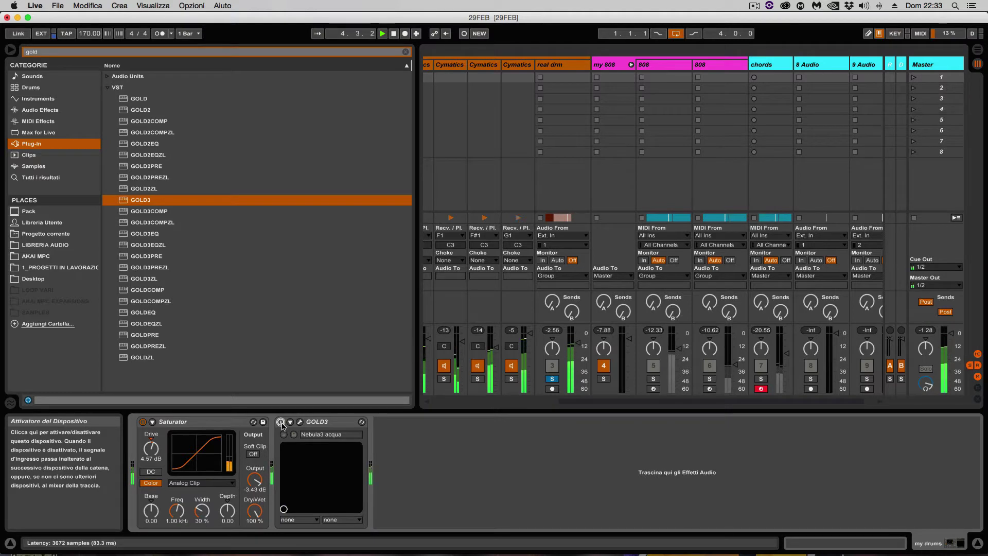
left_click(552, 380)
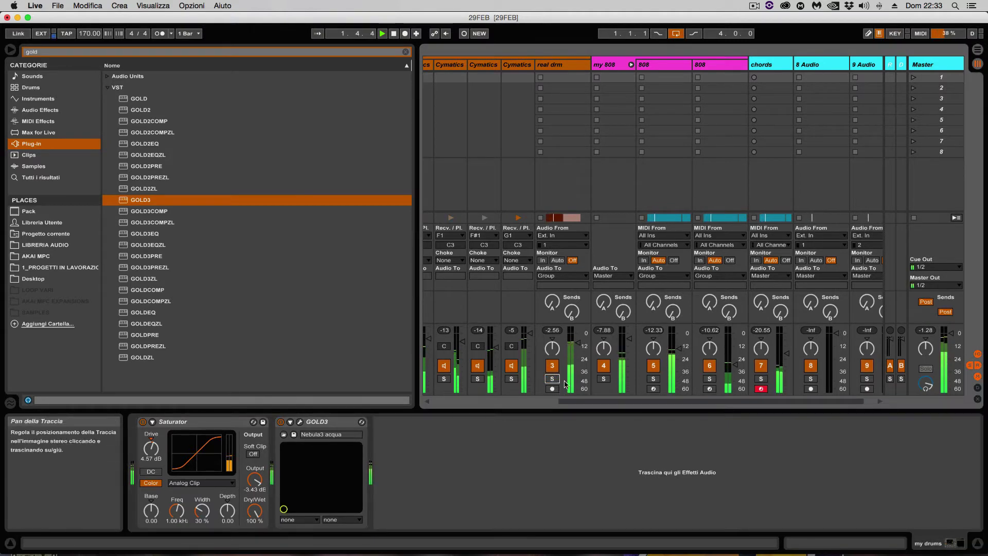
Step: In the real drm track's EQ Eight, change band 1 to a low-cut filter at 129 Hz with a Q of 0.58
left_click(565, 78)
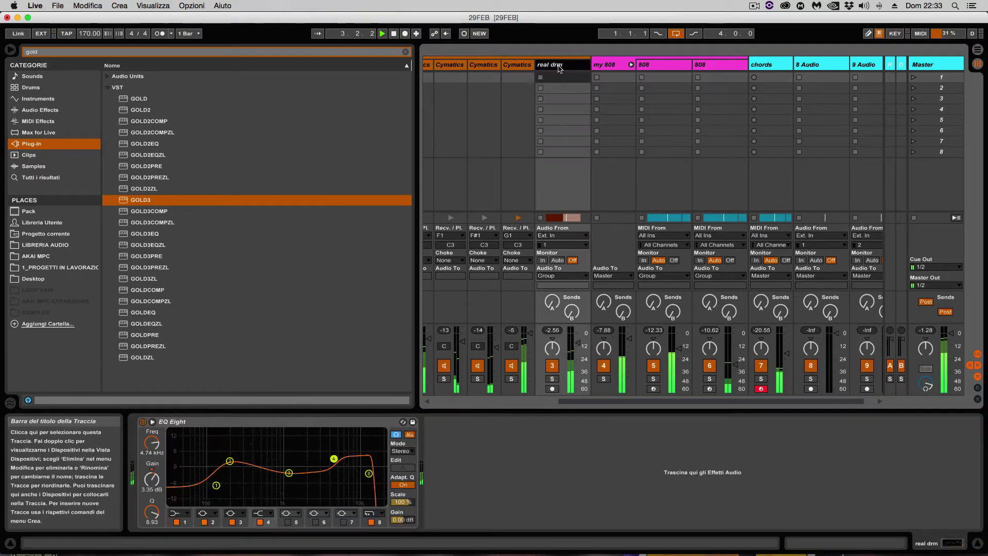
left_click(216, 485)
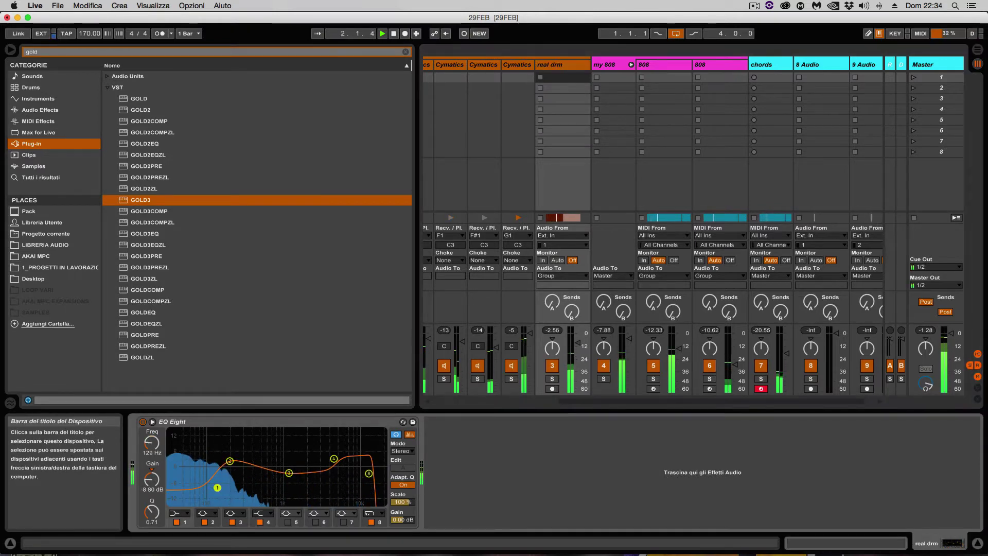
left_click(180, 513)
left_click(177, 444)
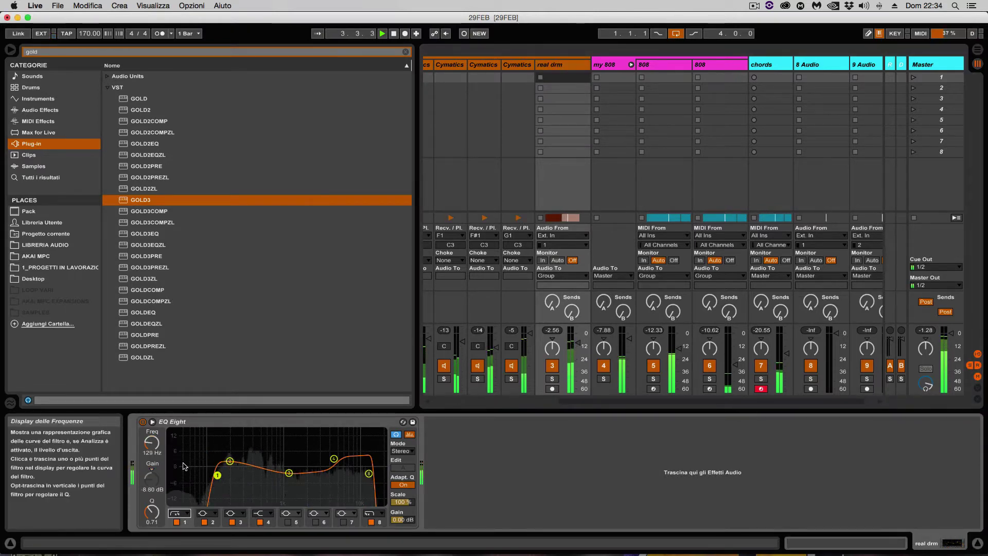
left_click_drag(217, 477, 217, 481)
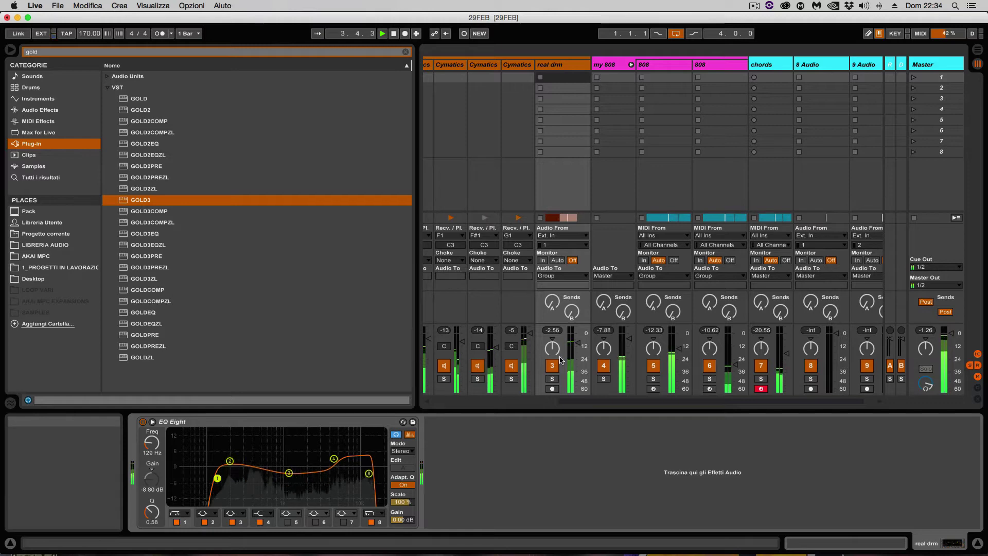
Step: Audition the real drm track and the my drums group soloed one after the other, releasing each solo
left_click(553, 379)
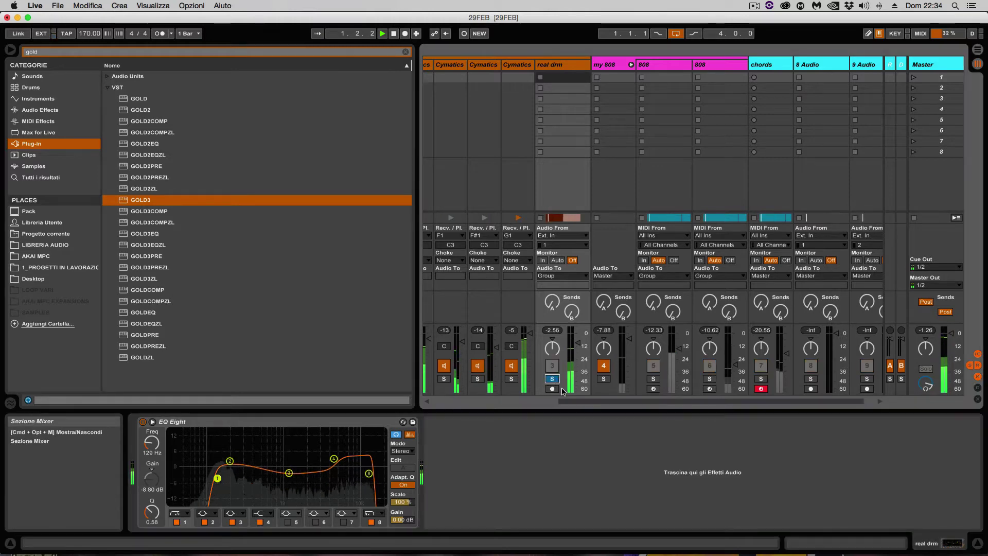
left_click(552, 379)
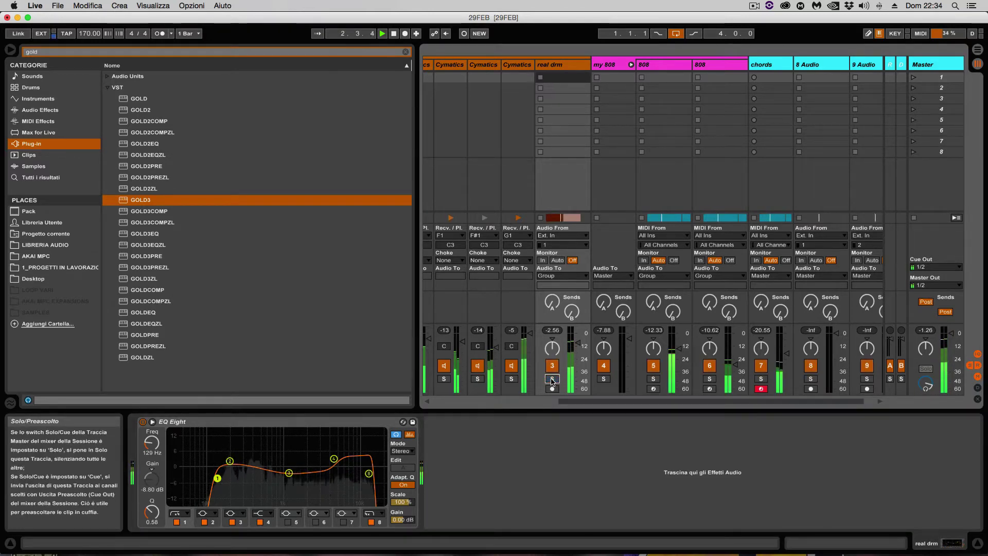
scroll(502, 114, "left", 5)
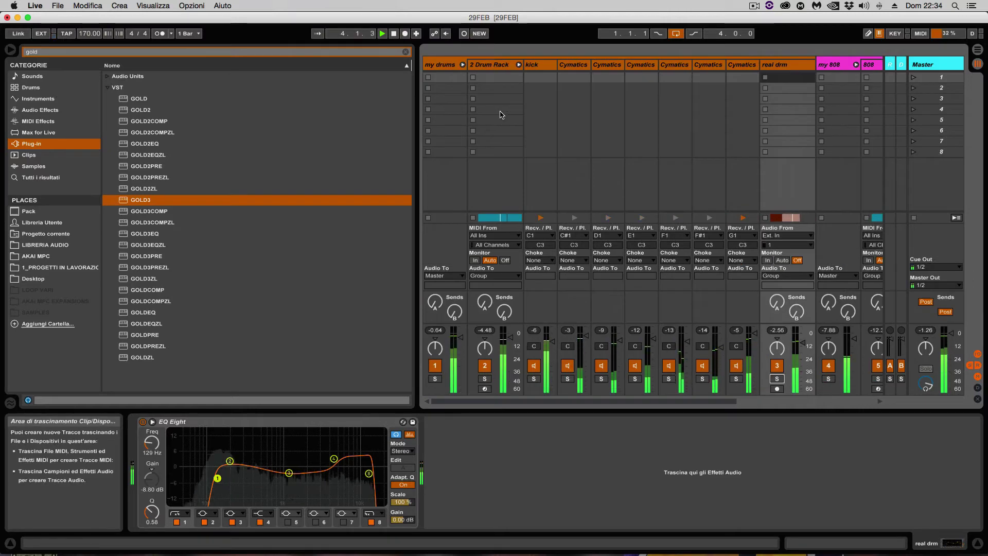
left_click(435, 379)
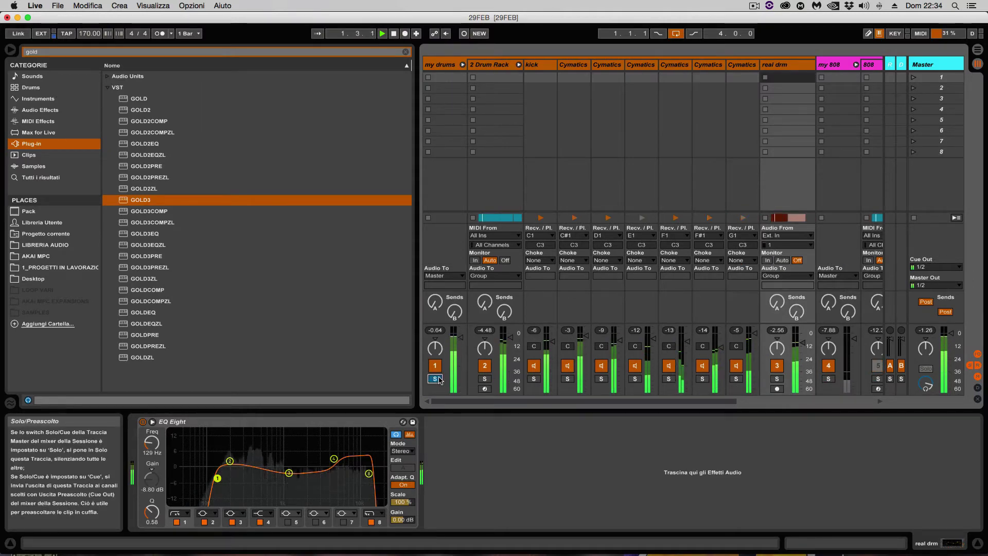
left_click(435, 379)
Step: In the chords track's Auto Filter, sync the LFO to the tempo at a 1/4 rate and set the resonance to 45%
scroll(661, 251, "right", 5)
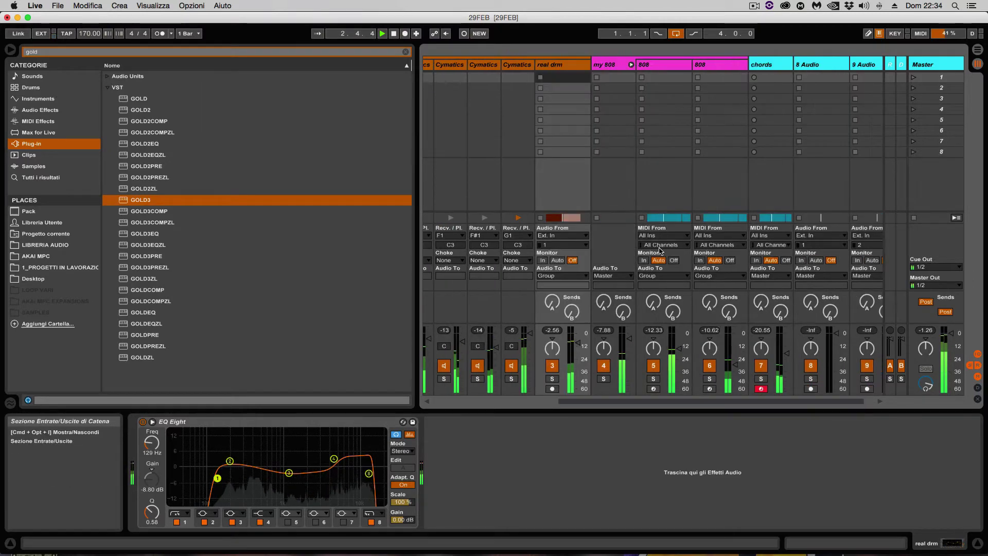
scroll(661, 251, "right", 2)
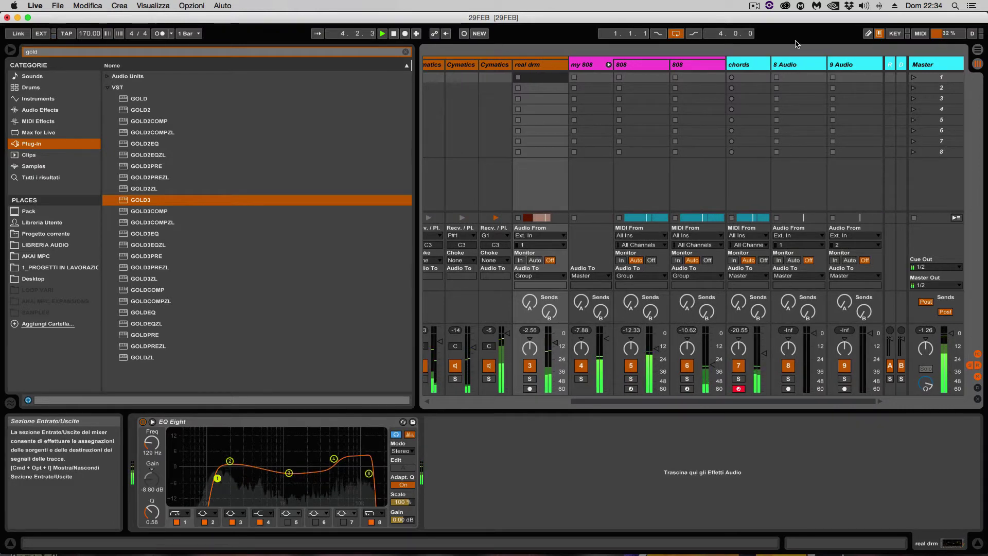
left_click(731, 77)
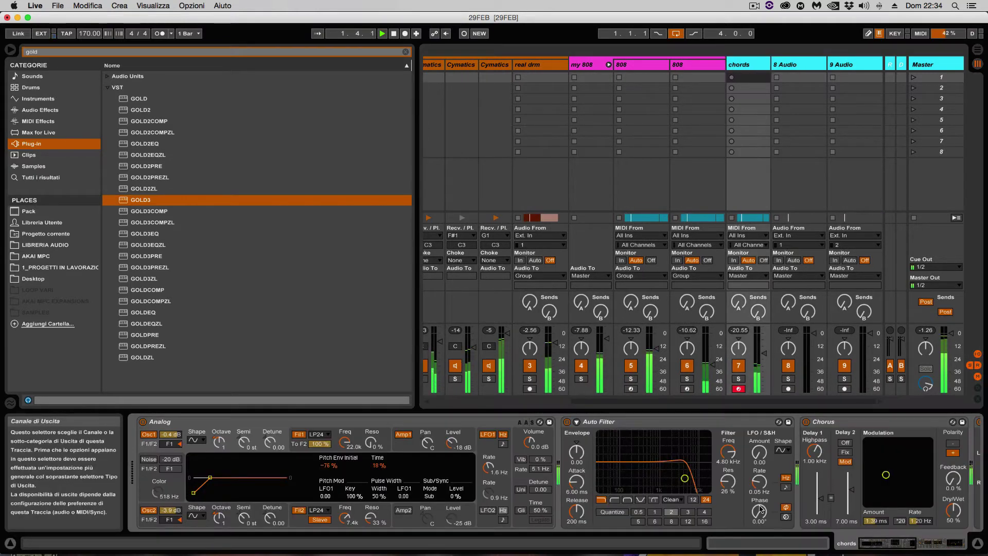
scroll(760, 510, "right", 10)
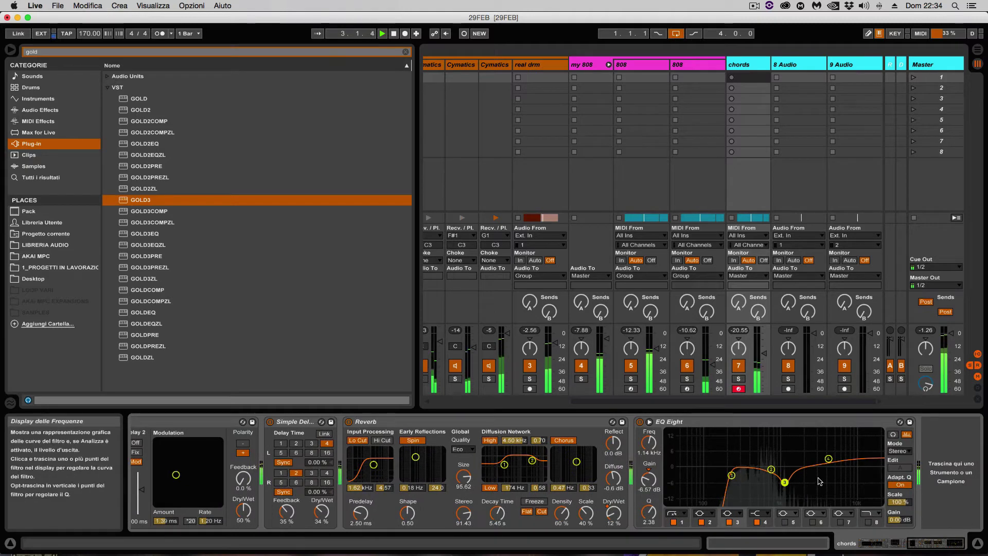
left_click(828, 459)
scroll(664, 492, "left", 15)
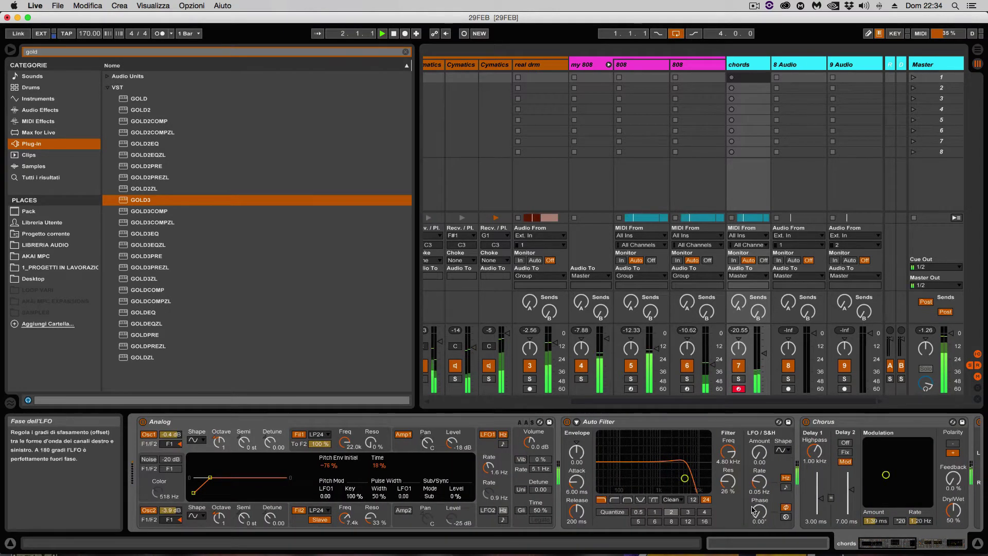
left_click(785, 487)
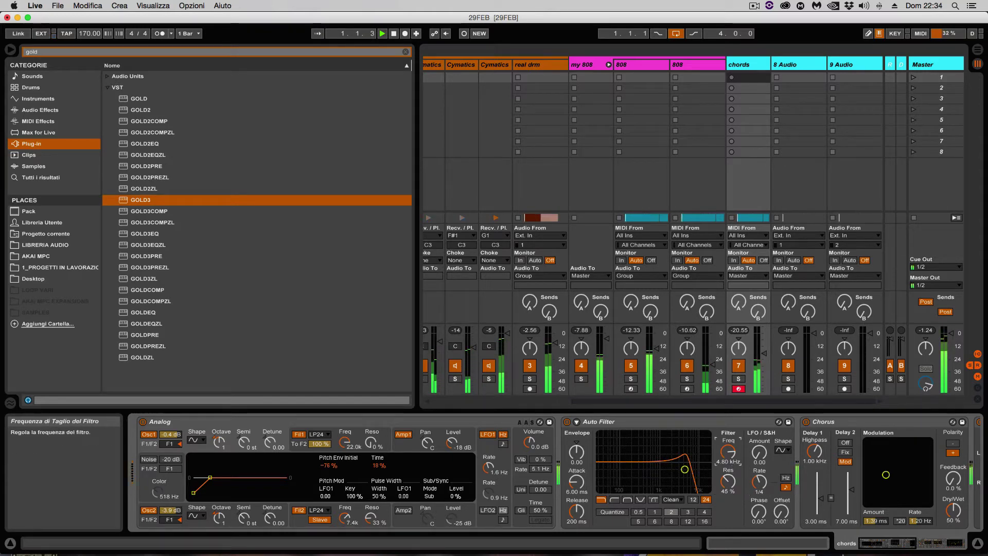
Step: Set the chords track's Auto Filter to a 2.18 kHz cutoff, 47% resonance, and an LFO amount of 3.81 at 1/8 rate
mouse_move(732, 477)
left_mouse_down()
mouse_move(728, 455)
mouse_move(727, 466)
left_mouse_up()
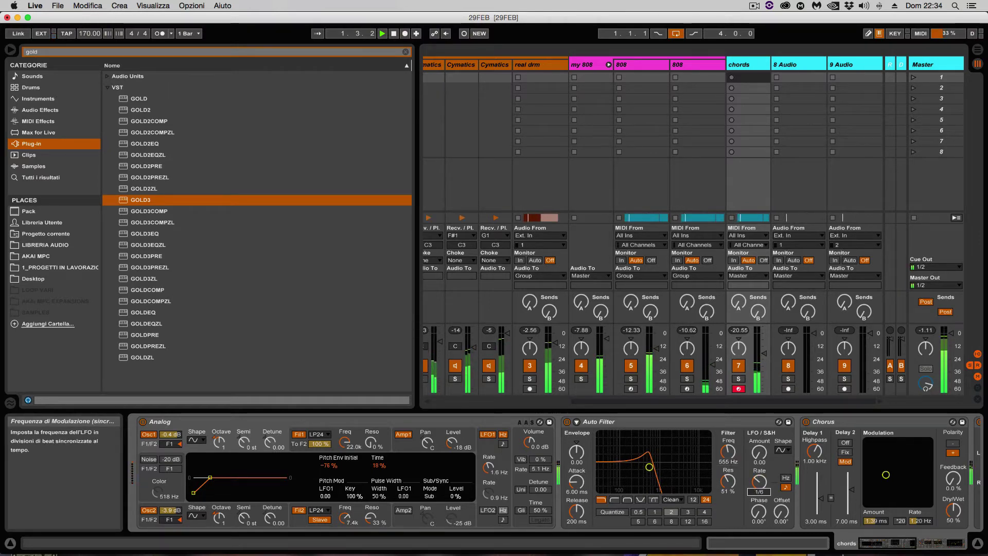
left_click_drag(759, 492, 759, 493)
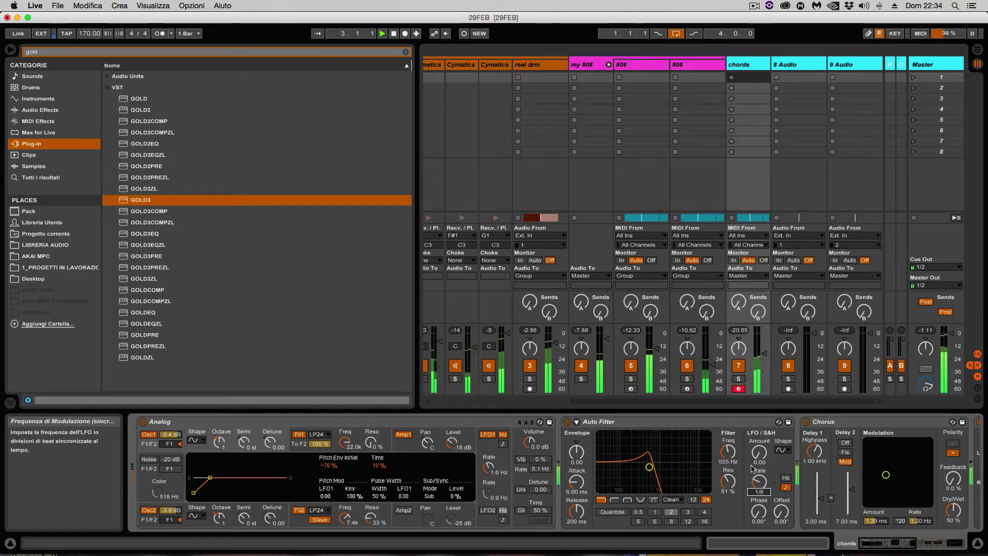
left_click_drag(759, 453, 759, 448)
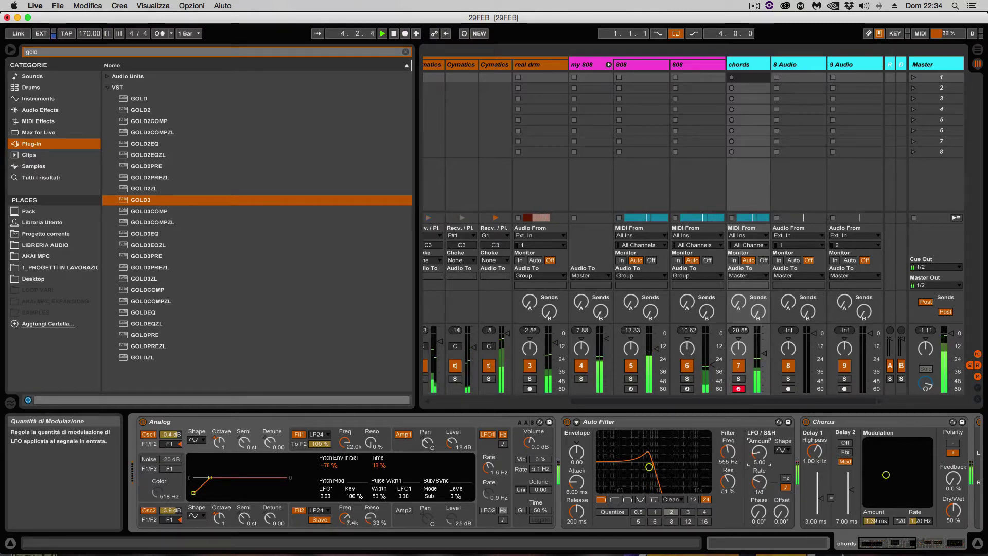
left_click_drag(759, 453, 759, 455)
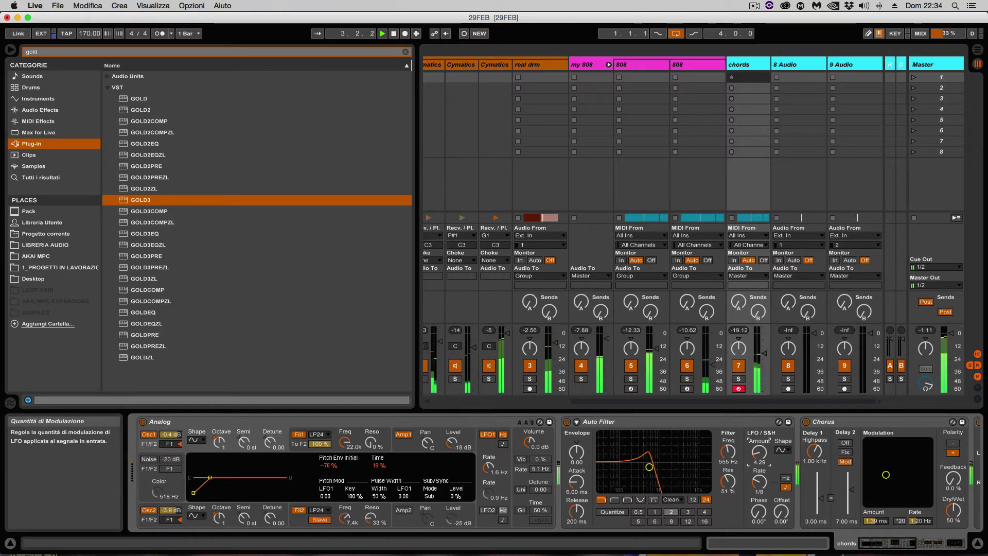
left_click_drag(759, 453, 759, 478)
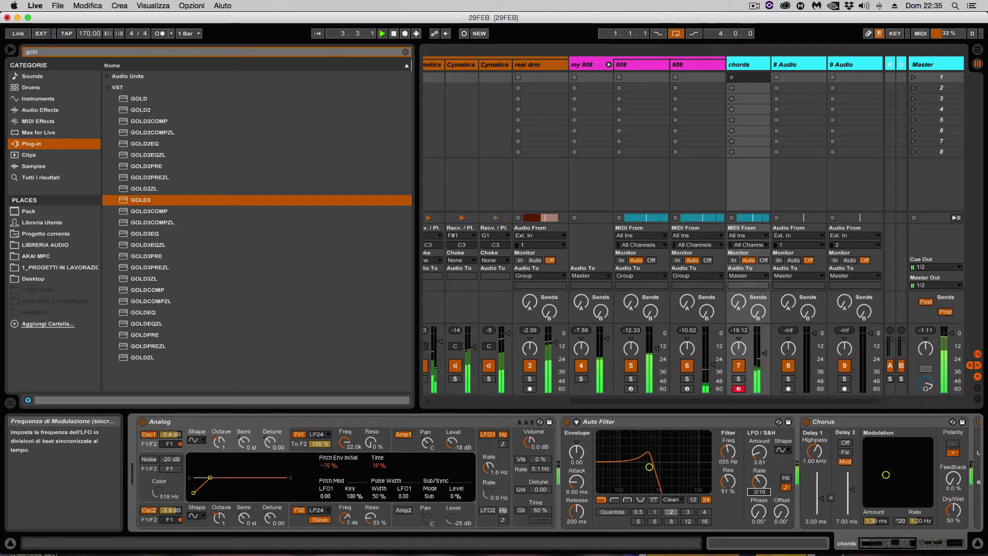
left_click_drag(727, 452, 728, 442)
left_click(759, 481)
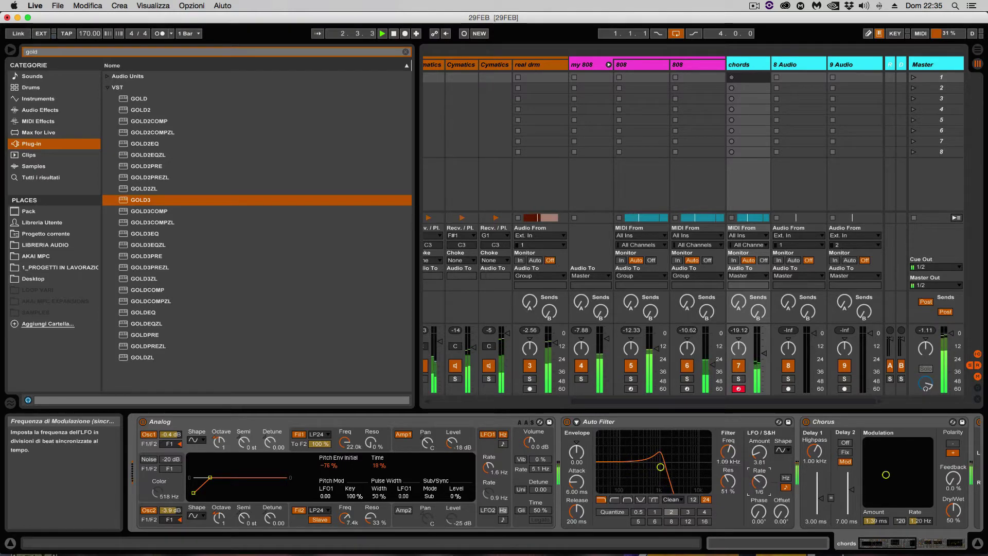
mouse_move(728, 451)
left_mouse_down()
mouse_move(728, 438)
mouse_move(728, 446)
left_mouse_up()
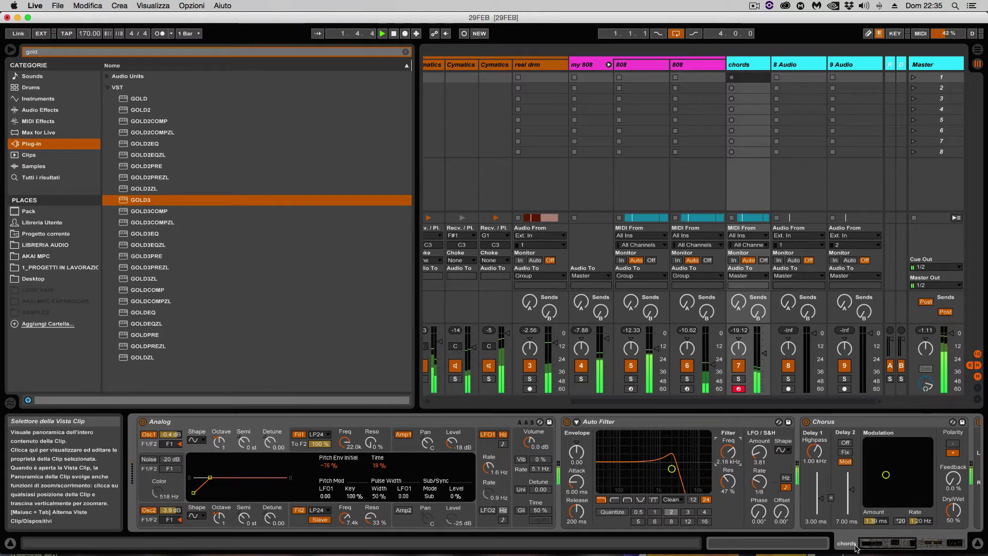
Step: Try a higher Dry/Wet amount on the chords track's Reverb and undo the change
left_click(897, 544)
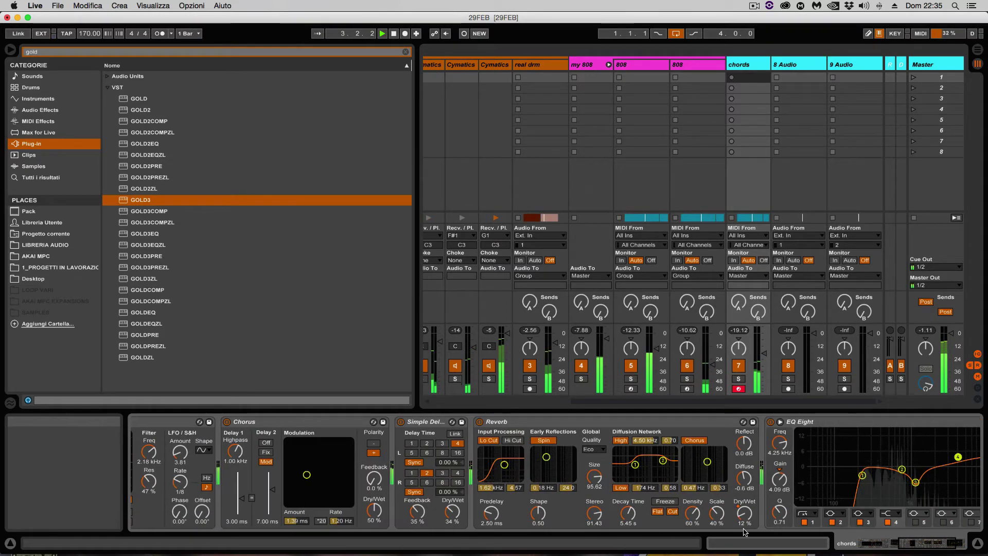
left_click_drag(745, 514, 745, 501)
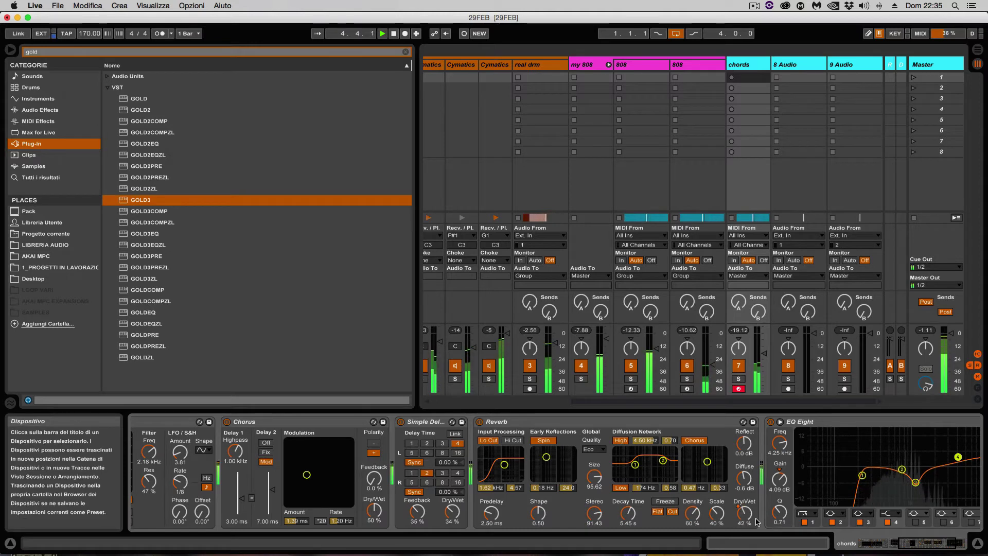
key("super+z")
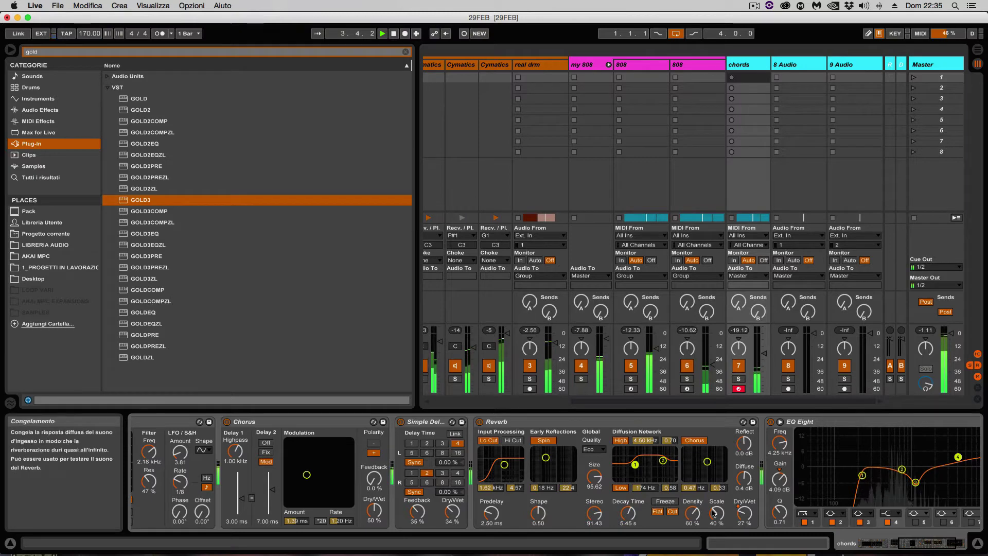
Step: Search the browser for comp and insert the Compressor between the Reverb and the EQ Eight on the chords track
scroll(679, 477, "right", 3)
scroll(721, 481, "left", 10)
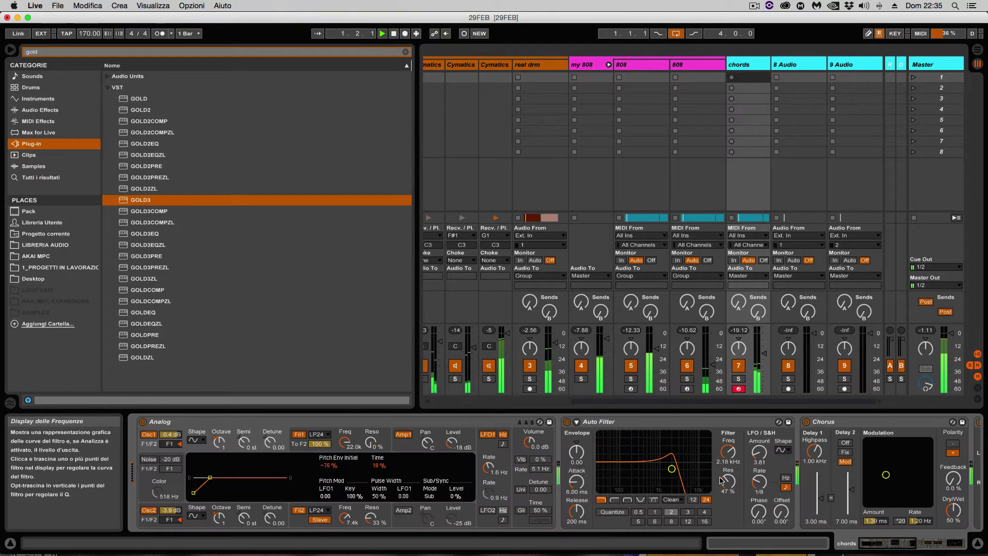
scroll(721, 481, "right", 10)
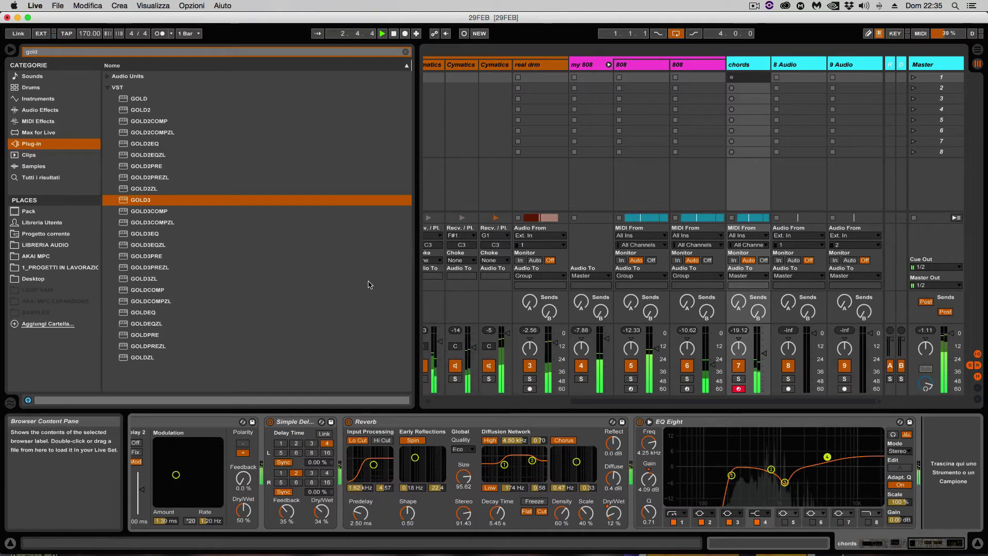
key("super+f")
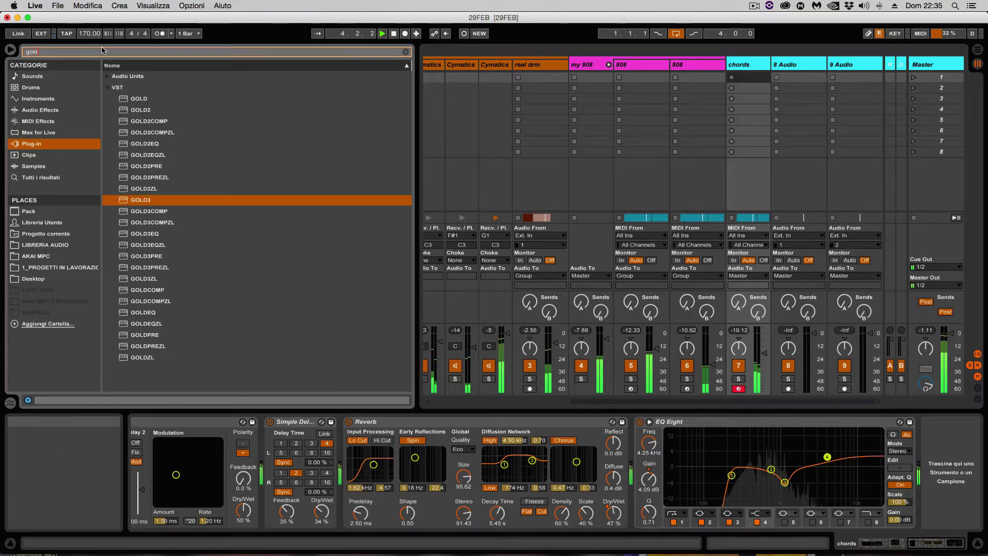
key("BackSpace")
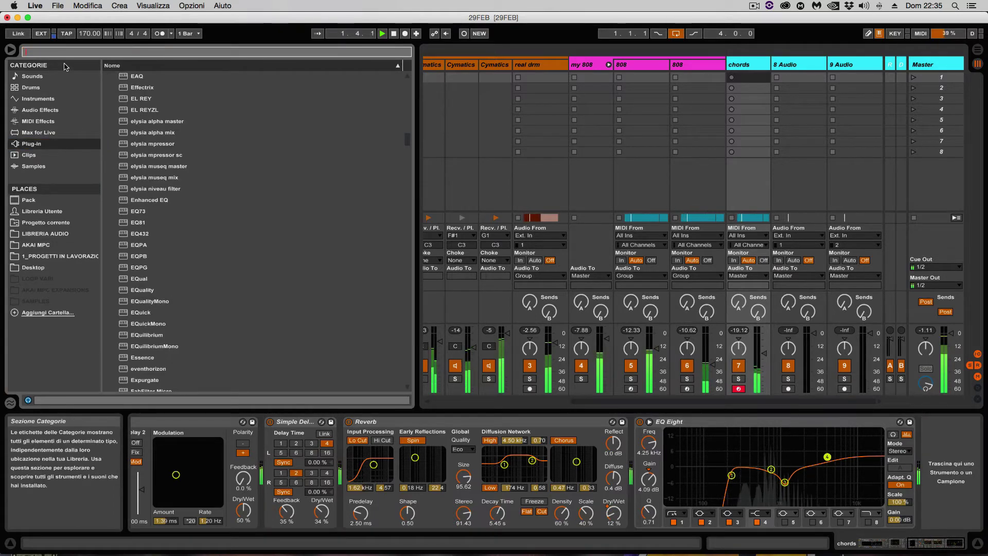
type("comp")
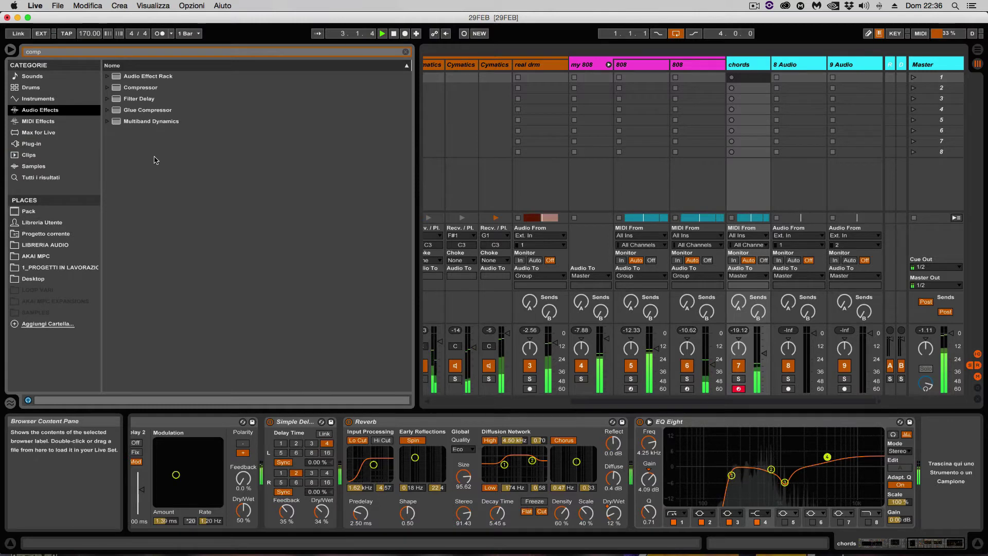
left_click_drag(135, 89, 650, 435)
Step: Set the chords Compressor's attack to 0.31 ms, threshold to -19.6 dB and output to -5.61 dB, with RMS detection
mouse_move(649, 472)
left_mouse_down()
mouse_move(650, 495)
mouse_move(650, 474)
left_mouse_up()
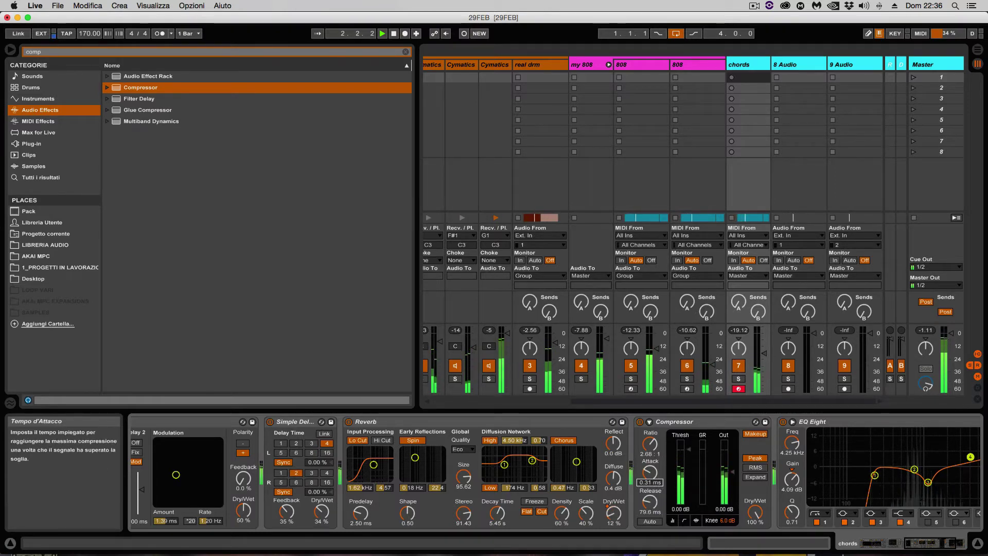
left_click_drag(732, 470, 680, 474)
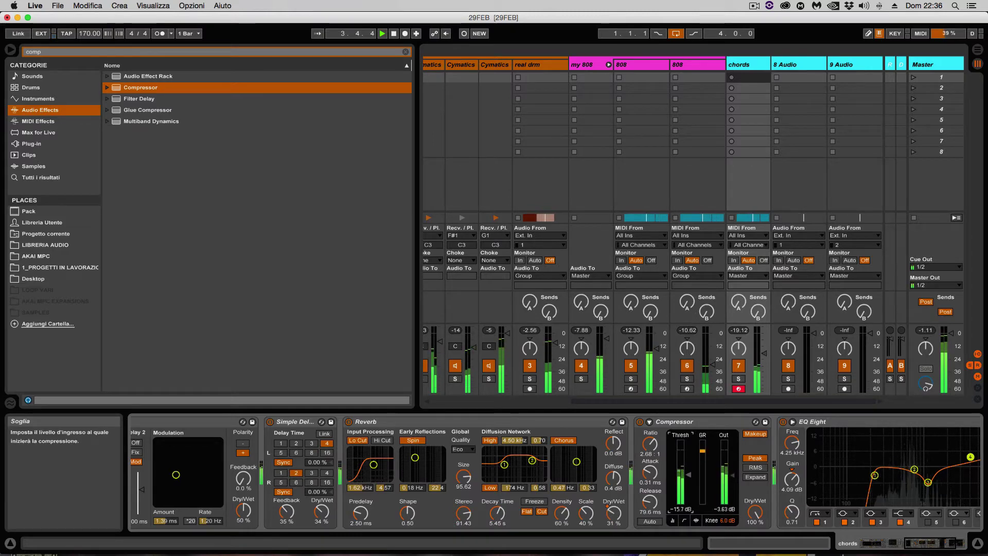
left_click(749, 468)
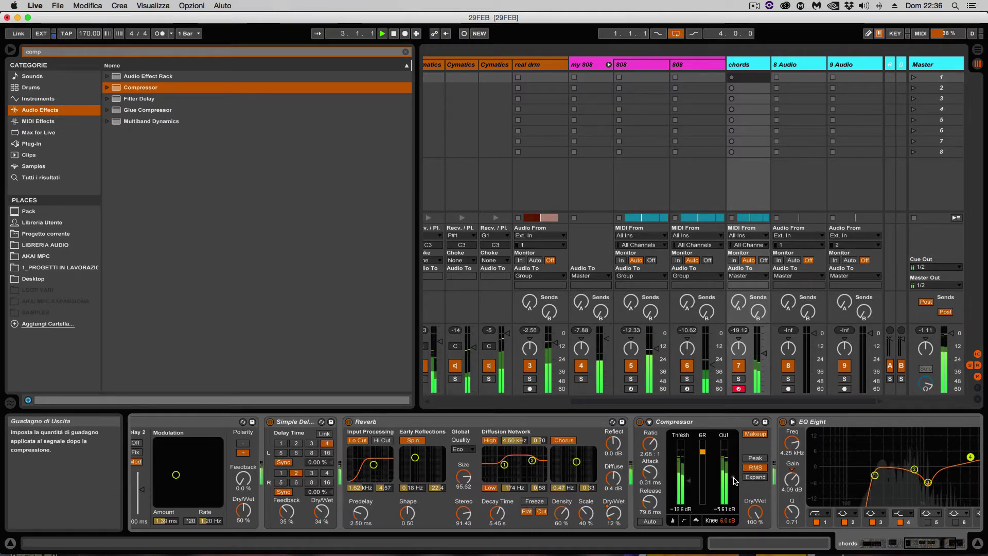
Step: Compare the chords with the Compressor bypassed and active, adjusting its output level to -4.29 dB
left_click(640, 422)
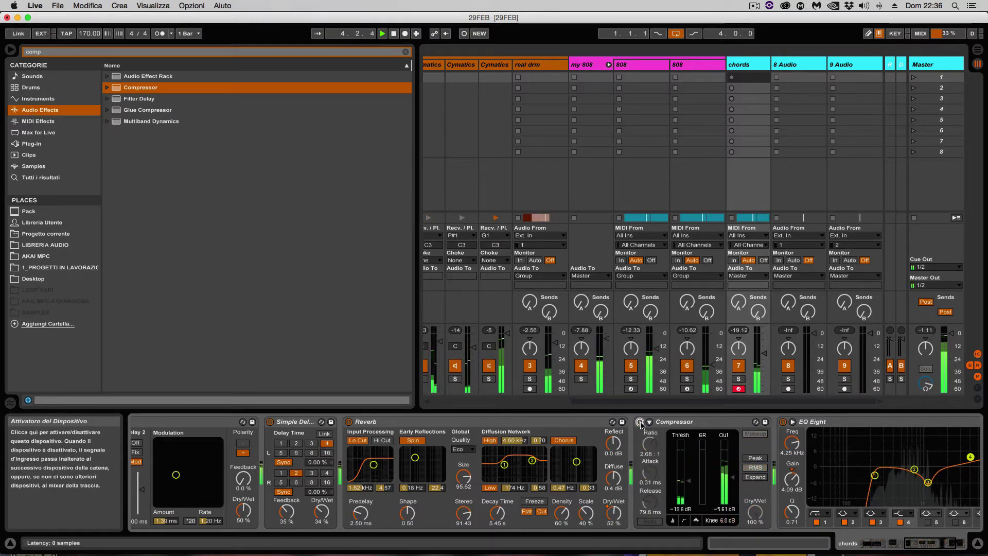
left_click(640, 422)
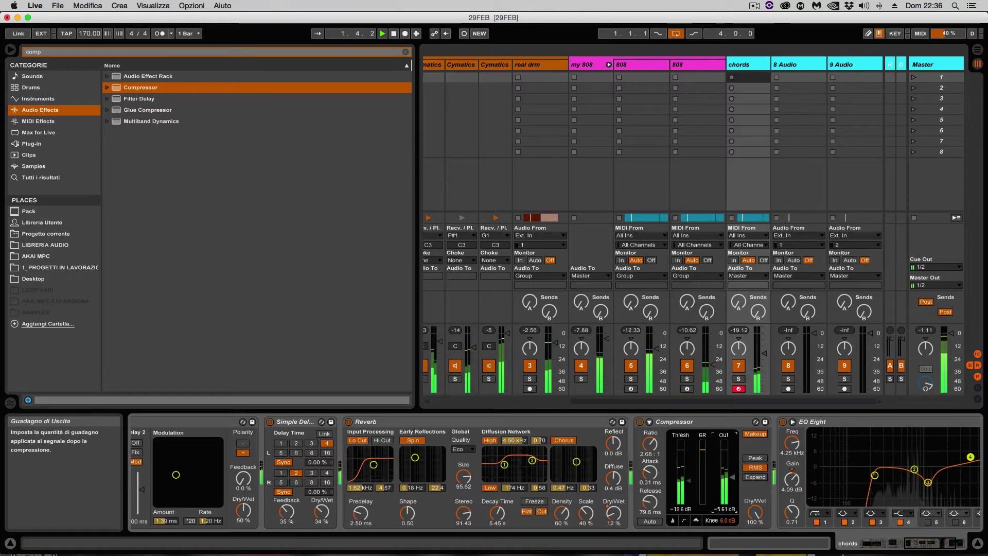
left_click(640, 422)
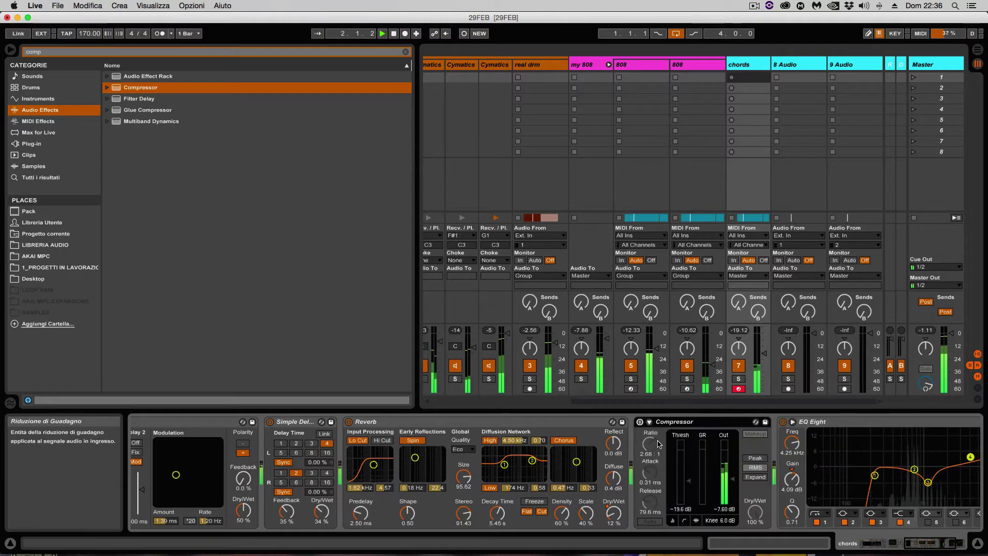
left_click(640, 421)
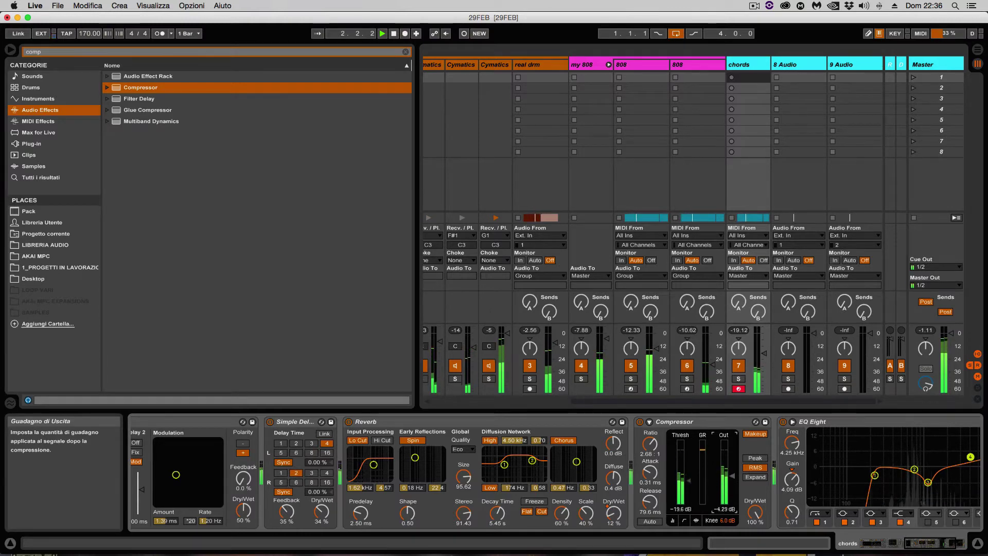
left_click(640, 422)
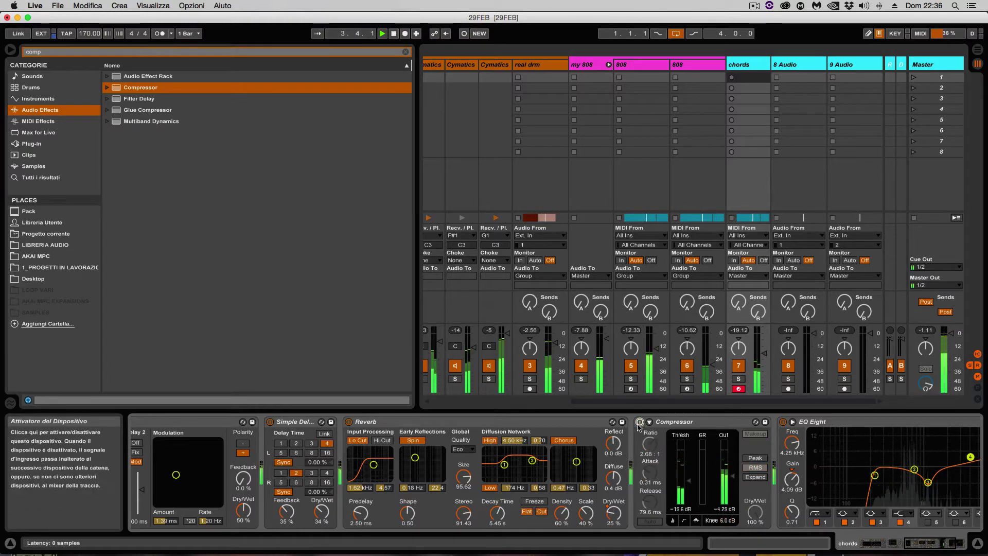
left_click(639, 422)
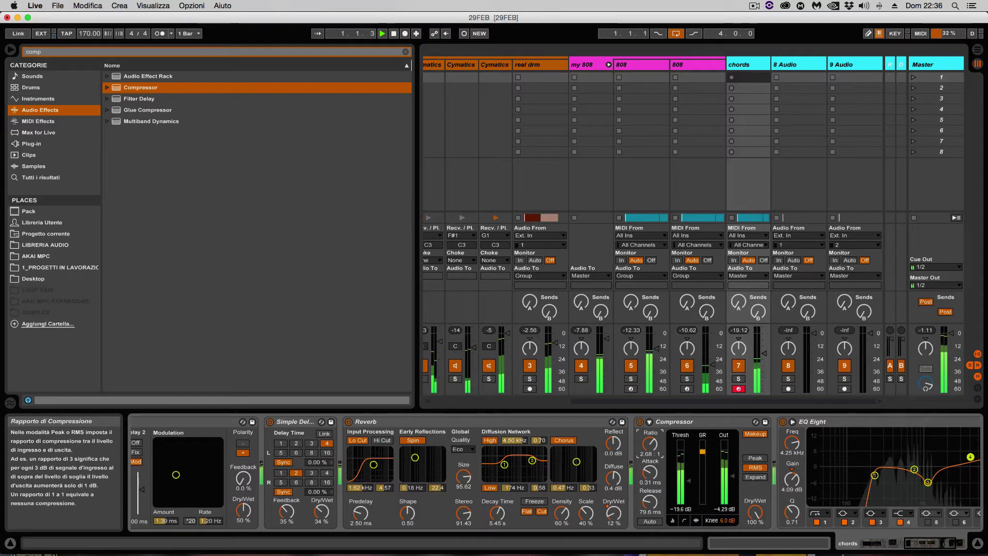
Step: Set the Compressor's ratio to 3.00:1 and lower its output to -8.92 dB, checking the chords against the bypassed sound
left_click_drag(649, 444, 650, 440)
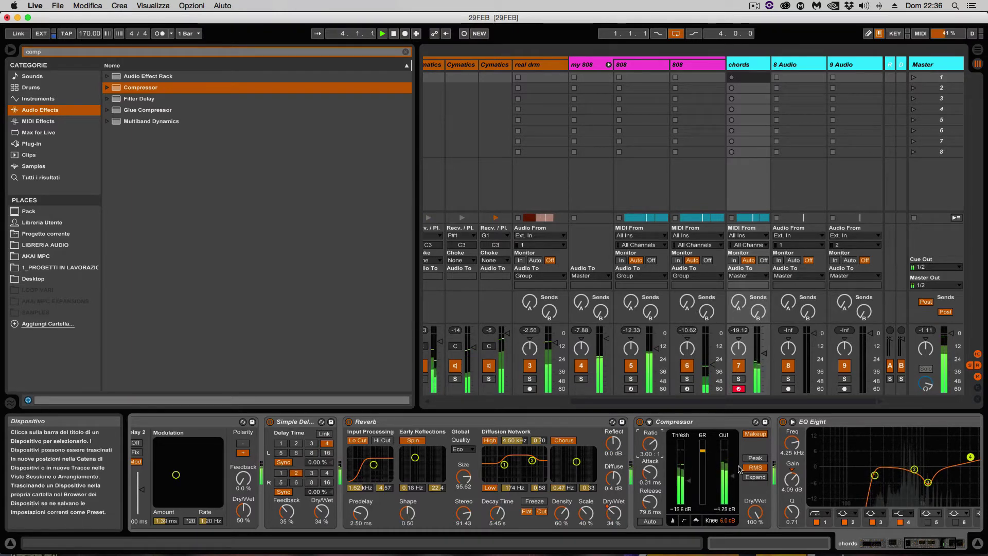
left_click(639, 422)
left_click(639, 422)
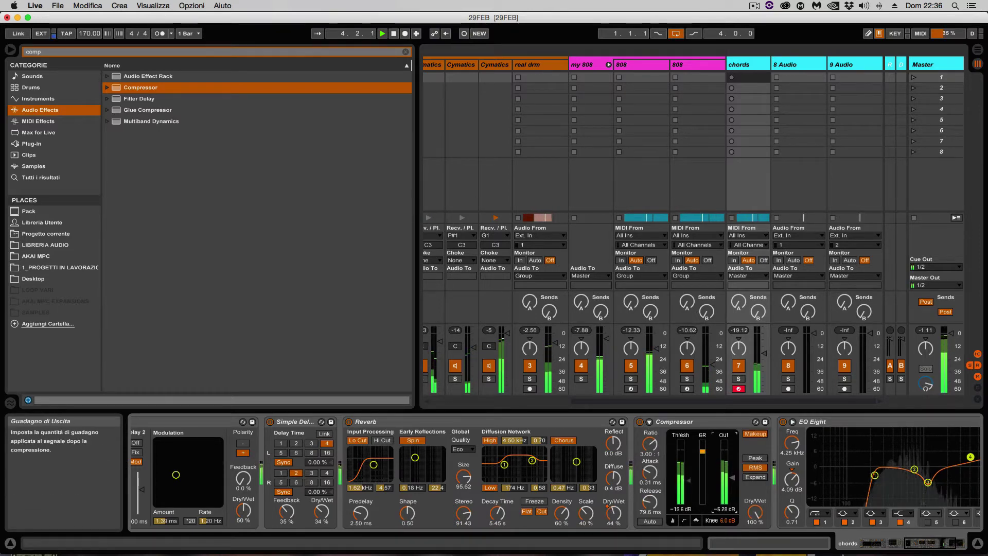
left_click(640, 422)
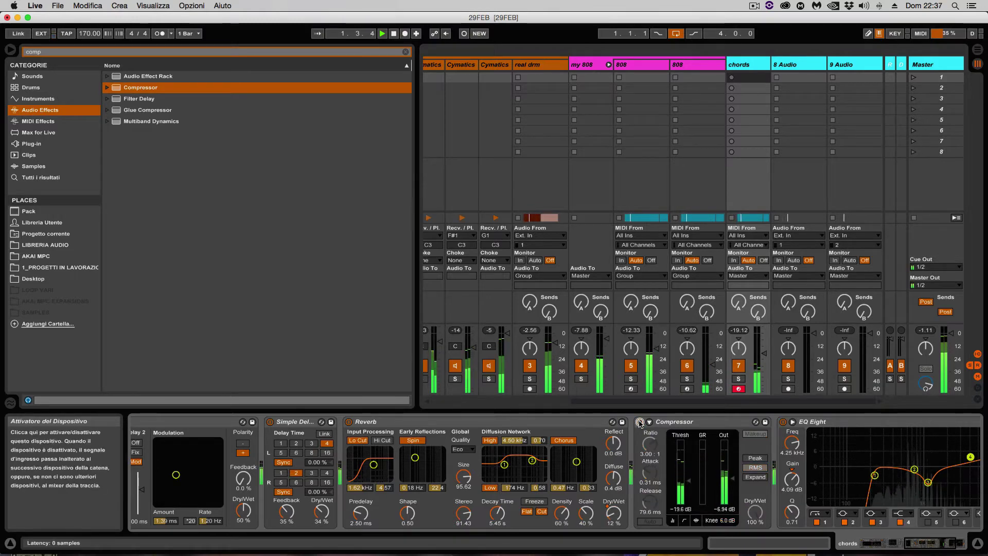
left_click(639, 422)
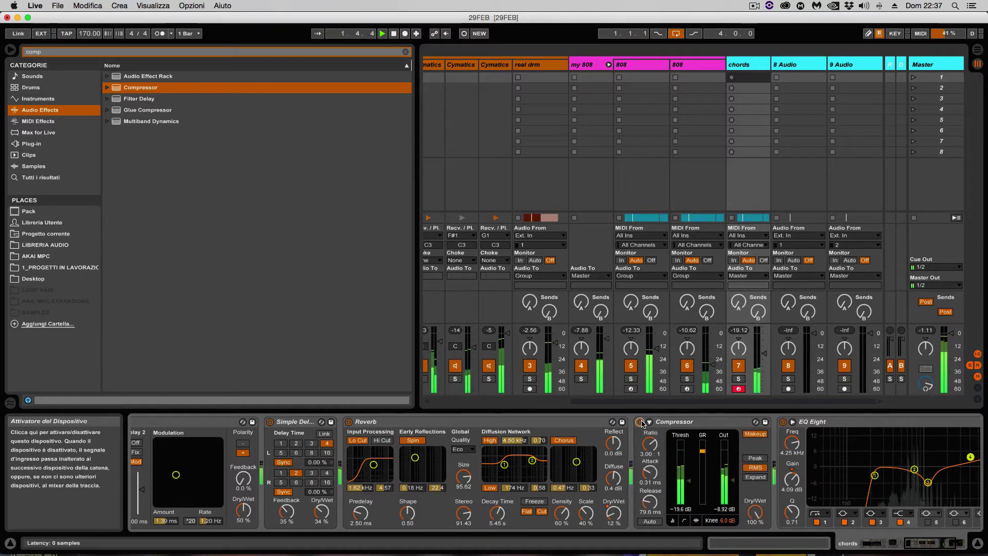
Step: Open the chords clip from the Arrangement and examine its MIDI notes
scroll(875, 484, "right", 3)
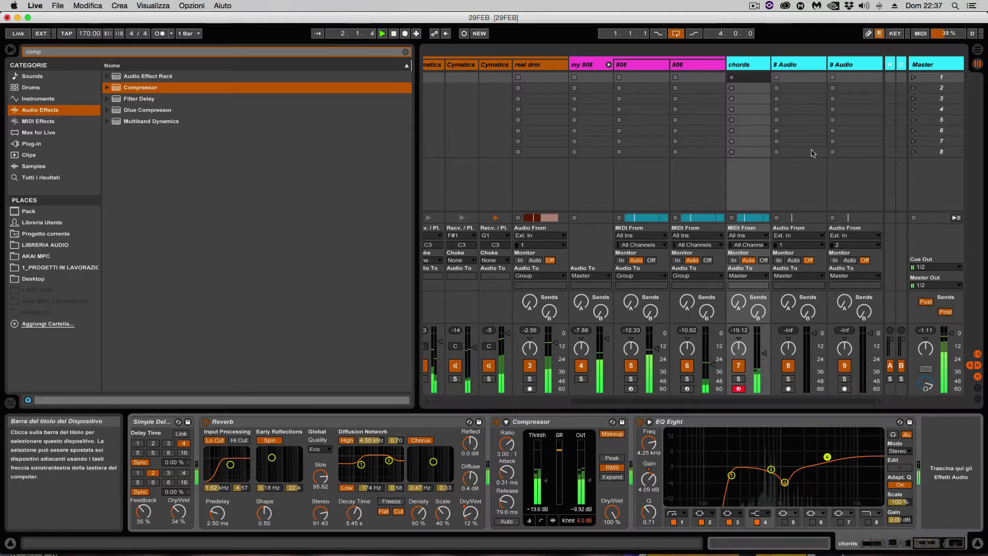
key("Tab")
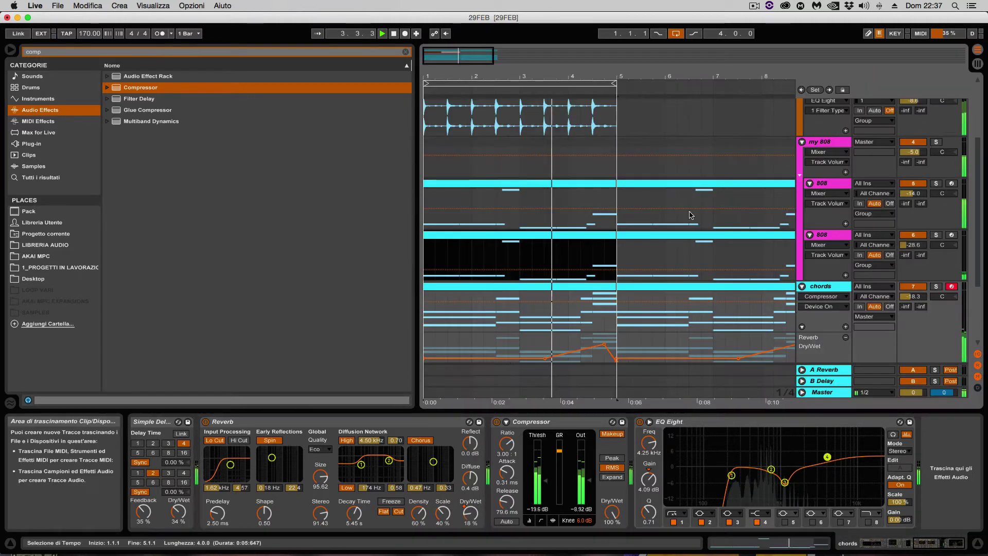
double_click(592, 344)
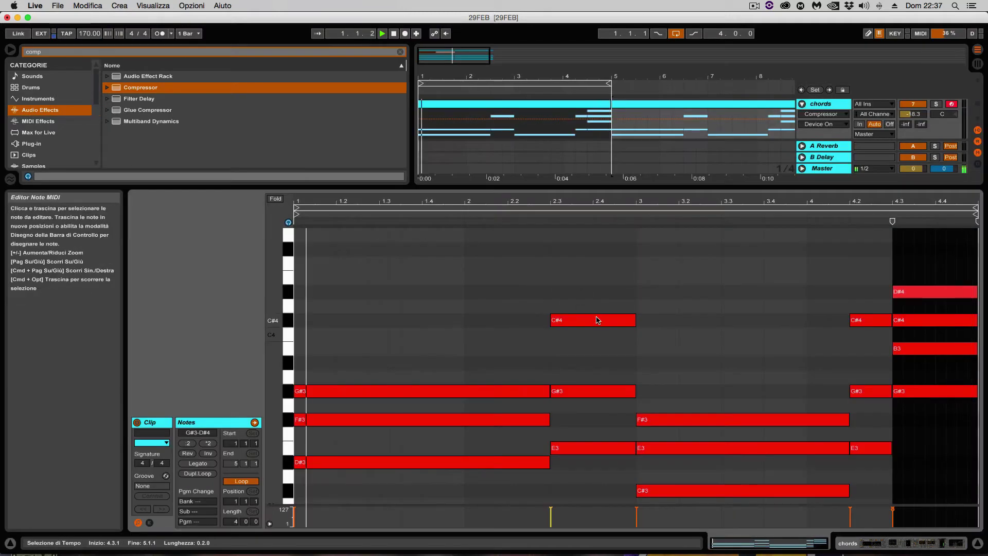
scroll(592, 345, "down", 3)
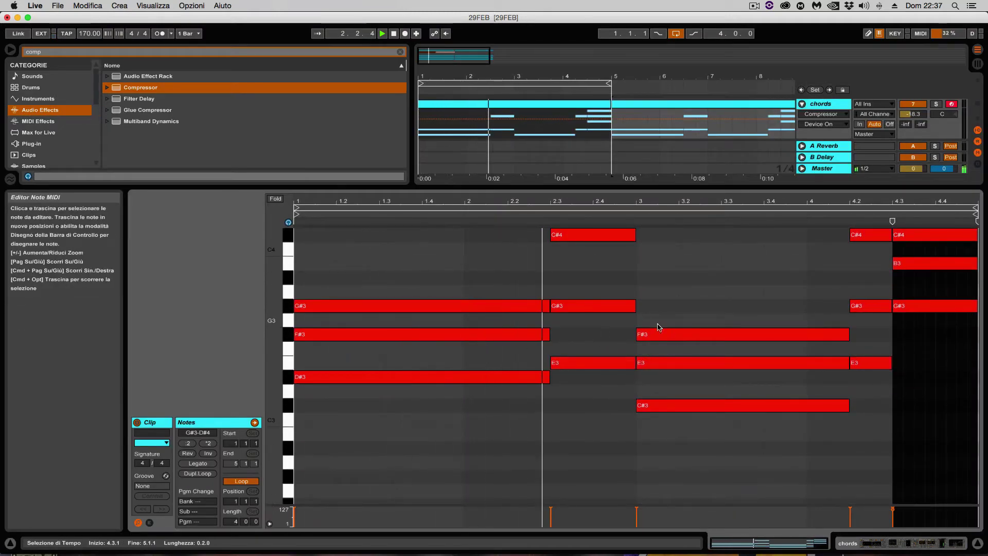
Step: Close the note editor, duplicate the chords track and solo the copy
left_click(977, 543)
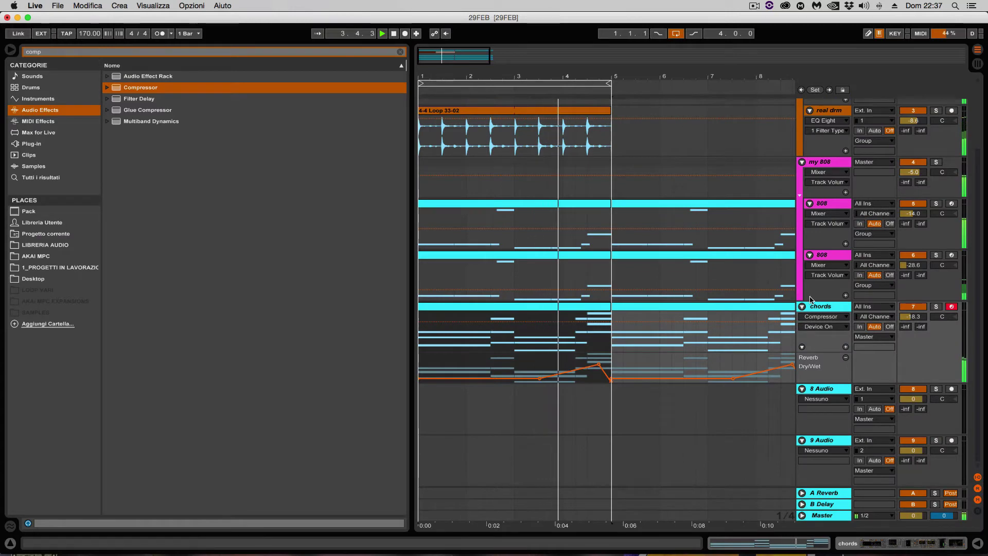
right_click(830, 306)
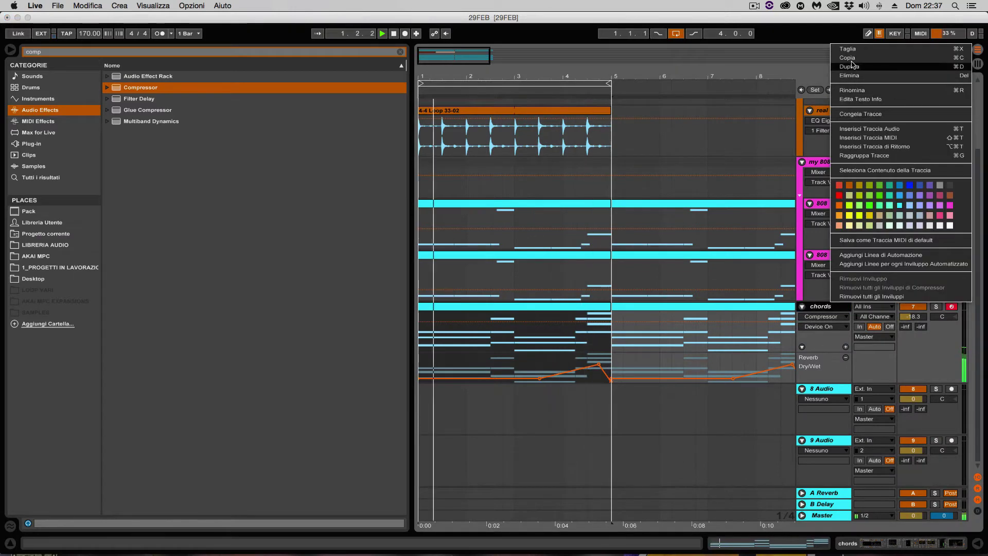
left_click(629, 202)
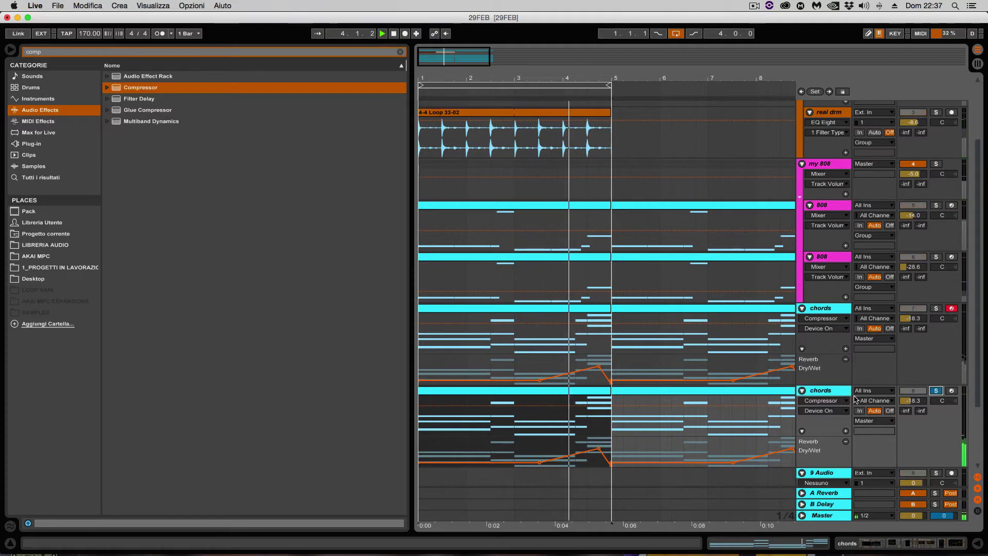
Step: Check the notes in the duplicated chords track's clip and return to its device chain
double_click(835, 392)
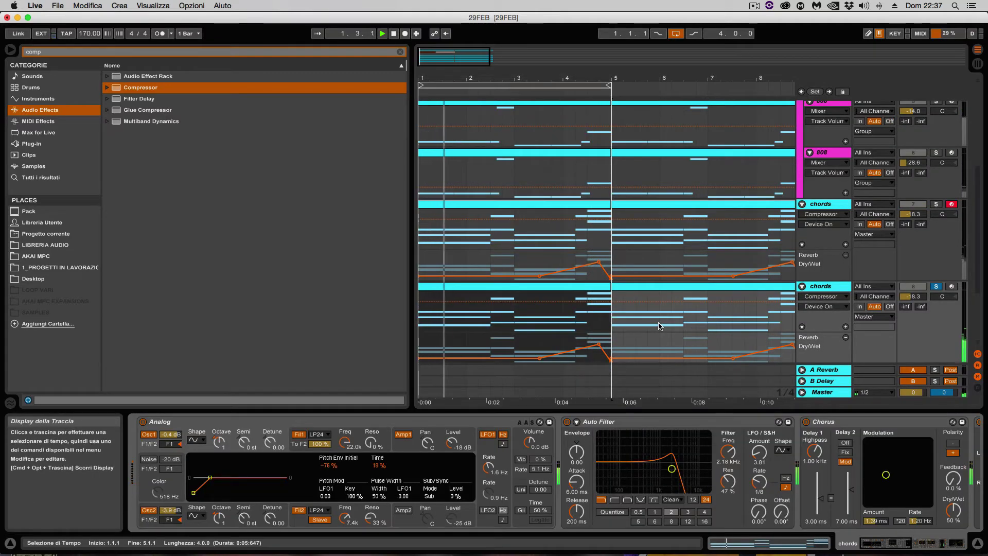
double_click(592, 314)
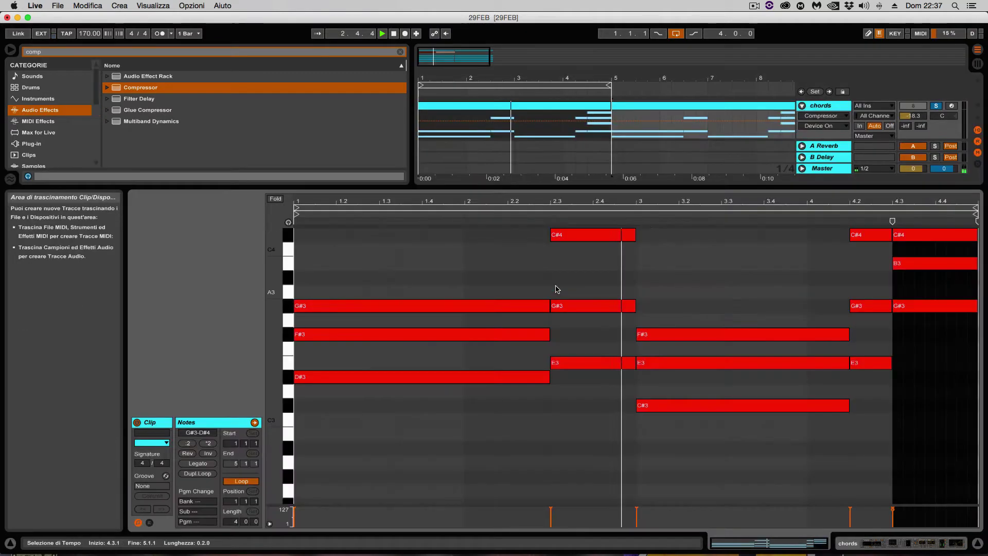
left_click(976, 543)
key("shift+Tab")
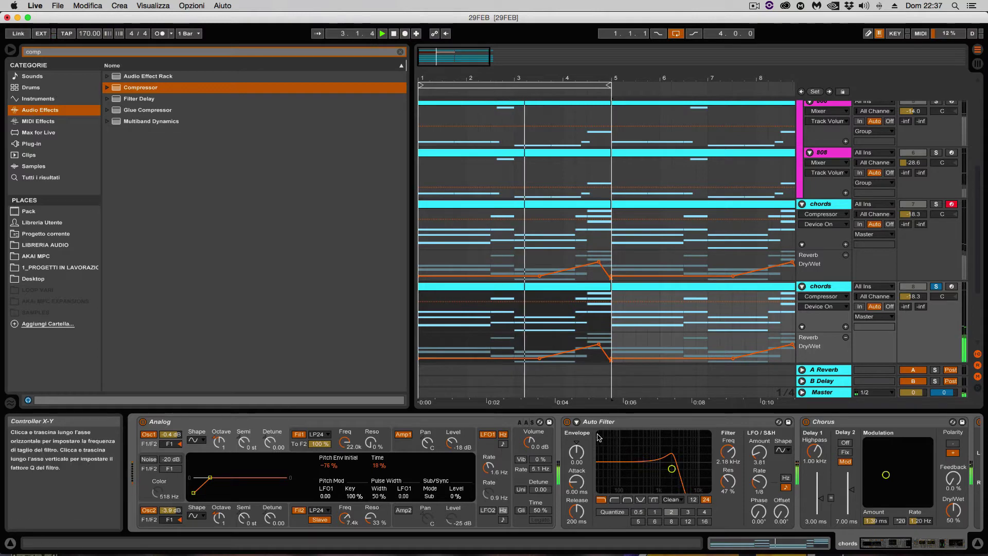
Step: Deactivate the Auto Filter, Chorus, Simple Delay and Reverb on the duplicated chords track
left_click(567, 426)
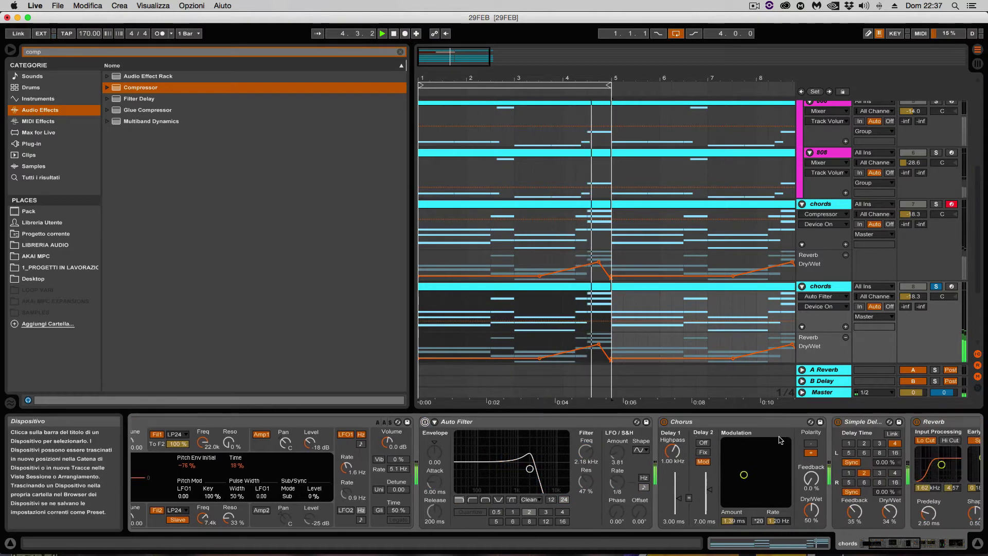
left_click(635, 429)
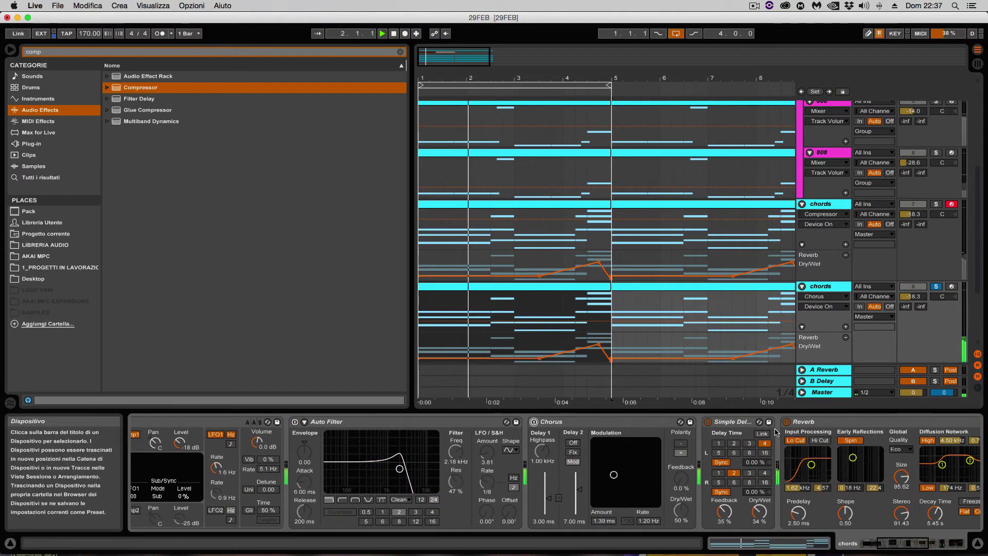
left_click(735, 425)
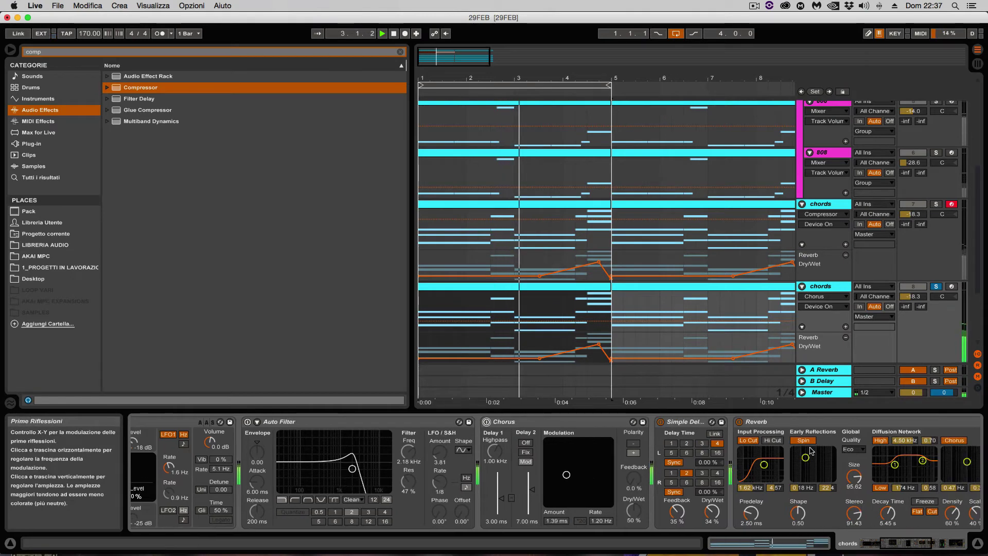
left_click(739, 422)
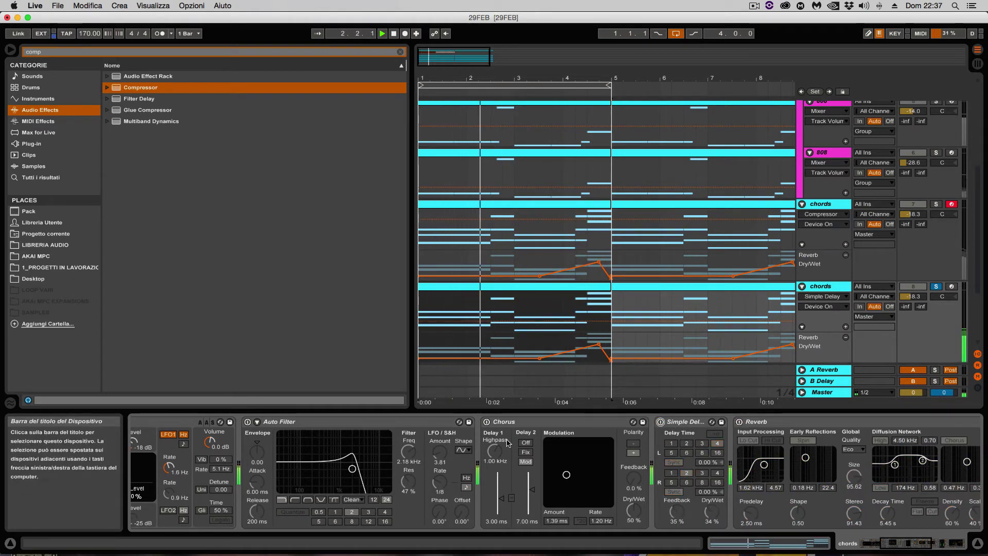
Step: Delete the Chorus, Simple Delay, Reverb, Compressor, EQ Eight and Auto Filter from the duplicated chords track, keeping only Analog
key("Left")
scroll(566, 447, "right", 2)
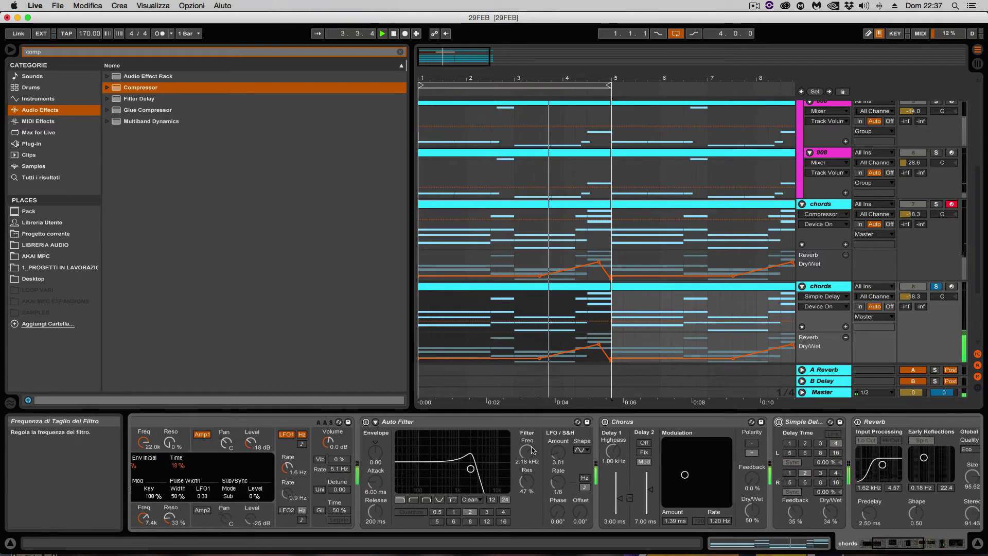
left_click(585, 440)
key("Delete")
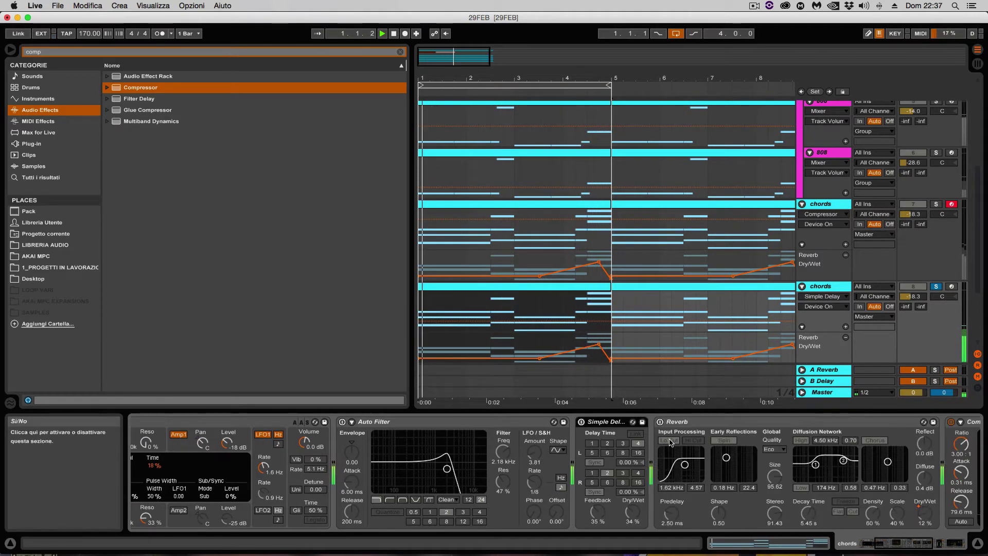
key("Delete")
key("Delete")
key("Delete")
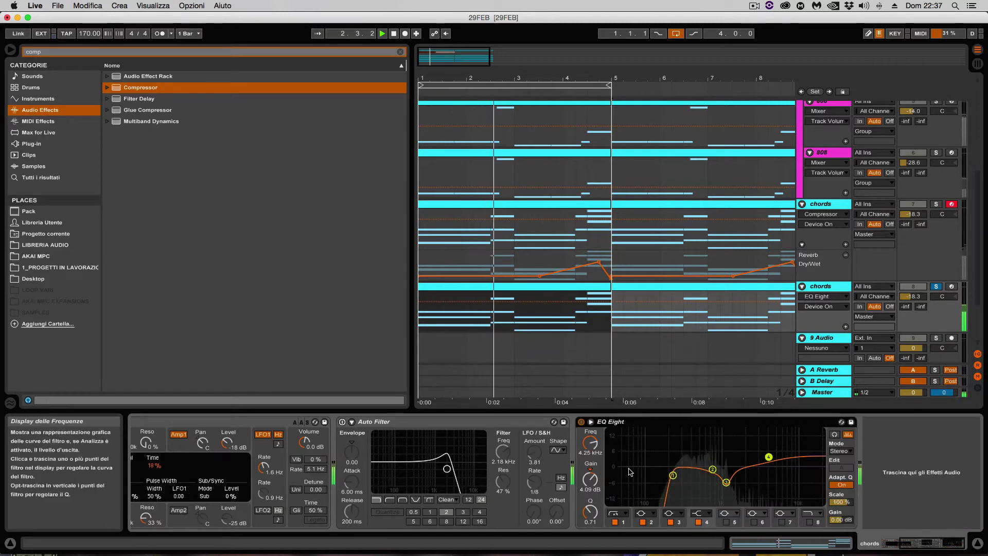
key("Delete")
scroll(623, 468, "left", 6)
left_click(571, 421)
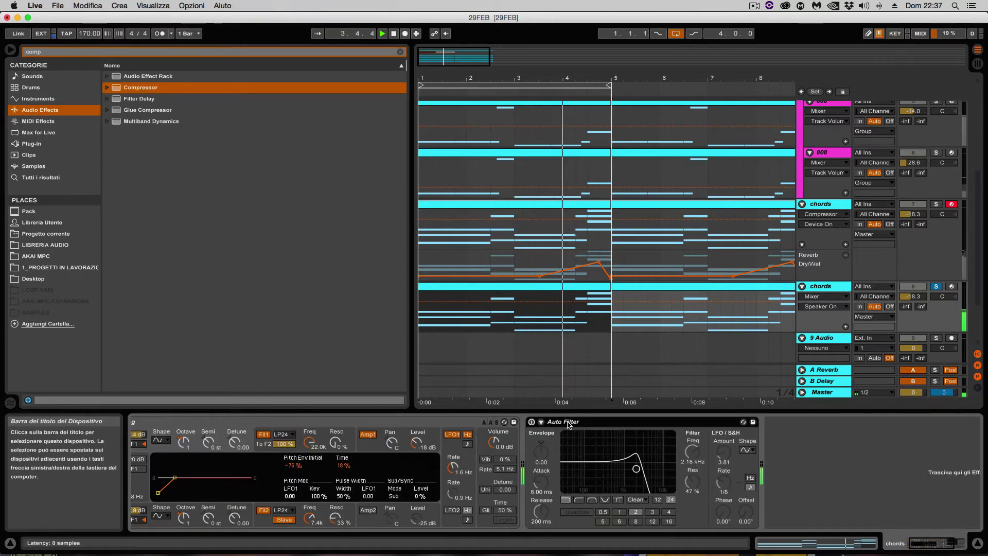
key("Delete")
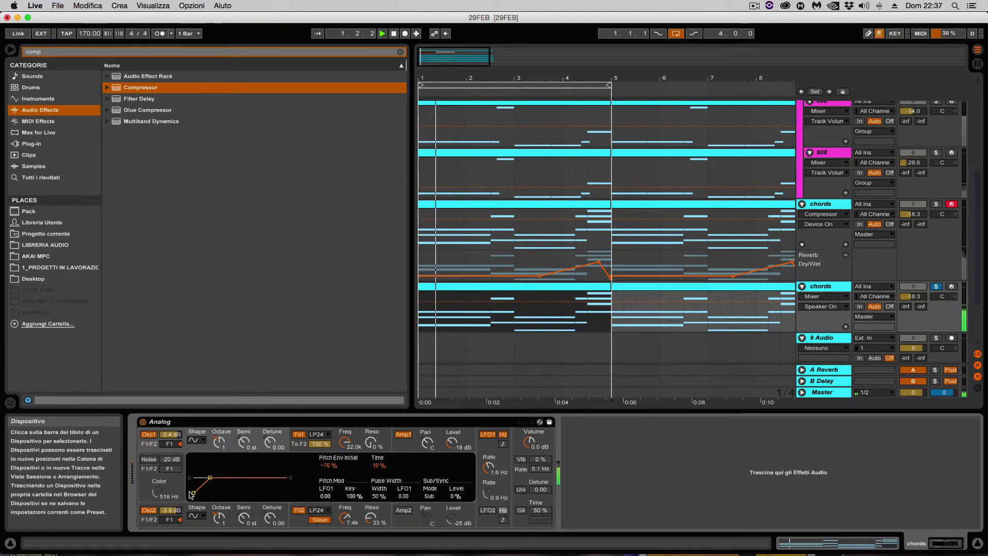
Step: Set Analog's Osc1 octave to 2, Osc2 octave to 0, and pitch envelope to 17% initial and 59% time
left_click(225, 478)
left_click_drag(224, 449, 225, 441)
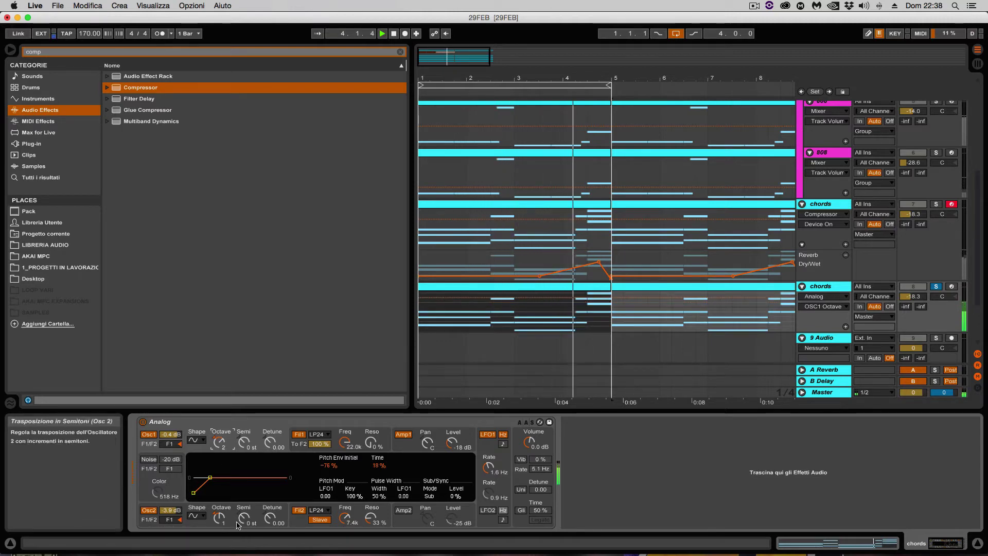
left_click(219, 516)
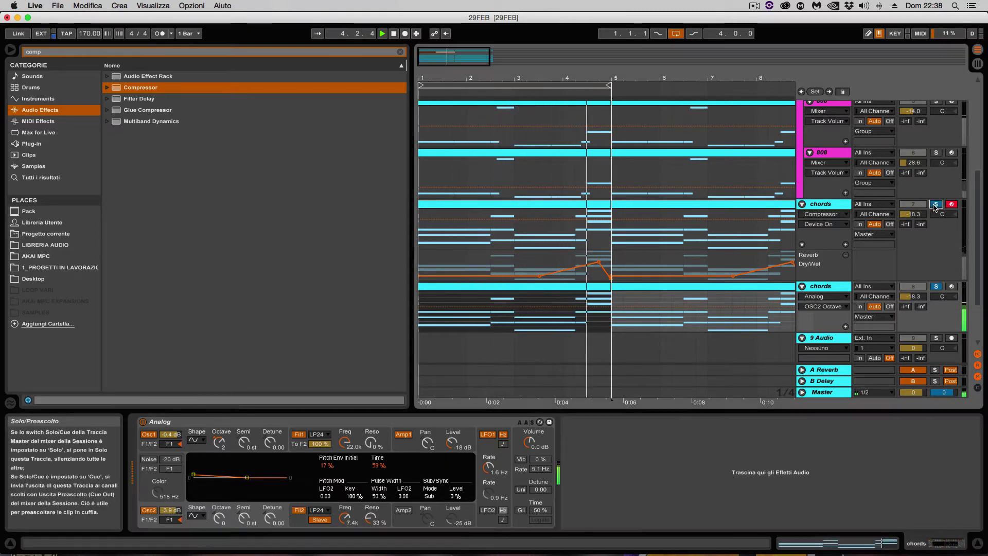
Step: Lower the duplicated chords track's volume to -22.1 dB while listening to it with the rest of the beat
left_click_drag(913, 296, 913, 305)
scroll(901, 310, "down", 1)
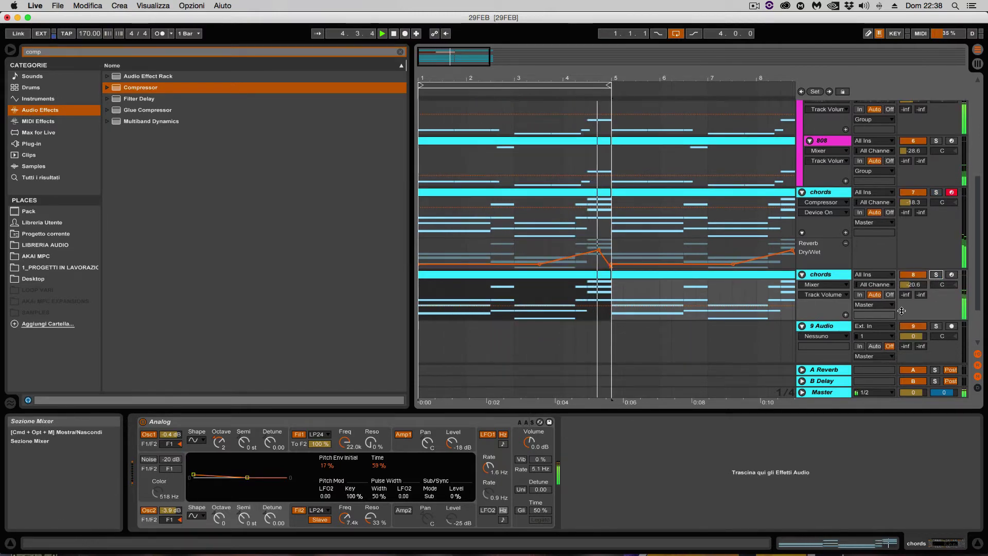
left_click_drag(914, 285, 913, 287)
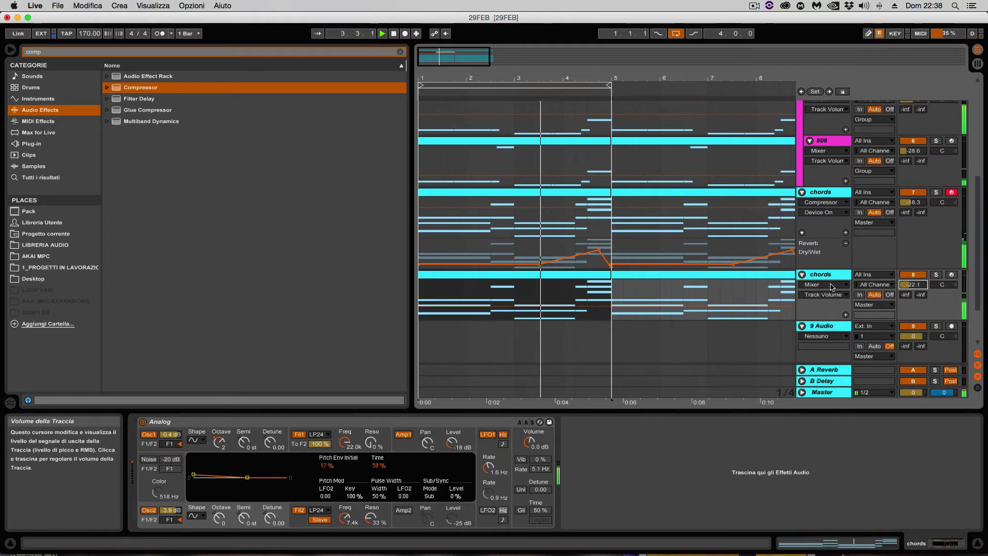
Step: Open the duplicated chords track's clip and fold the note editor to the pitches in use
left_click(661, 283)
double_click(661, 283)
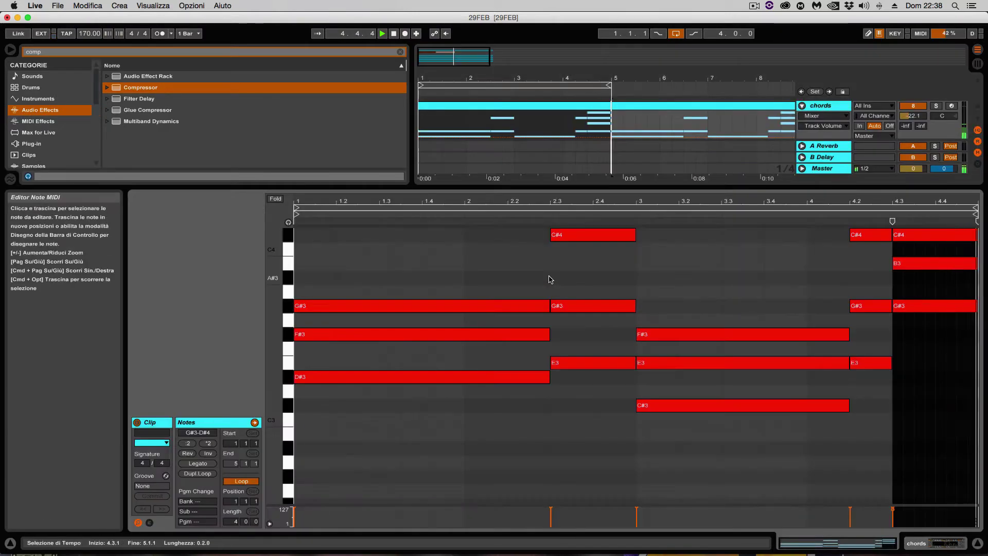
left_click(478, 298)
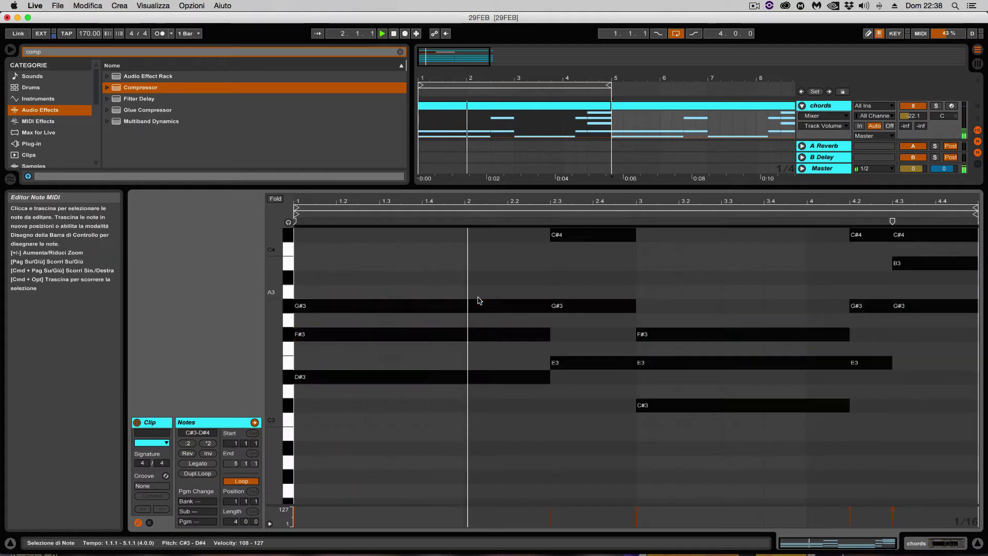
left_click(275, 199)
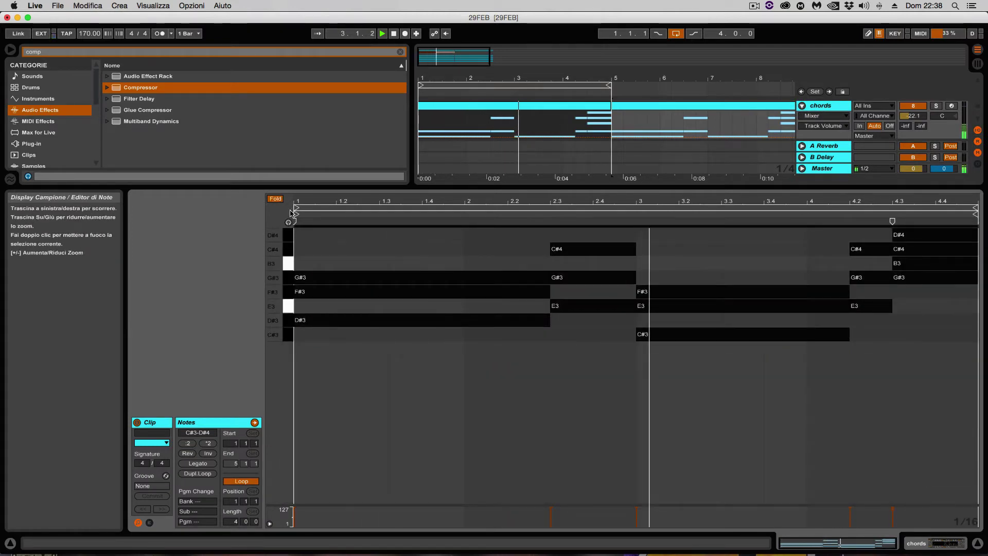
left_click(412, 372)
key("super+a")
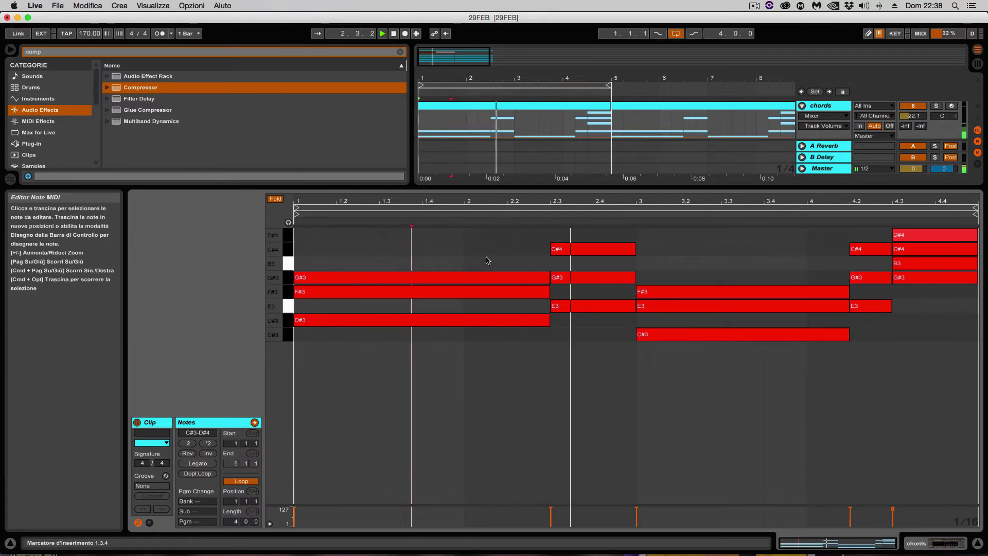
Step: Shorten all notes of the first chord to one beat, ending at 1.2.1
left_click_drag(507, 246, 465, 392)
left_click_drag(548, 313, 333, 312)
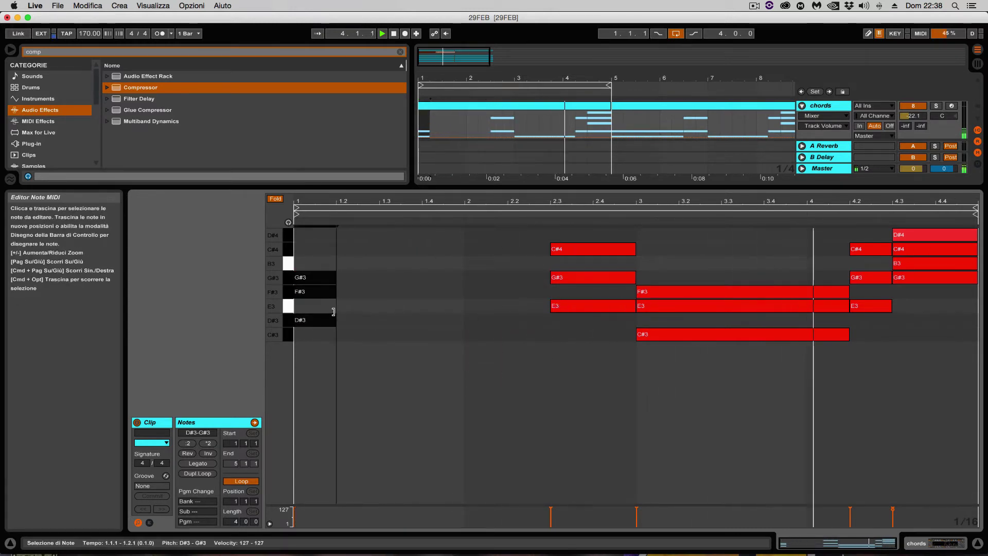
left_click(333, 311)
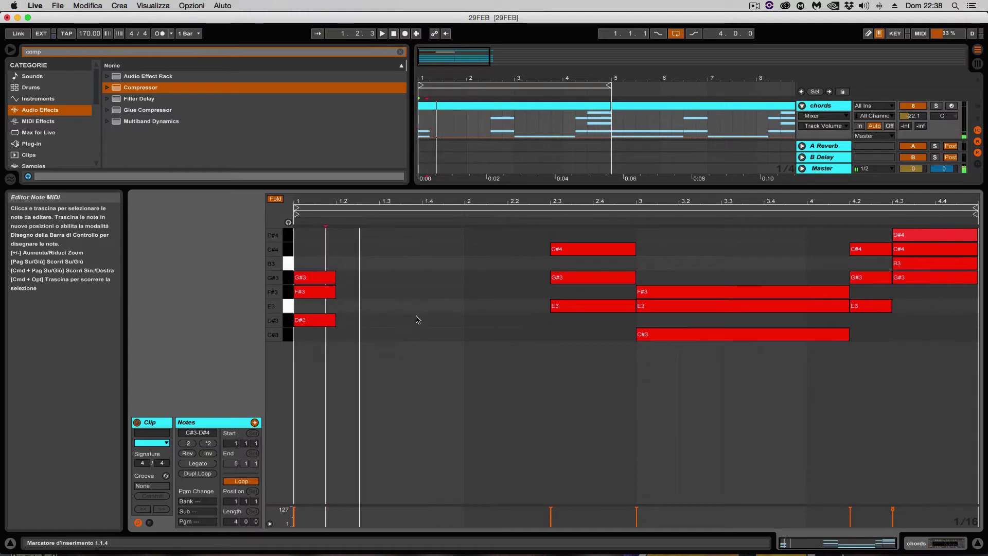
Step: Duplicate the shortened first chord to 1.2.1 and make another copy after it
left_click_drag(330, 265, 314, 369)
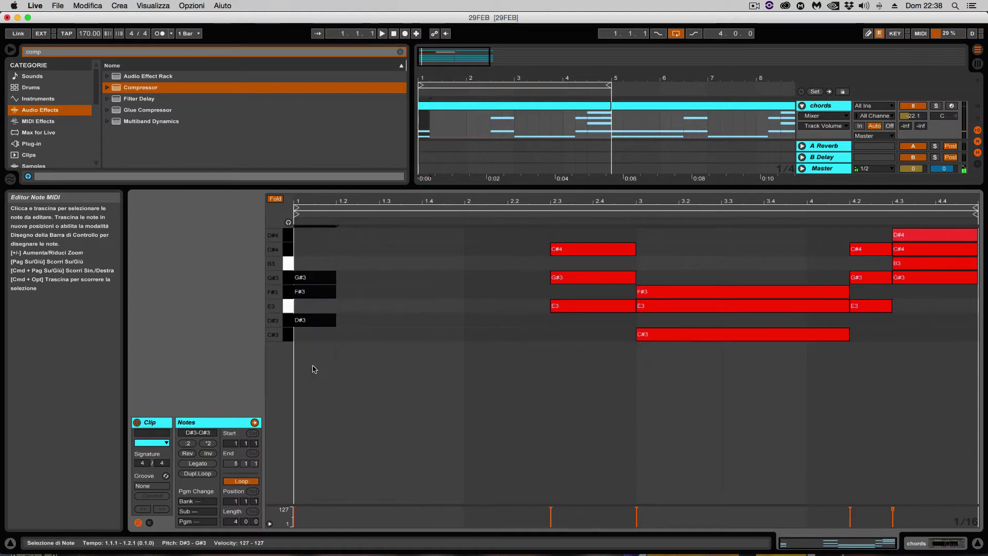
key("super+d")
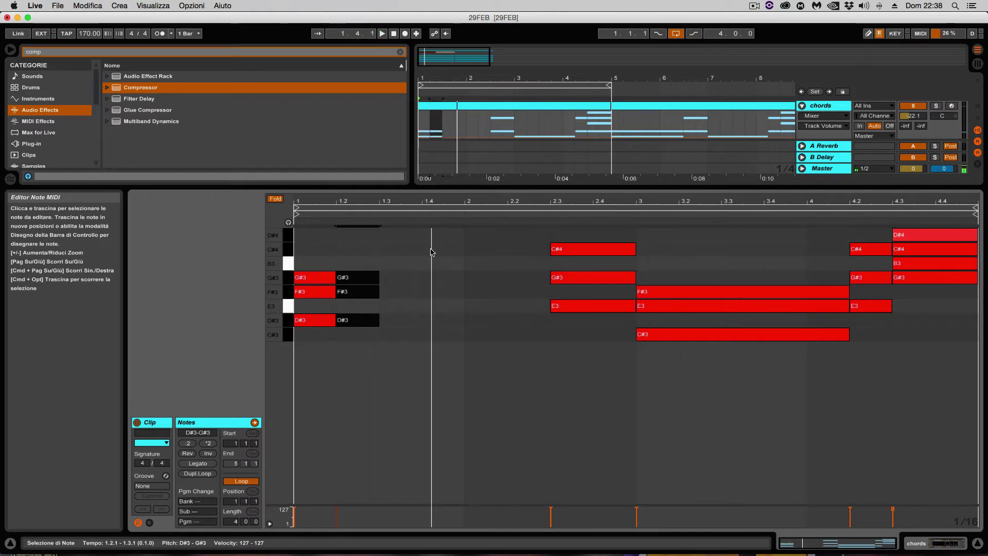
left_click_drag(387, 253, 357, 348)
key("super+d")
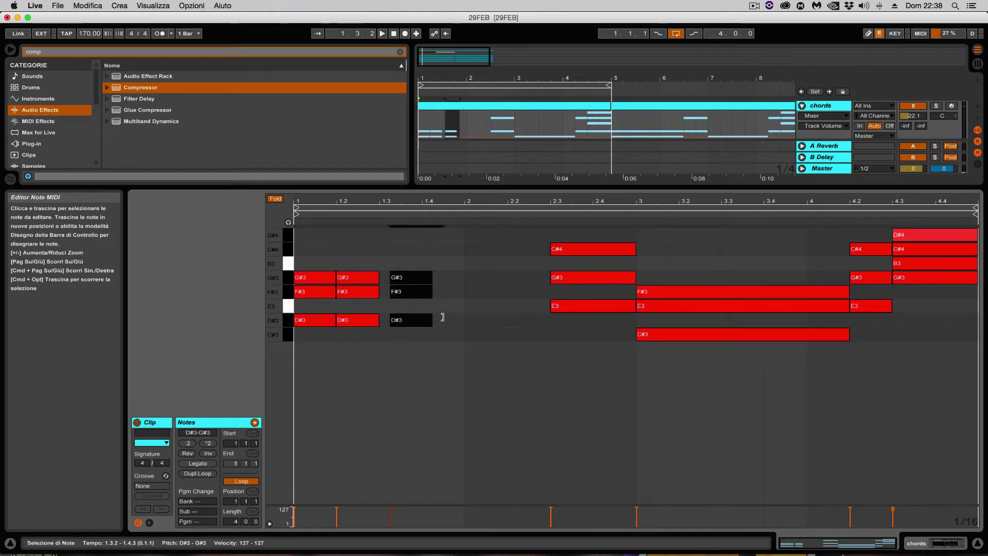
Step: Shift the third chord copy to just after 1.3.4, playing back its timing
key("Right")
key("Right")
key("Right")
key("space")
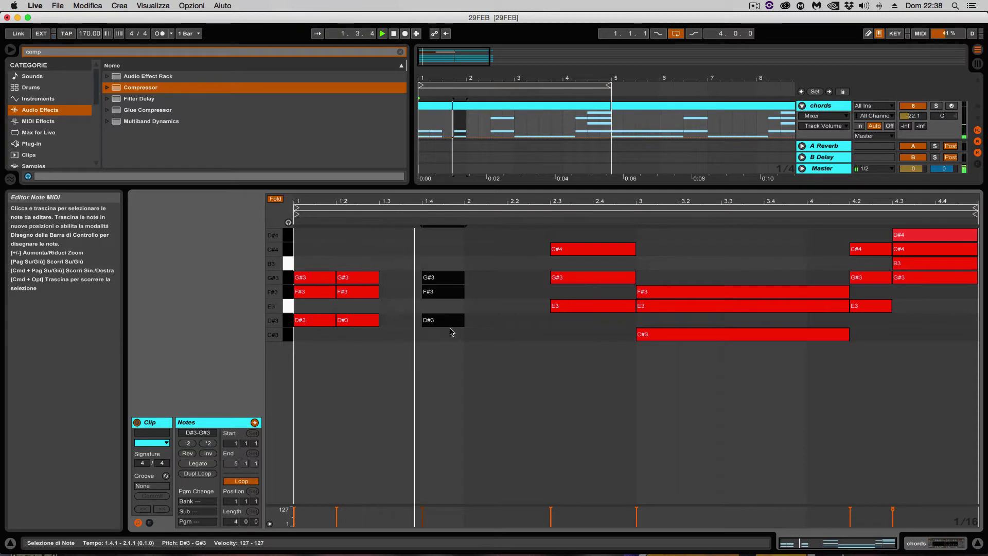
key("Left")
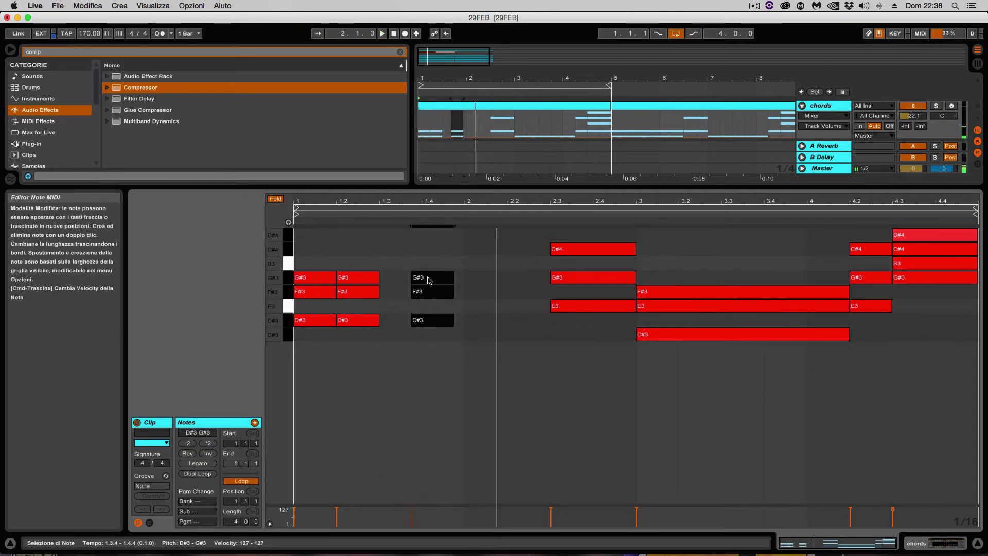
key("super+Right")
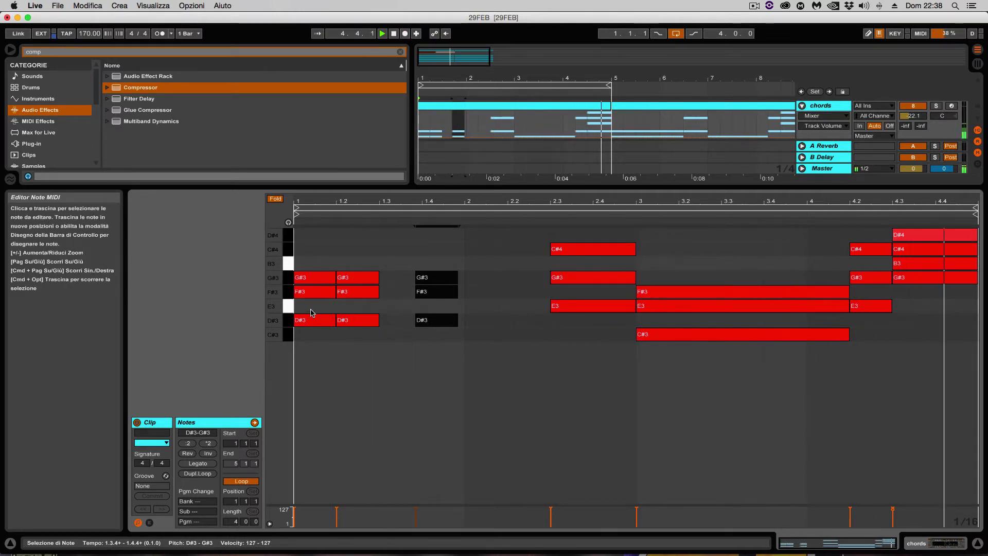
Step: Move the first chord's G#3 up to D#4 and delete its F#3 and D#3 notes
left_click(321, 267)
key("space")
left_click_drag(320, 276, 309, 242)
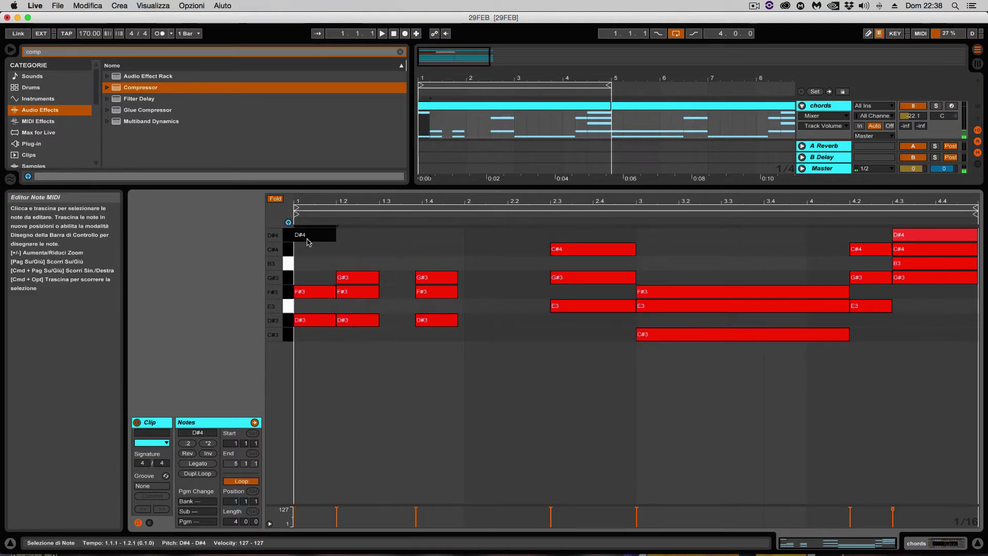
double_click(315, 291)
double_click(315, 320)
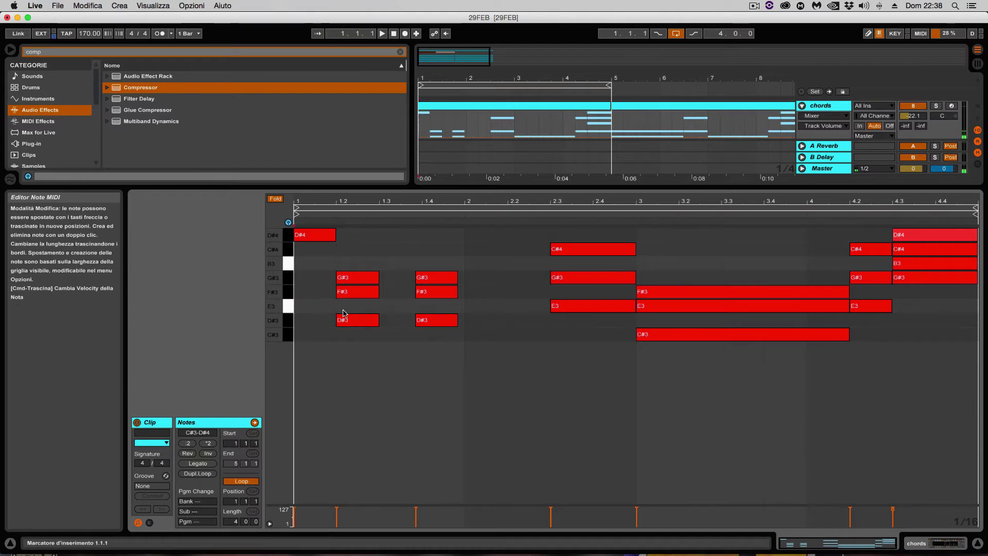
Step: In the second chord, raise F#3 to B3, move D#3 to 1.3.1 and deactivate G#3
left_click(353, 293)
left_click(353, 278)
left_click(358, 325)
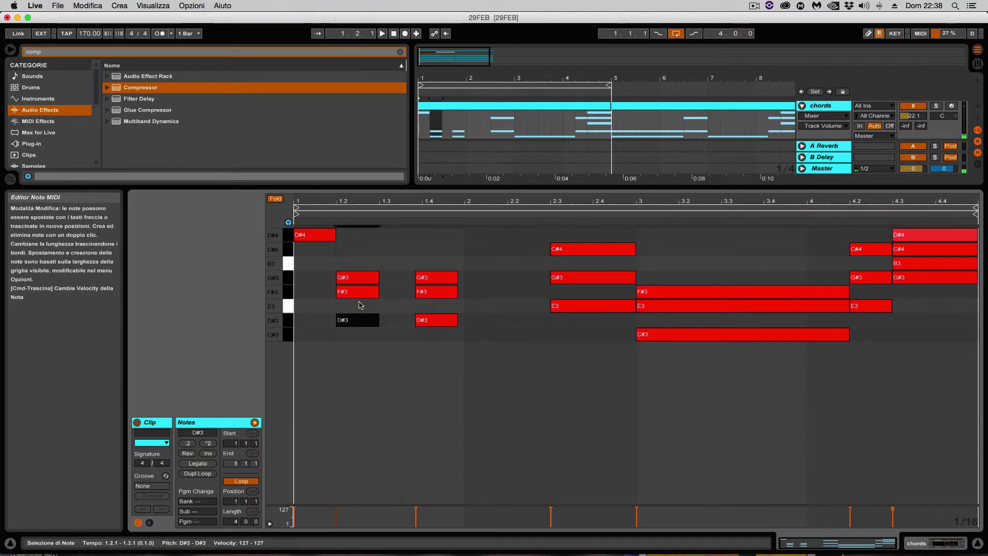
left_click_drag(355, 292, 354, 263)
left_click_drag(353, 317, 400, 324)
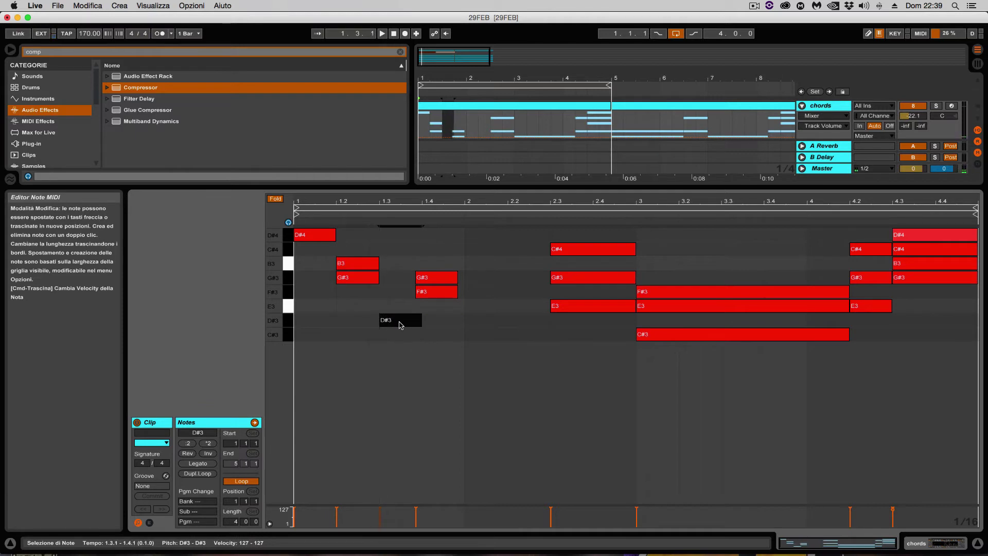
left_click(355, 281)
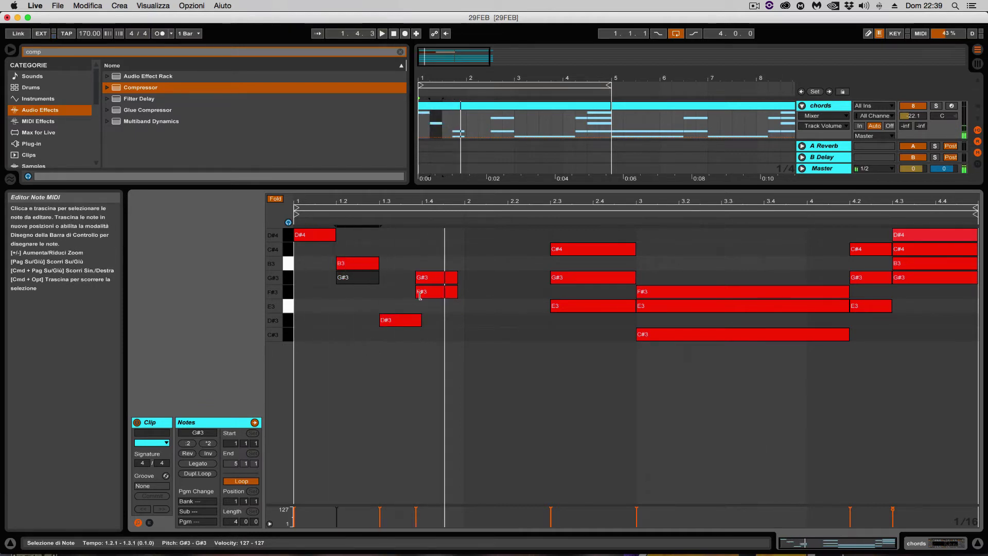
Step: Move the third chord's F#3 to 1.4.1 and shorten the opening D#4 to half a beat
mouse_move(427, 292)
left_mouse_down()
mouse_move(441, 302)
mouse_move(432, 299)
left_mouse_up()
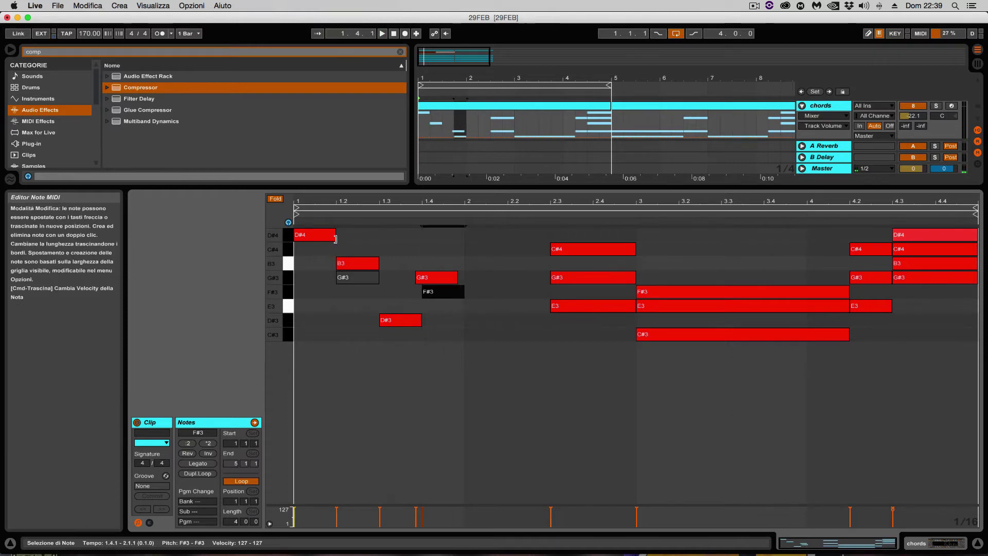
left_click_drag(335, 234, 315, 234)
left_click(324, 250)
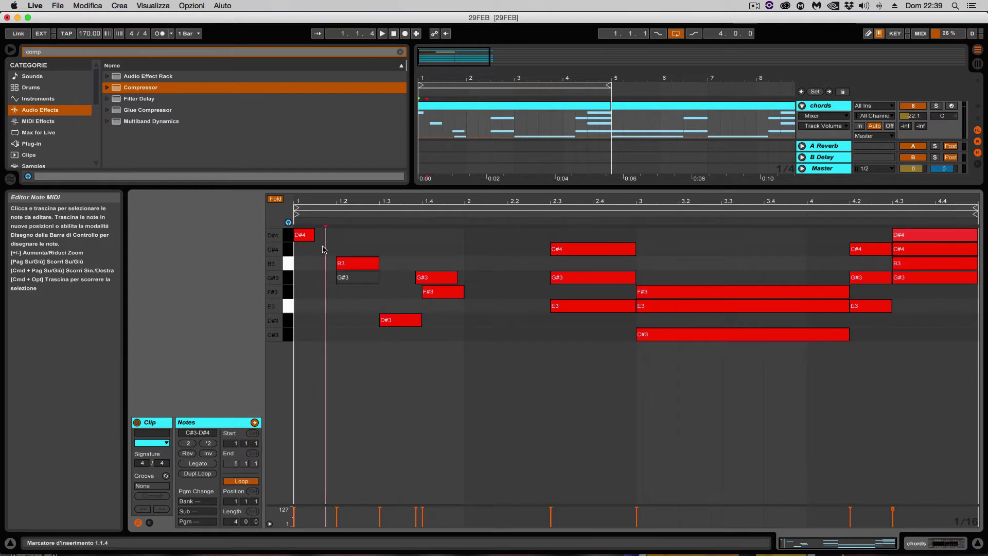
Step: Add a half-beat C#4 at 1.1.3 and align the third chord's early G#3 to 1.4.1
double_click(322, 250)
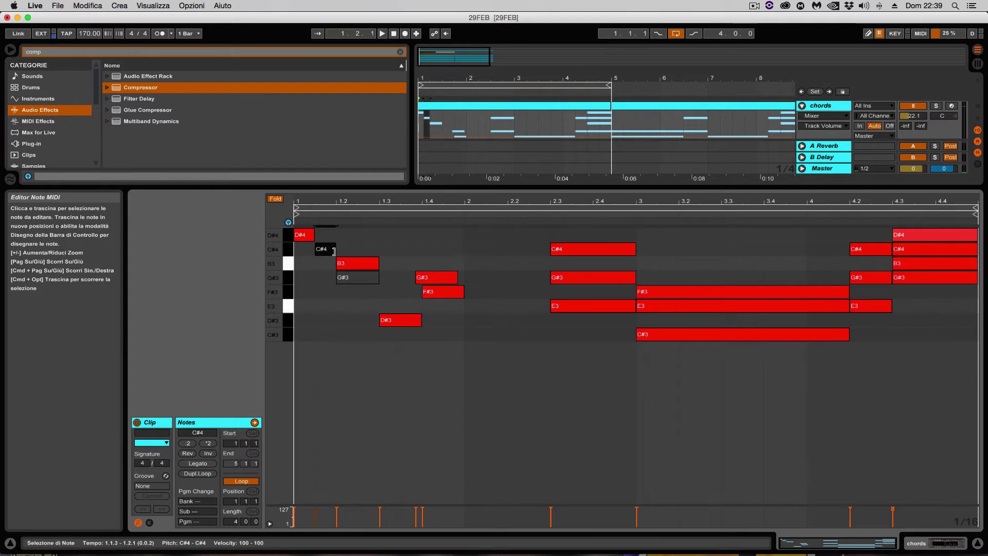
left_click(429, 278)
key("space")
left_click_drag(429, 279, 432, 279)
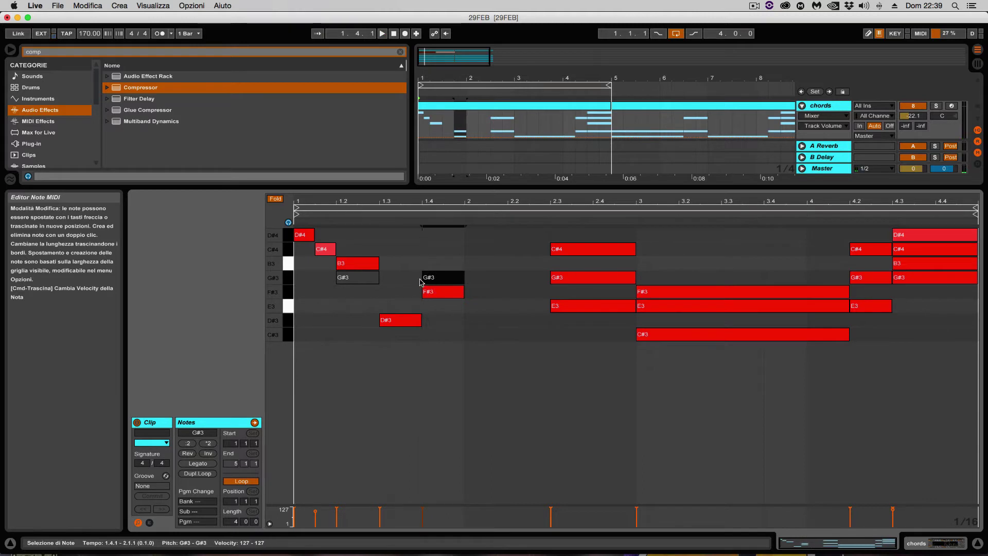
Step: Lower the three opening notes to C#4 at 1.1.1, B3 at 1.1.3 and G#3 at 1.2.1, playing back the result
left_click(306, 236)
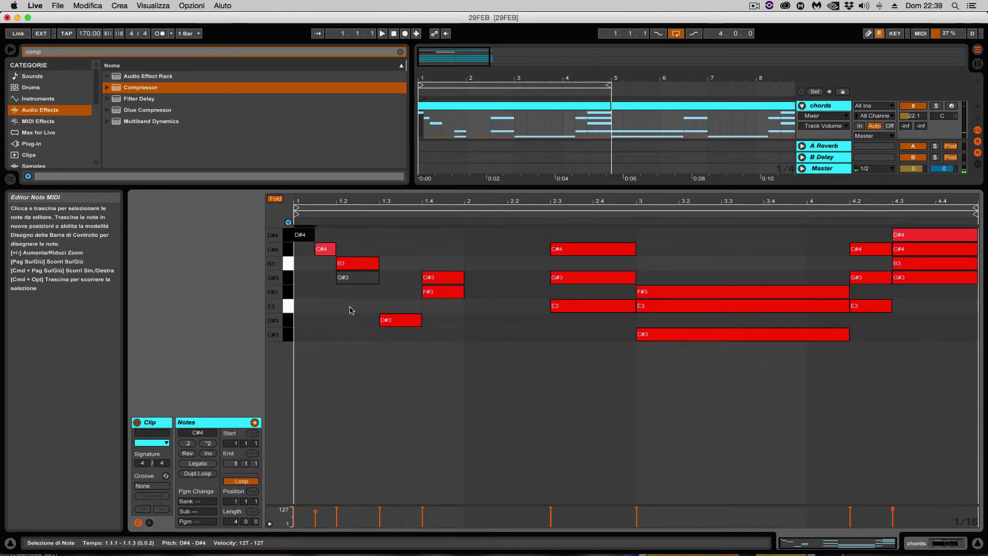
left_click_drag(349, 260, 361, 281)
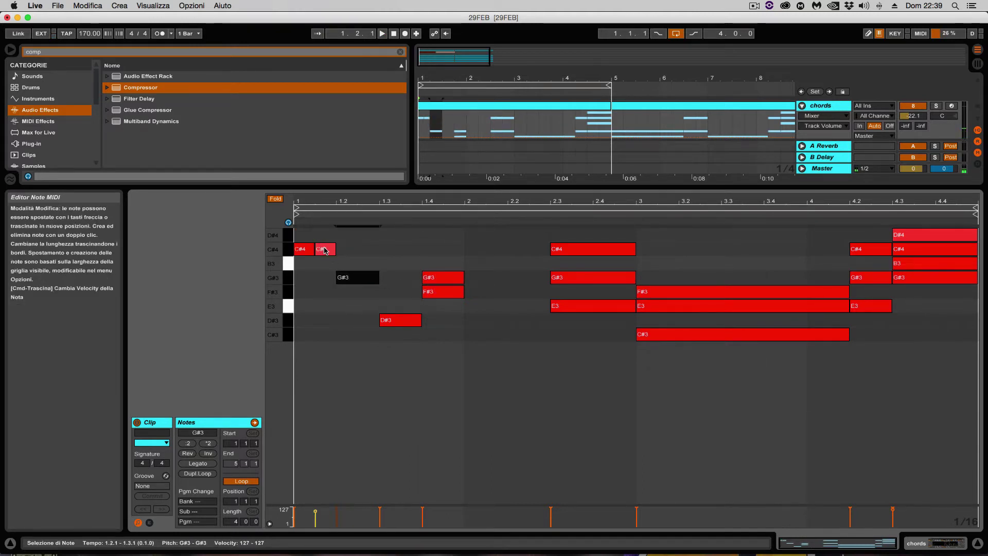
left_click_drag(325, 249, 325, 263)
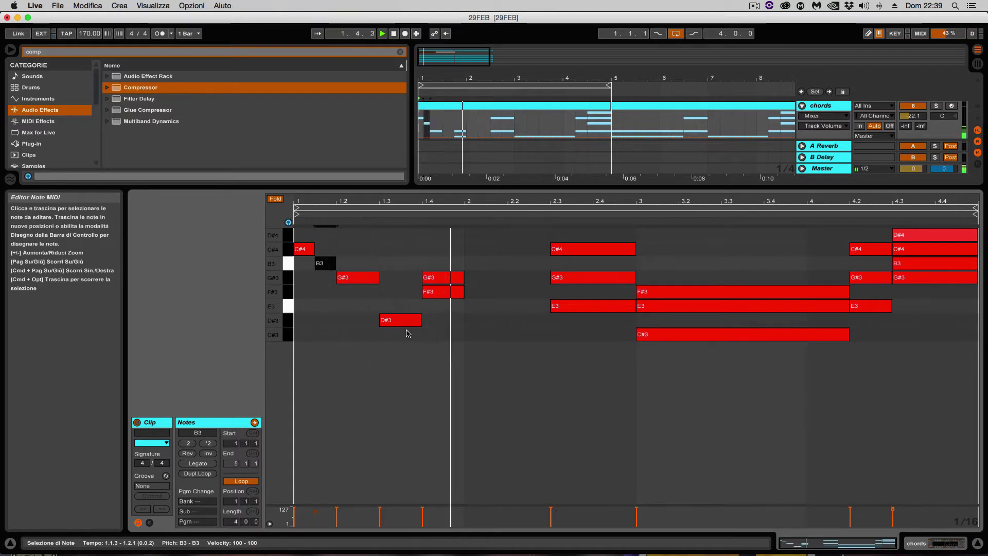
key("space")
Step: Delete the F#3 at 1.4.1 and trim the G#3 above it to start at 1.4.3
double_click(431, 292)
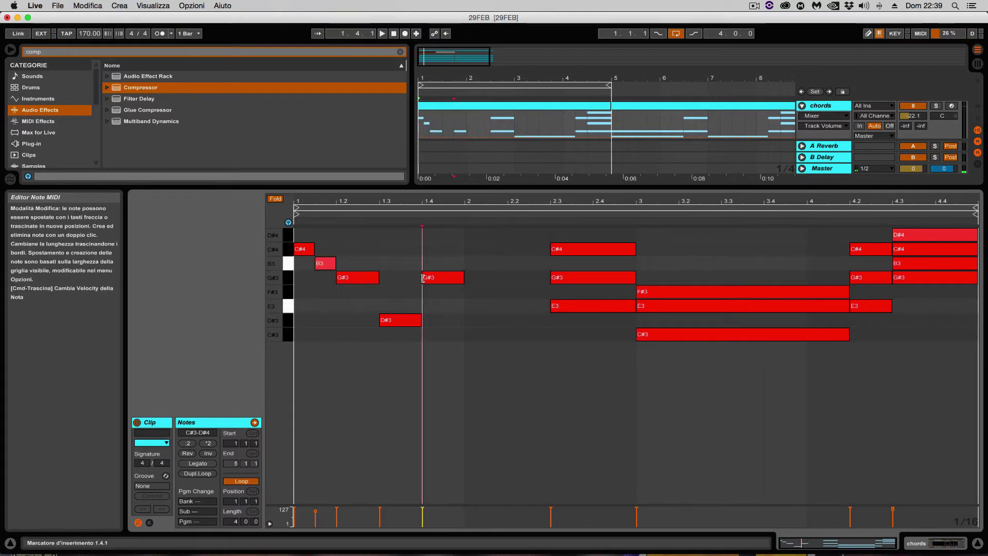
left_click_drag(423, 278, 443, 278)
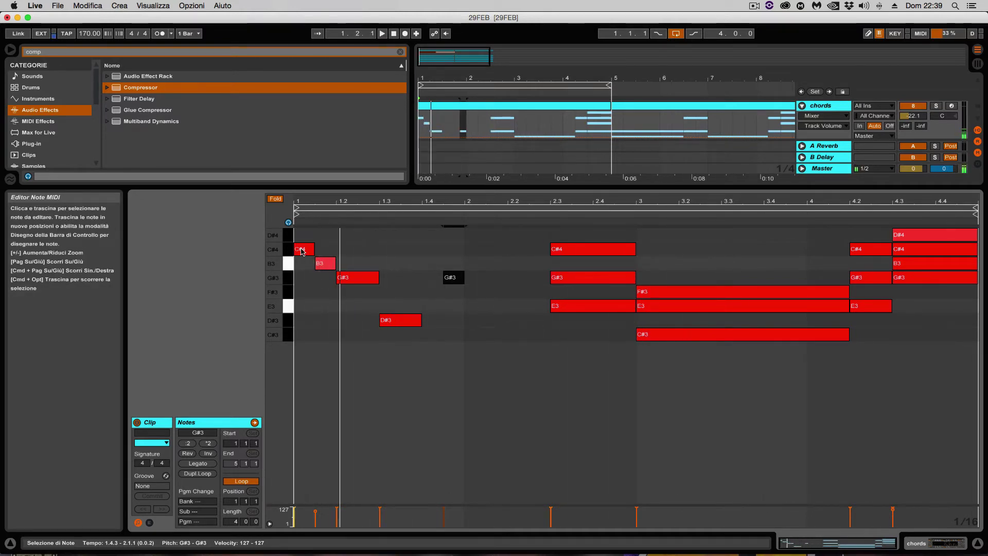
Step: Drop the opening C#4 an octave to C#3 and raise the D#3 at 1.3.1 to E3 during playback
left_click(302, 251)
key("space")
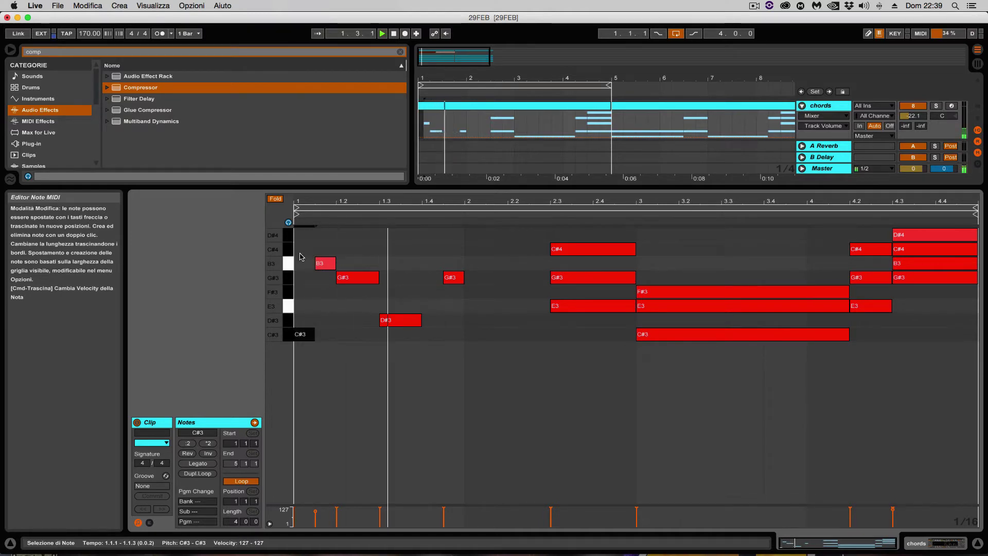
left_click(404, 319)
key("Up")
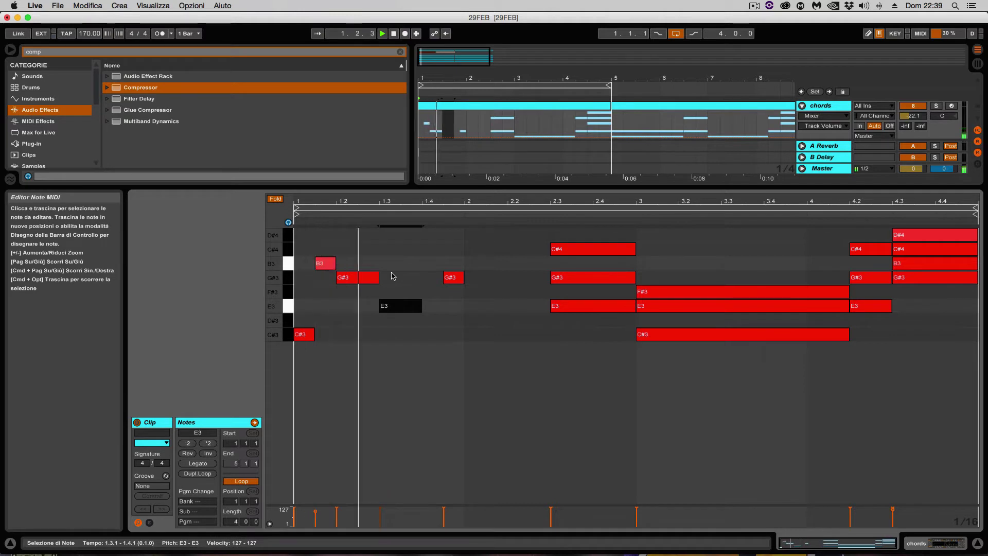
key("space")
Step: Replace the G#3 at 1.4.3 with two half-beat notes, G#3 at 1.4.1 and B3 at 1.4.3, and play them back
left_click(453, 278)
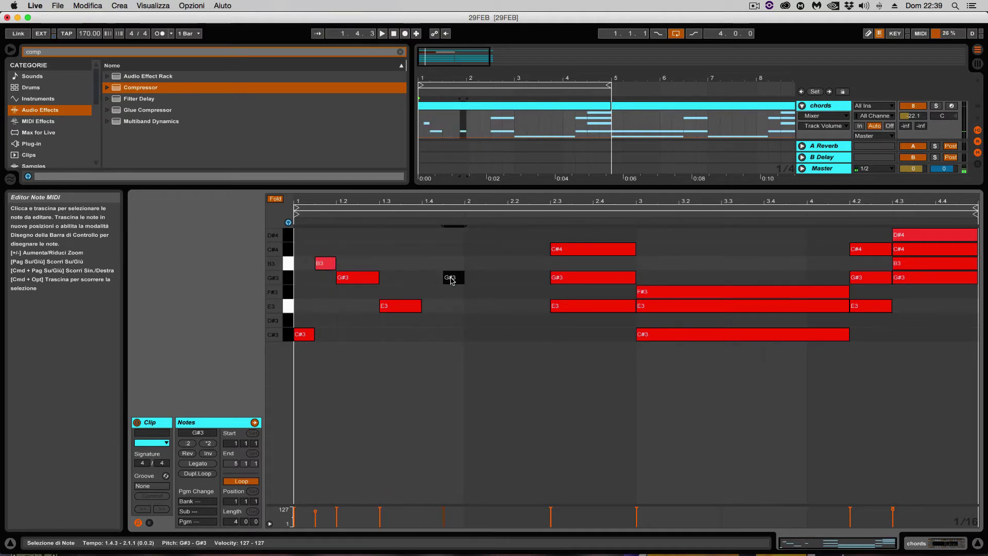
key("Delete")
double_click(426, 278)
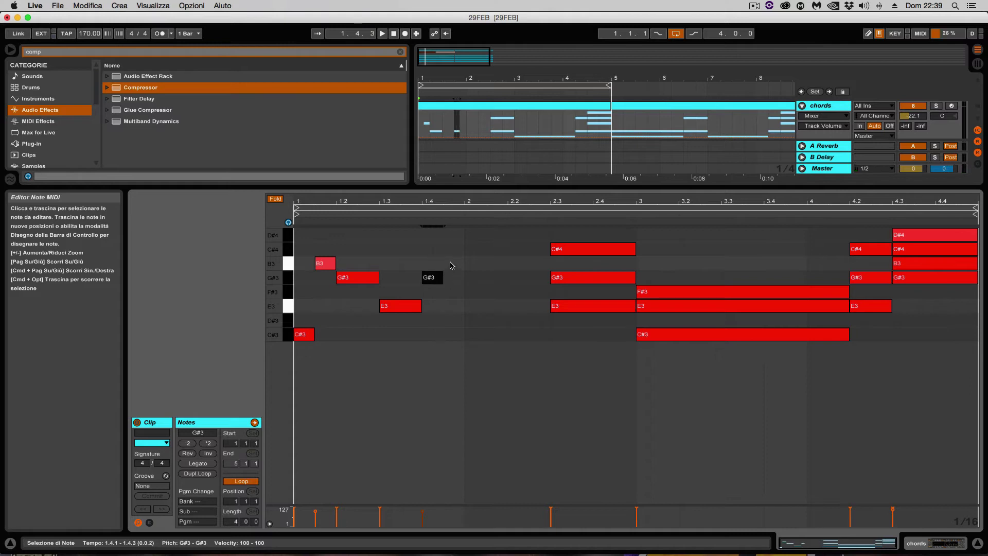
double_click(450, 264)
left_click_drag(460, 263, 465, 264)
key("space")
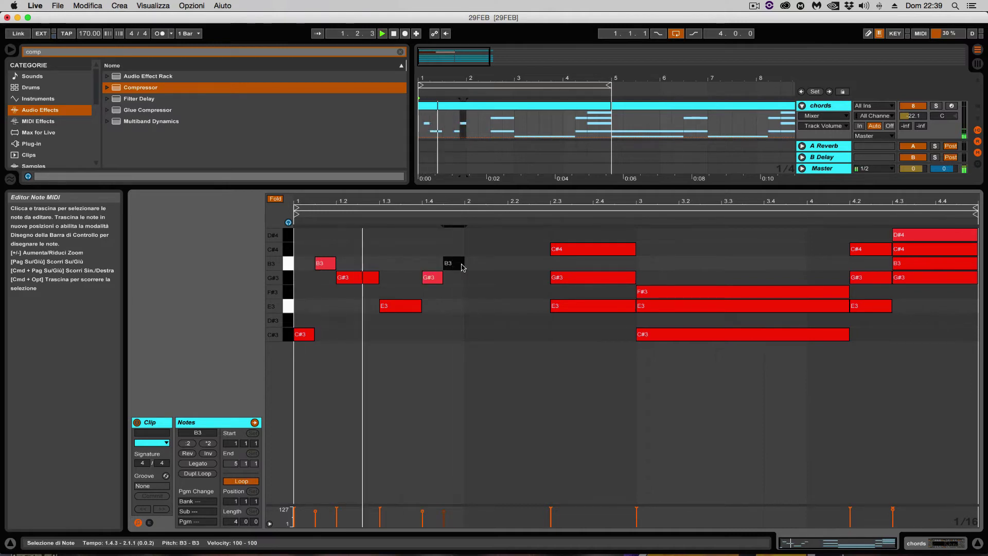
Step: Delete the G#3 at 1.4.1 and extend the E3 from 1.3.1 to end at 1.4.3
double_click(438, 278)
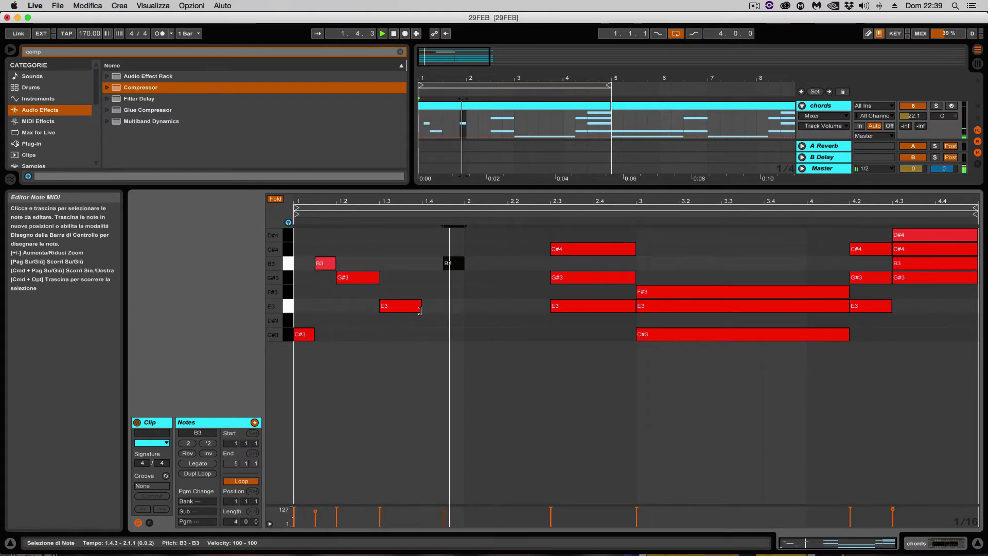
left_click_drag(420, 311, 443, 310)
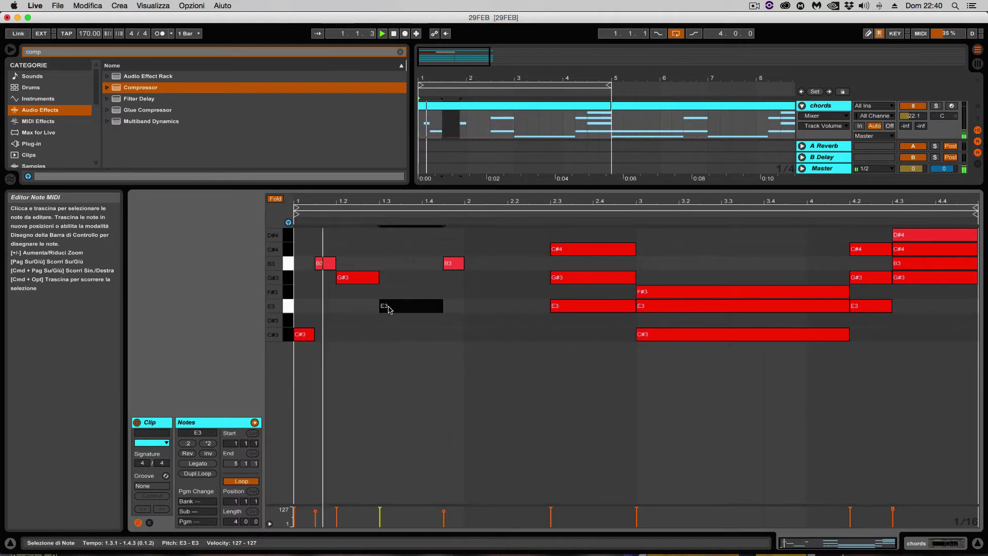
key("space")
Step: Try F#3 and other pitches for the note at 1.2.1 during playback, returning it to G#3
left_click(352, 277)
key("Down")
key("space")
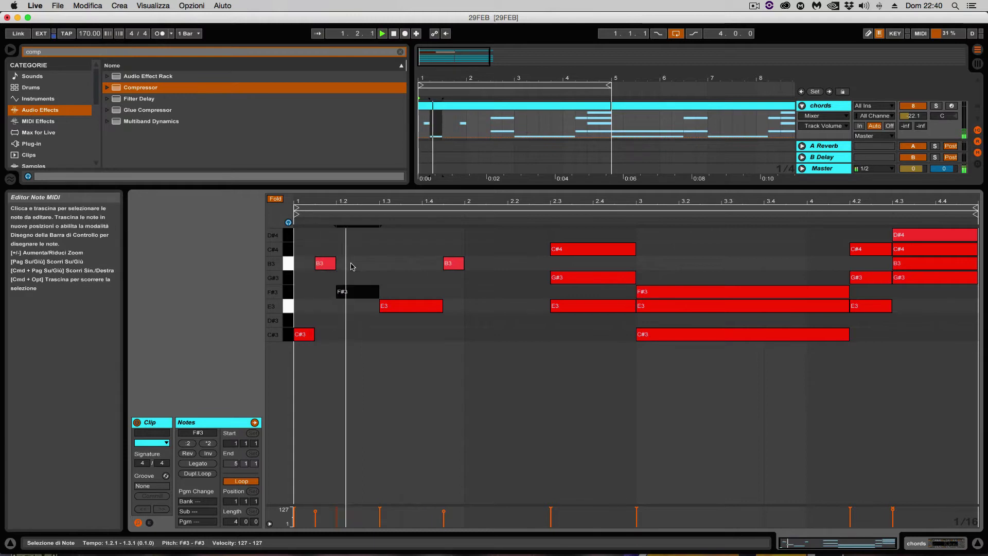
key("Up")
key("Up")
key("Up")
key("Up")
key("Up")
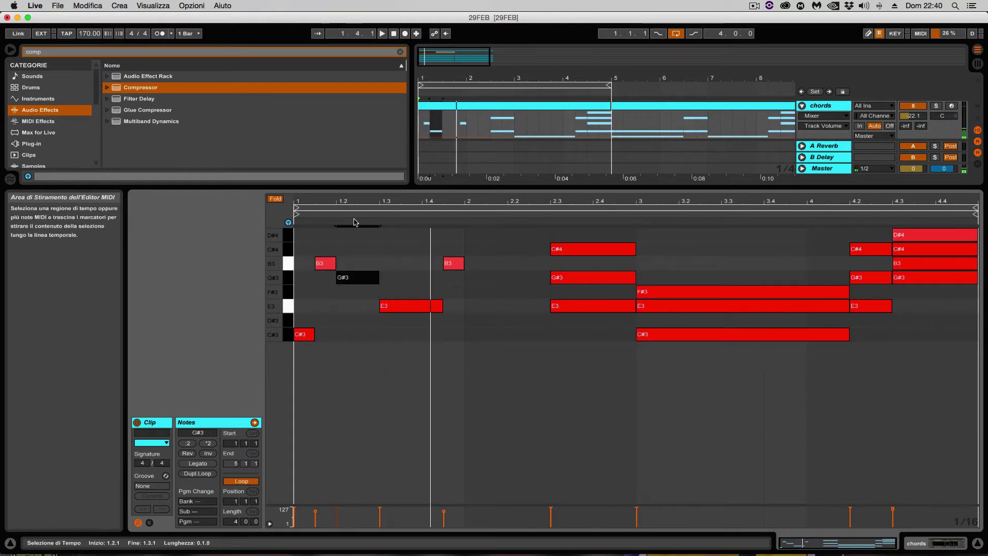
Step: Turn the E3 at 1.3.1 into a one-beat D#3 and add a half-beat E3 at 1.4.1, playing back the phrase
left_click(387, 305)
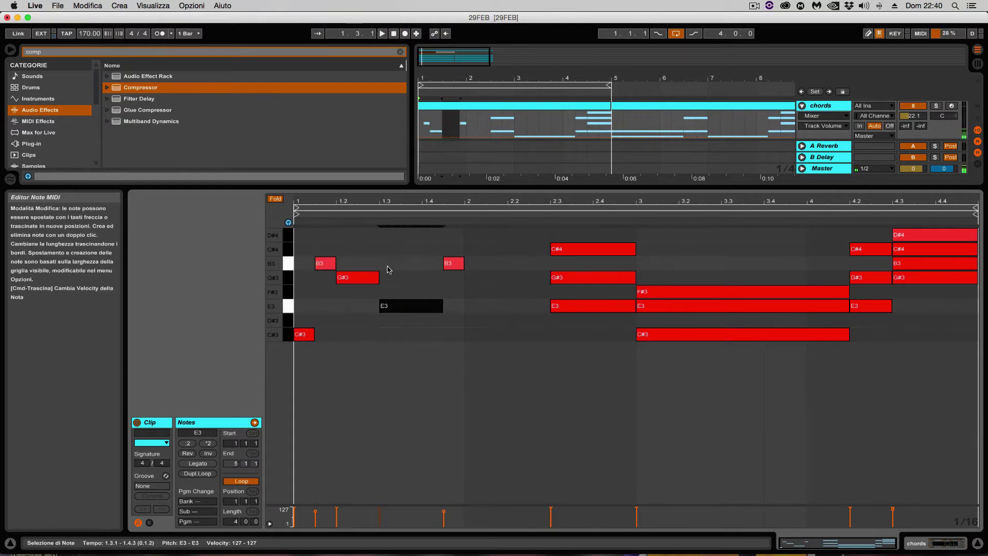
key("Down")
left_click_drag(442, 320, 429, 320)
double_click(428, 306)
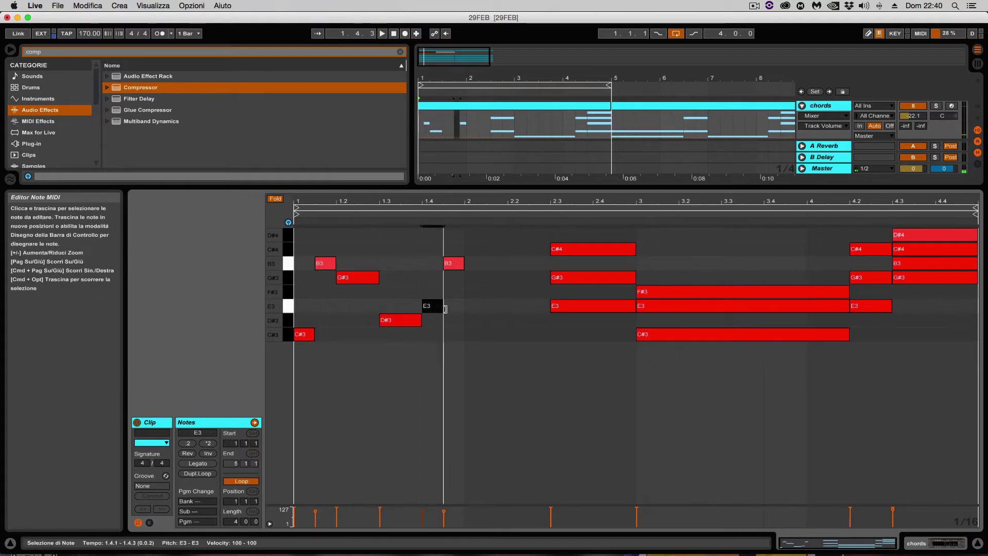
key("space")
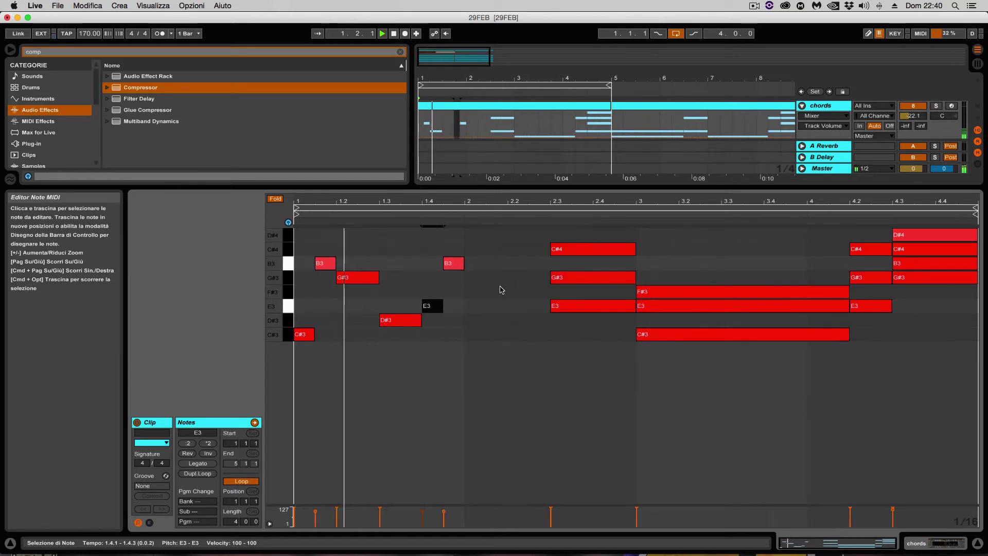
key("space")
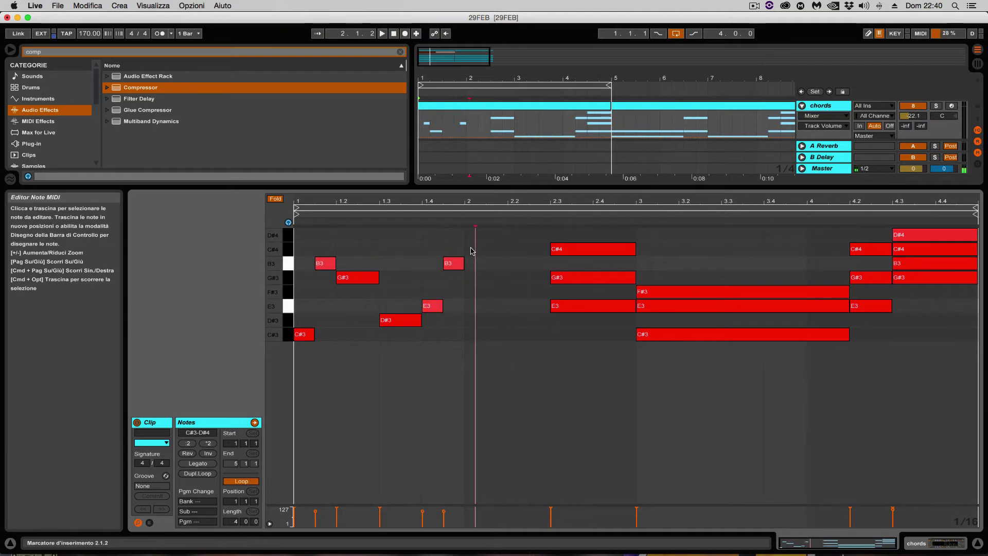
Step: Add a half-beat C#4 at 2.1.1 and turn the 2.3.1 chord's C#4 into a half-beat B3 at 2.1.3
double_click(470, 249)
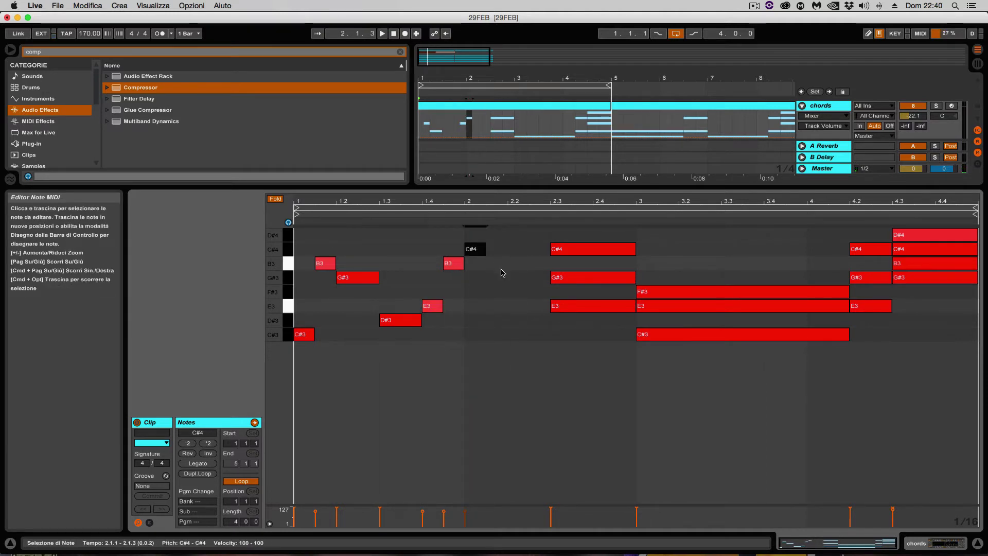
left_click_drag(565, 245, 502, 268)
left_click_drag(568, 263, 507, 263)
key("space")
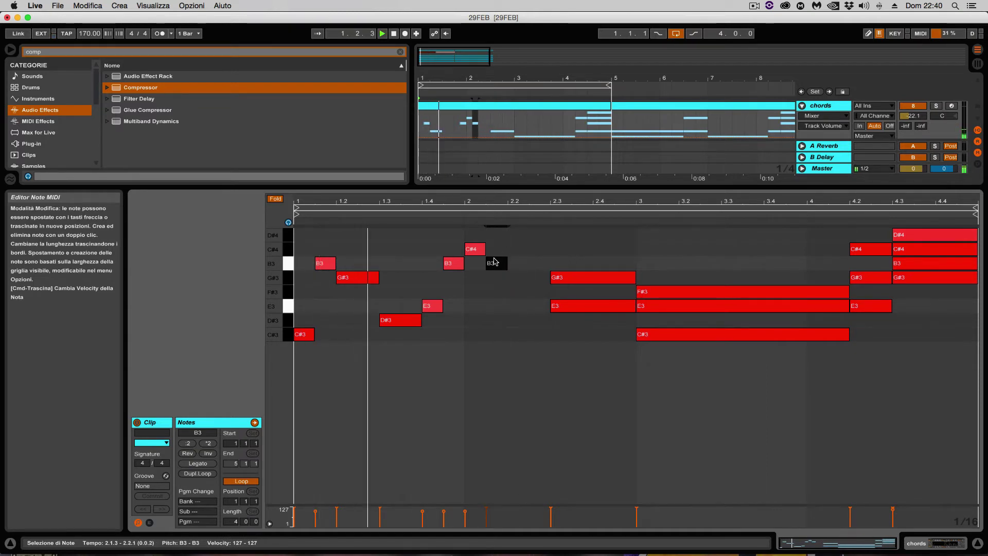
key("space")
Step: Make the 2.3.1 chord's G#3 a one-beat note from 2.2.1 to 2.3.1 and delete the long chord at 3.1.1
left_click(567, 287)
left_click_drag(552, 278, 514, 278)
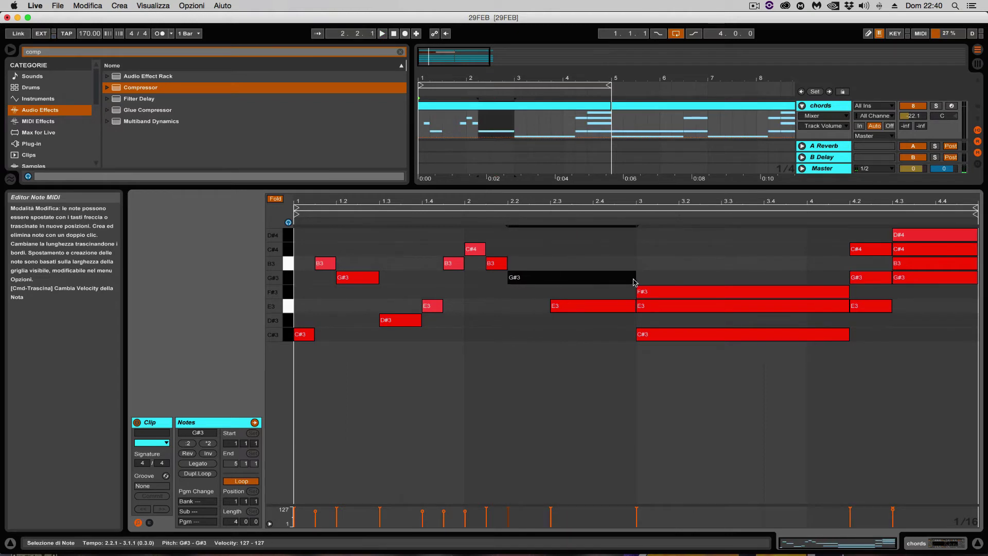
left_click_drag(634, 280, 548, 280)
key("space")
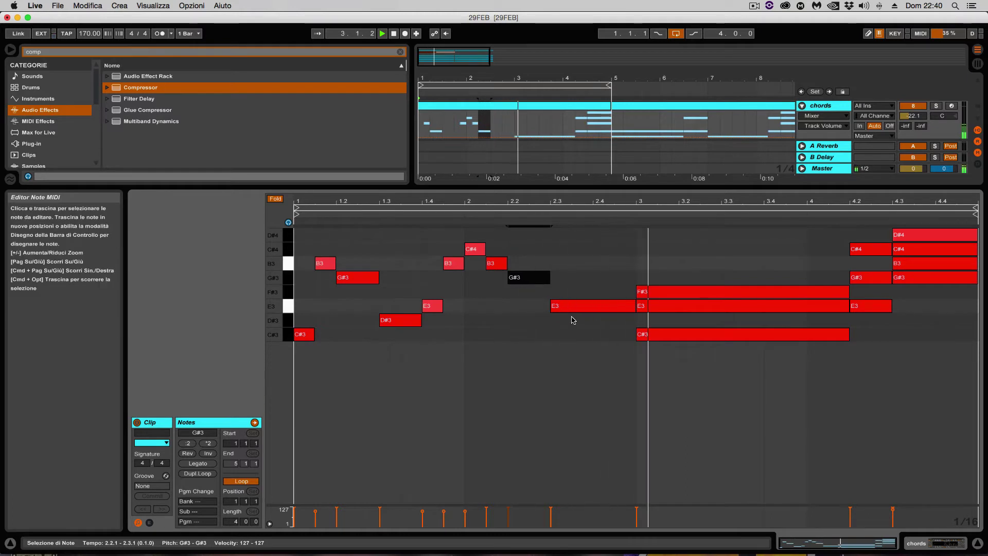
key("super+z")
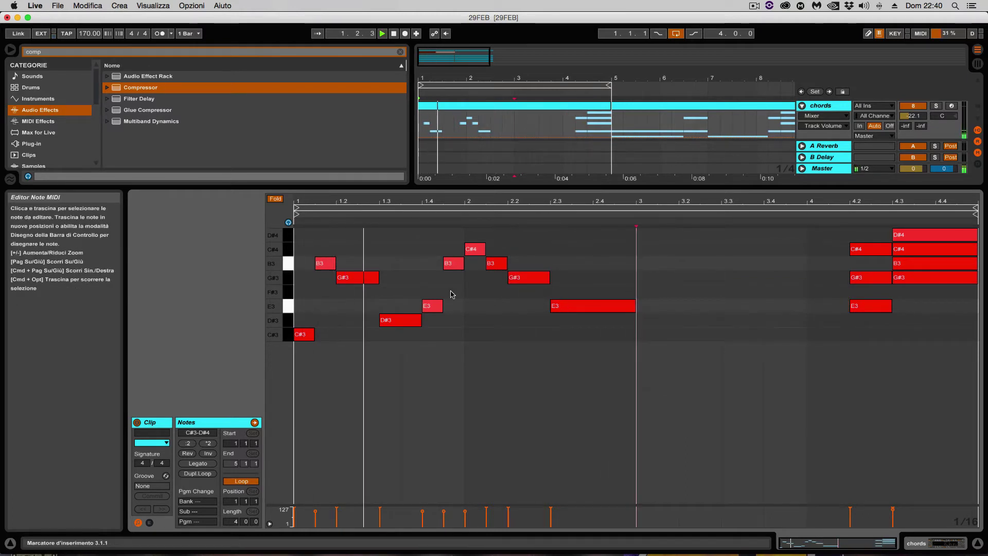
Step: Replace the G#3 at 1.2.1 with a one-beat B3 using the 1.1.3 note, and lengthen the opening C#3 to one beat
left_click(342, 277)
key("Delete")
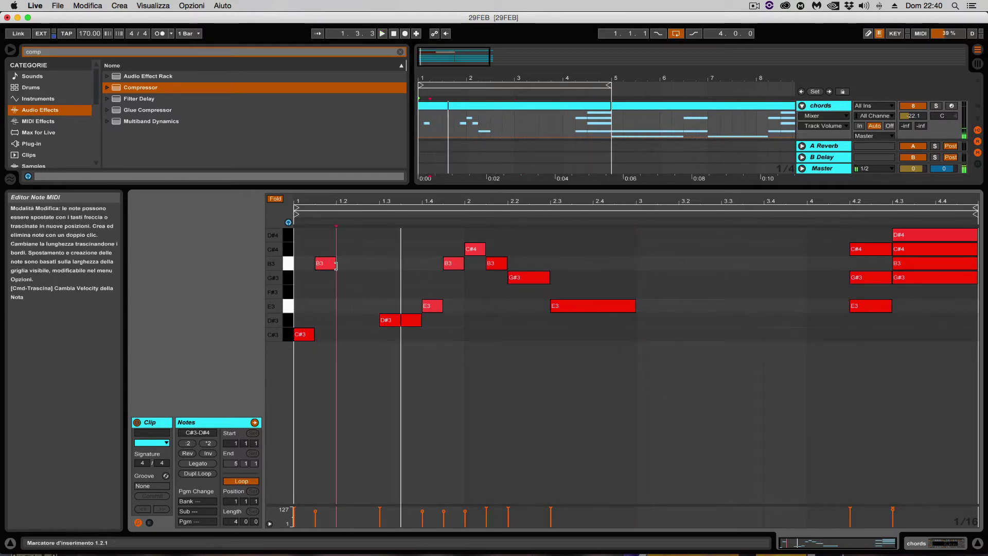
key("space")
left_click_drag(339, 269, 379, 264)
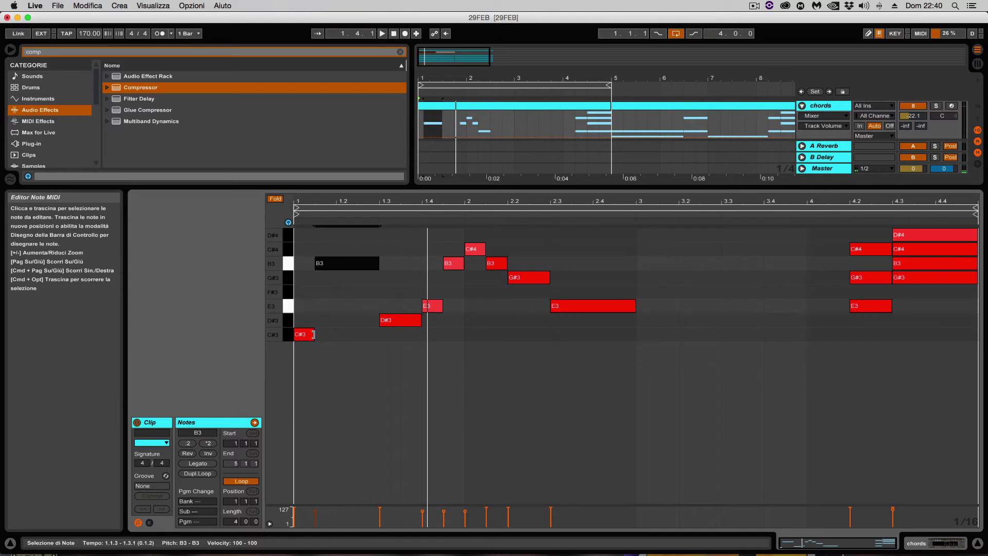
left_click_drag(314, 334, 336, 335)
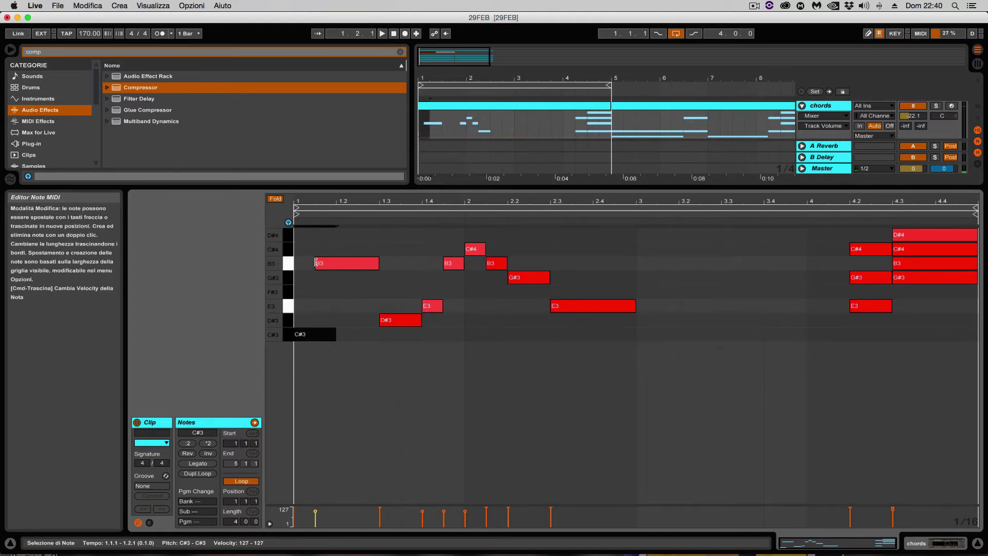
left_click_drag(316, 263, 334, 263)
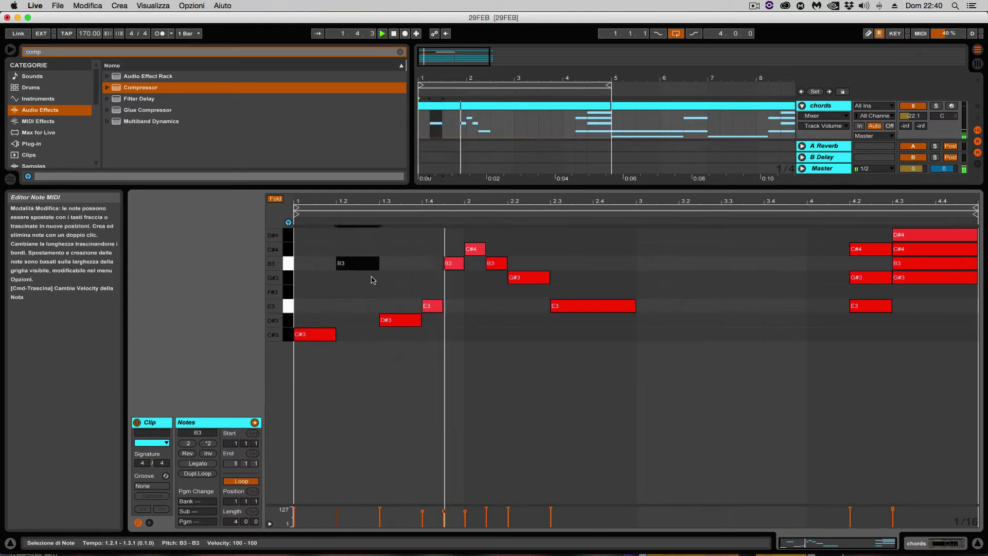
Step: Delete the B3 at 2.1.3 and extend the C#4 at 2.1.1 to 2.2.1, playing back the melody
left_click(494, 263)
key("Delete")
left_click(490, 250)
key("space")
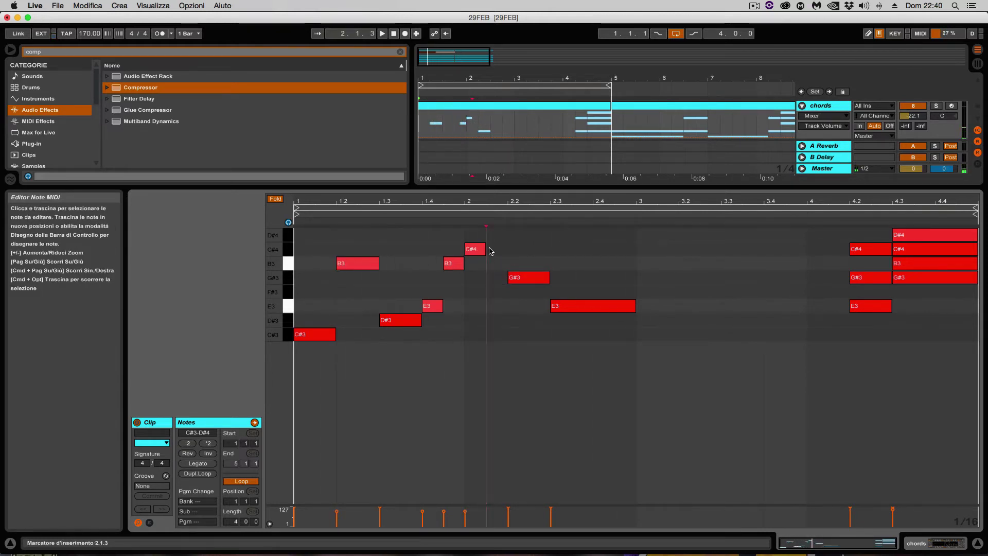
left_click_drag(484, 250, 507, 252)
key("space")
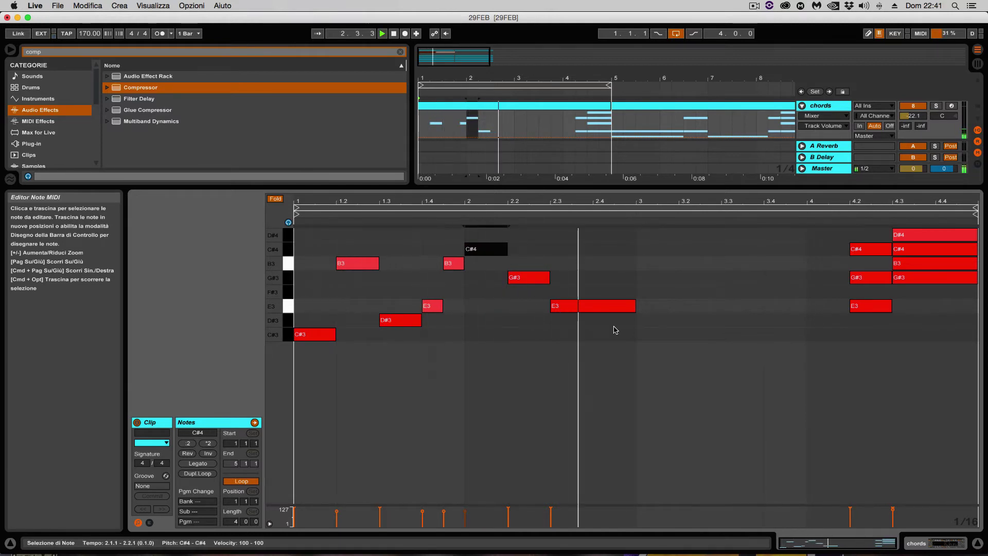
key("space")
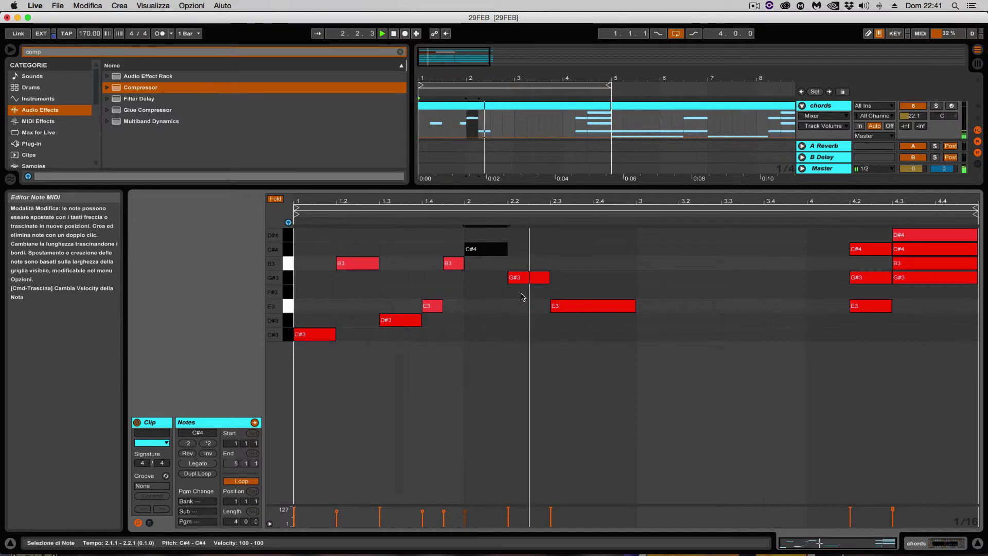
Step: Delete the C#4 at 2.1.1 and shorten the E3 at 2.3.1 to one beat
double_click(482, 249)
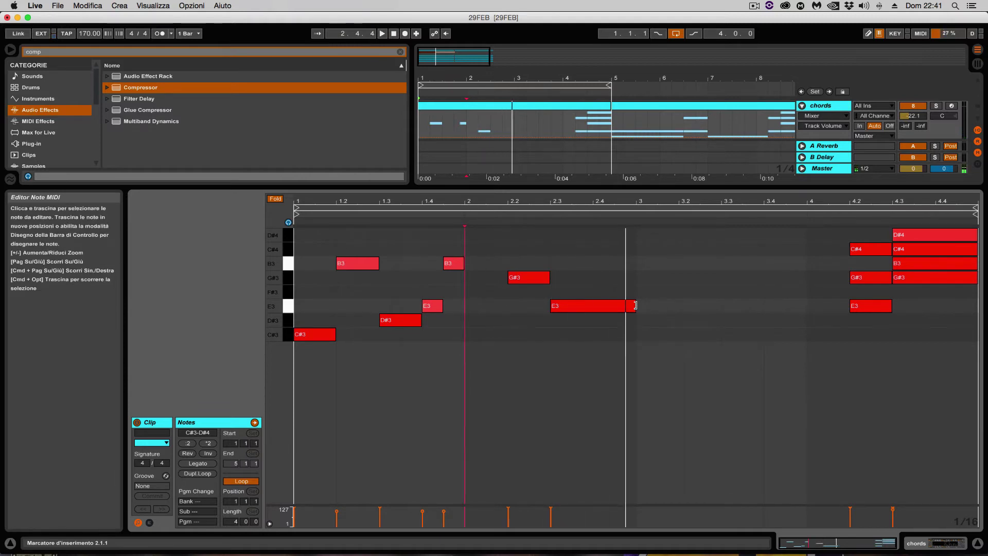
left_click_drag(635, 305, 590, 307)
Step: Duplicate the E3 at 2.3.1 onto 2.4.1 and transpose the copy to B3
key("super+d")
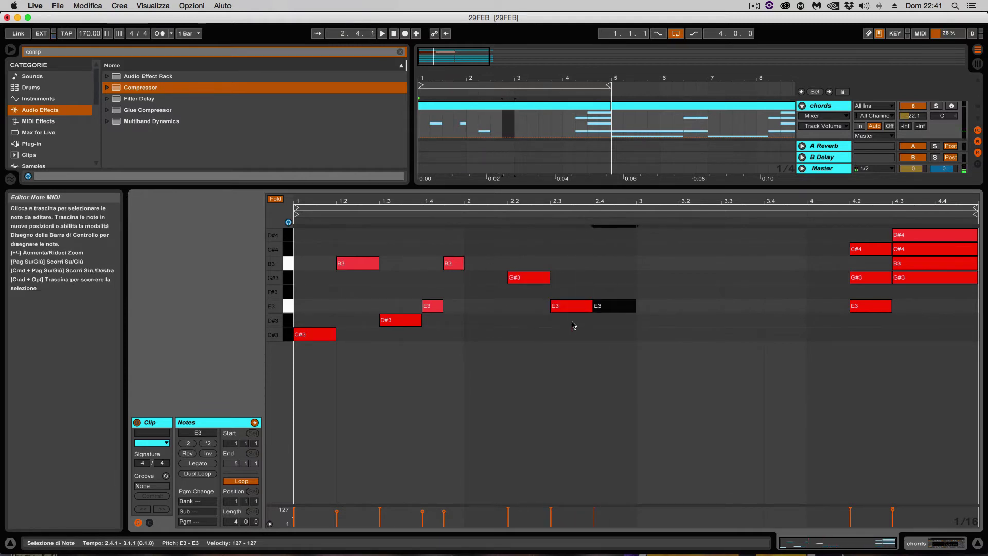
key("Up")
key("Up")
key("Down")
key("Down")
key("Down")
key("Up")
key("Up")
key("Up")
key("Up")
key("Up")
key("Up")
key("Up")
key("Up")
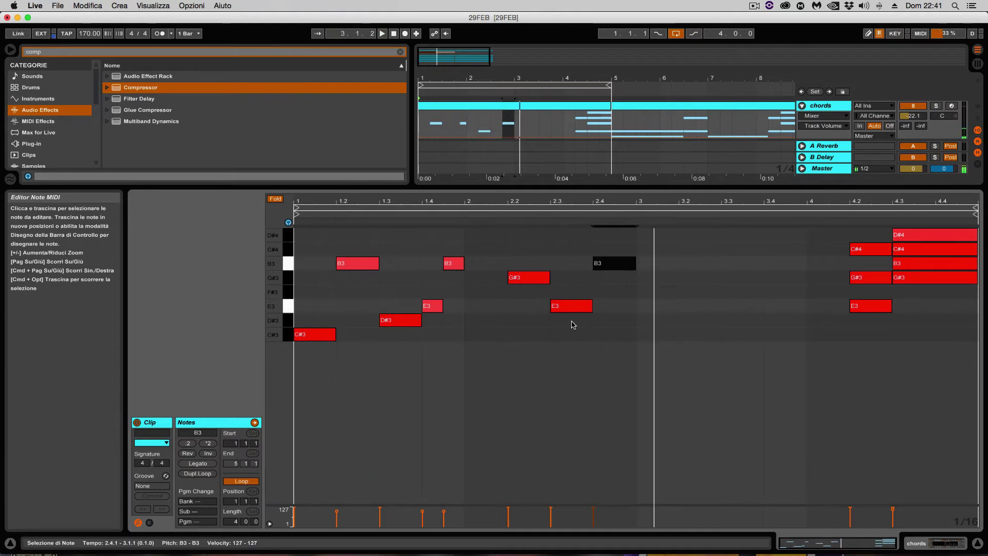
Step: Transpose the B3 at 2.4.1 to C#4, shift it to 2.4.3, and add a half-beat G#3 at 2.4.1
key("Up")
key("Up")
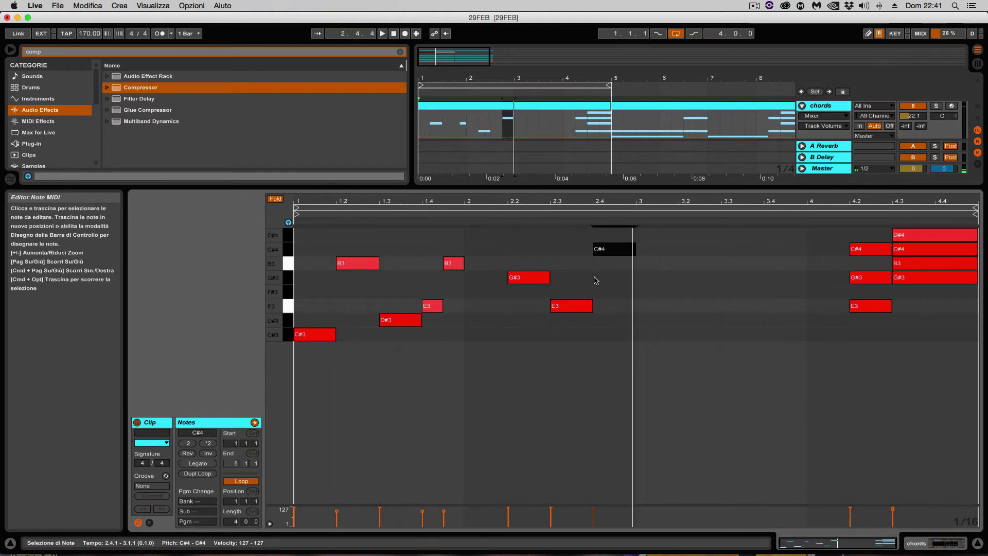
double_click(596, 277)
left_click_drag(607, 279, 649, 249)
key("space")
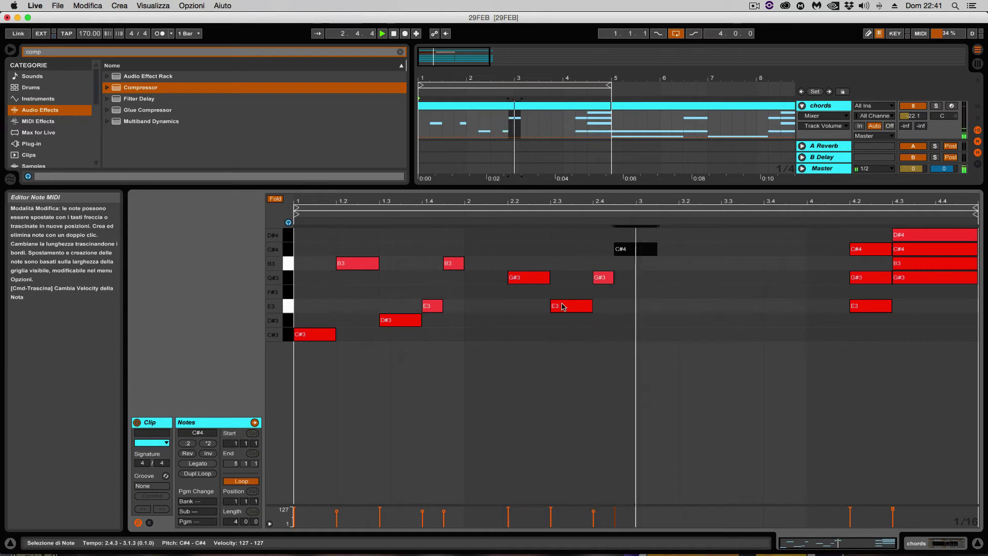
Step: Raise the E3 at 2.3.1 to C#4, play the loop, and lower the note to B3
left_click_drag(572, 306, 572, 249)
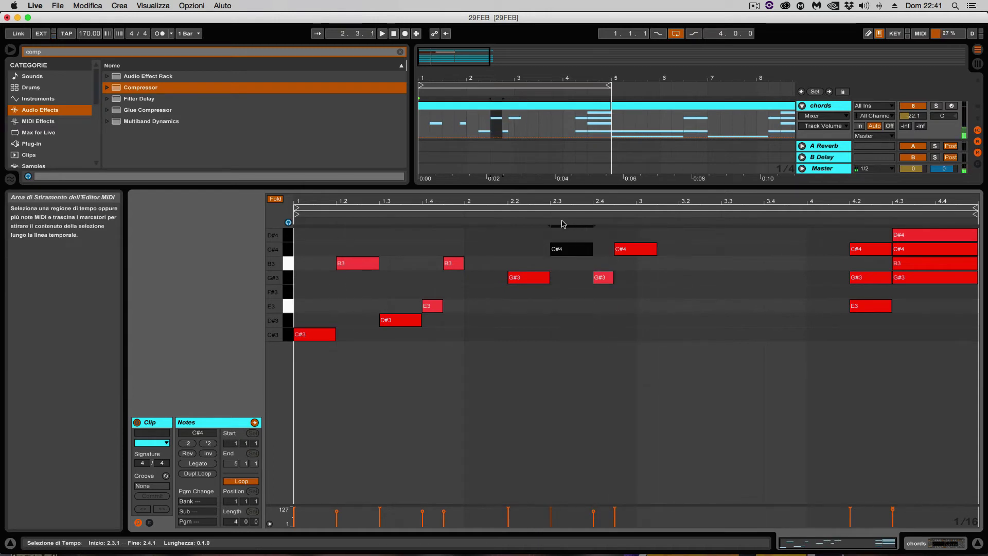
key("space")
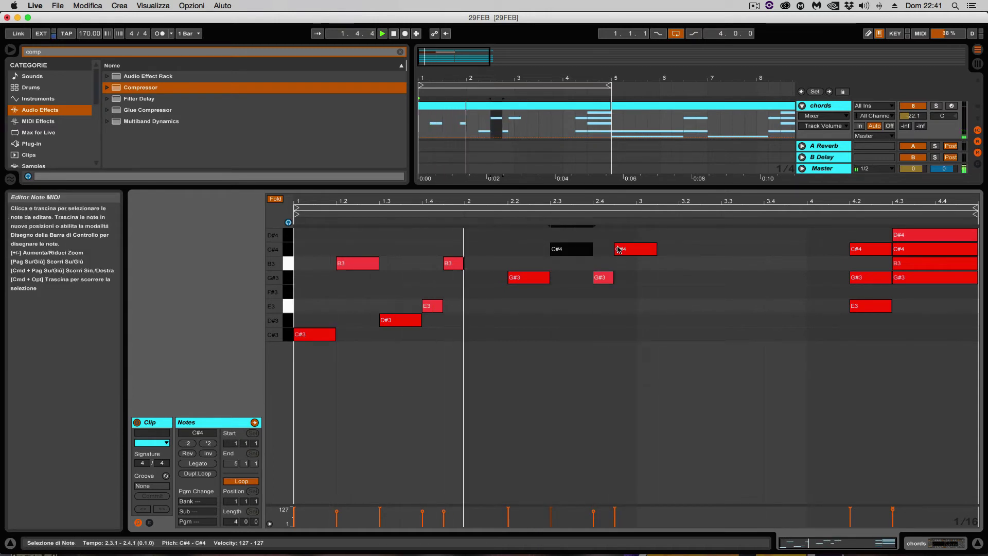
key("Down")
key("Down")
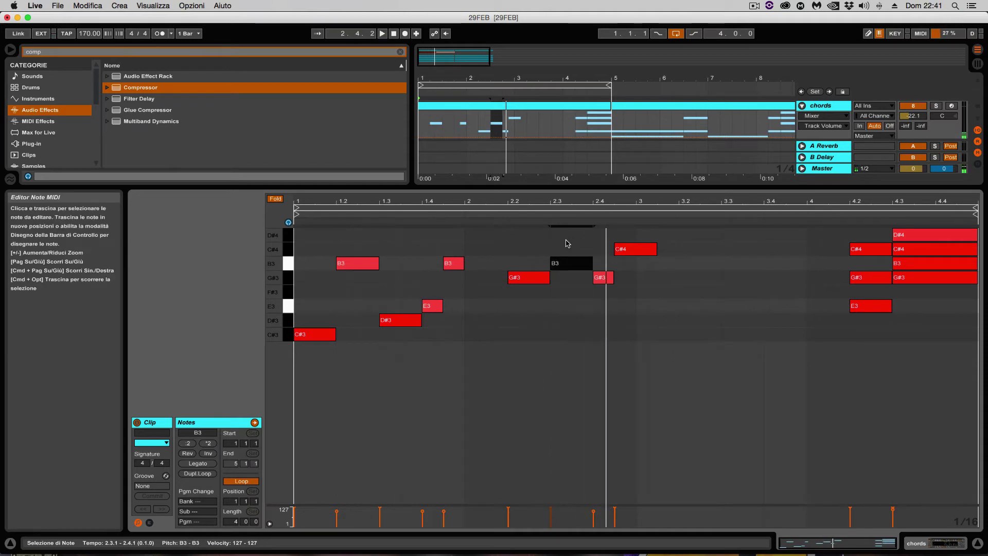
Step: Transpose the C#4 at 2.4.3 down to G#3 and merge it with its neighbour into a one-beat G#3 at 2.4.1
left_click(623, 252)
key("space")
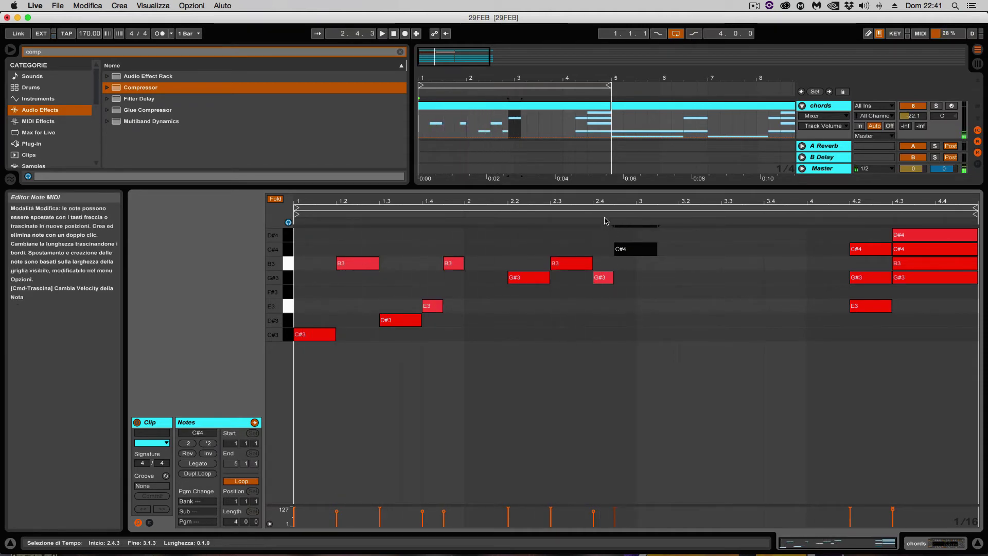
key("Down")
key("Down")
key("Down")
key("Down")
key("Down")
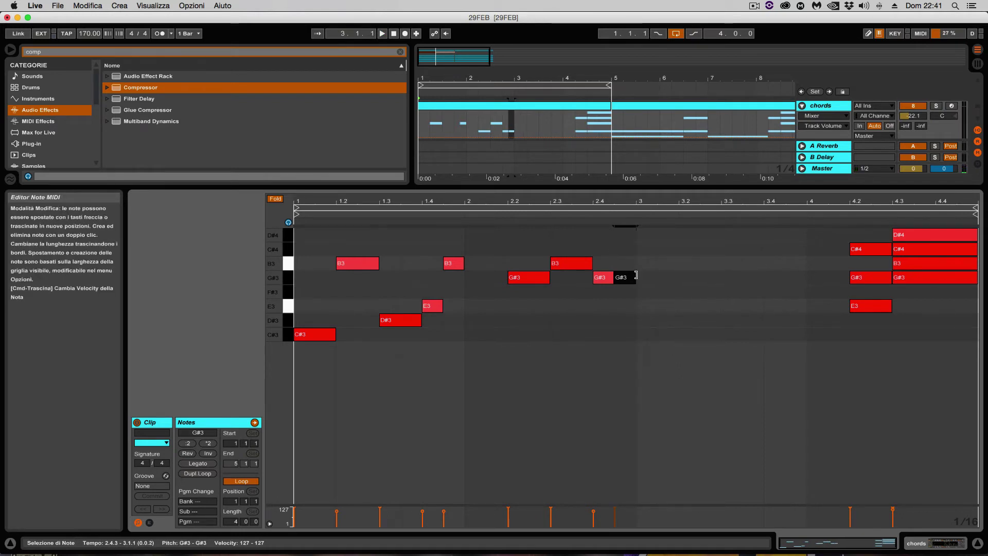
left_click(631, 288)
left_click_drag(614, 275, 629, 279)
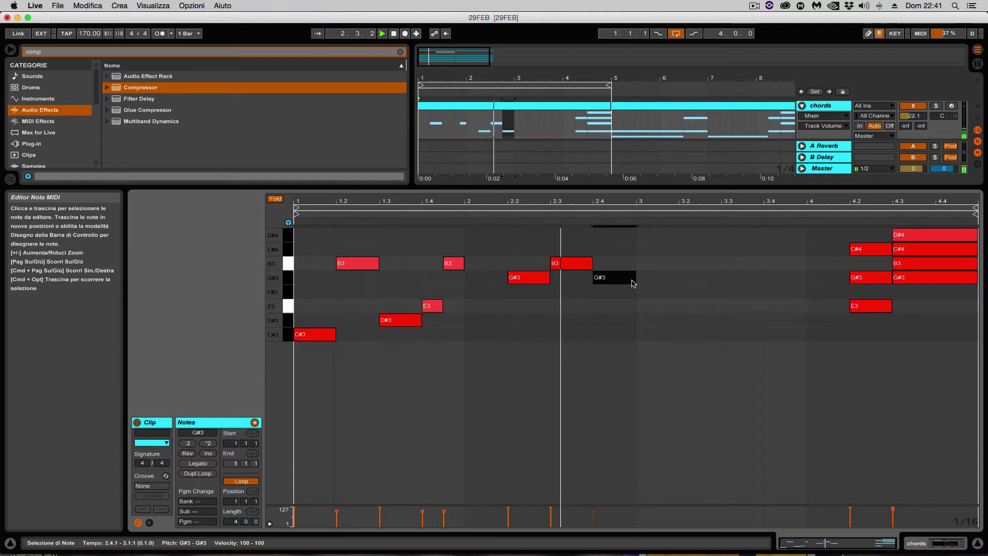
Step: Play the loop, transpose the 2.3.1 note to C#4, and raise the 2.4.1 note to B3
key("space")
left_click_drag(569, 262, 570, 254)
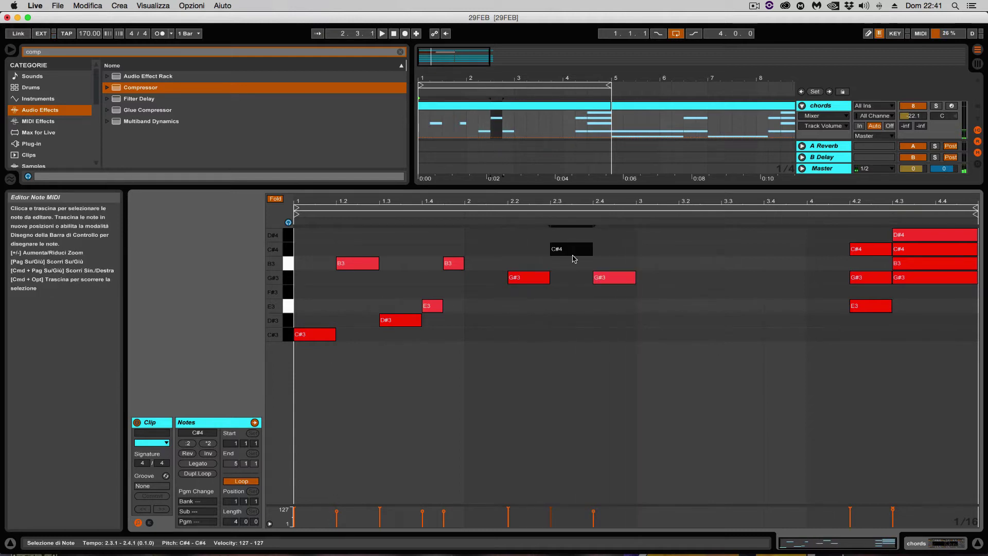
left_click(601, 278)
key("Up")
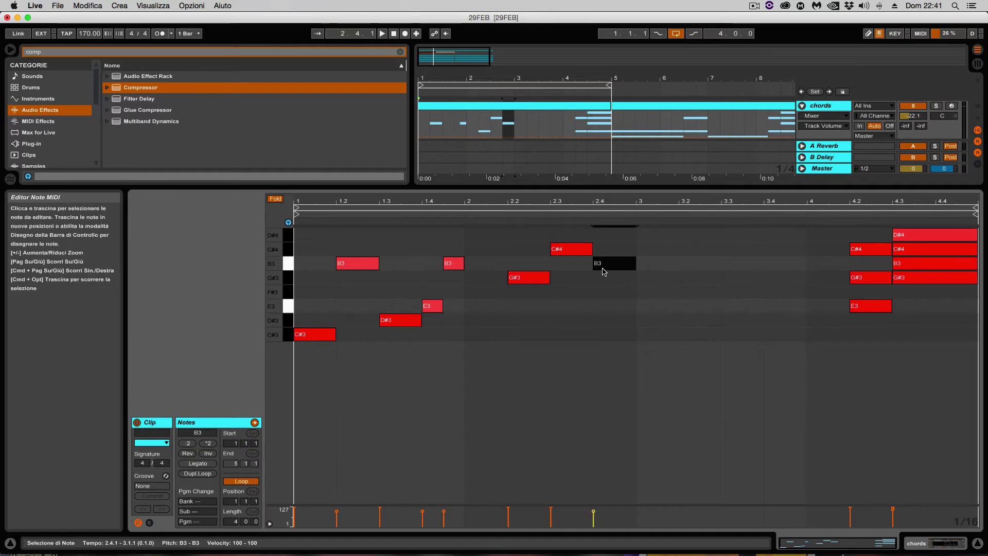
Step: Replace the one-beat B3 at 2.4.1 with a half-beat B3 followed by a half-beat D#3 at 2.4.3, and play the loop
left_click_drag(600, 265, 615, 309)
key("space")
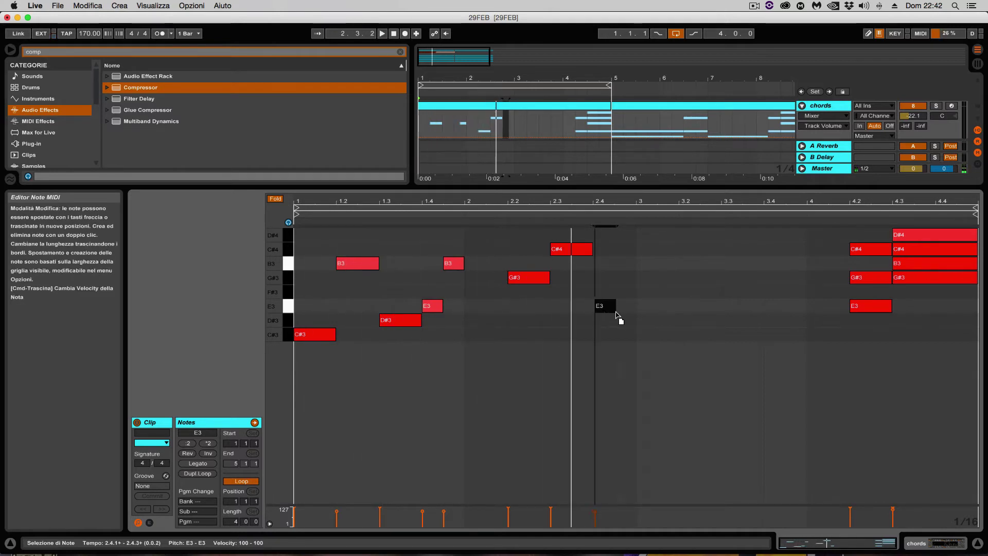
left_click_drag(617, 315, 637, 329)
double_click(598, 263)
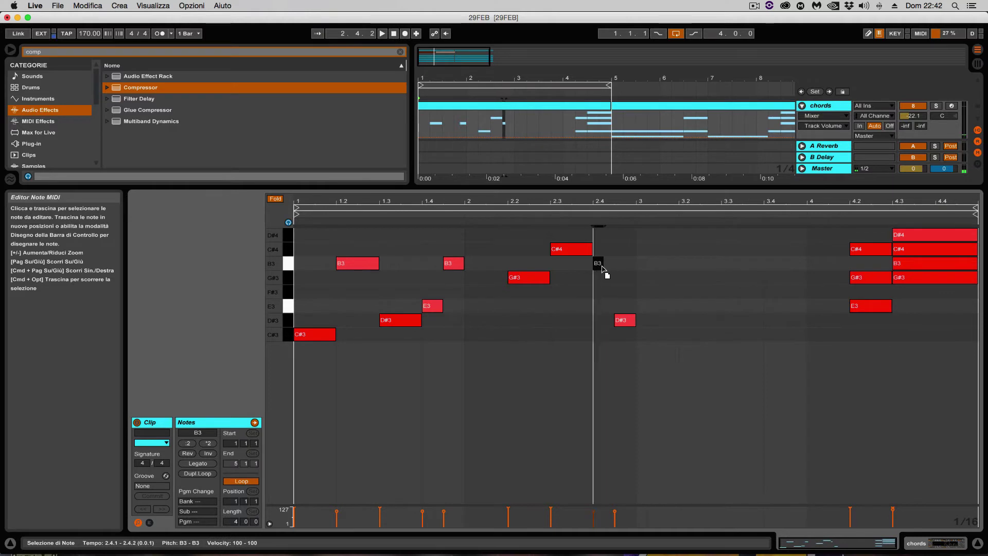
left_click_drag(604, 266, 614, 266)
key("space")
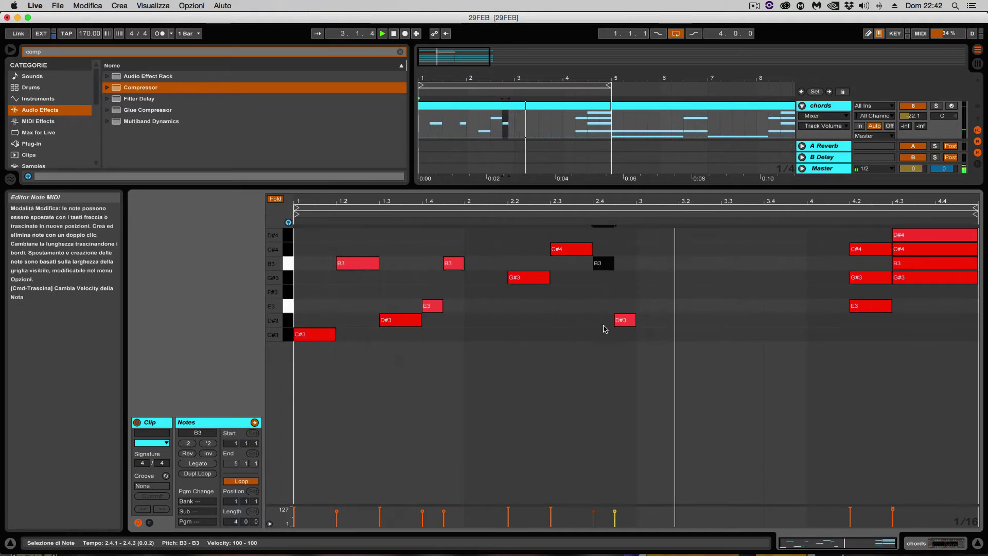
Step: Add a one-beat C#3 at 3.1.1, audition it in the loop, and move it to 3.2.1
double_click(642, 320)
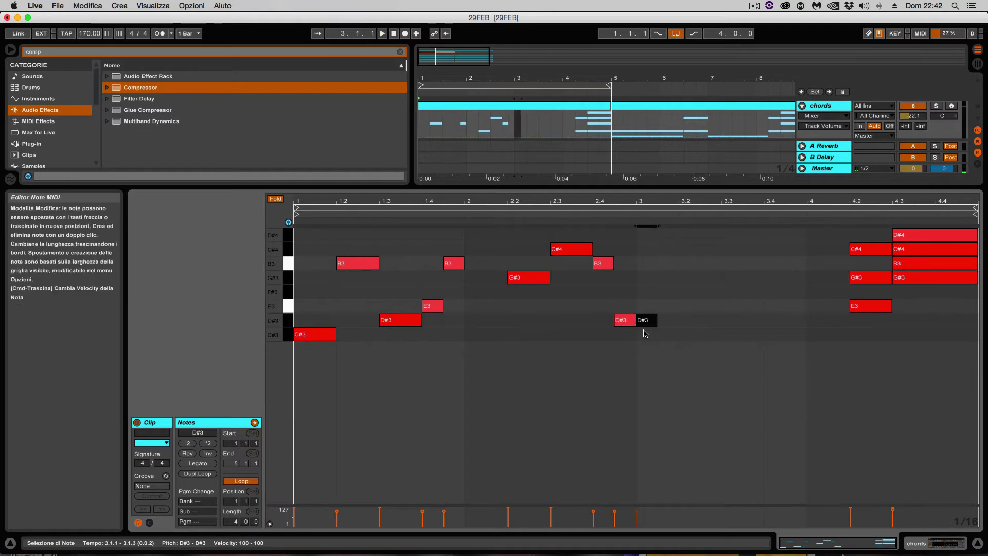
left_click_drag(667, 335, 678, 336)
key("space")
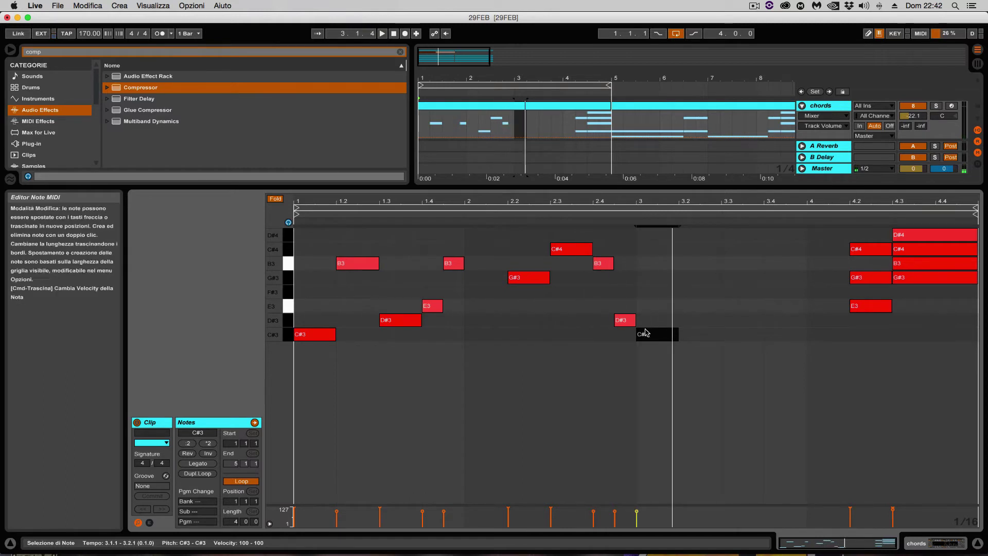
left_click_drag(635, 320, 641, 321)
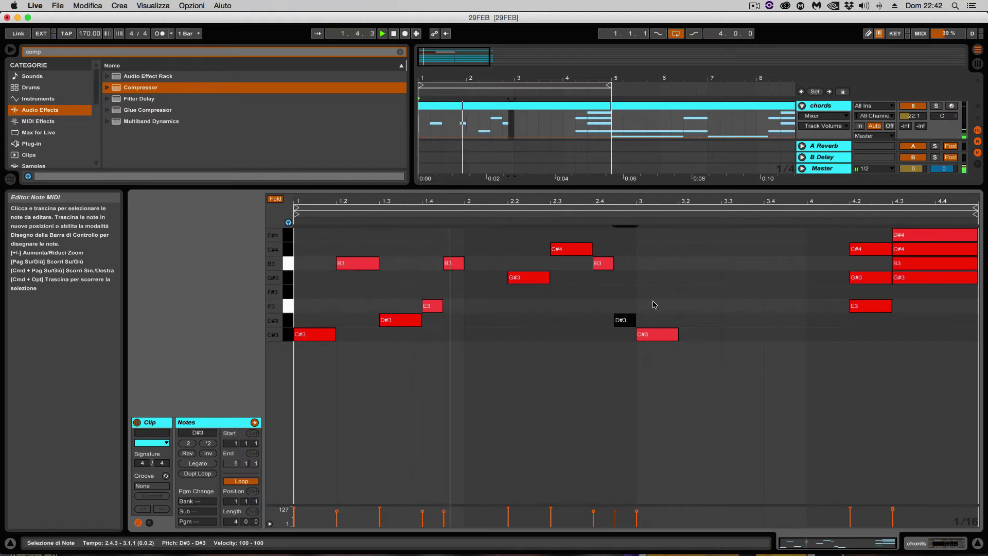
left_click(657, 335)
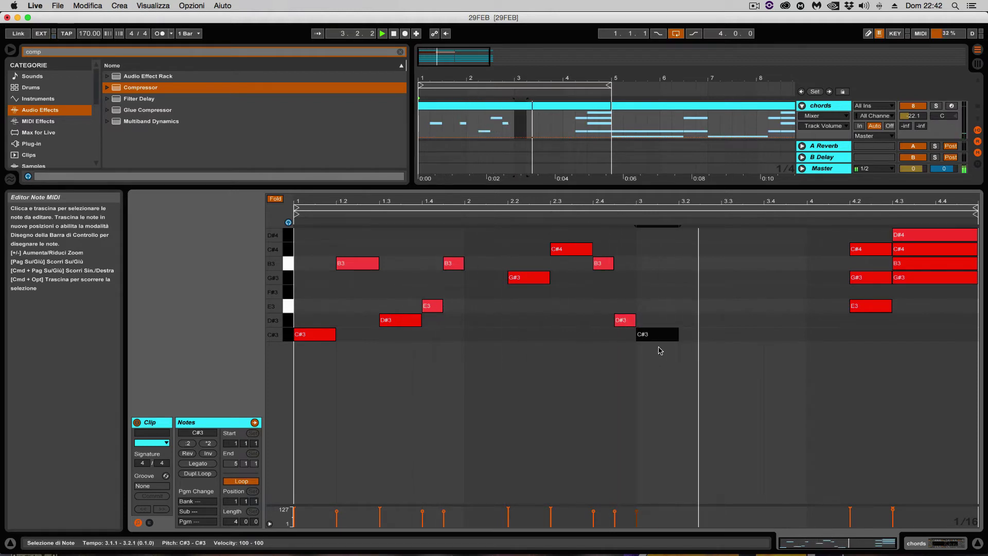
left_click_drag(659, 336, 702, 339)
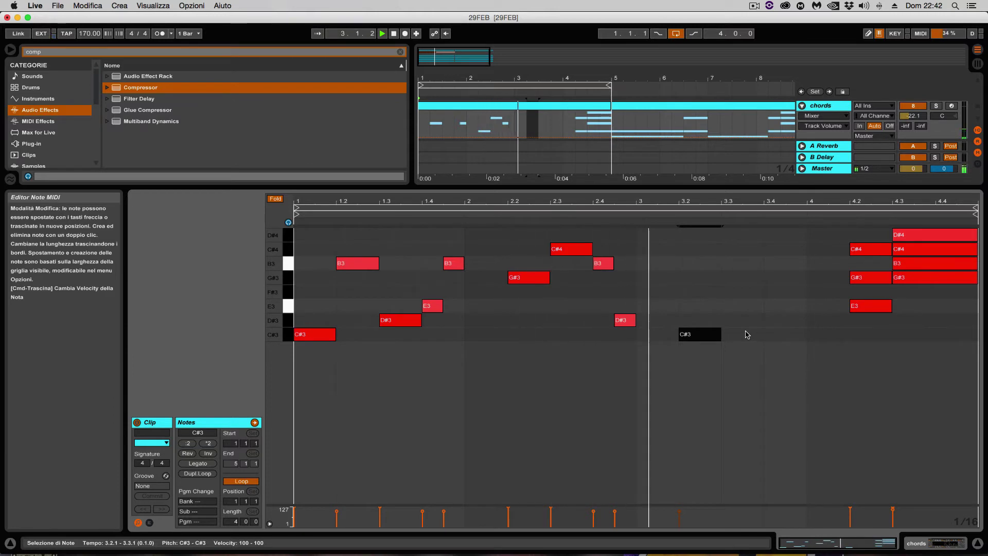
Step: Add a half-beat E3 at 3.3.1, a half-beat F#3 at 3.3.3 and a one-beat E3 at 3.4.1, playing the result
double_click(726, 306)
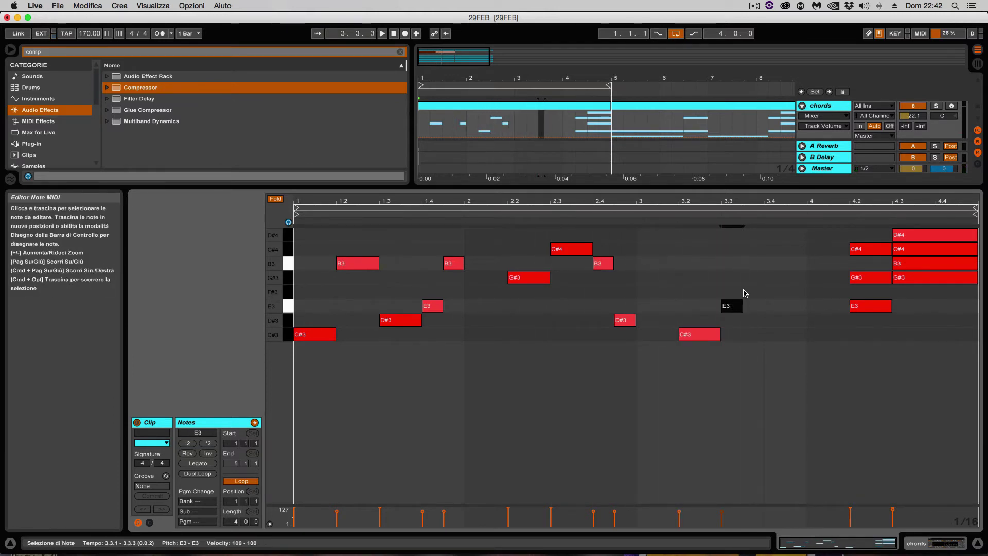
double_click(748, 292)
left_click_drag(754, 292, 807, 307)
key("space")
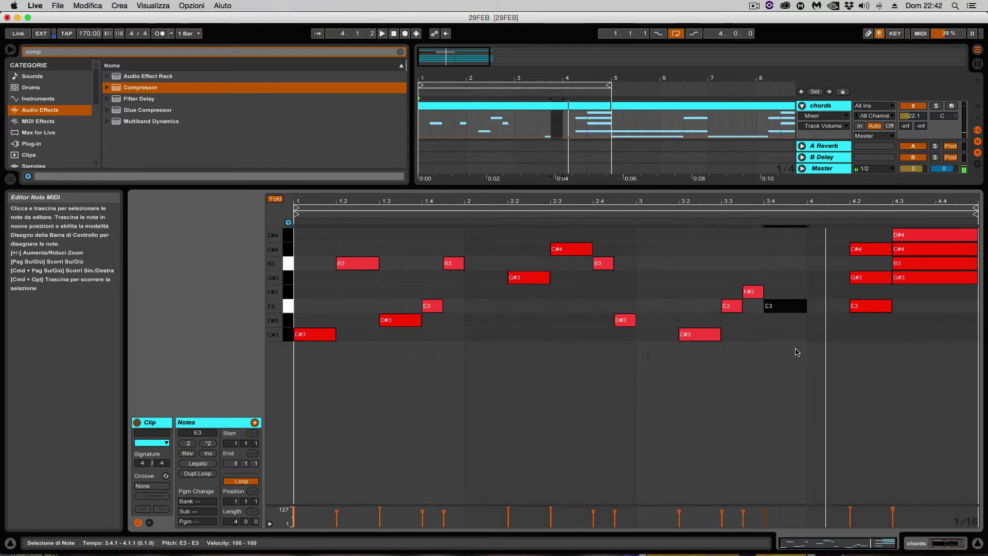
Step: Replace the notes after 3.3.1 by lengthening that E3 to one beat and placing half-beat B3 and G#3 notes at 3.4.1 and 3.4.3
key("space")
left_click(750, 295)
key("Delete")
left_click_drag(741, 306, 786, 263)
key("space")
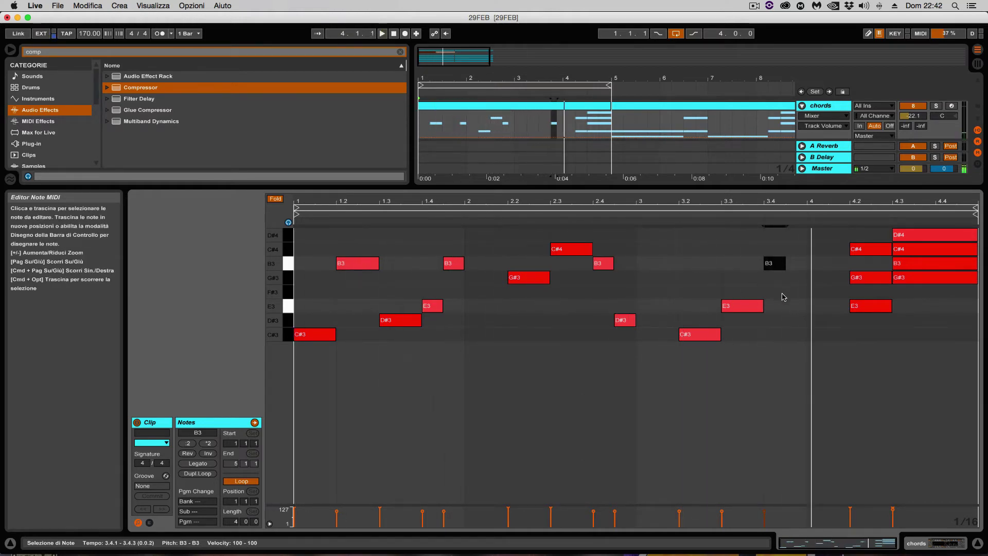
double_click(794, 278)
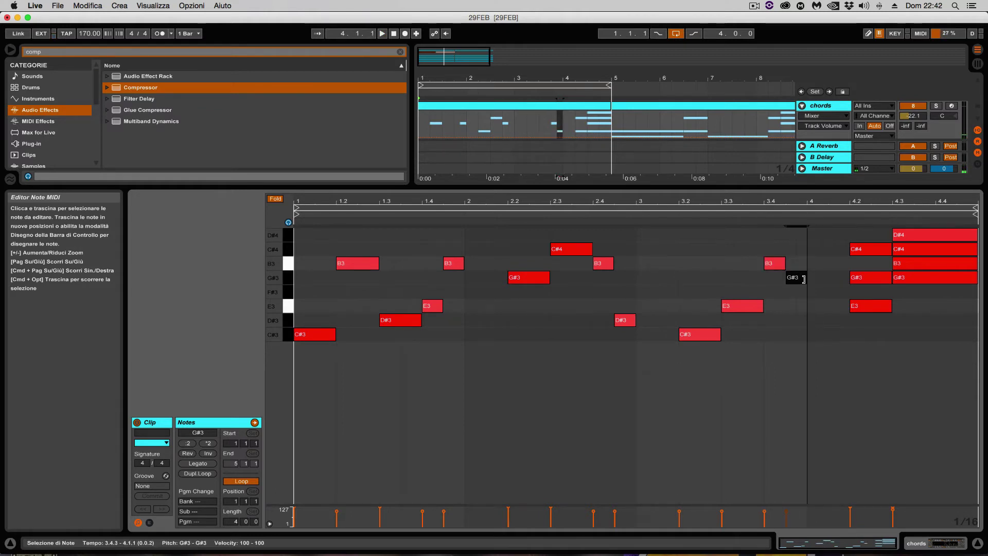
Step: Delete the remaining chord notes in bar 4 from 4.2.1 onward and play the loop
left_click_drag(846, 237, 968, 288)
key("Delete")
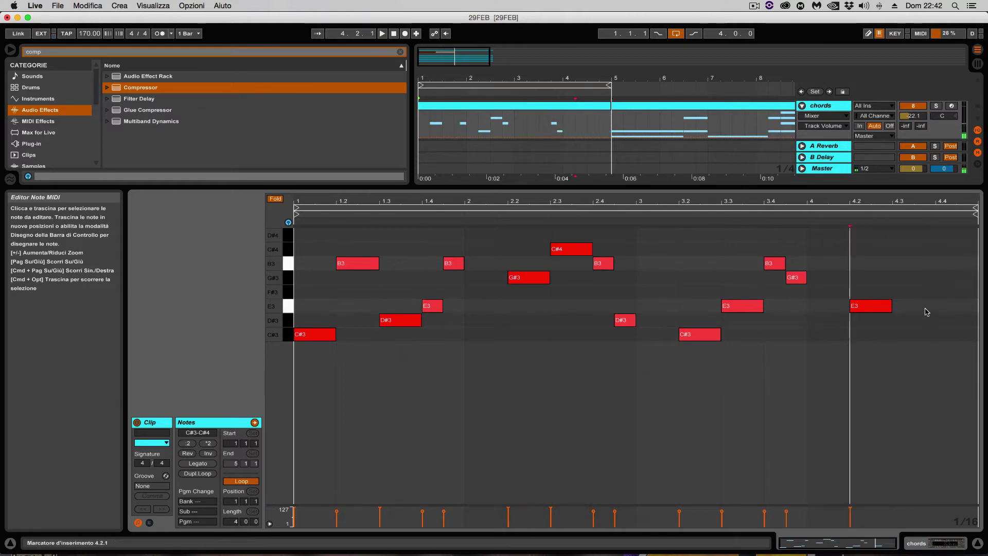
left_click_drag(866, 257, 878, 294)
key("Delete")
key("space")
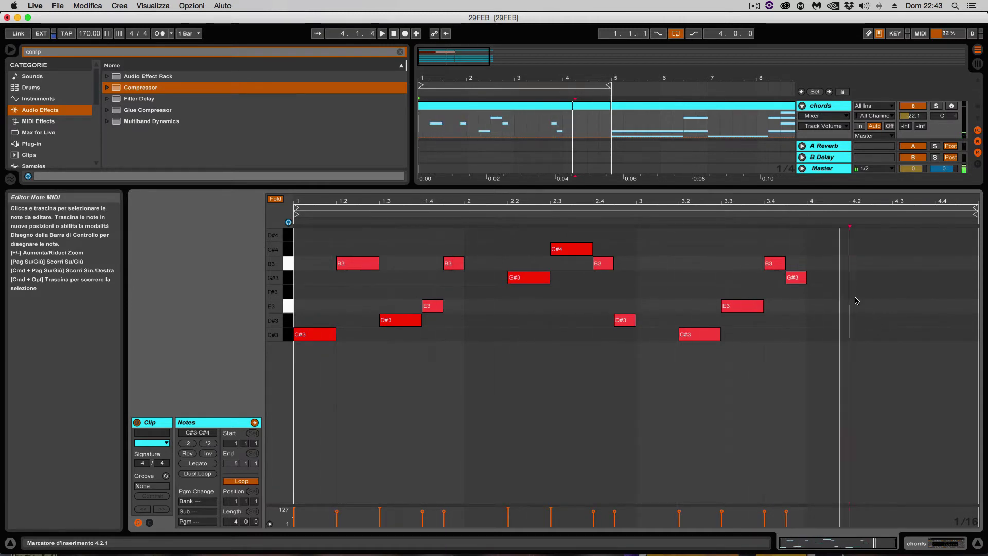
Step: Add one-beat notes B3 at 4.2.1, G#3 at 4.3.1 and C#4 at 4.4.1, and play the melody
key("space")
double_click(833, 263)
left_click_drag(844, 263, 861, 268)
left_click(882, 278)
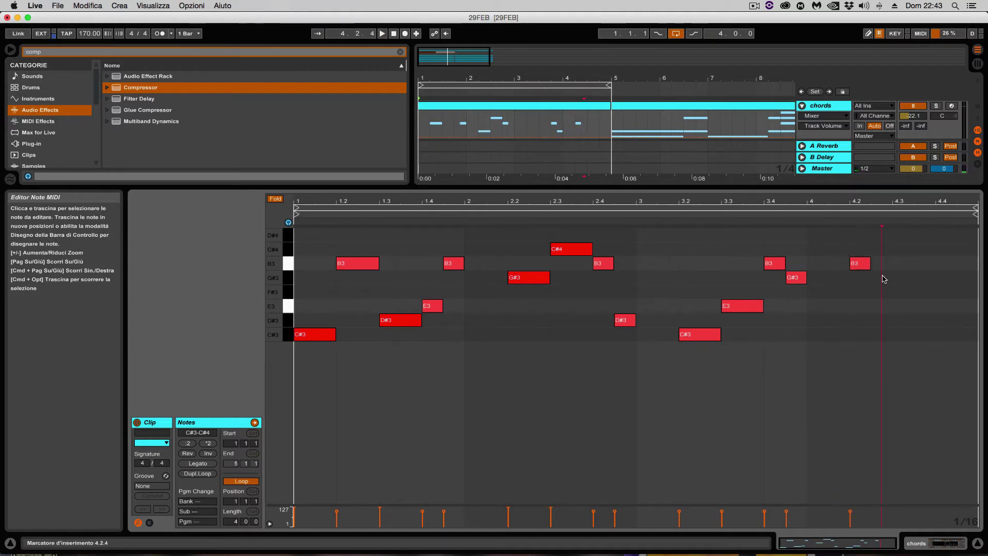
left_click_drag(896, 280, 925, 277)
double_click(940, 268)
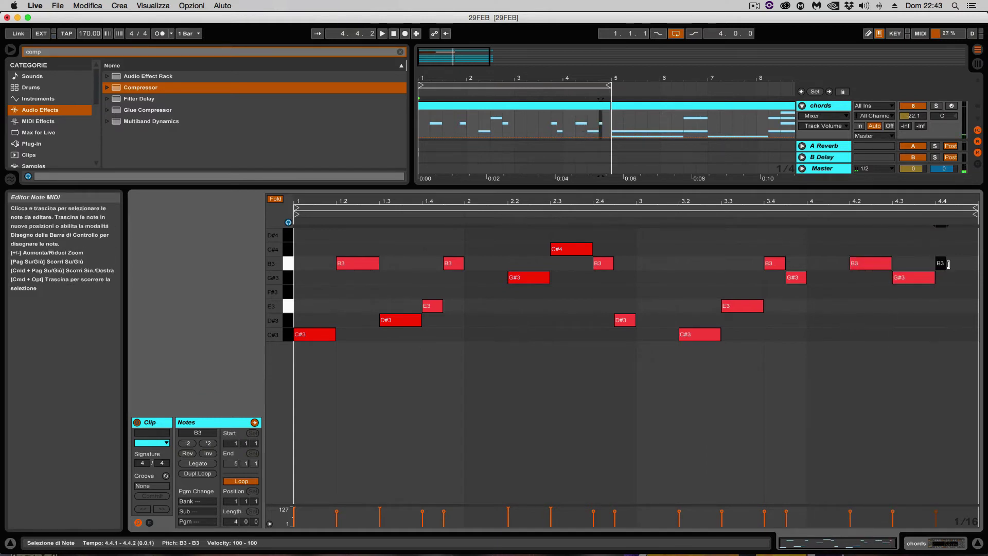
key("shift+Right")
key("space")
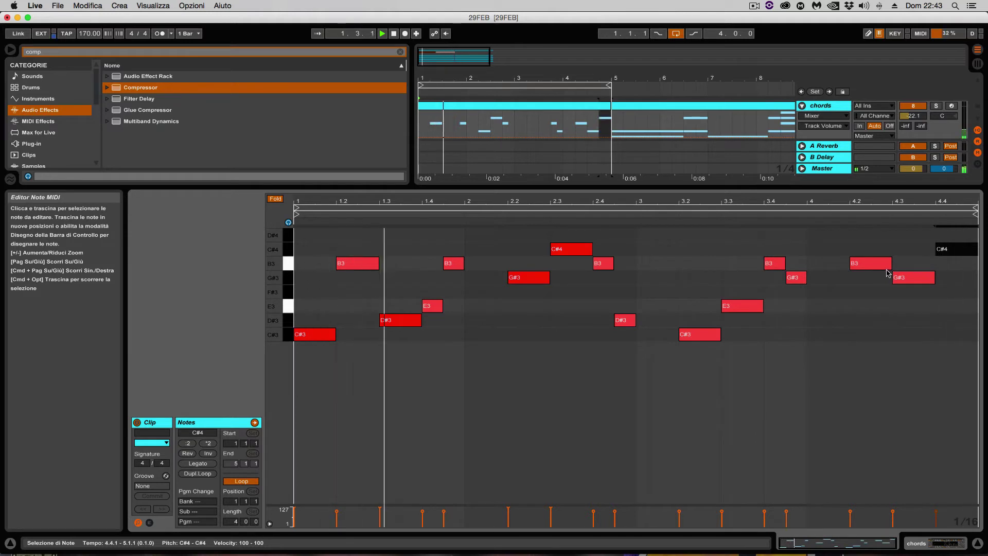
Step: Transpose the C#4 at 4.4.1 down to E3 and shorten it to half a beat
key("Down")
key("Down")
key("Down")
key("Down")
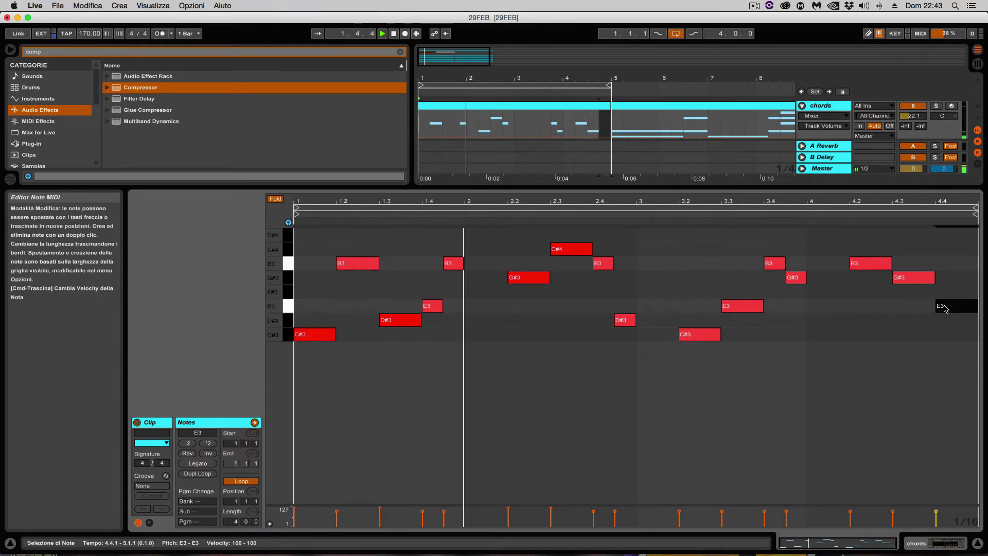
left_click_drag(976, 306, 956, 304)
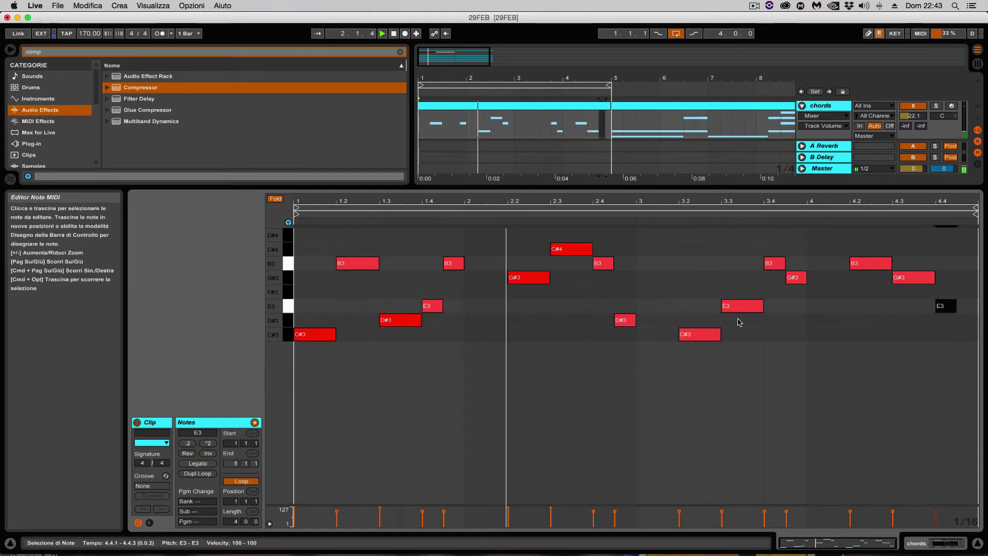
Step: Raise the E3 at 4.4.1 to F#3 and add a half-beat E3 at 4.4.3
key("Up")
key("Up")
double_click(962, 305)
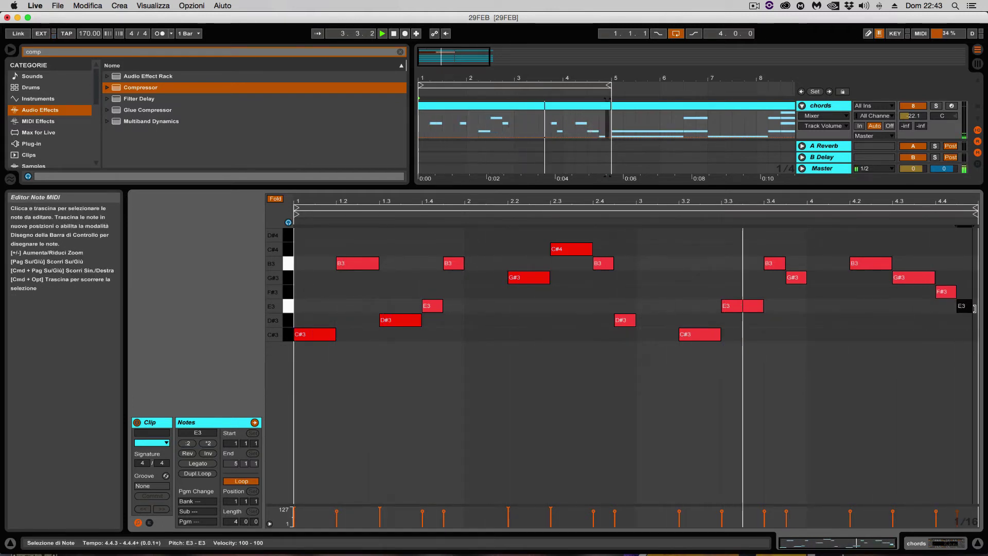
left_click_drag(974, 308, 978, 309)
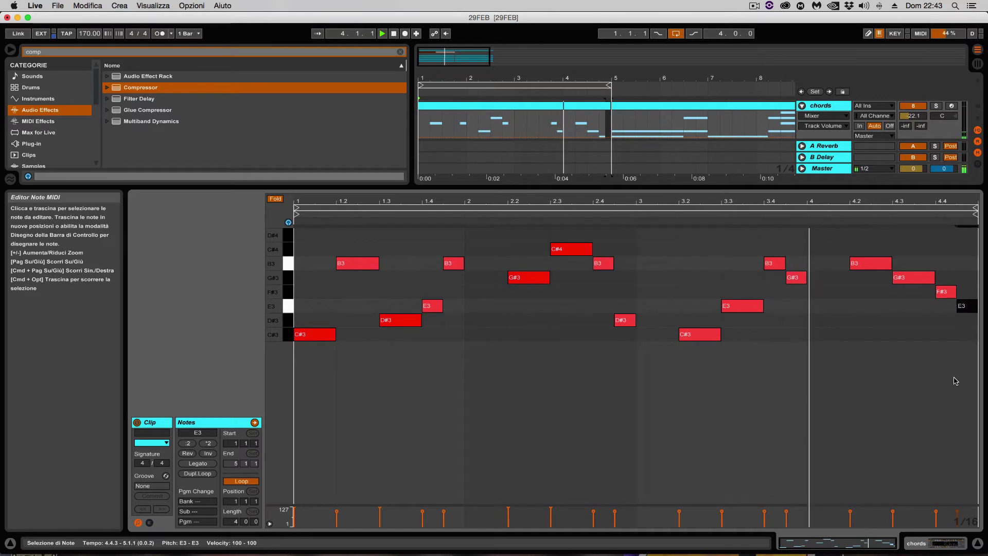
Step: Delete the E3 at 4.4.3 and transpose the F#3 at 4.4.1 down to E3
double_click(961, 304)
left_click(947, 292)
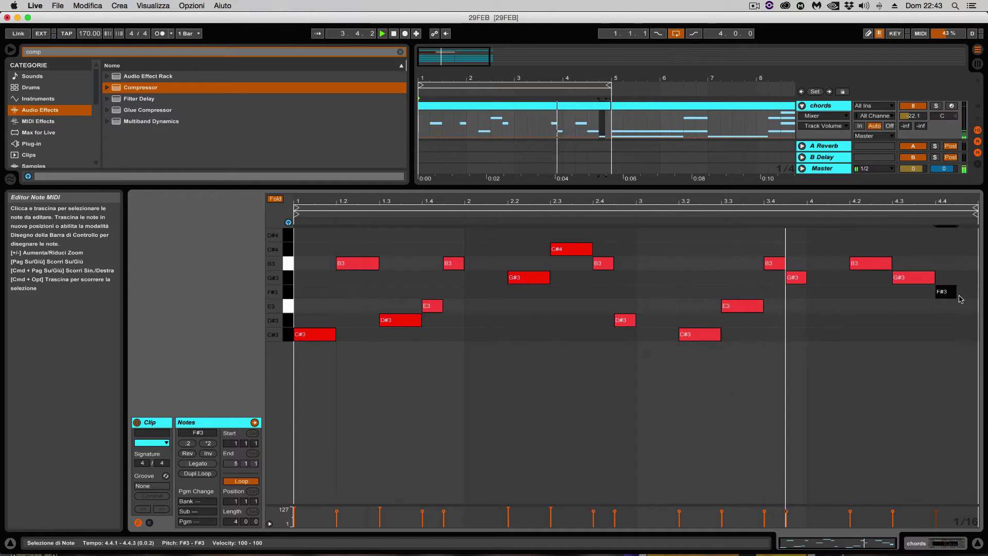
key("Down")
key("Down")
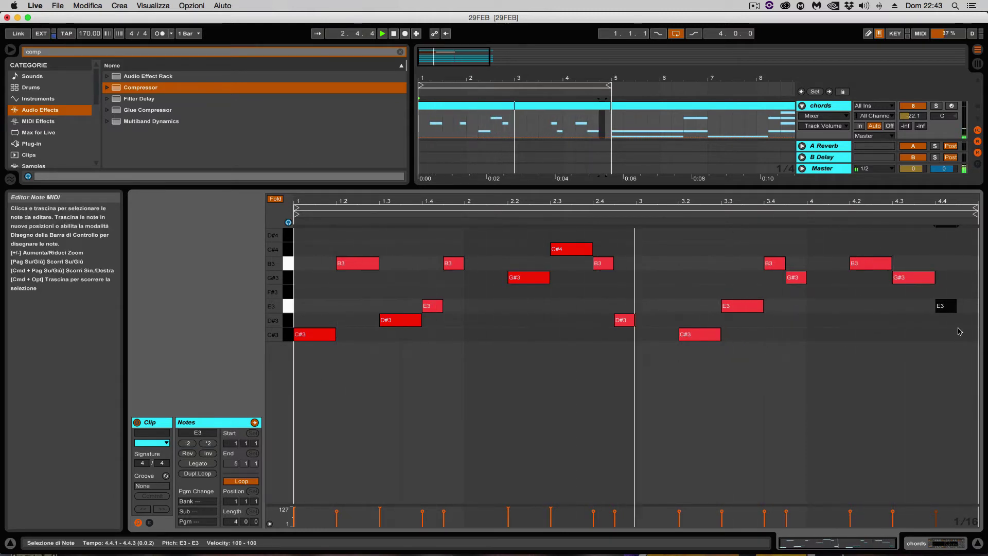
Step: Add a closing D#3 from 4.4.2 to the end of bar 4, and show the track's Analog device
double_click(971, 321)
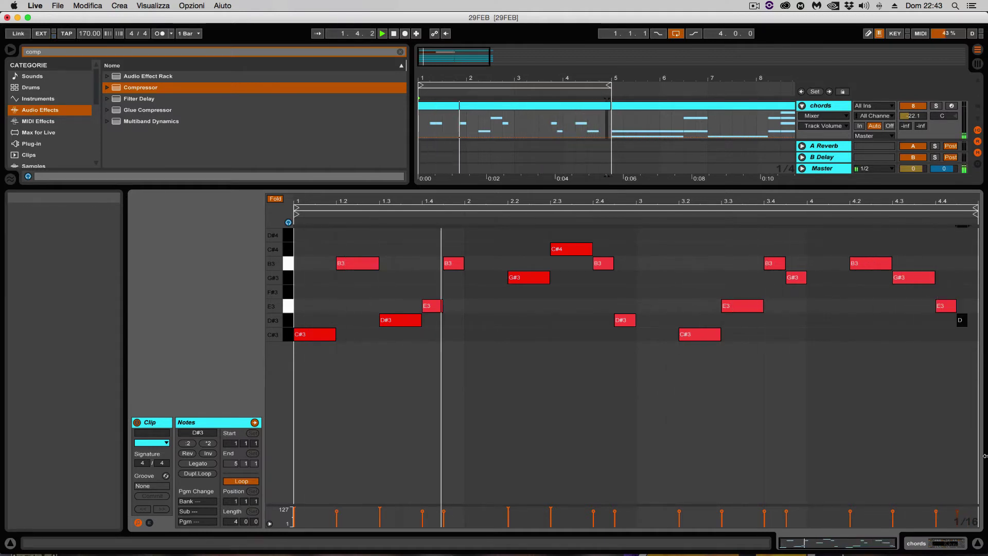
key("Left")
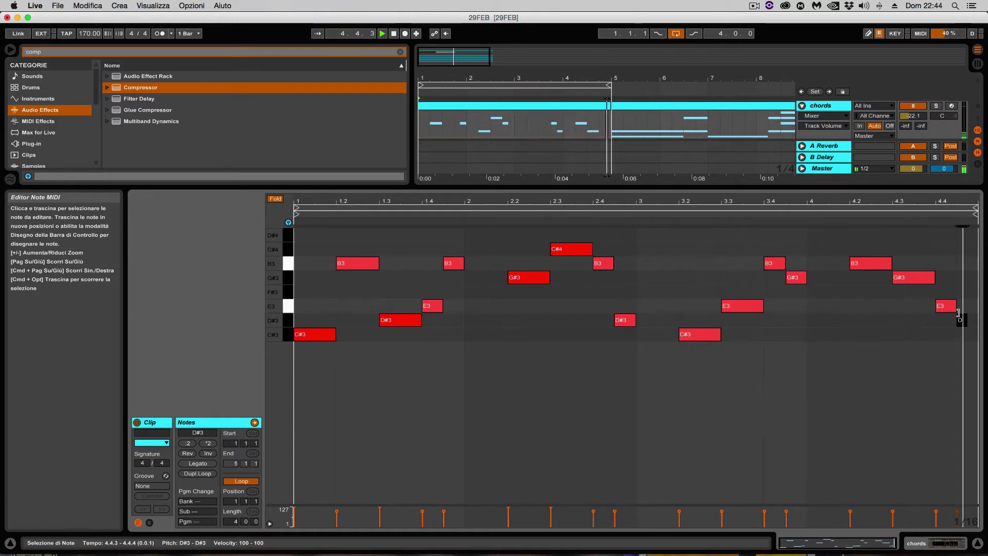
left_click_drag(963, 322, 951, 321)
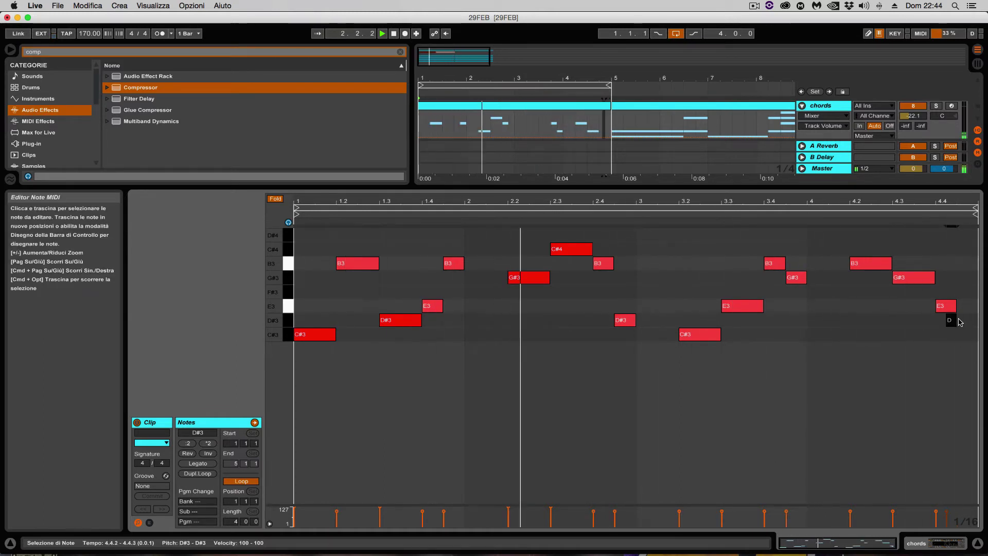
left_click(958, 322)
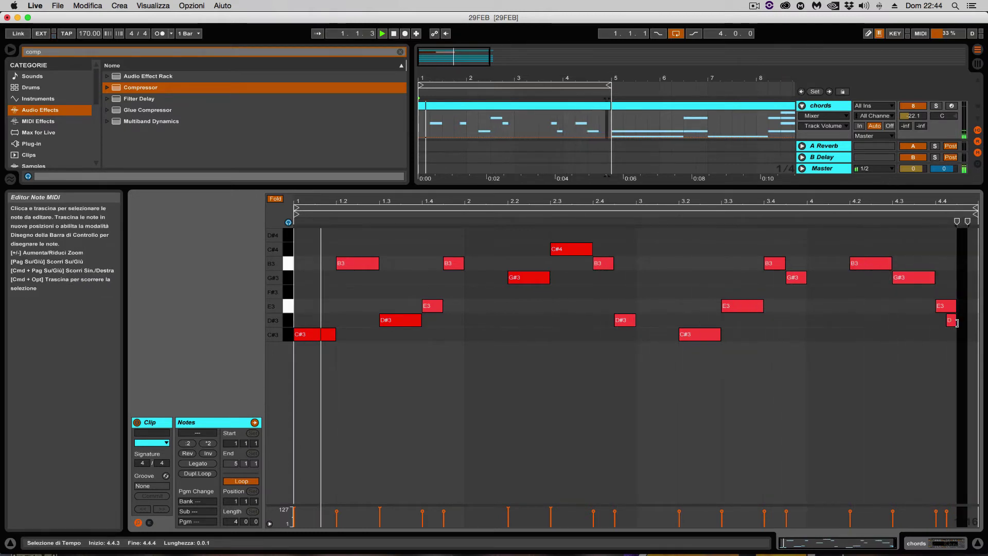
left_click_drag(957, 322, 974, 323)
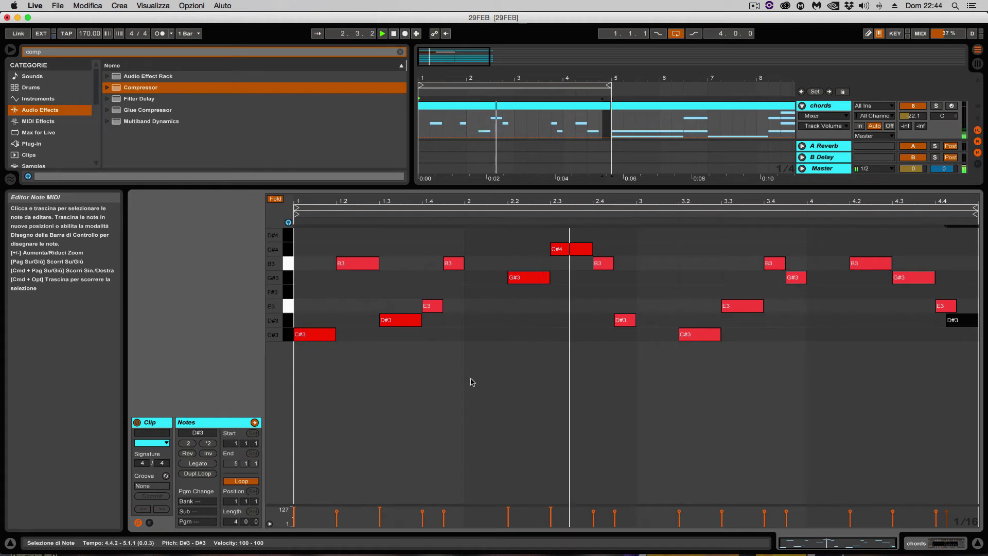
key("shift+Tab")
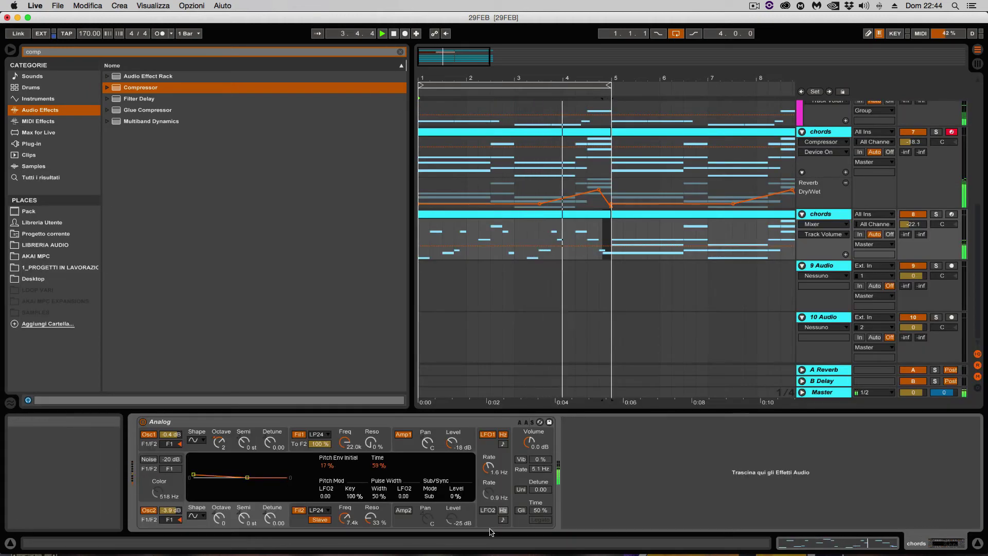
Step: Enable Glide with Legato on the second chords track's Analog synth and set the glide time to 93%
left_click(521, 510)
left_click_drag(540, 510, 540, 509)
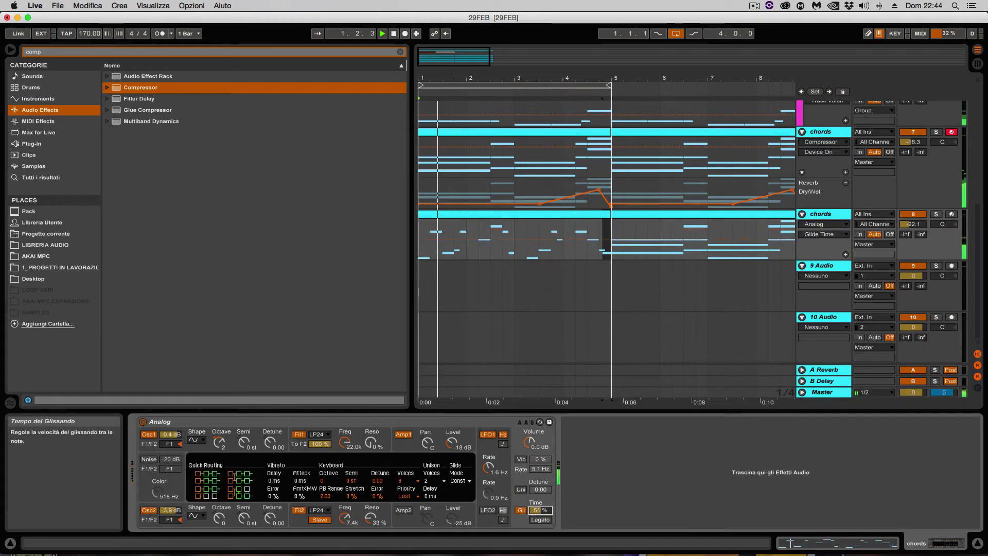
left_click(538, 520)
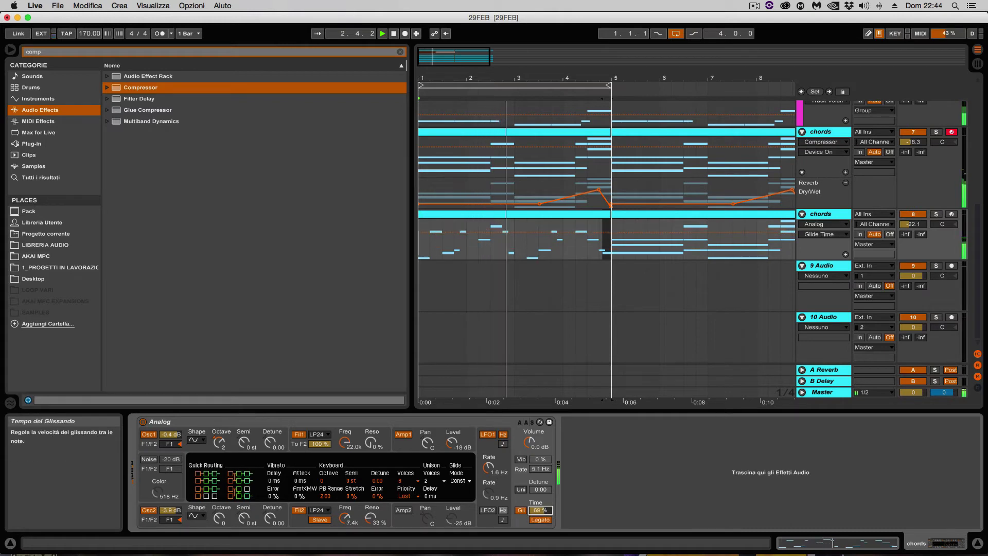
left_click_drag(540, 513, 539, 509)
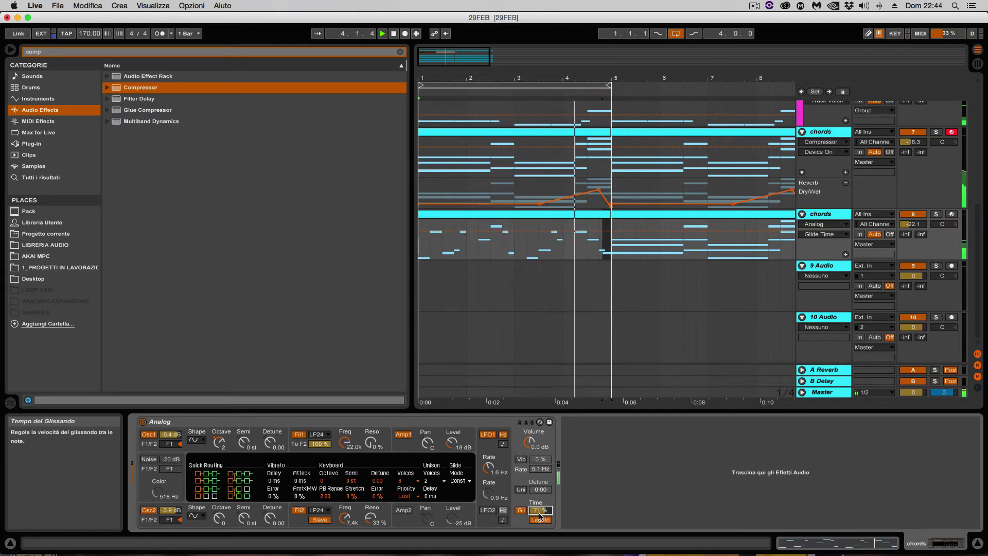
mouse_move(521, 511)
left_mouse_down()
mouse_move(521, 497)
mouse_move(527, 522)
left_mouse_up()
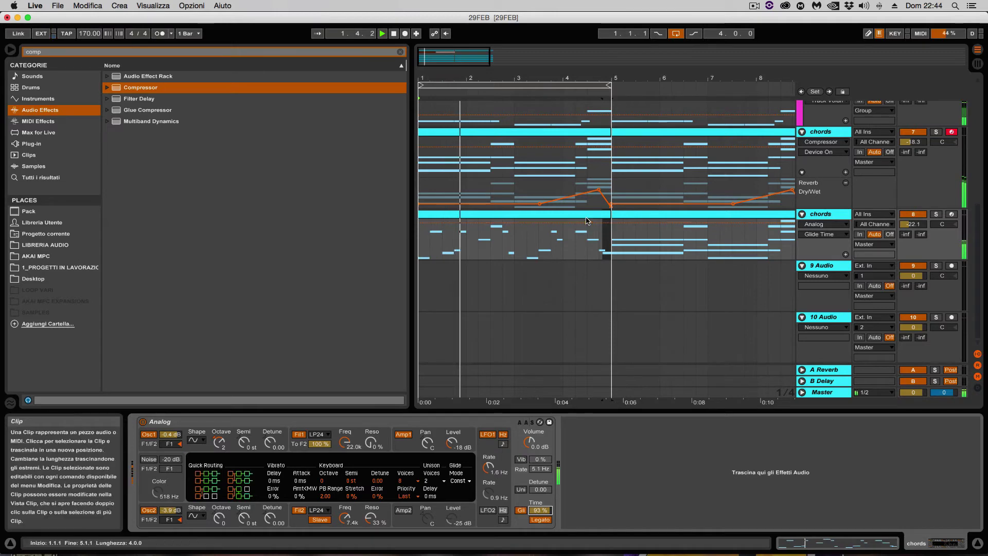
Step: In the second chords track's first clip, trim the start of the last D#3 note and lengthen all notes slightly so they overlap
double_click(515, 240)
left_click_drag(882, 249, 896, 265)
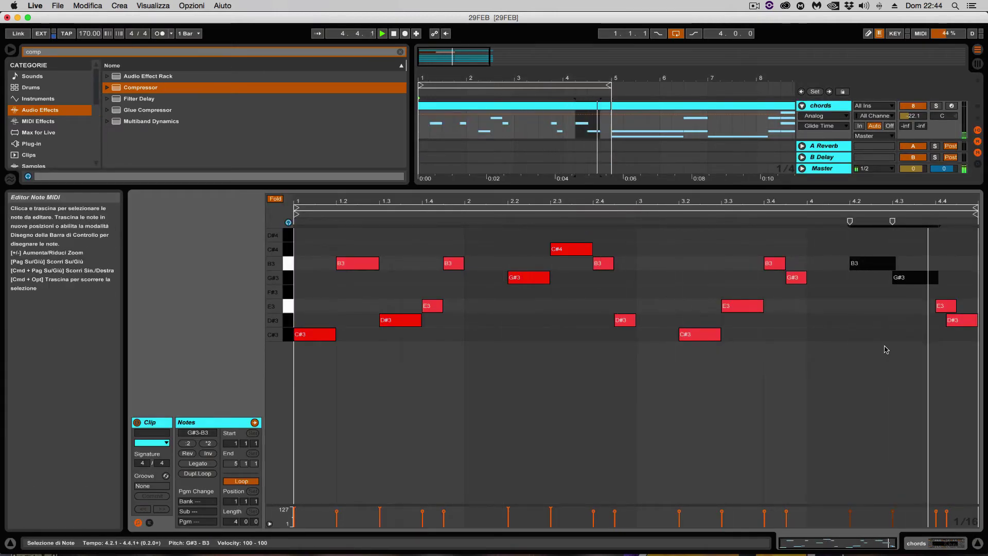
left_click(970, 322)
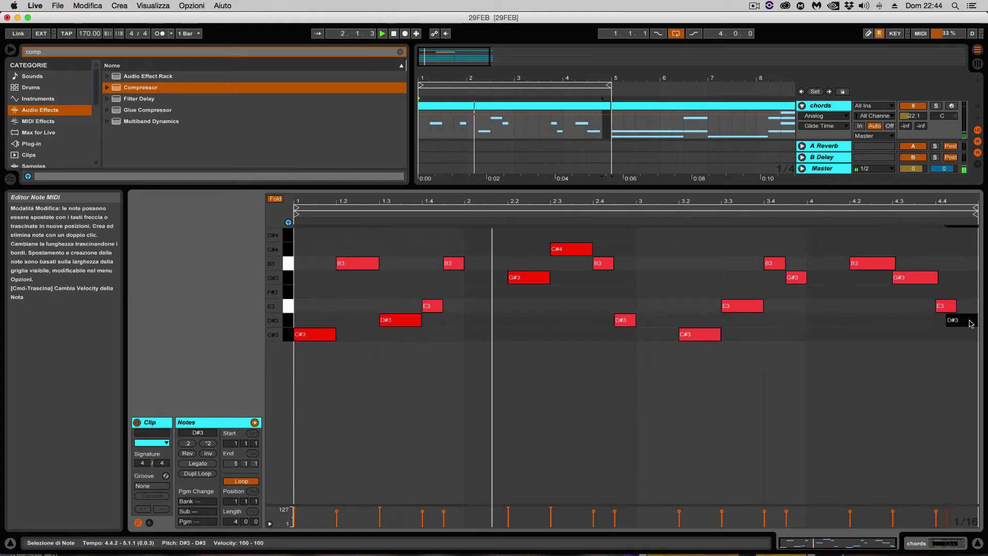
mouse_move(969, 322)
left_mouse_down()
mouse_move(977, 322)
mouse_move(959, 305)
left_mouse_up()
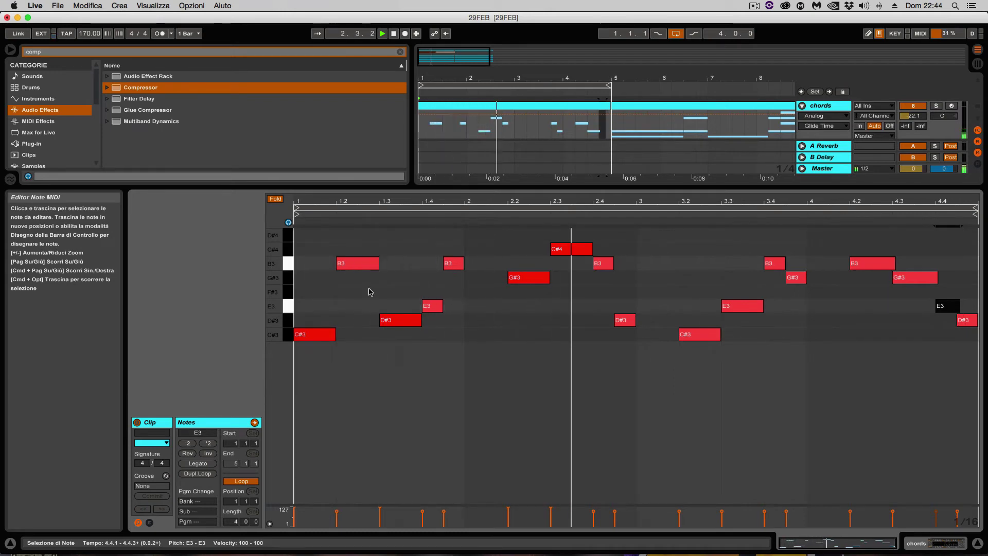
key("super+a")
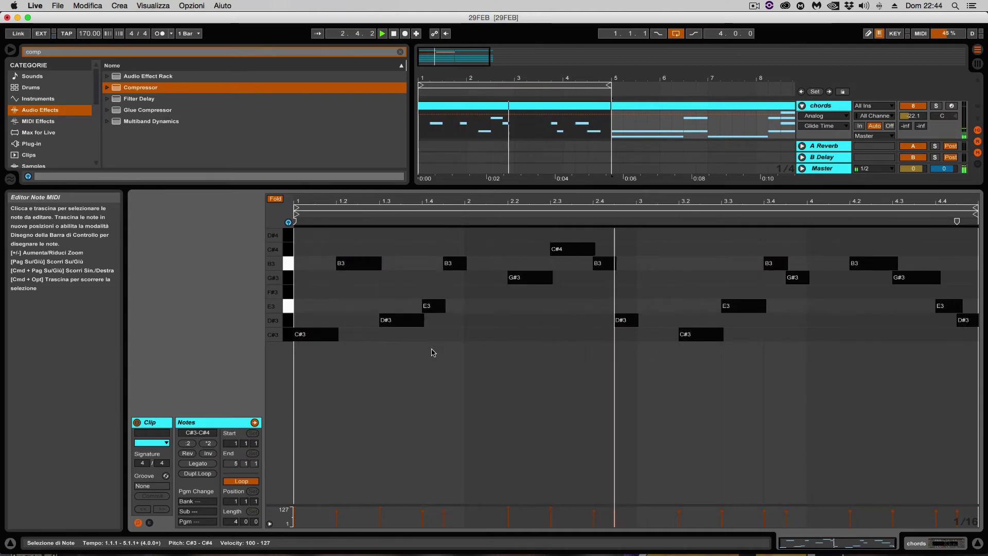
left_click(977, 543)
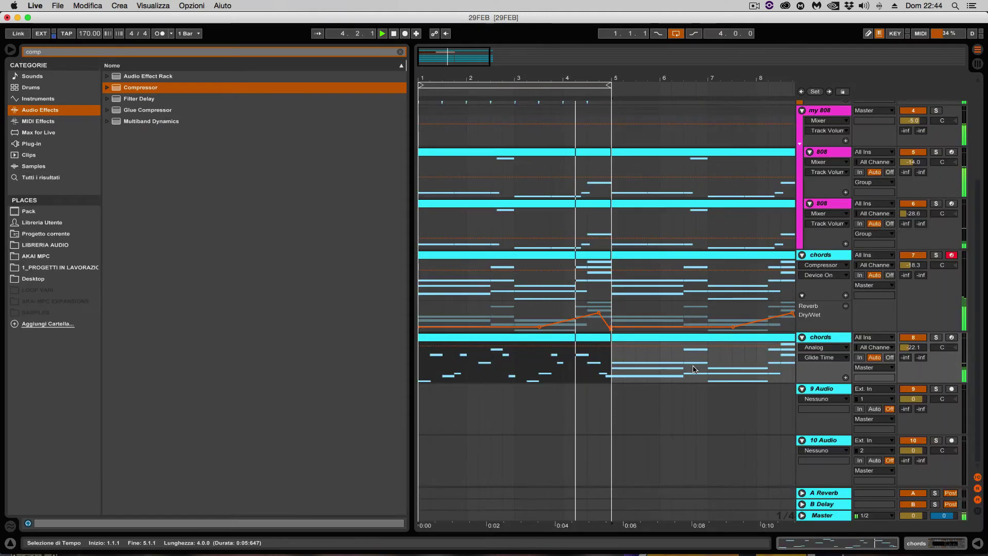
Step: Delete the old chord clip from bar 5 onward on the second chords track and check the notes of the remaining clip
key("Delete")
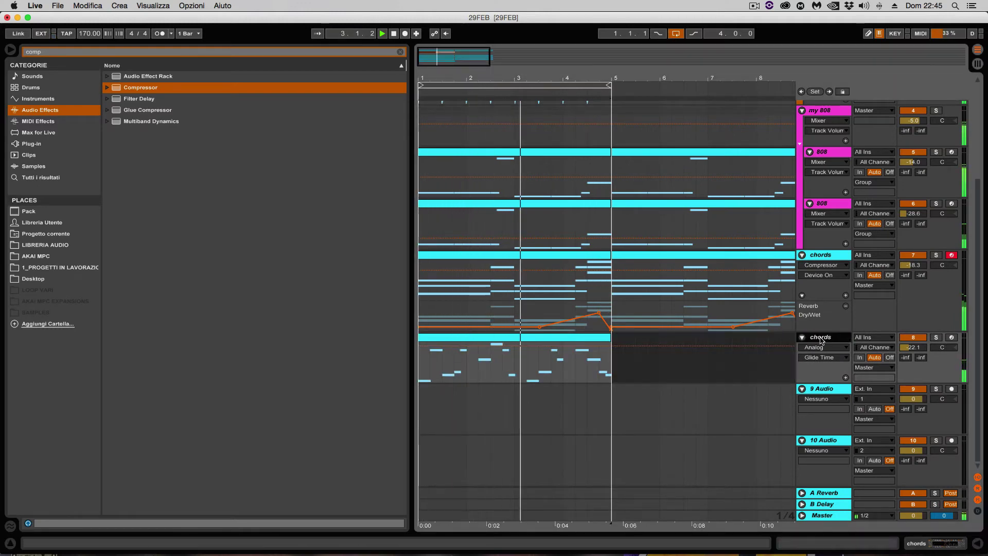
double_click(427, 367)
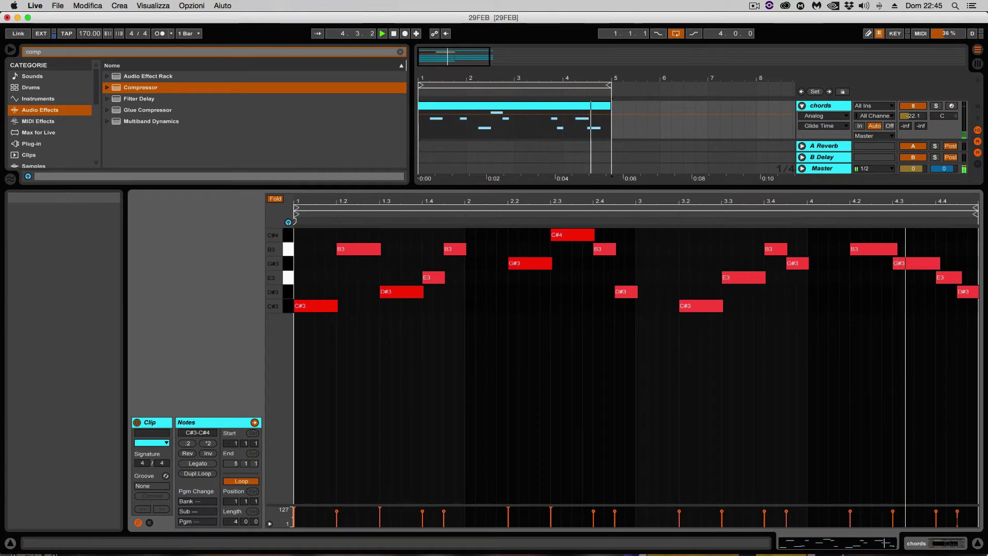
key("super+alt+l")
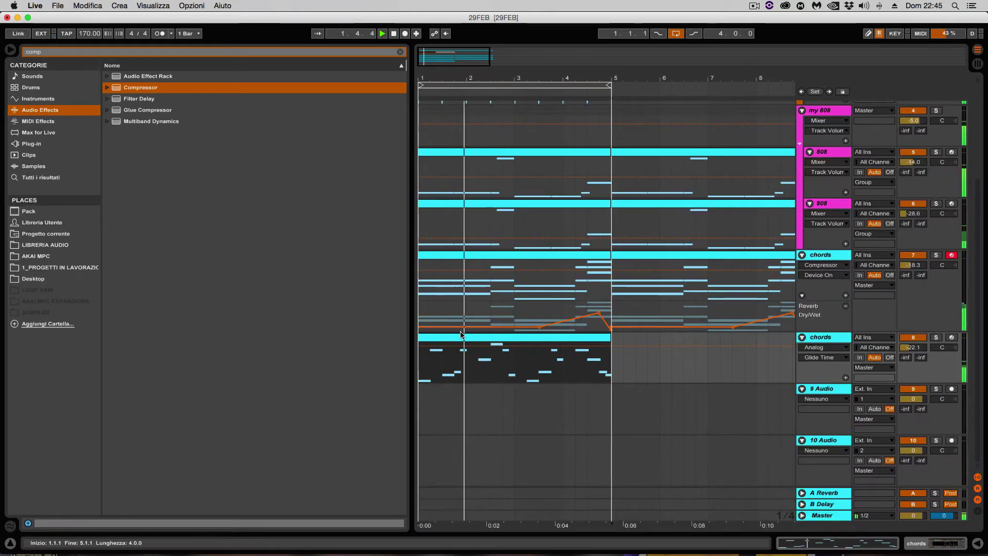
Step: Search the browser's Samples category for "foley" and audition several Cymatics Foley Vol 2 and Wood Foley Table samples
left_click(56, 53)
left_click(55, 53)
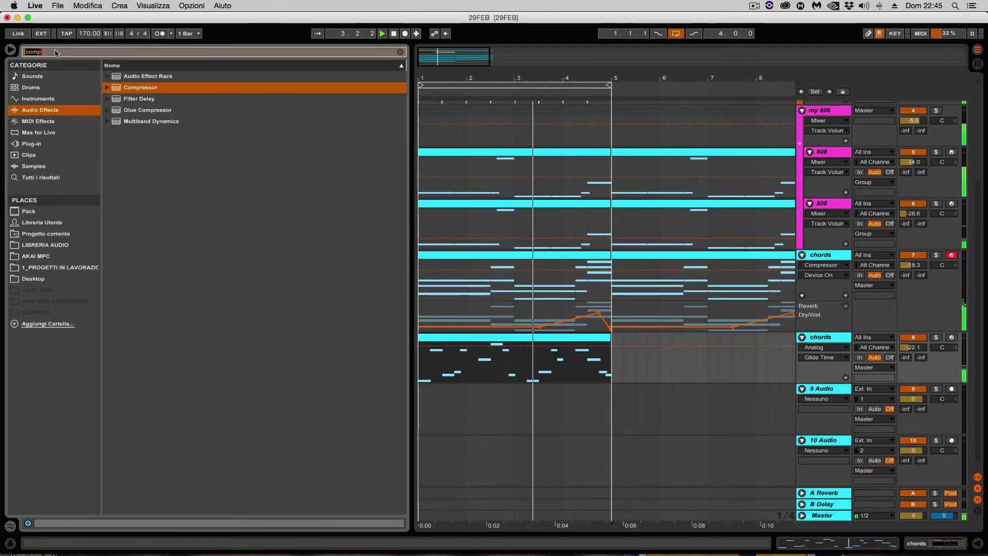
key("BackSpace")
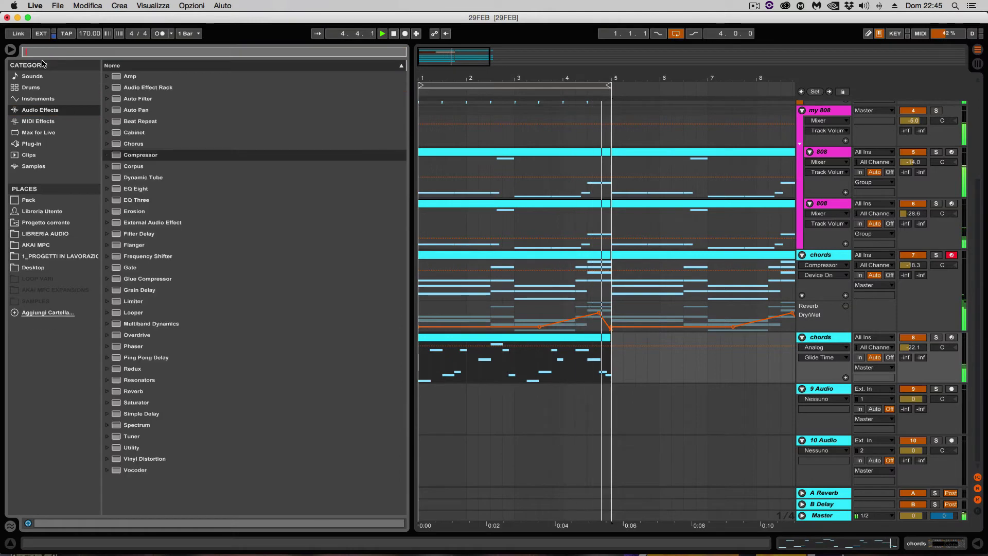
type("foley")
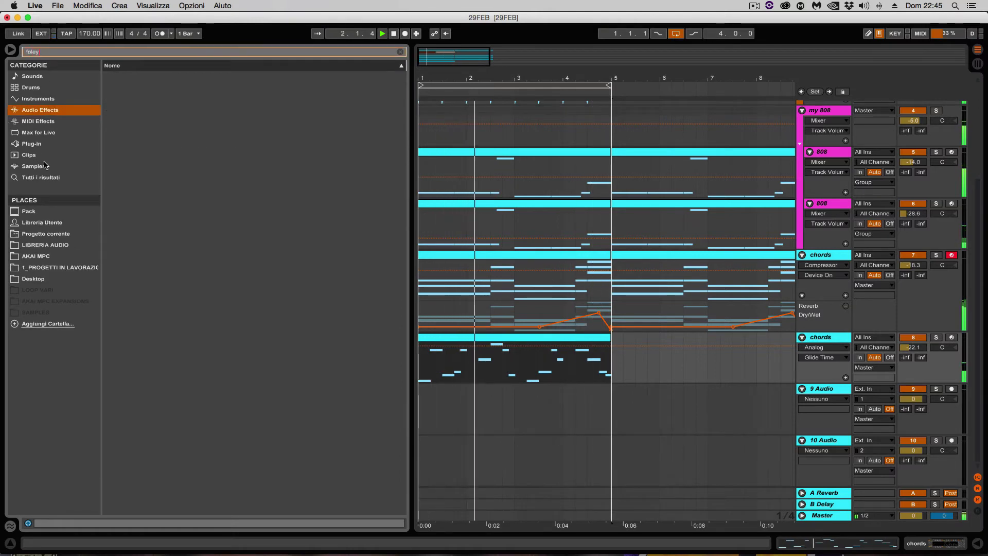
left_click(32, 165)
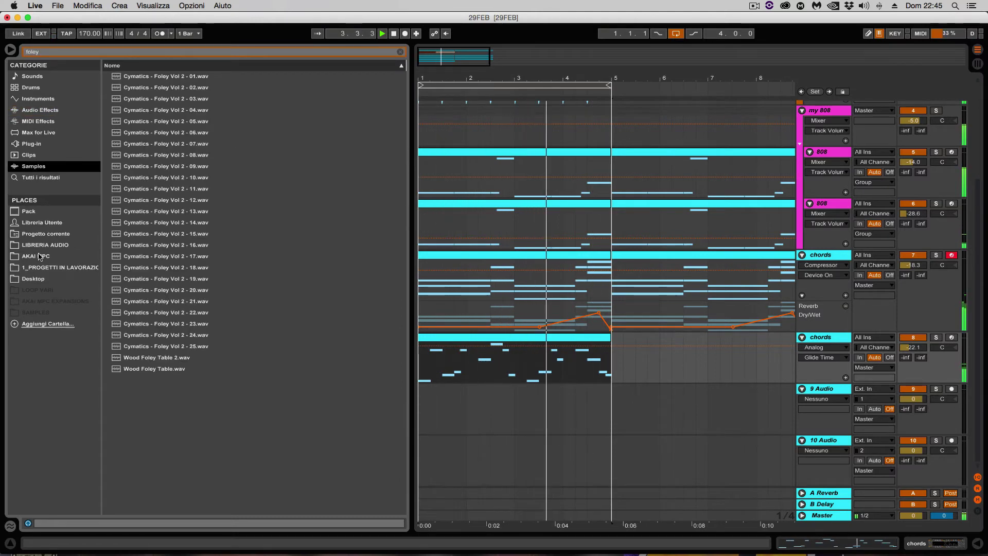
left_click(180, 267)
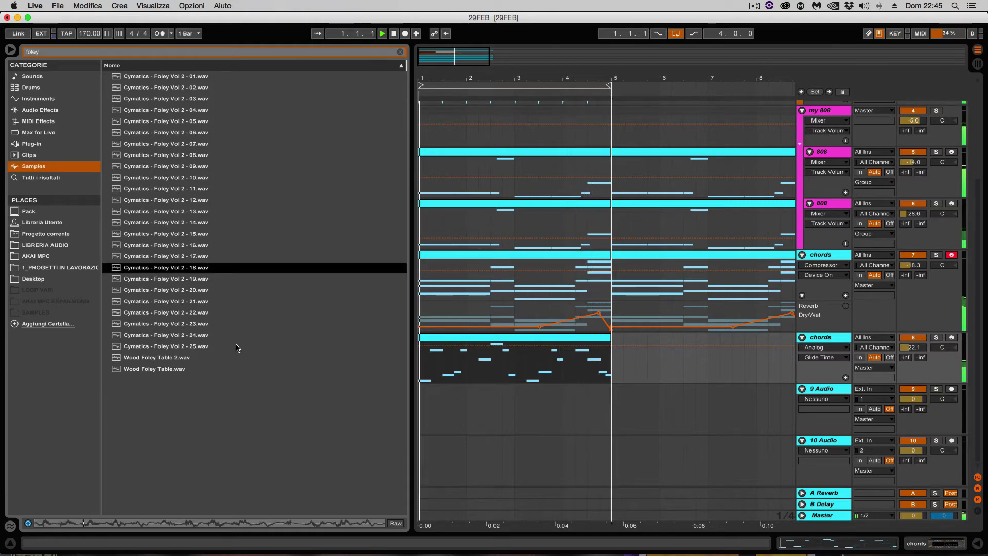
key("Down")
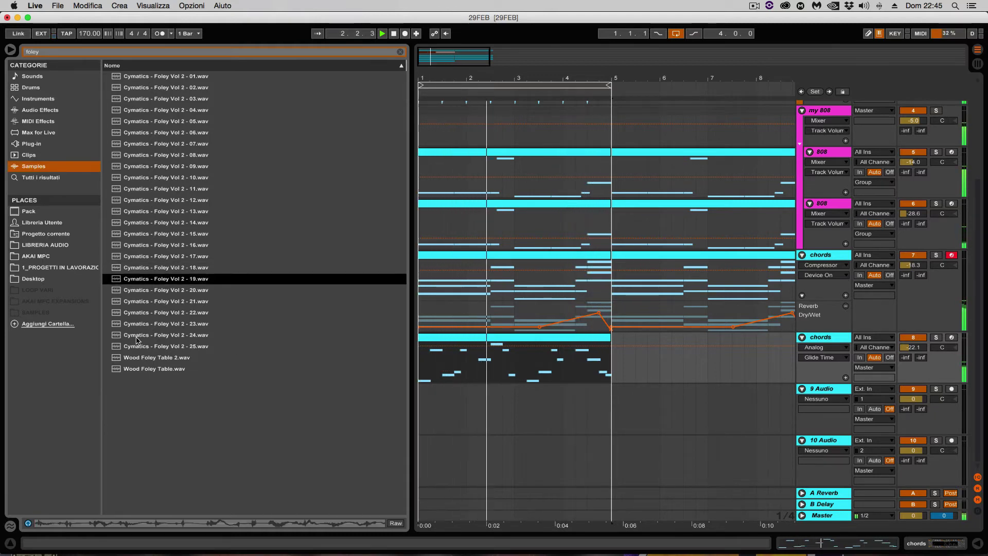
left_click(137, 340)
left_click(161, 356)
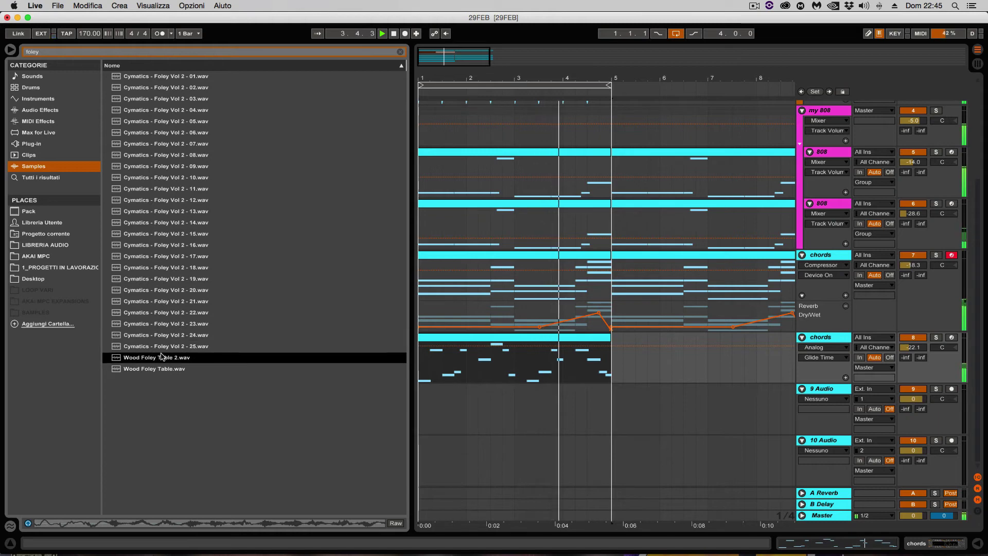
left_click(115, 211)
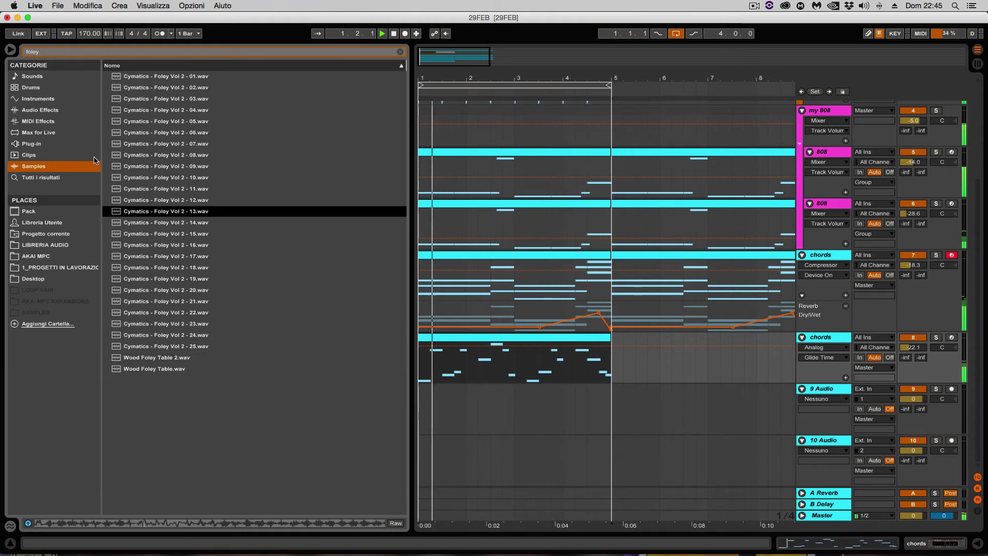
Step: Widen the foley search to all results and audition the Cymatics - 50k Foley samples up to Foley 37
left_click(46, 177)
left_click(157, 189)
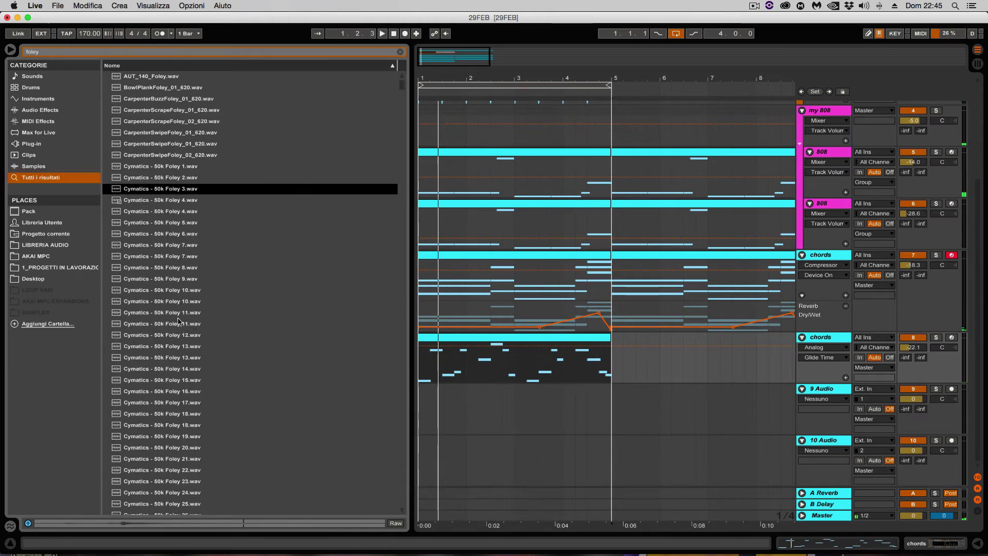
left_click(156, 385)
left_click(156, 391)
scroll(156, 391, "down", 9)
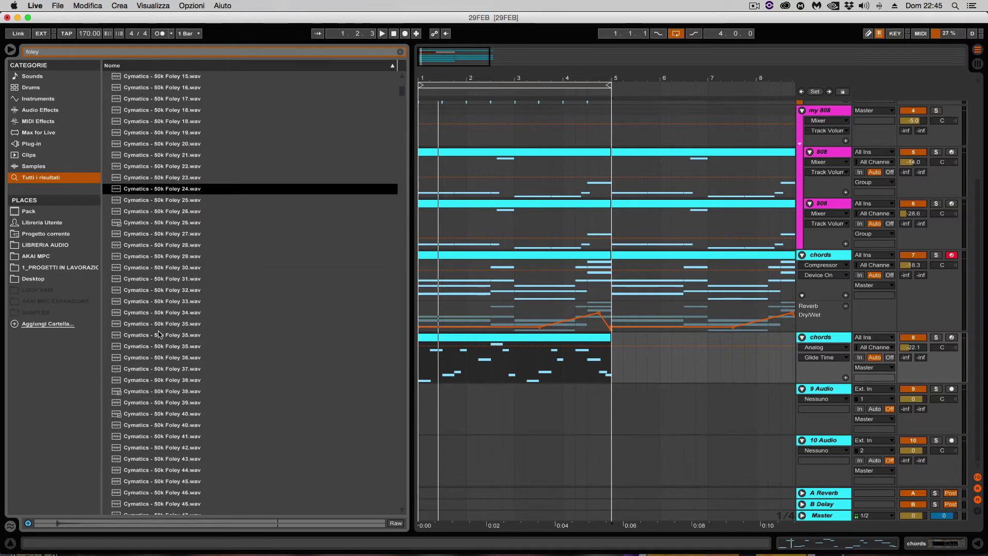
left_click(297, 335)
key("Down")
key("Down")
key("Down")
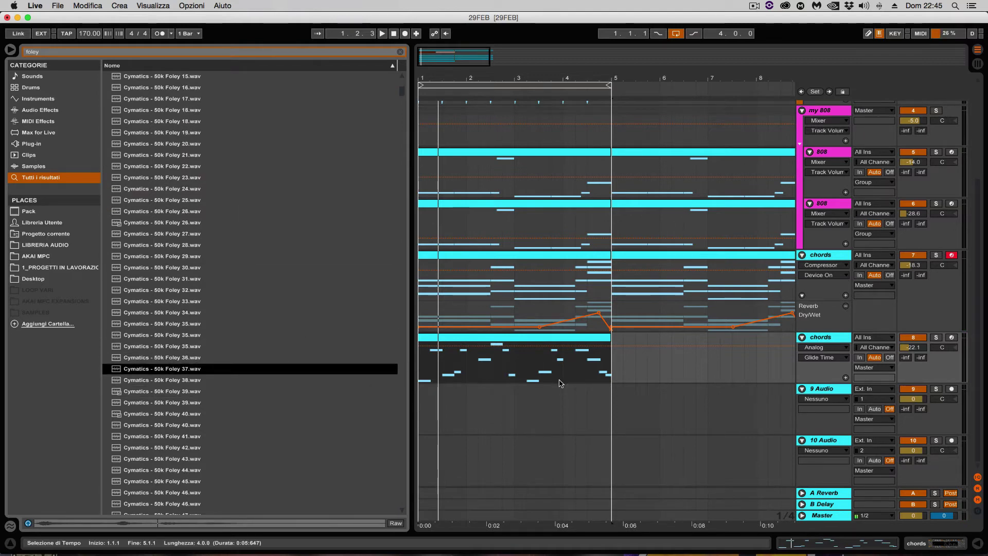
left_click(302, 381)
left_click(292, 369)
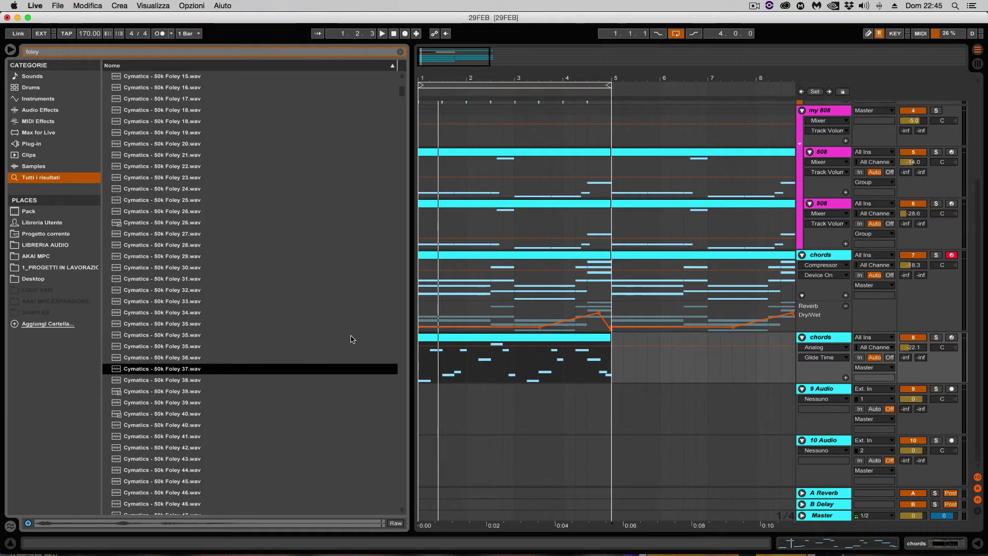
Step: Place Cymatics - 50k Foley 37.wav at bar 1 of the 9 Audio track and lower the track volume to -14.8 dB
key("space")
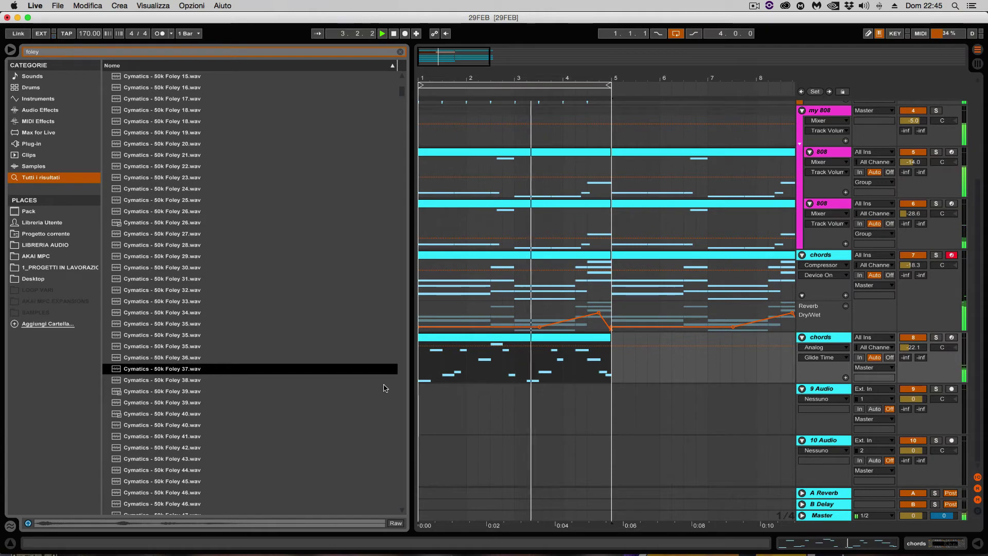
left_click_drag(180, 369, 432, 407)
key("space")
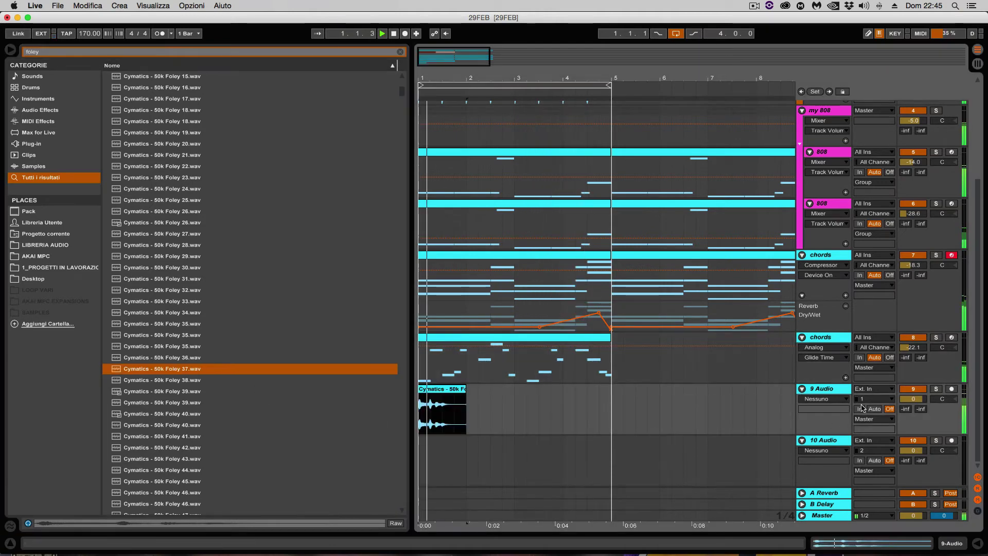
left_click_drag(913, 399, 913, 406)
key("space")
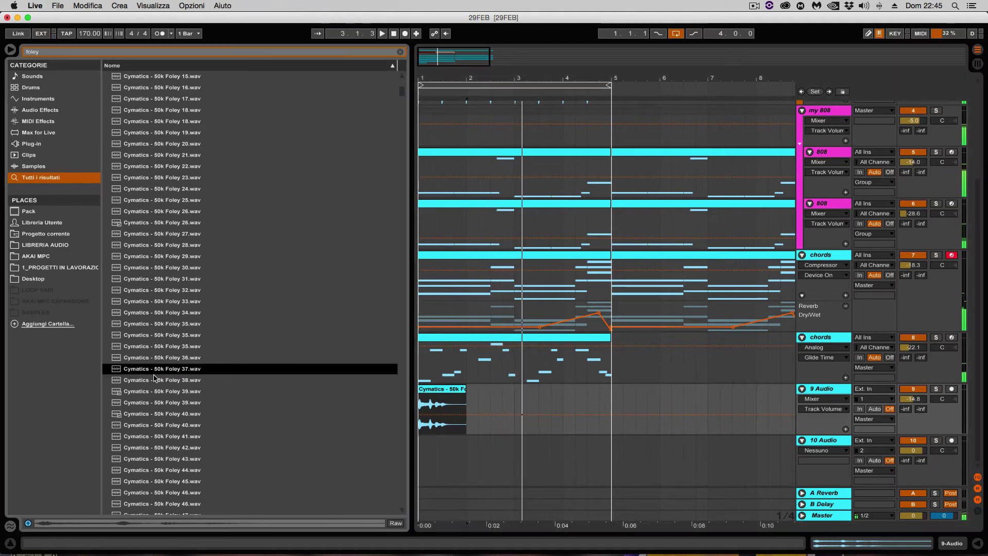
Step: Audition the Cymatics - 50k Foley samples from 38 to 41, then play the arrangement to judge the placed foley sound
key("space")
left_click(157, 380)
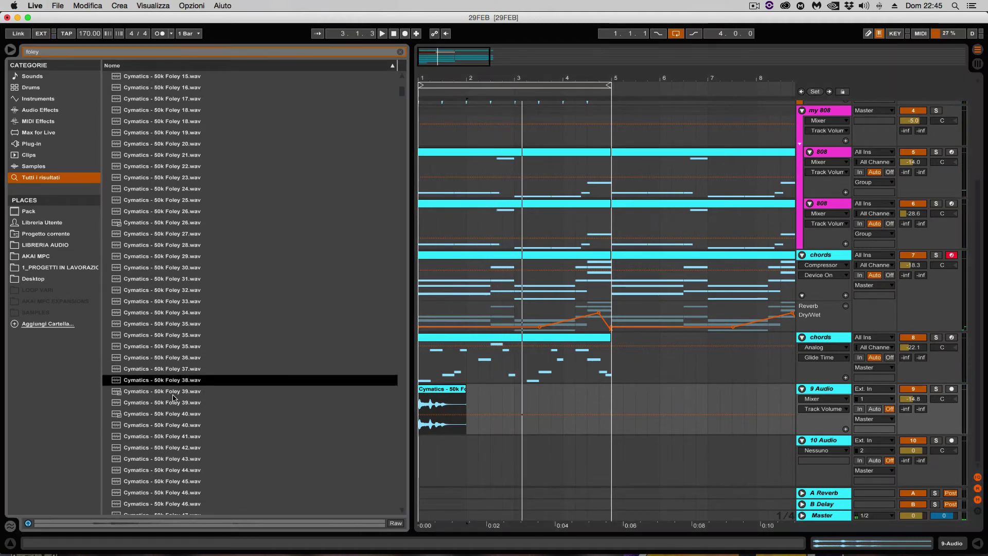
left_click(173, 394)
left_click(162, 404)
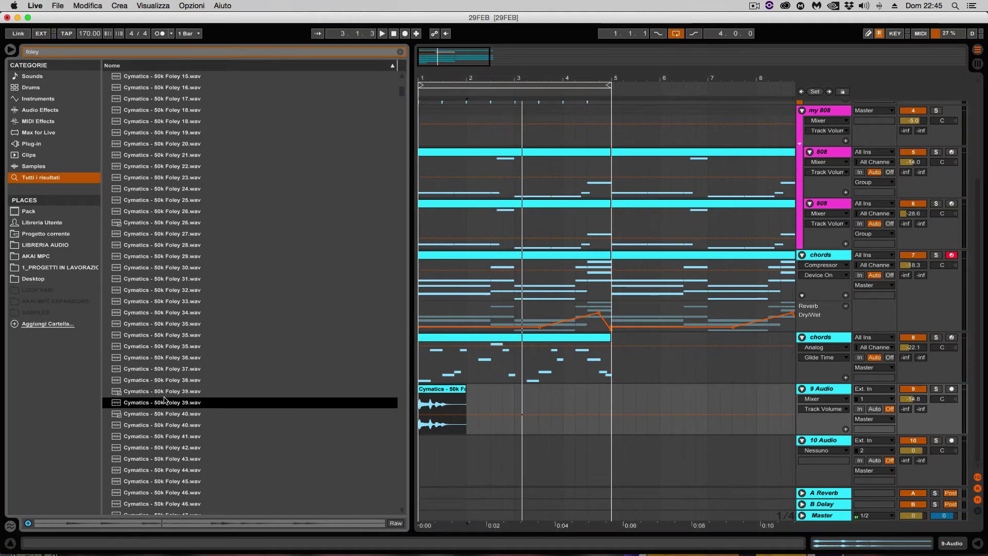
key("Down")
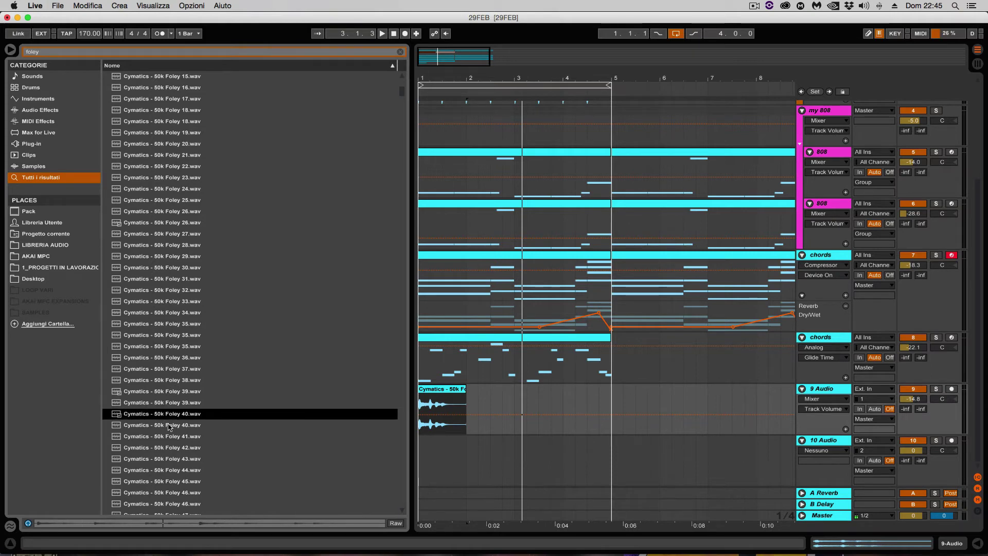
key("Down")
key("Down")
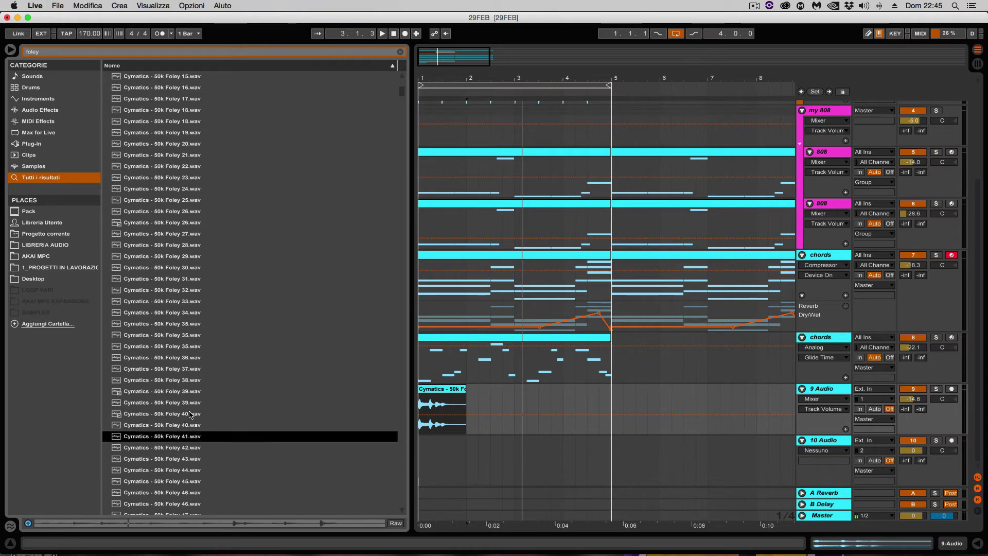
scroll(189, 415, "down", 3)
key("space")
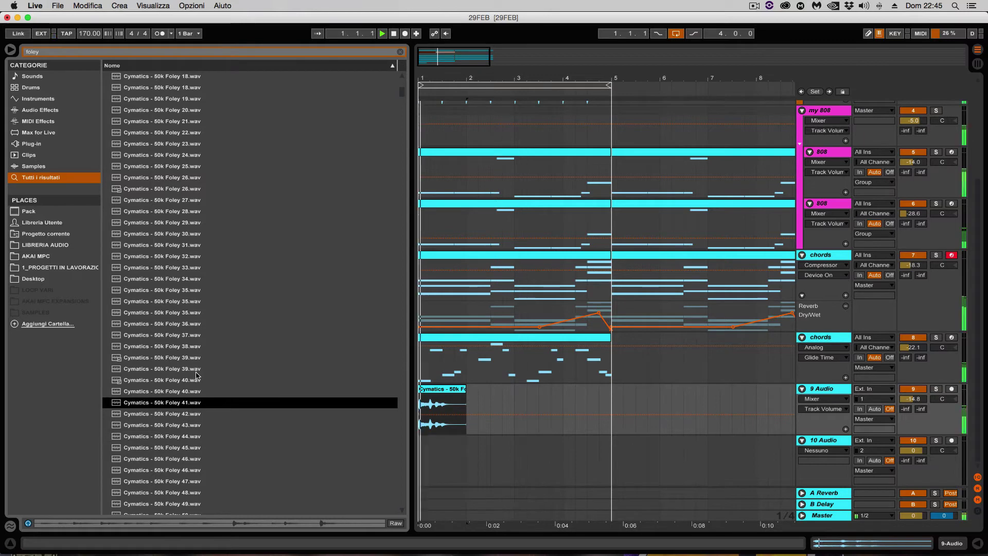
scroll(257, 376, "down", 1)
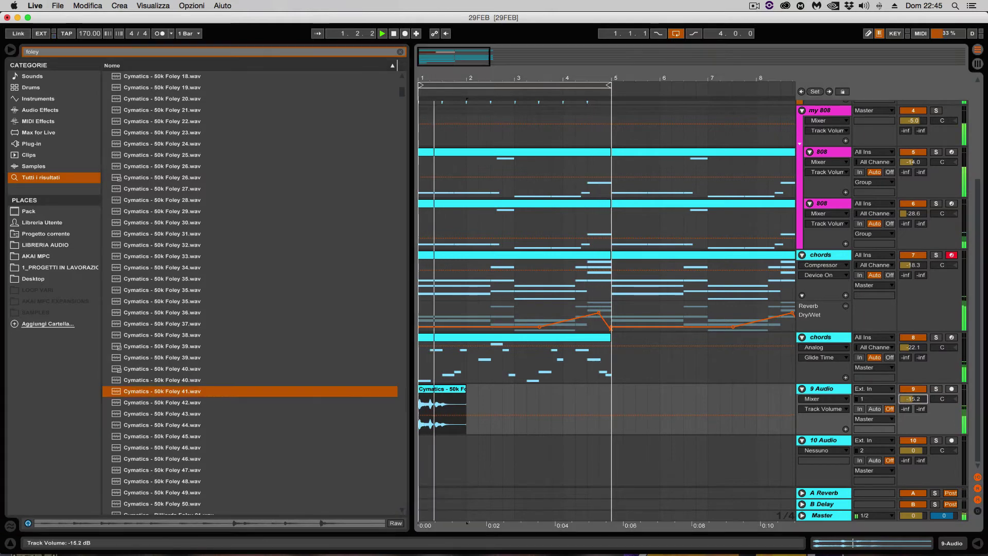
Step: Raise the 9 Audio track's send to B Delay to about -14 dB and open the B Delay return's device chain
left_click_drag(920, 409, 921, 385)
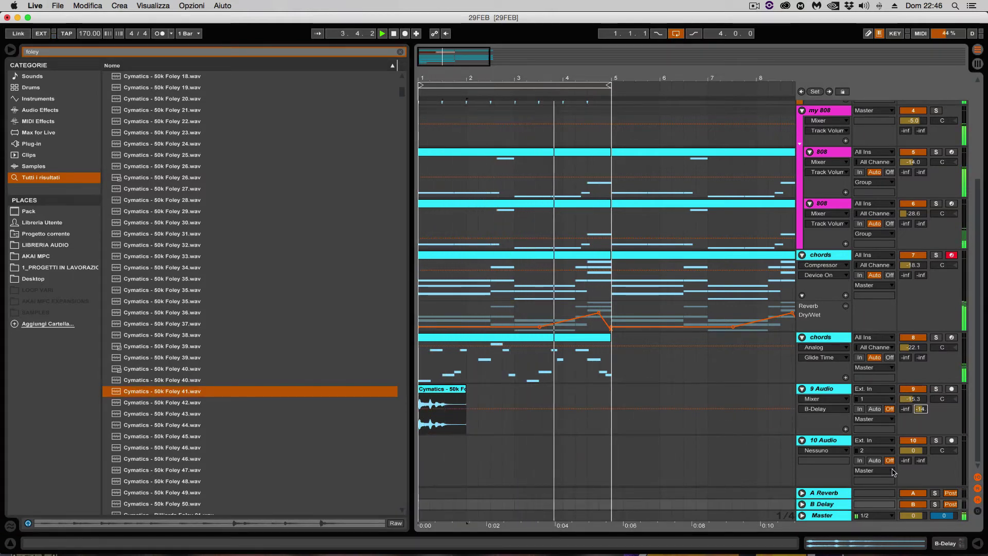
double_click(825, 505)
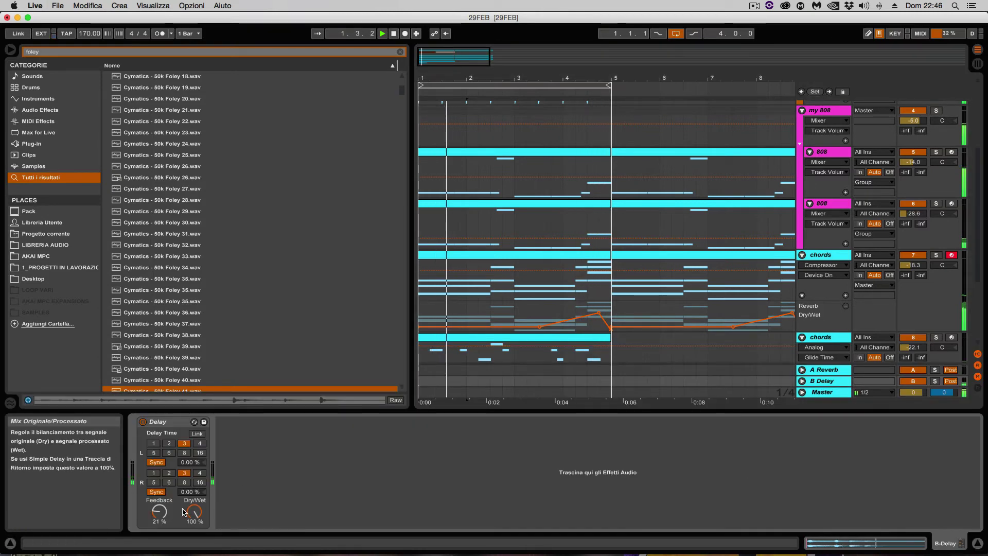
Step: Raise the B Delay's feedback to 48% and set the 9 Audio track's send to B Delay at -8.7 dB
left_click_drag(159, 511, 172, 499)
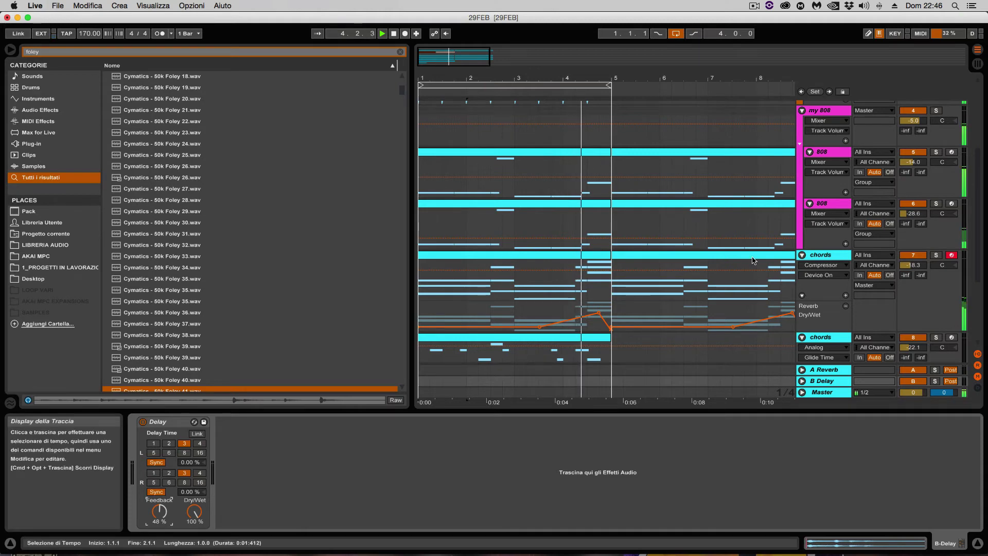
left_click_drag(156, 389, 903, 329)
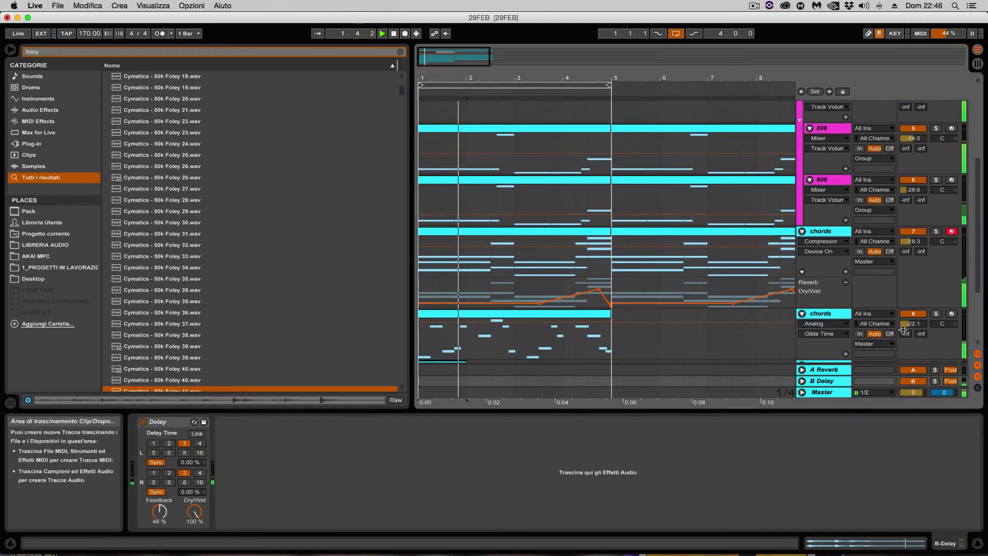
left_click_drag(920, 290, 921, 283)
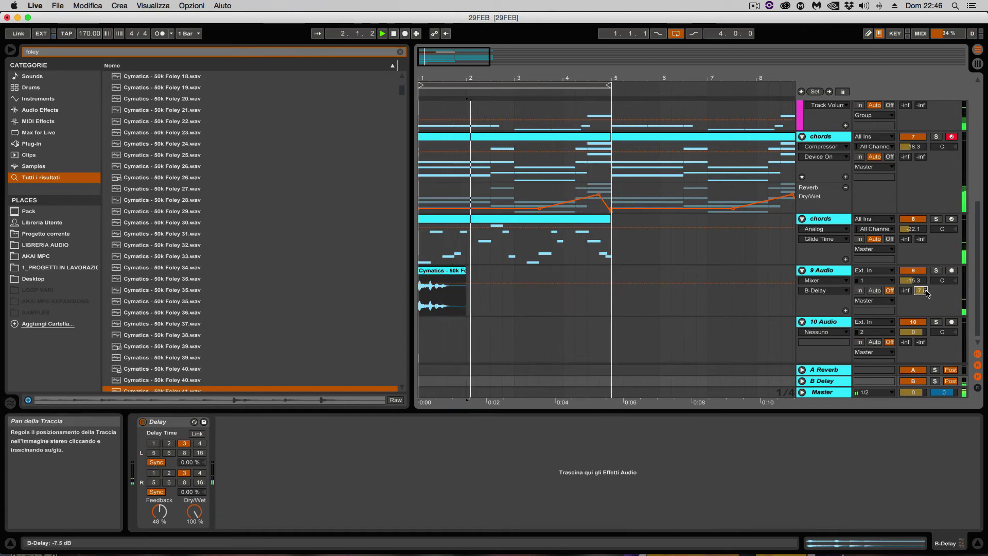
left_click_drag(929, 290, 928, 295)
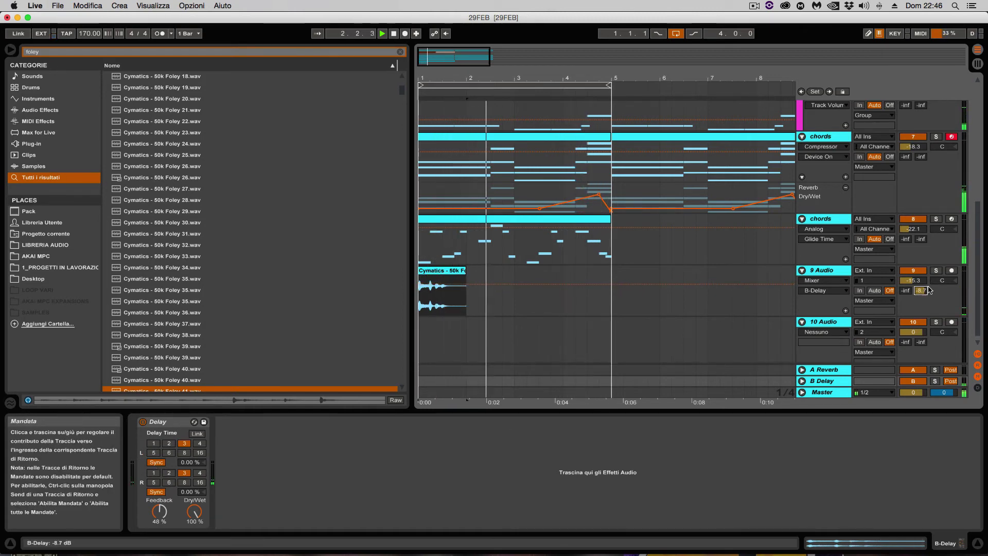
Step: Try a delay time of 4 on both channels, return both to 3, and audition the 9 Audio track in solo
left_click(201, 473)
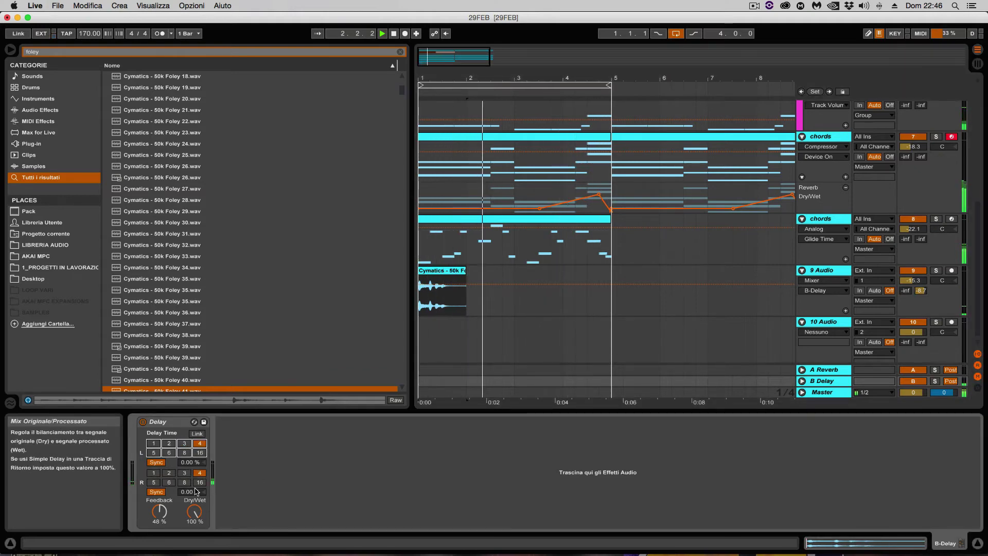
left_click(184, 443)
left_click(186, 473)
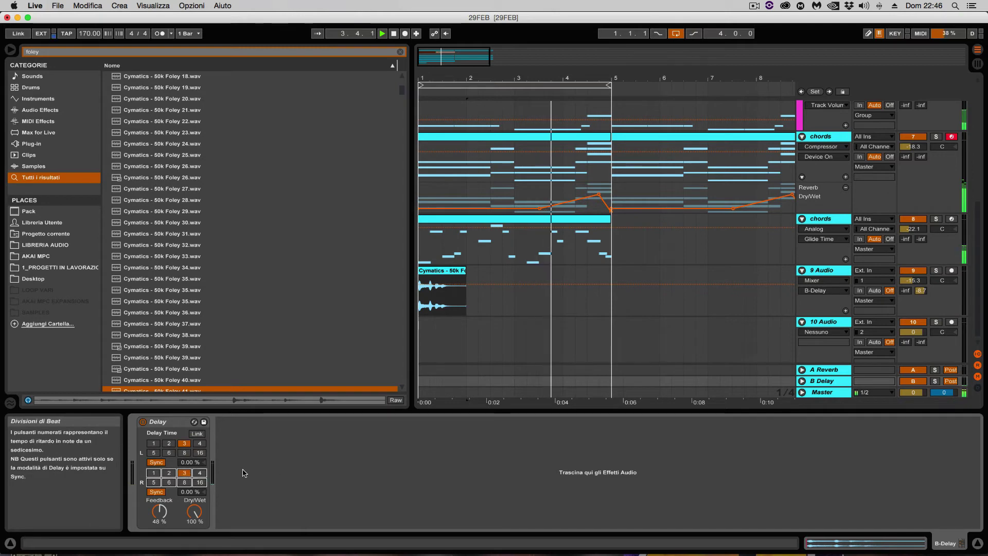
left_click(934, 272)
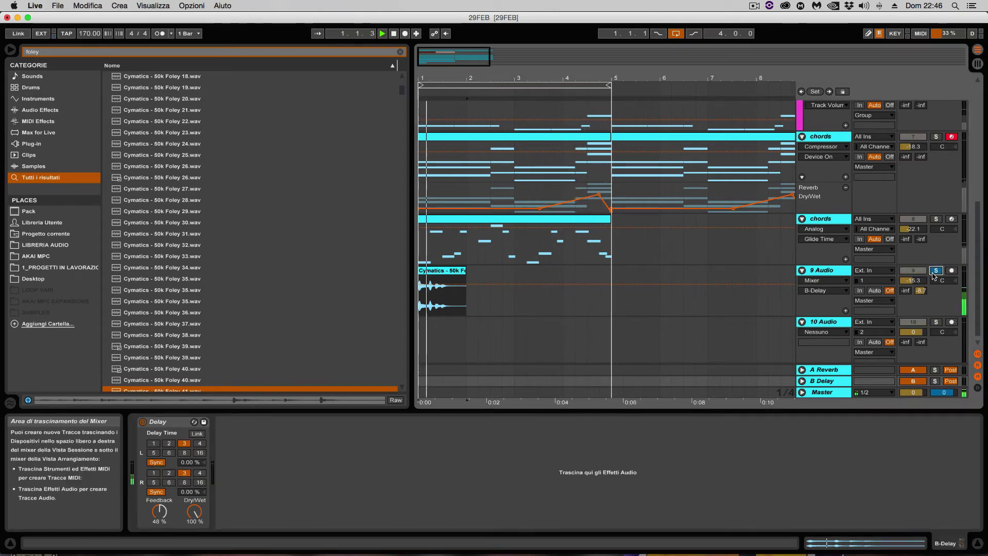
left_click(935, 272)
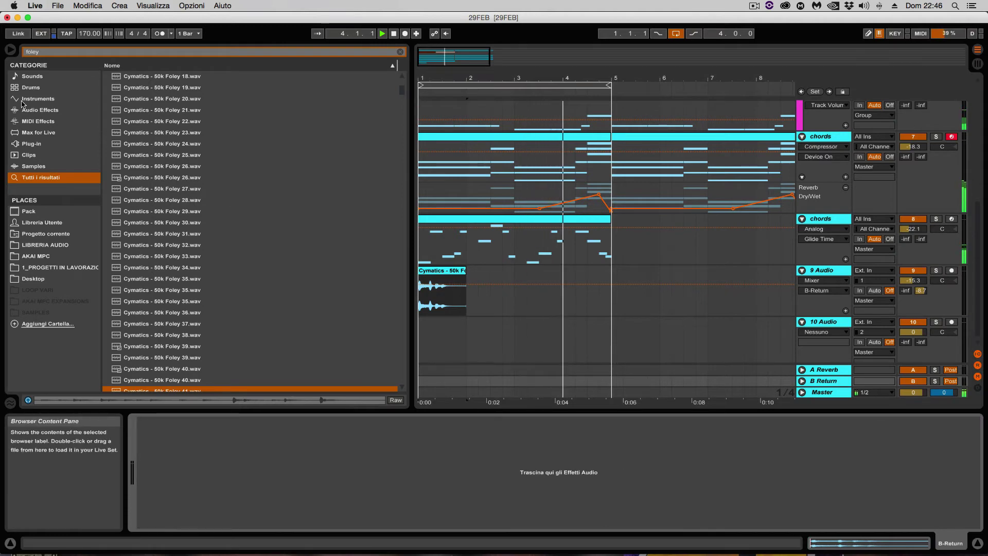
Step: Delete the Delay device from the B return and clear the foley search
key("Delete")
left_click(54, 52)
key("BackSpace")
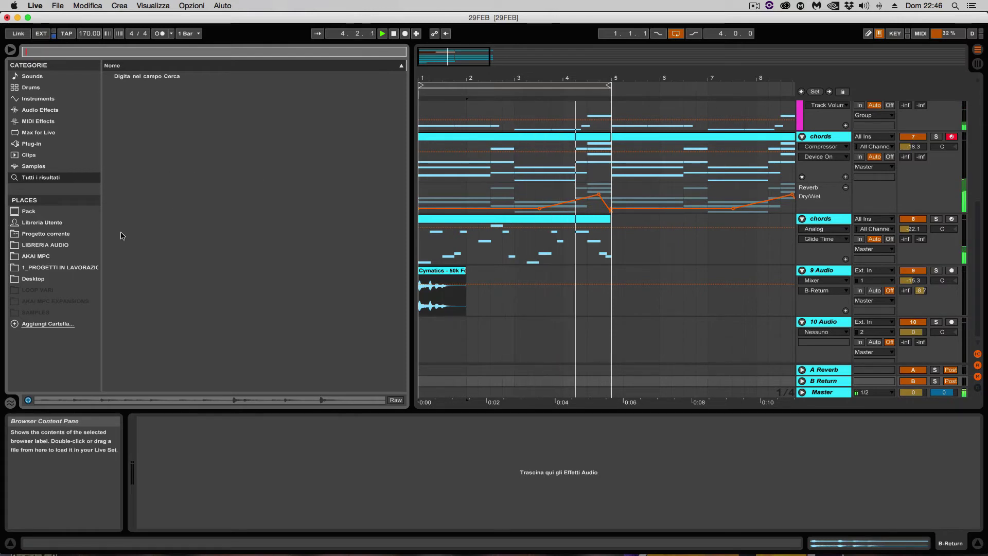
Step: Rename the 9 Audio track as cough
left_click(819, 274)
key("super+r")
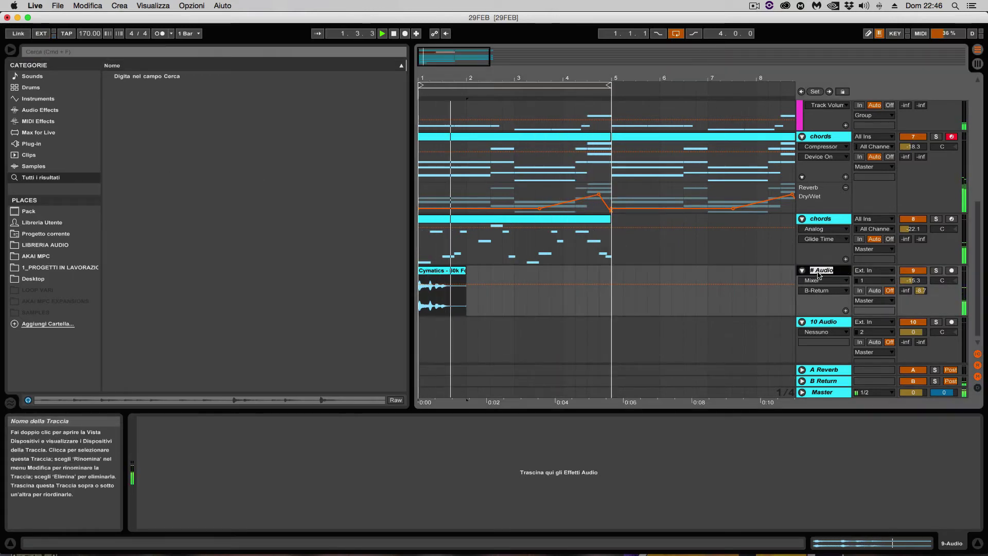
type("cough")
key("Return")
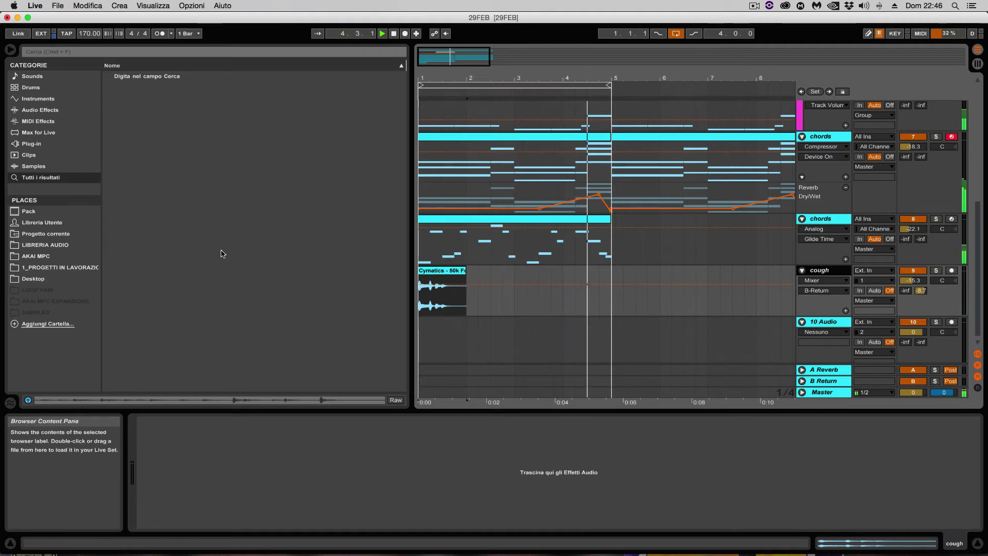
right_click(826, 253)
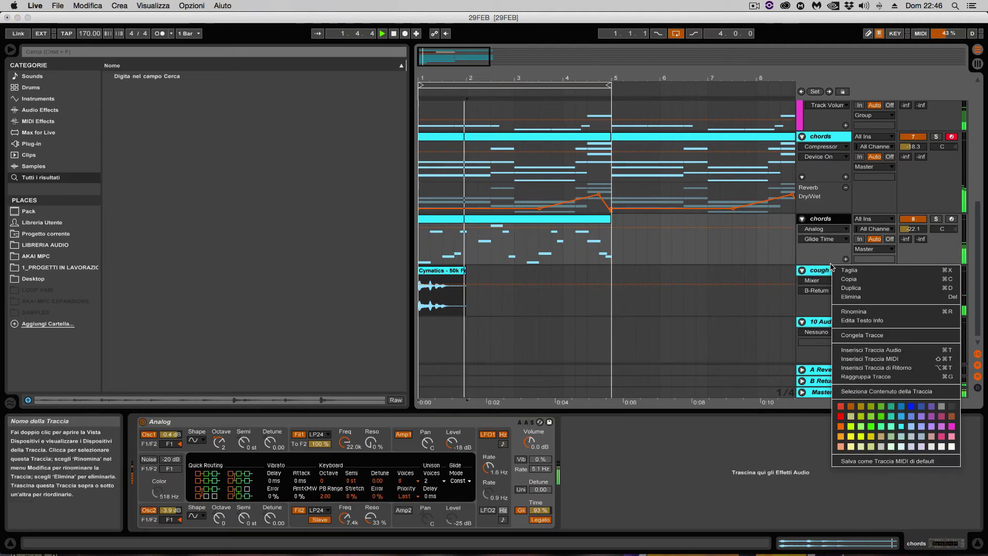
key("Escape")
right_click(840, 278)
key("Escape")
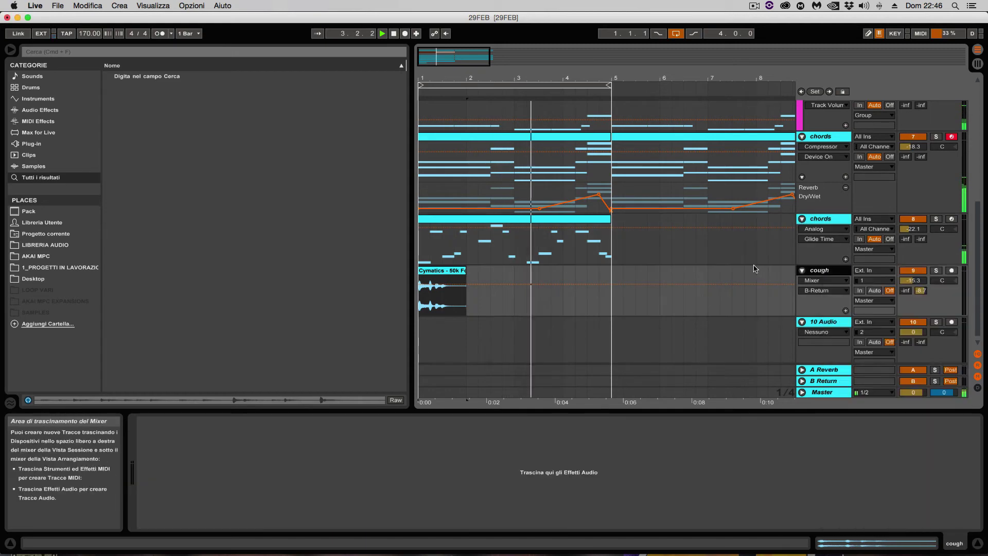
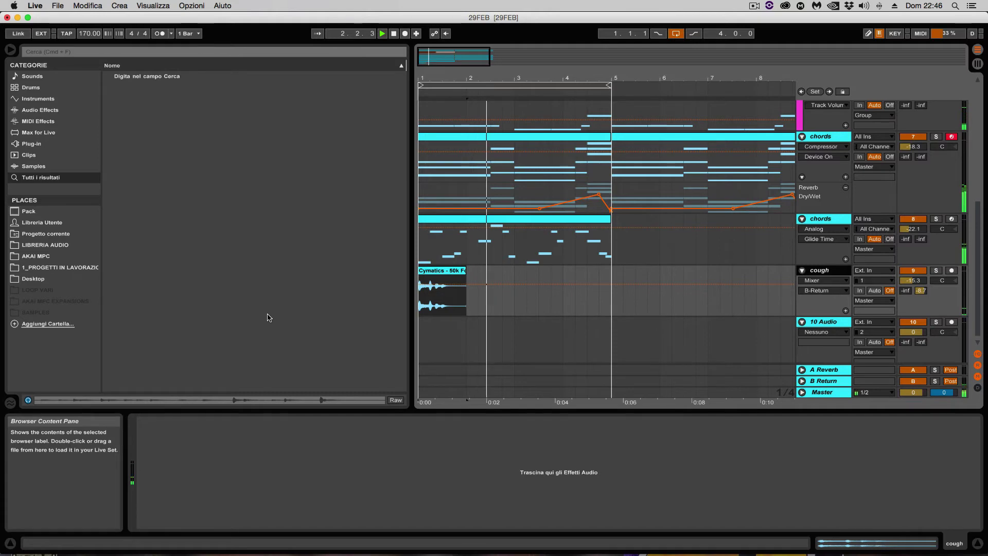
Step: Search the plug-ins for retro and load RC-20 Retro Color after Analog on the lower chords track
left_click(514, 247)
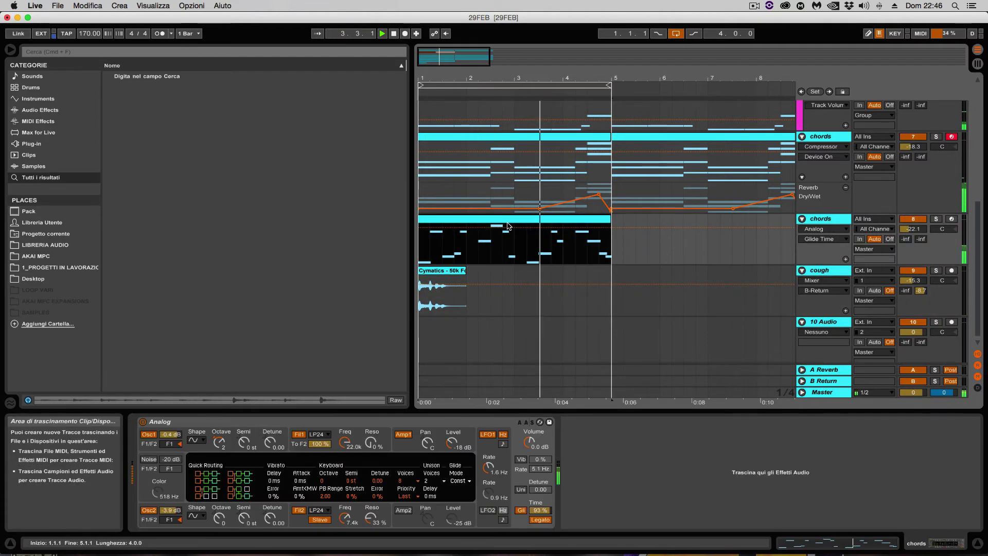
left_click(86, 49)
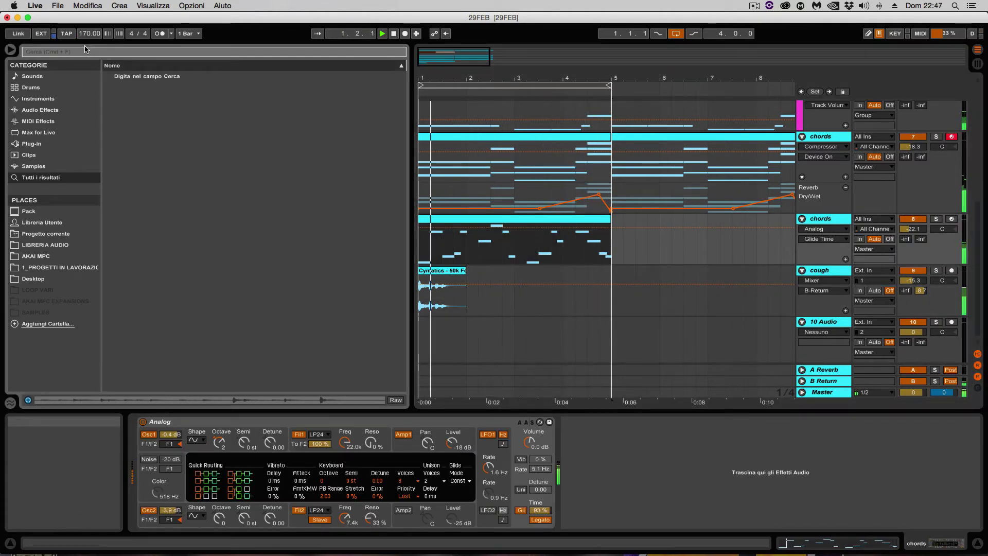
type("re")
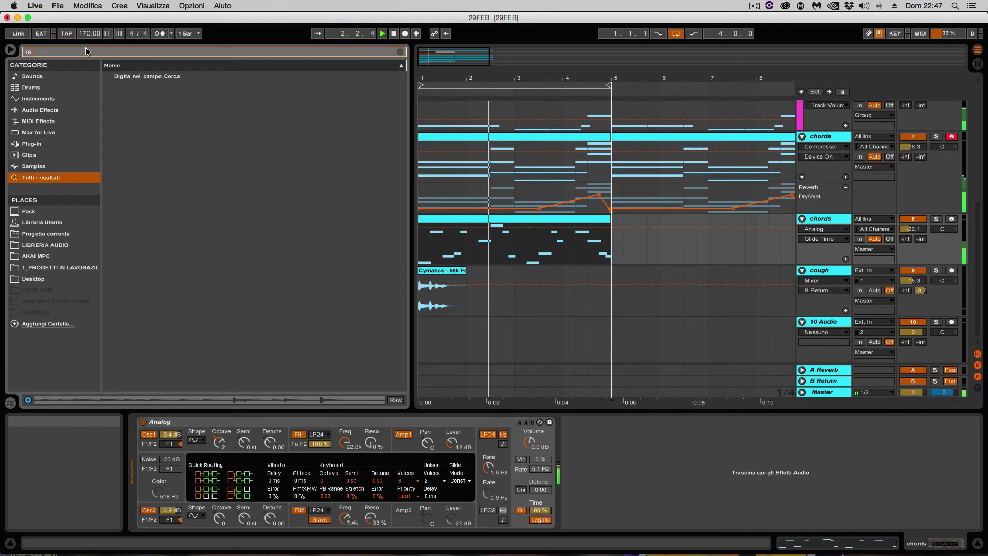
type("tro")
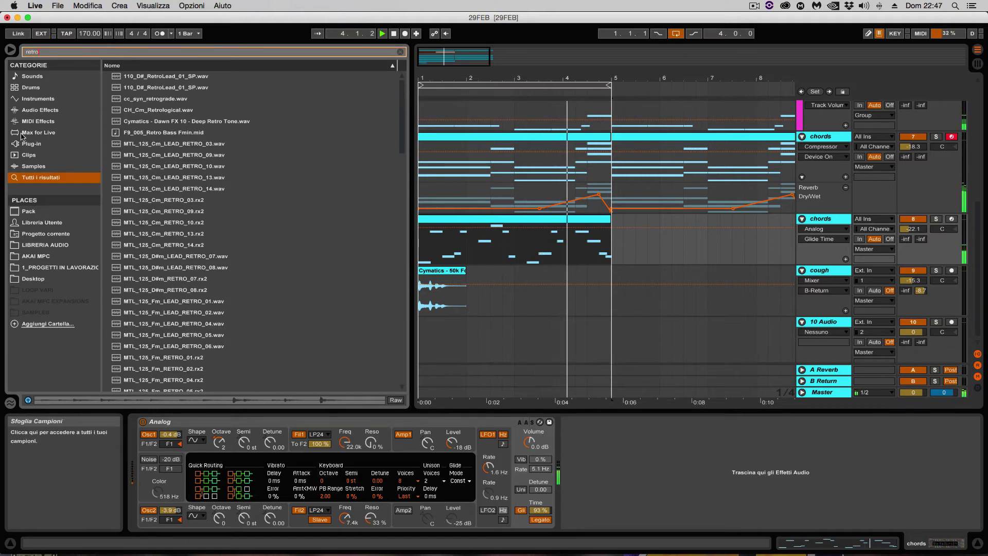
left_click(26, 145)
left_click_drag(150, 132, 482, 253)
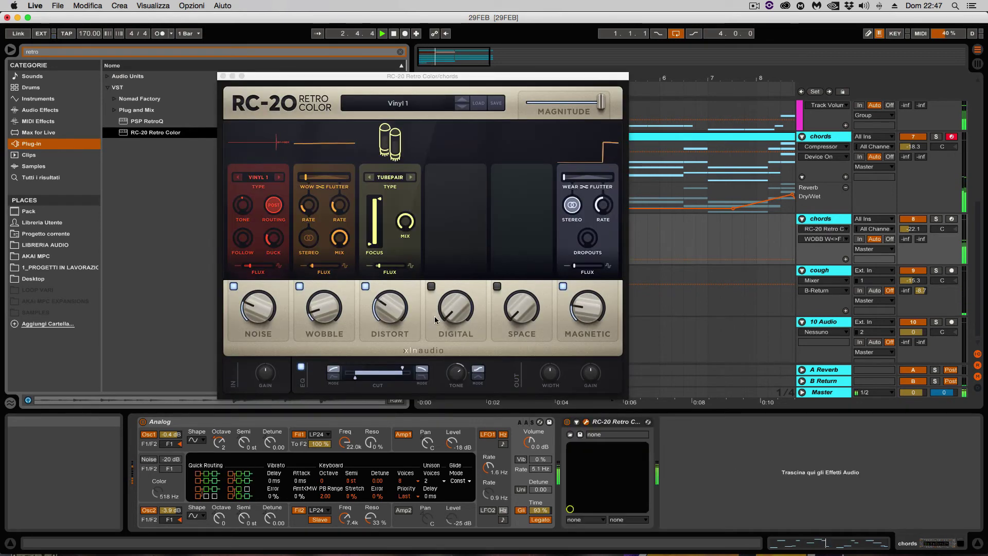
Step: In RC-20 Retro Color, enable Space at 38% and Digital, set Distort to 18%, and raise the low cut slightly
left_click(497, 286)
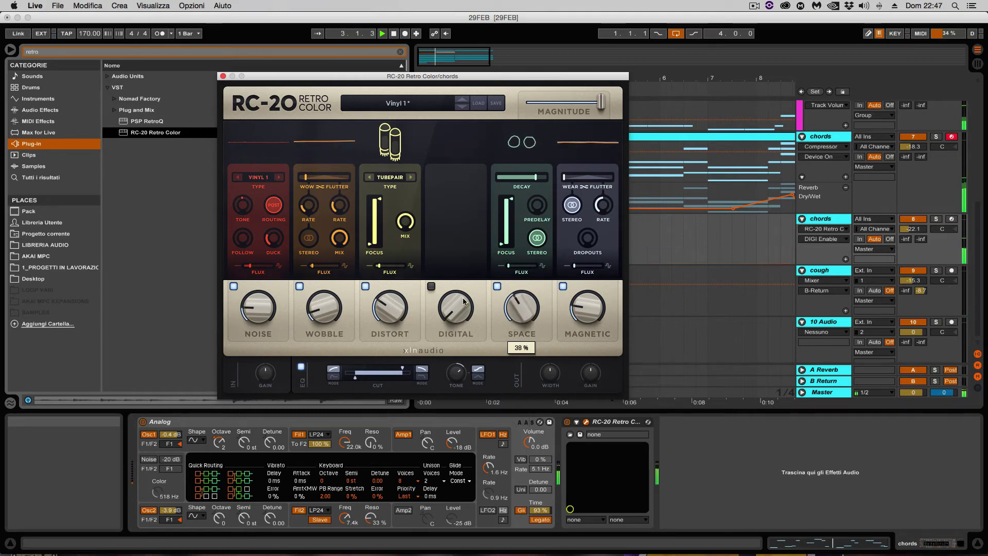
left_click(431, 286)
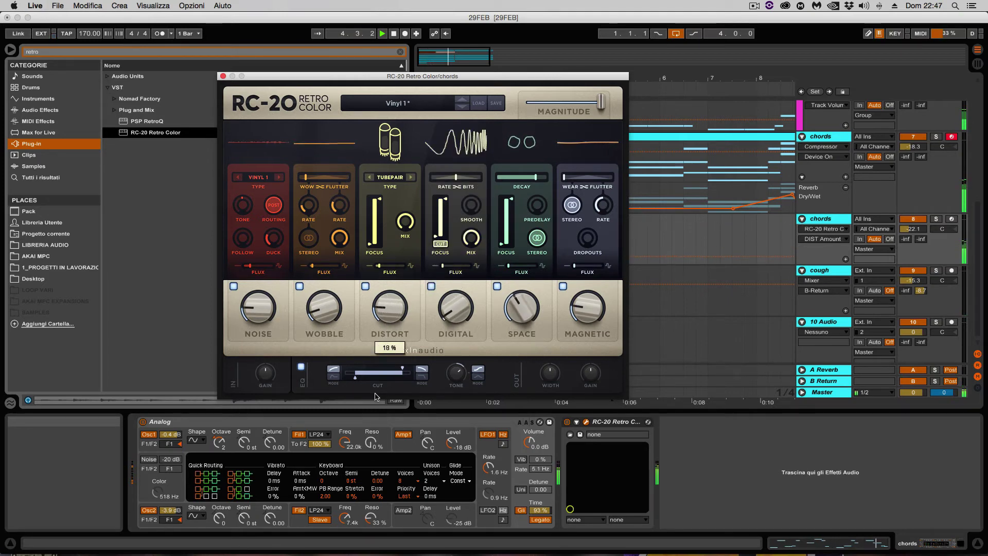
left_click_drag(359, 375, 365, 376)
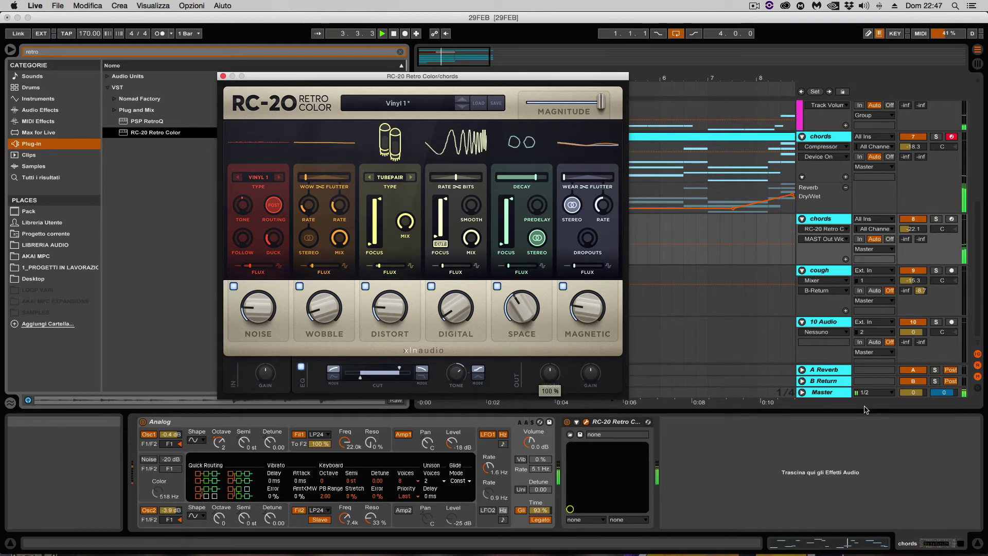
Step: Find bx_meter among the plug-ins, load it on the Master with Float switched off, and close both plug-in windows
left_click(828, 392)
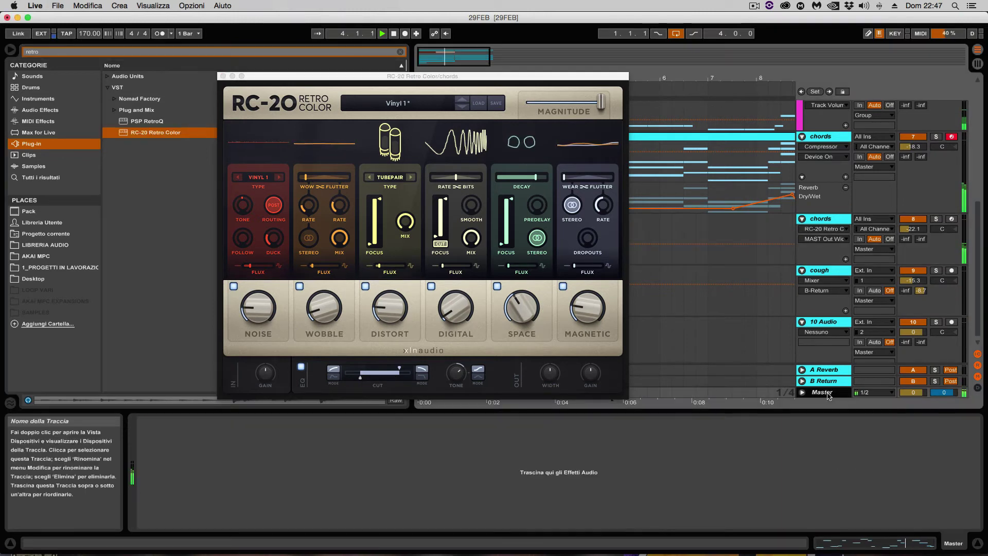
left_click(93, 49)
type("e")
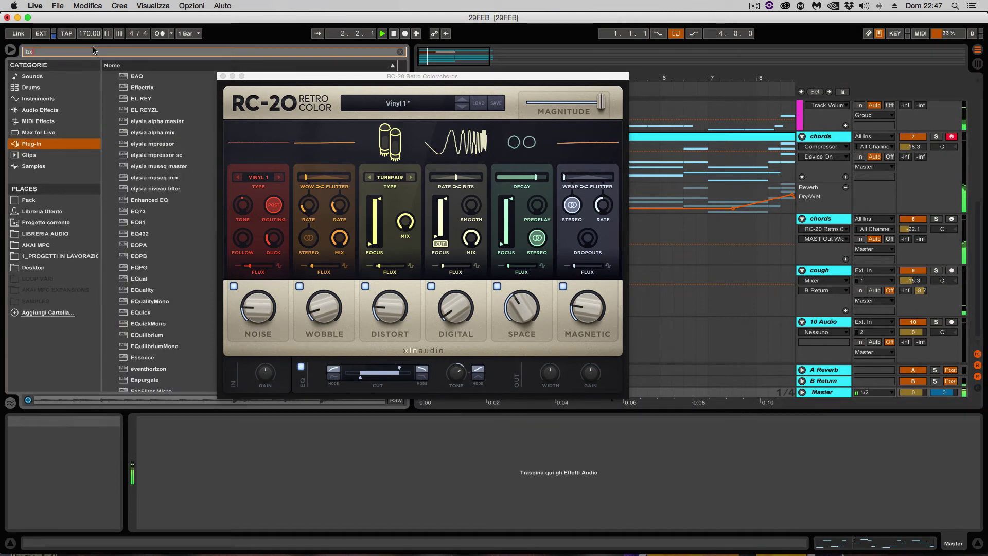
double_click(144, 225)
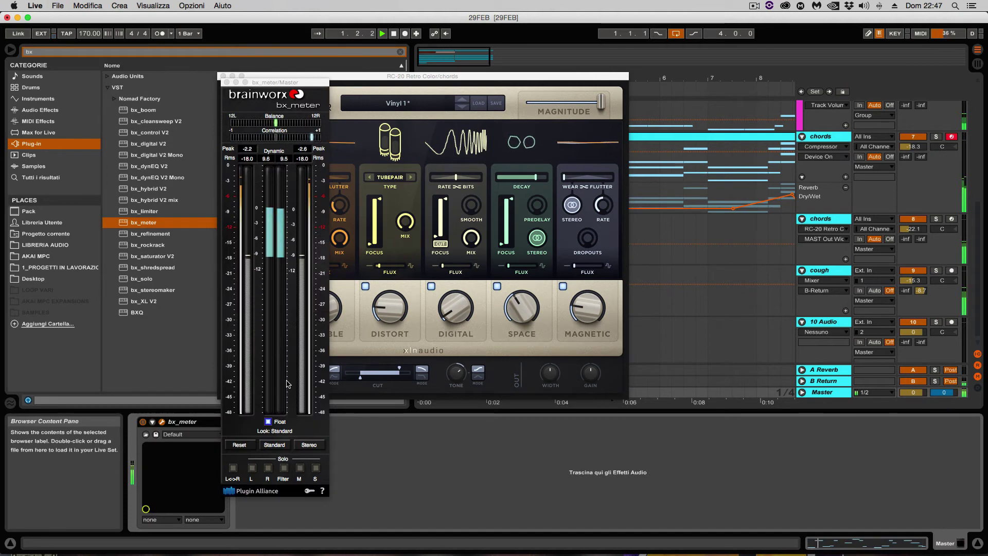
left_click(269, 421)
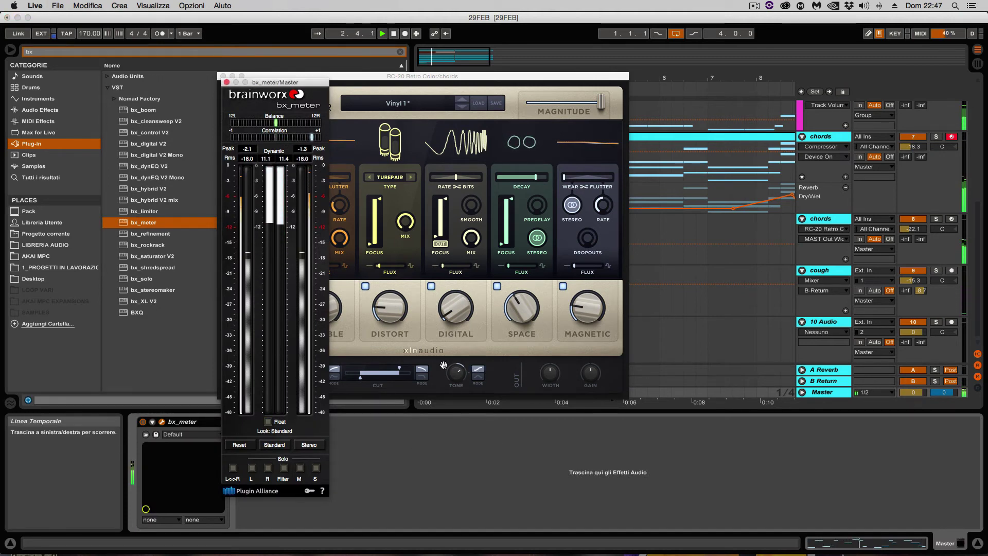
left_click(226, 82)
left_click(223, 76)
Step: Set the my drums group volume to -2.7 dB and the real drm track volume to -7.6 dB
scroll(868, 210, "up", 5)
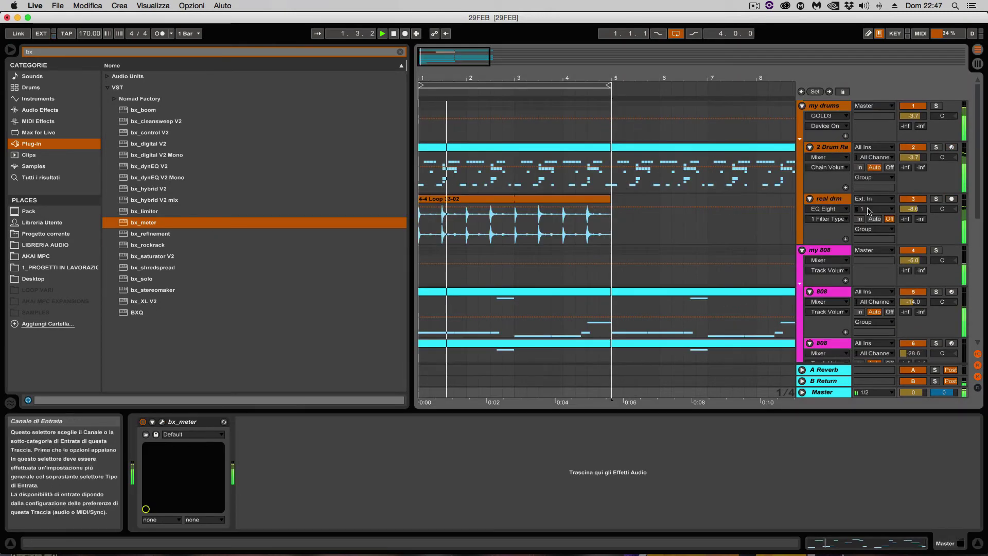
left_click(910, 118)
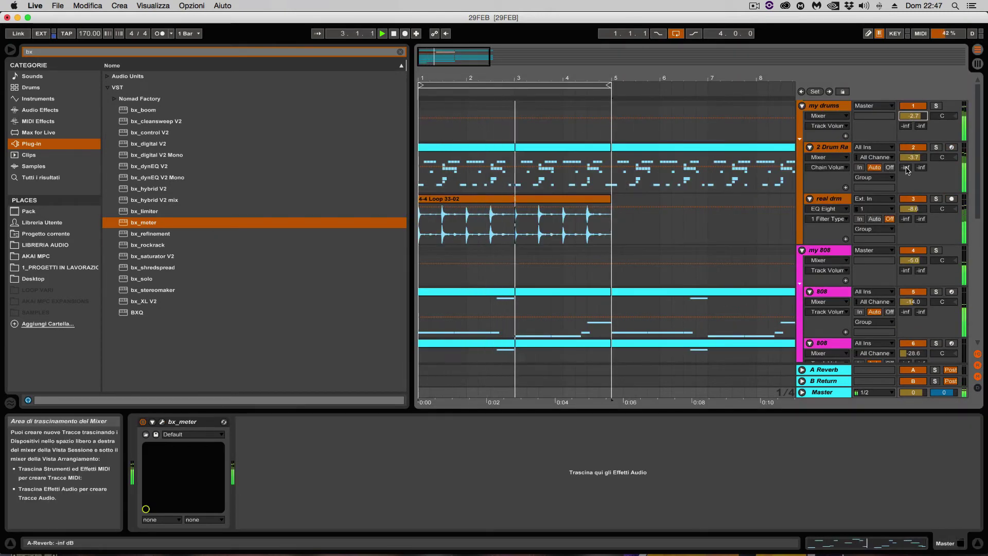
left_click(905, 206)
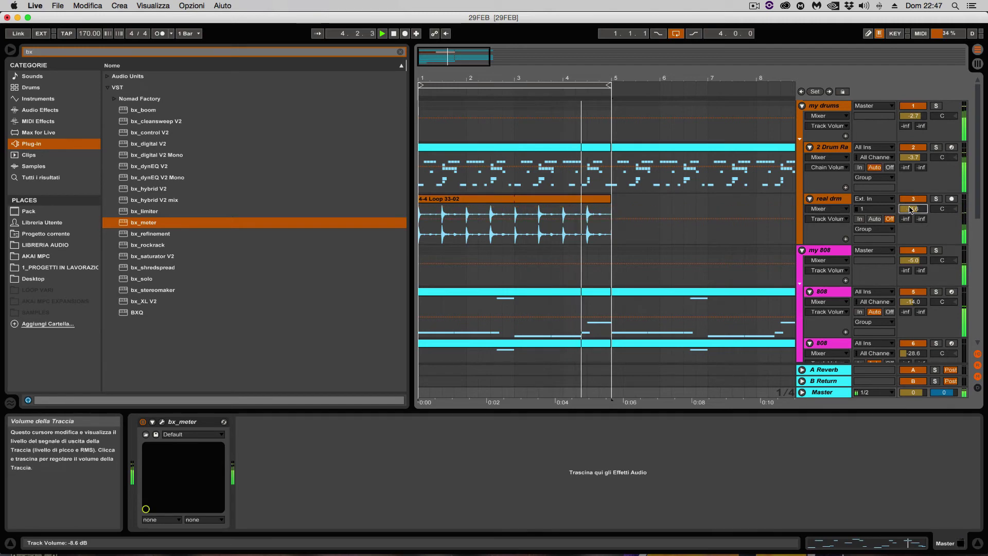
scroll(800, 177, "down", 1)
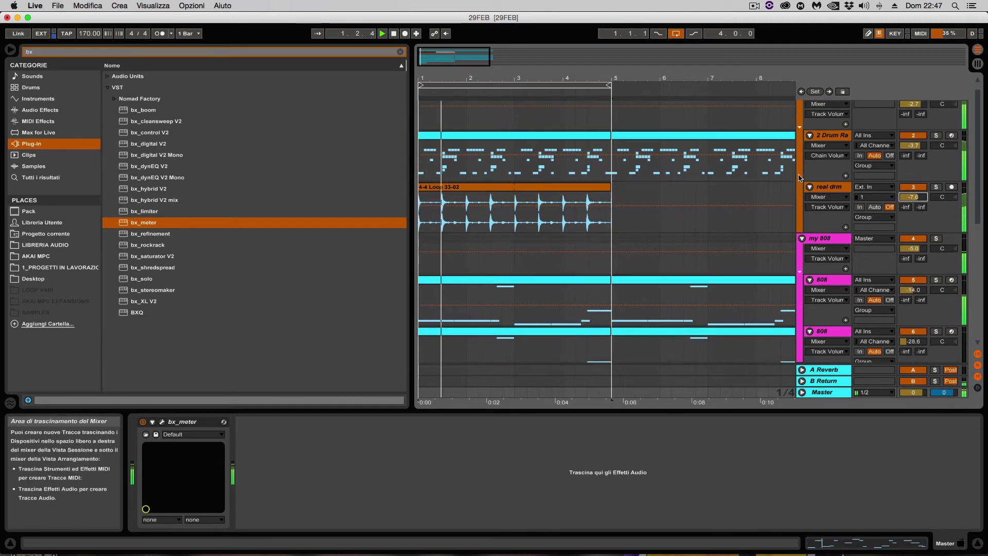
Step: Duplicate the real drm track, lower the copy's volume to -17.9 dB and solo it
left_click(823, 187)
right_click(823, 187)
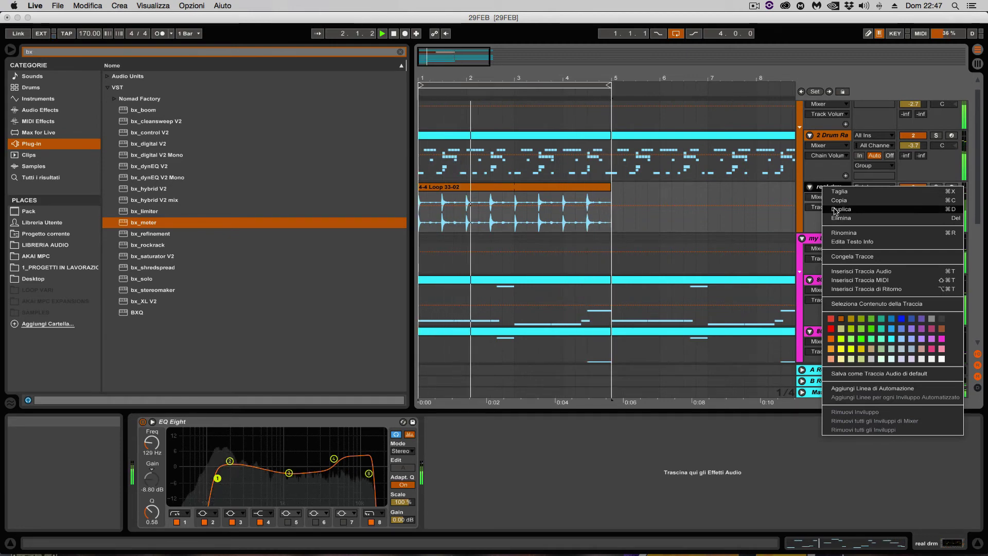
left_click(834, 209)
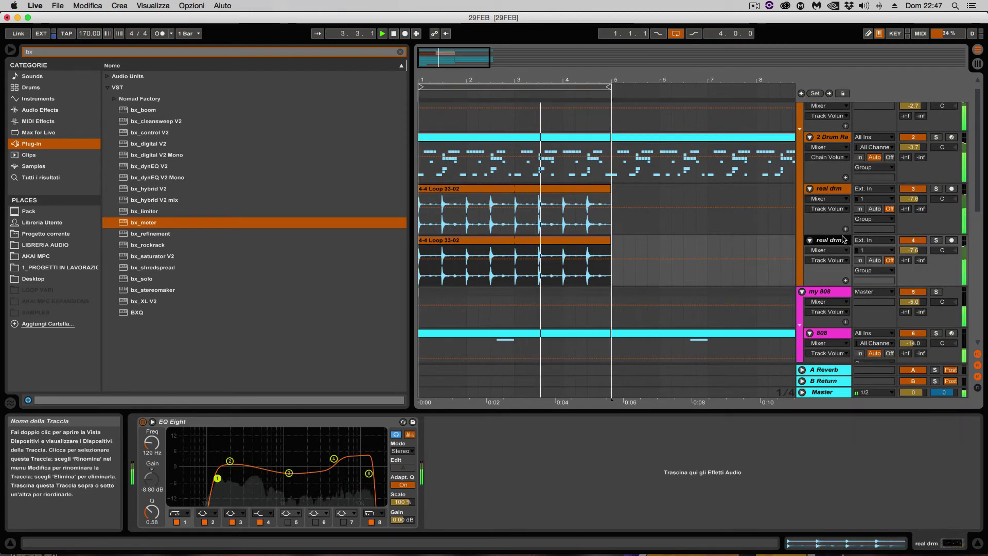
left_click_drag(912, 250, 913, 252)
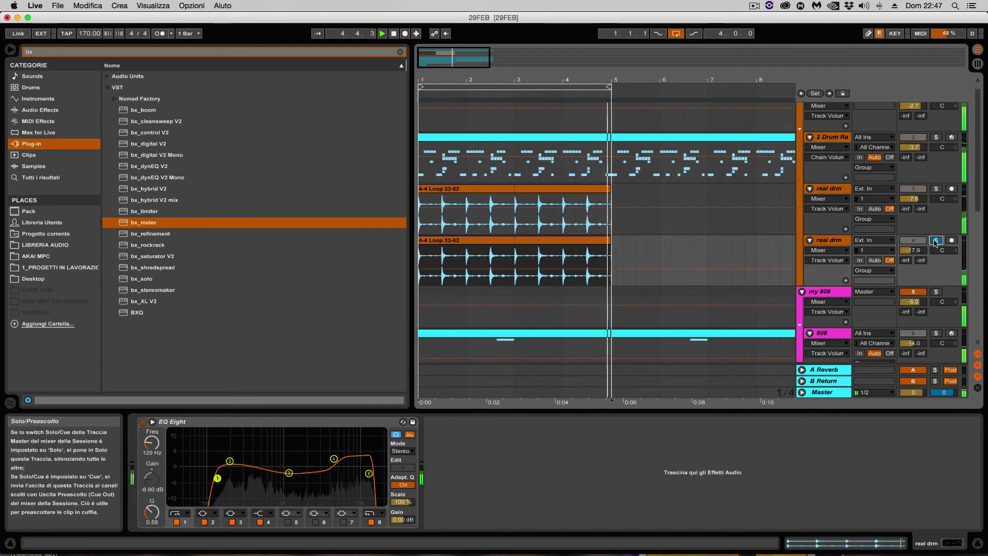
Step: Open the duplicated real drm loop clip, turn off draw mode and show the clip's volume envelope
double_click(455, 240)
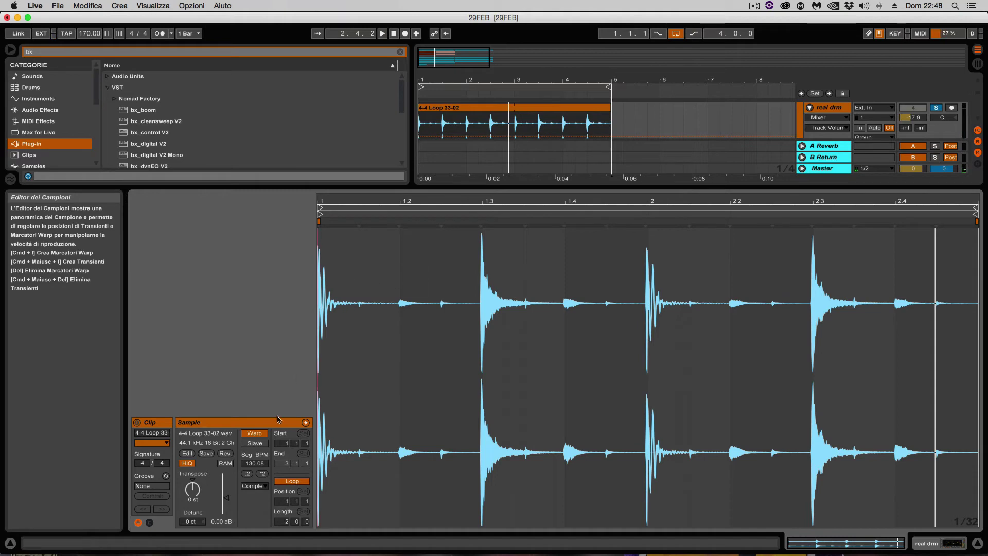
left_click(867, 32)
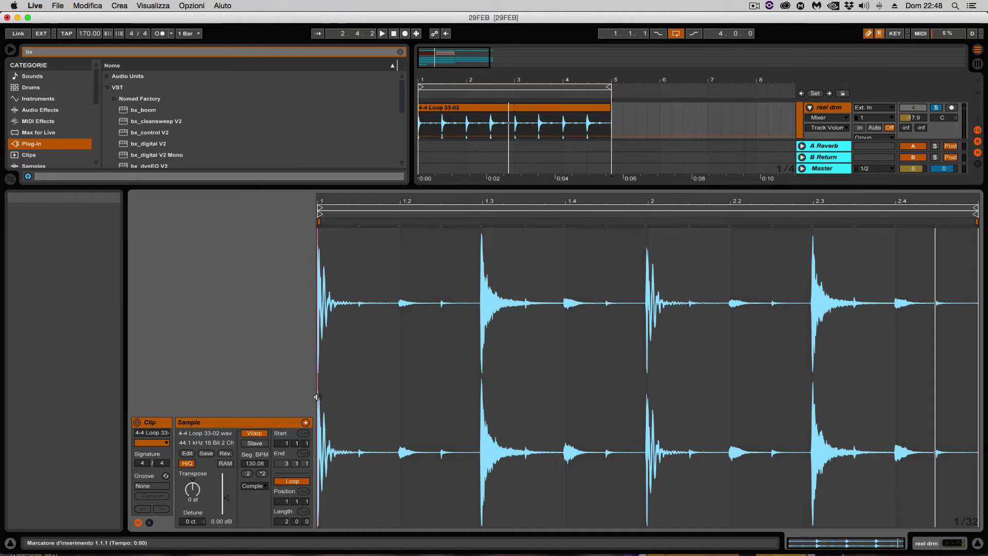
left_click(149, 522)
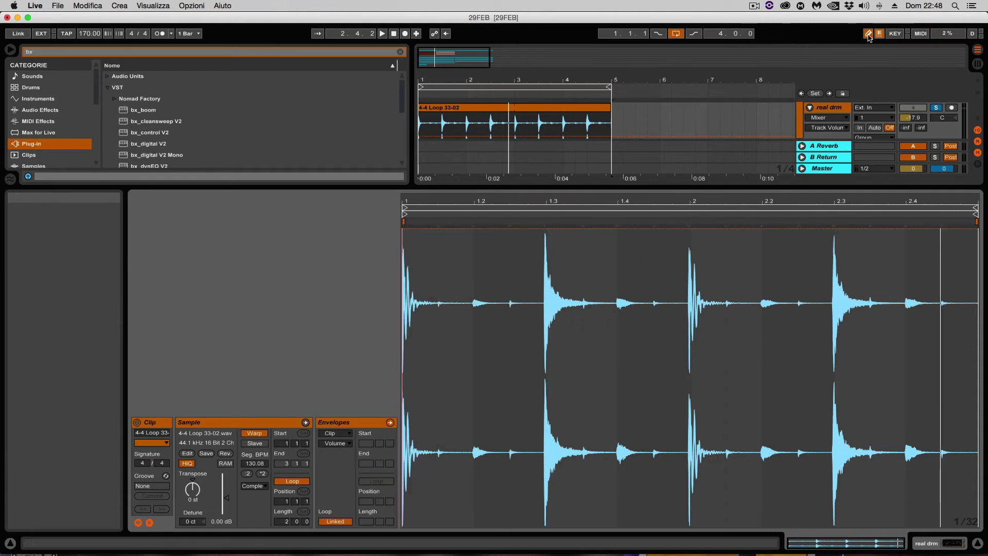
Step: Try to pull the clip's volume envelope down to silence from the start up to 1.3.1, then undo it
left_click_drag(546, 279, 374, 284)
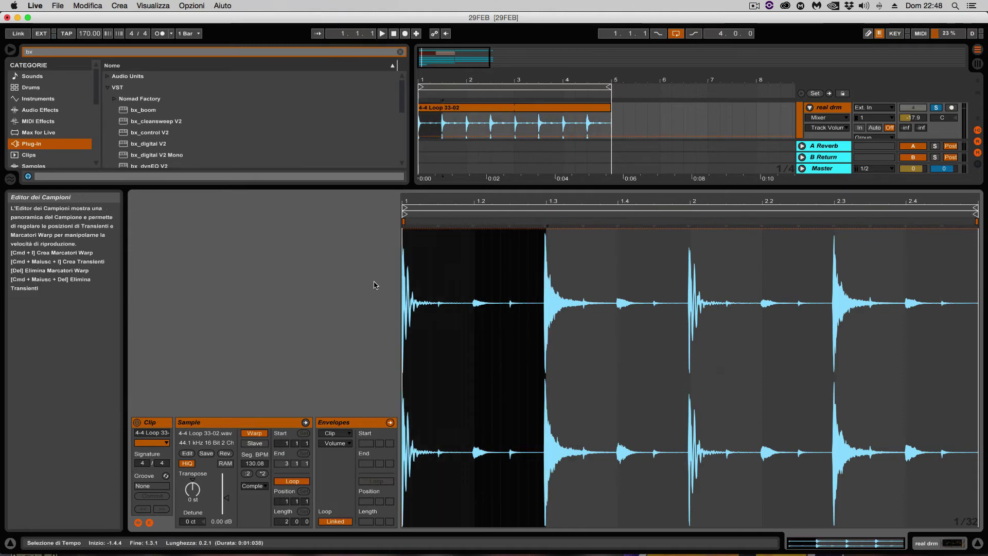
left_click_drag(463, 230, 463, 524)
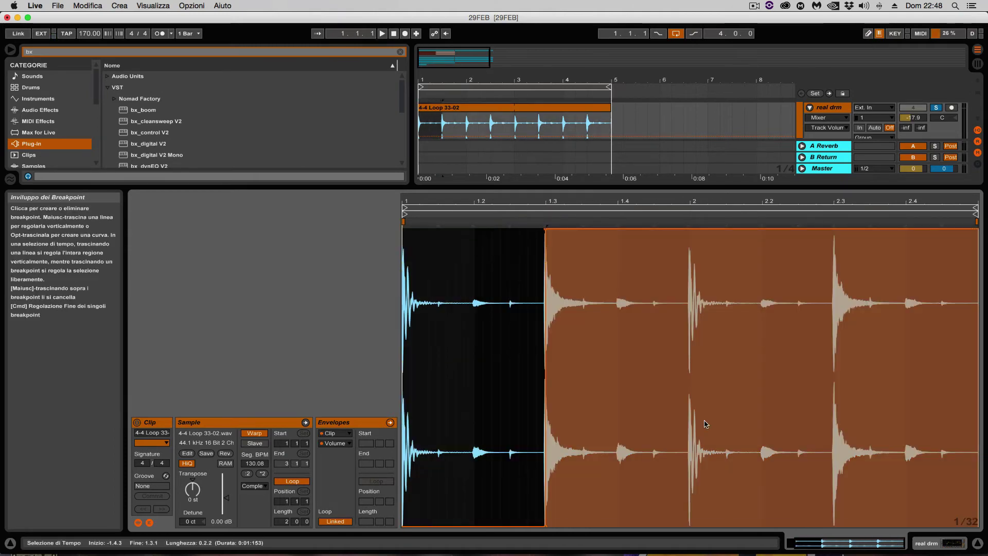
left_click(590, 391)
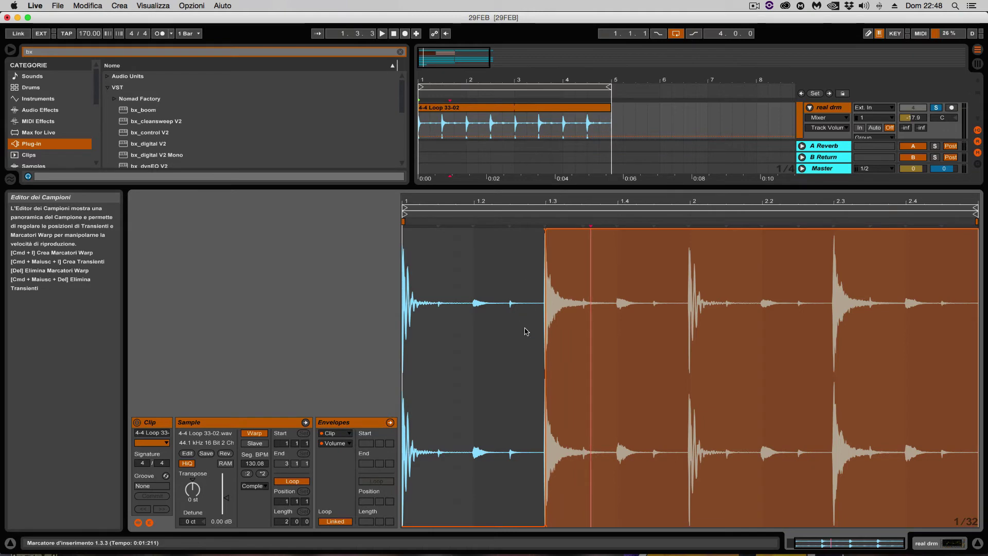
key("super+z")
Step: Lower the clip's volume envelope to silence from the start up to 1.2.4, just before the first snare
scroll(516, 249, "up", 5)
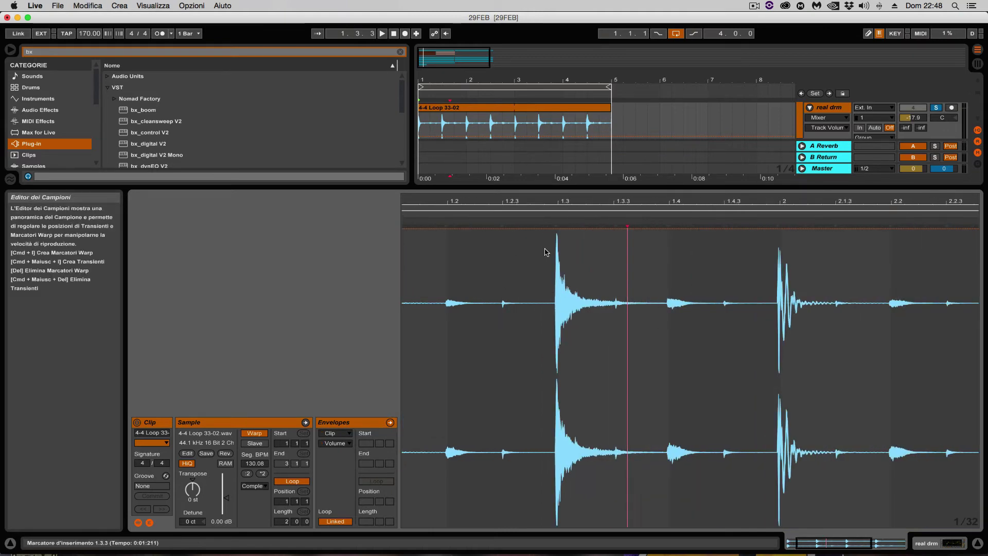
key("Home")
key("super+shift+z")
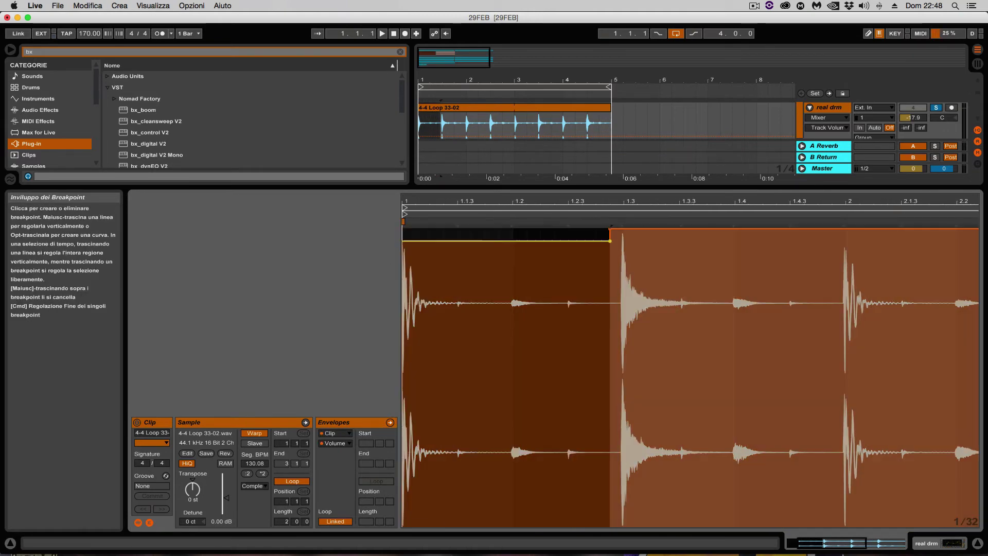
scroll(584, 393, "right", 3)
scroll(566, 392, "left", 5)
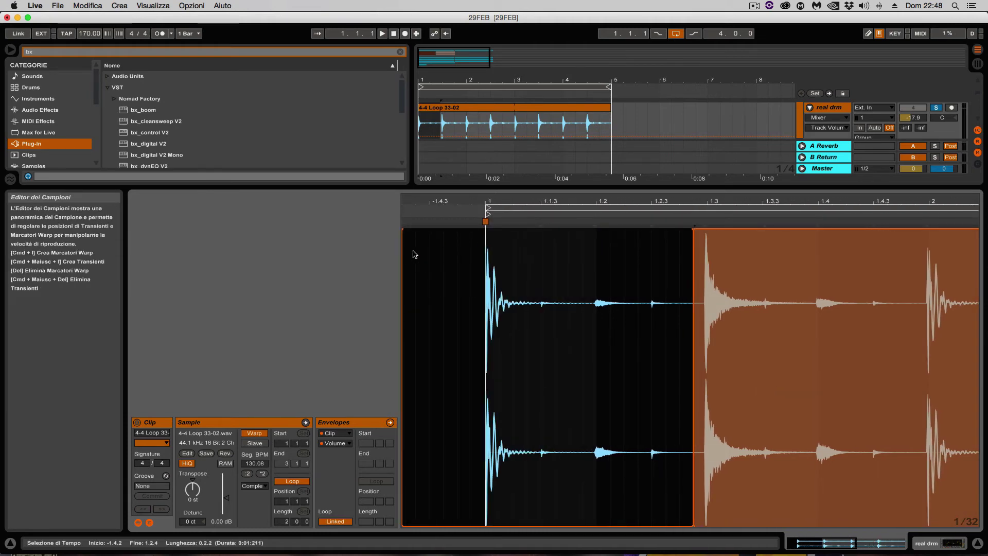
left_click_drag(489, 372, 689, 377)
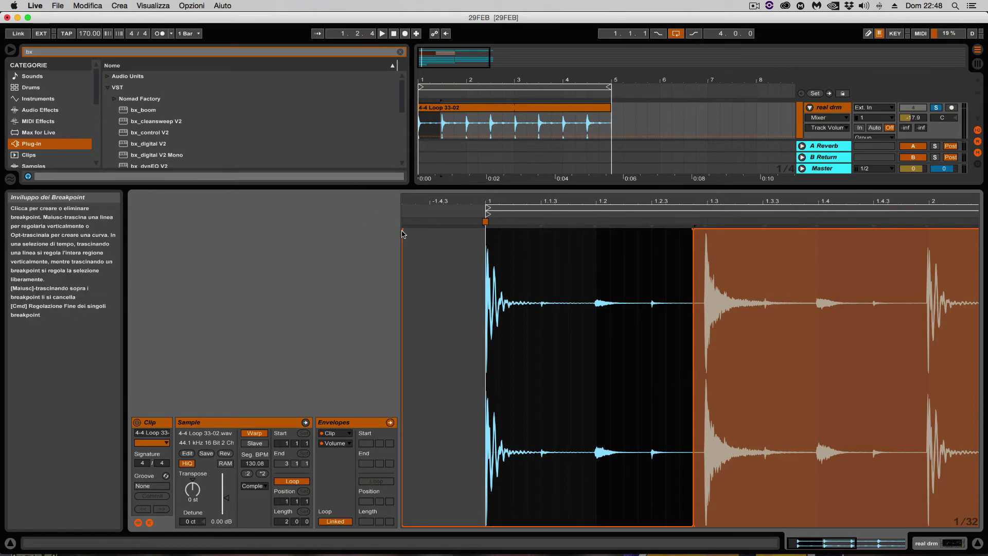
left_click(402, 529)
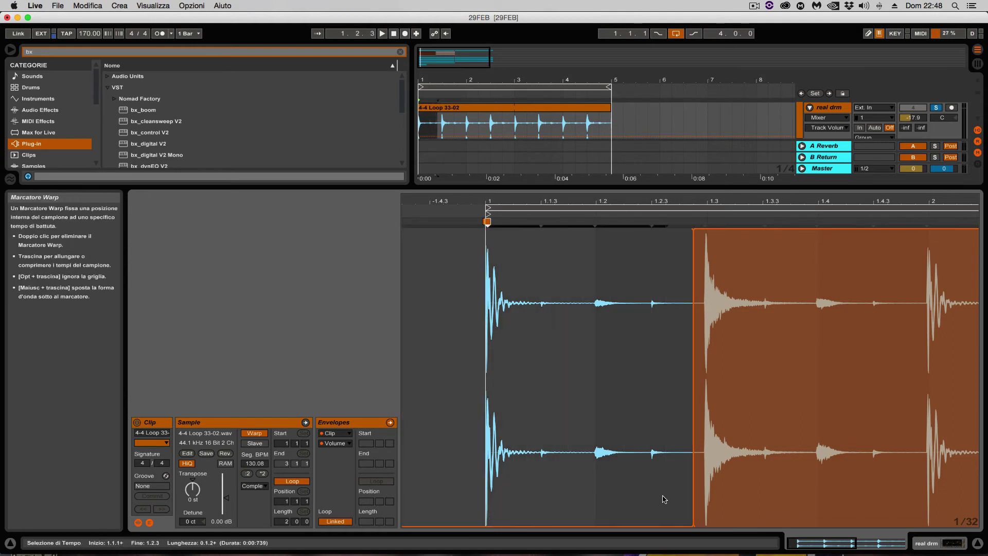
Step: Lower the volume envelope to silence from 1.3.4 to 2.2.4 and from 2.4.1 to 3.1.1, leaving the snare hits
left_click(576, 334)
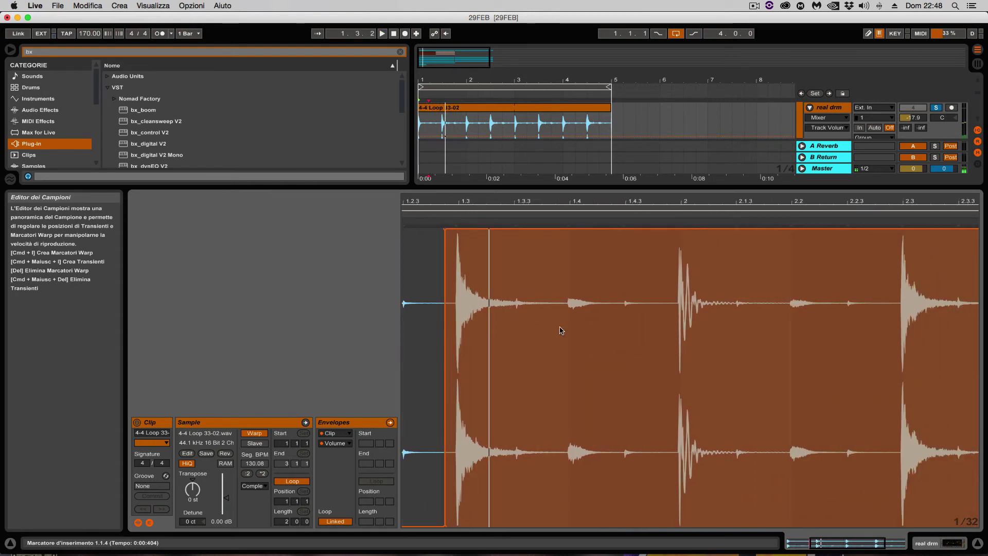
left_click_drag(574, 332, 791, 252)
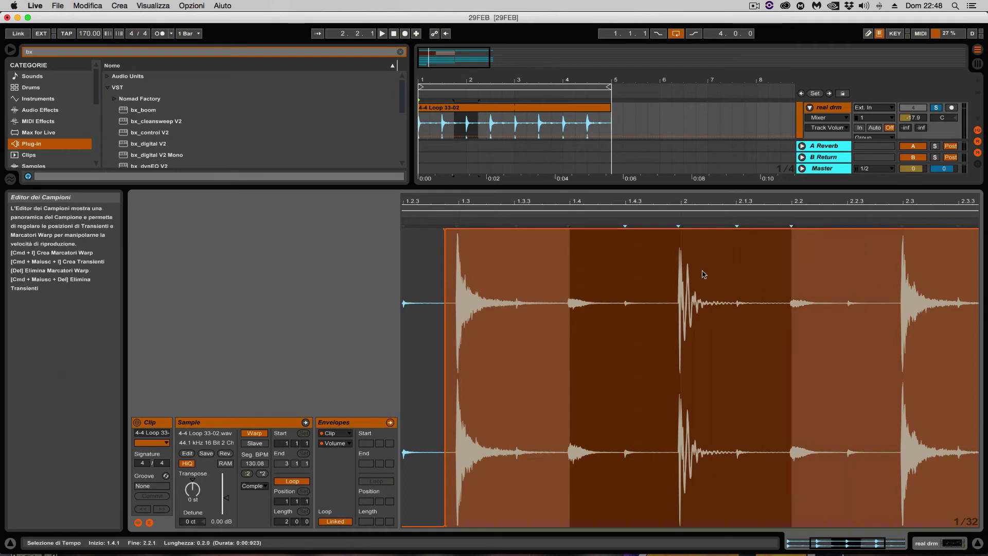
left_click(894, 295)
mouse_move(890, 295)
left_mouse_down()
mouse_move(542, 303)
mouse_move(568, 309)
left_mouse_up()
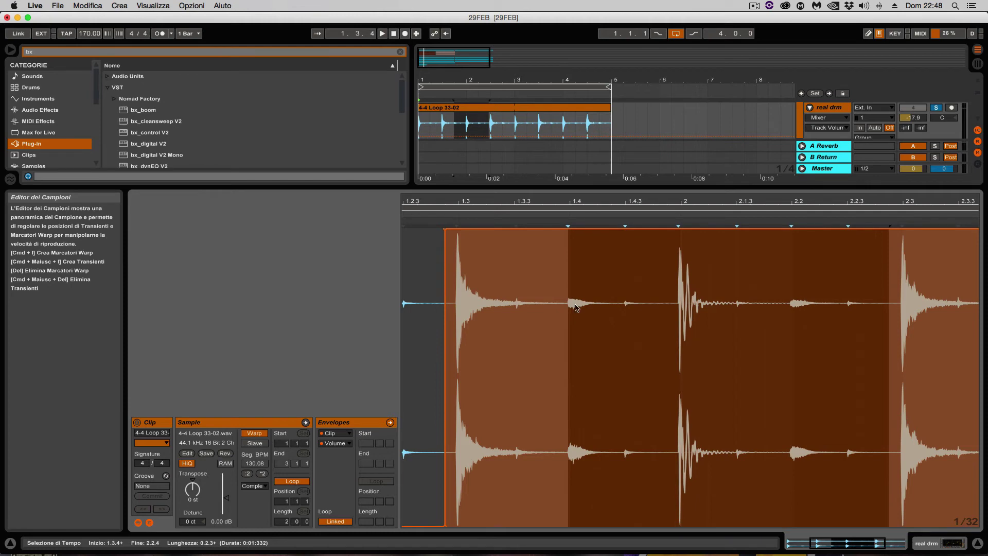
left_click_drag(686, 229, 693, 527)
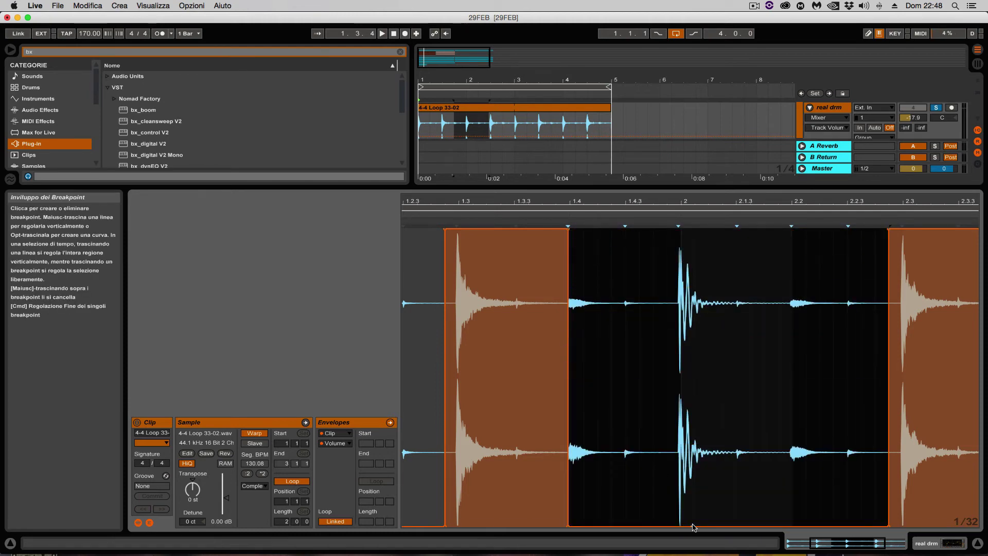
scroll(693, 493, "right", 3)
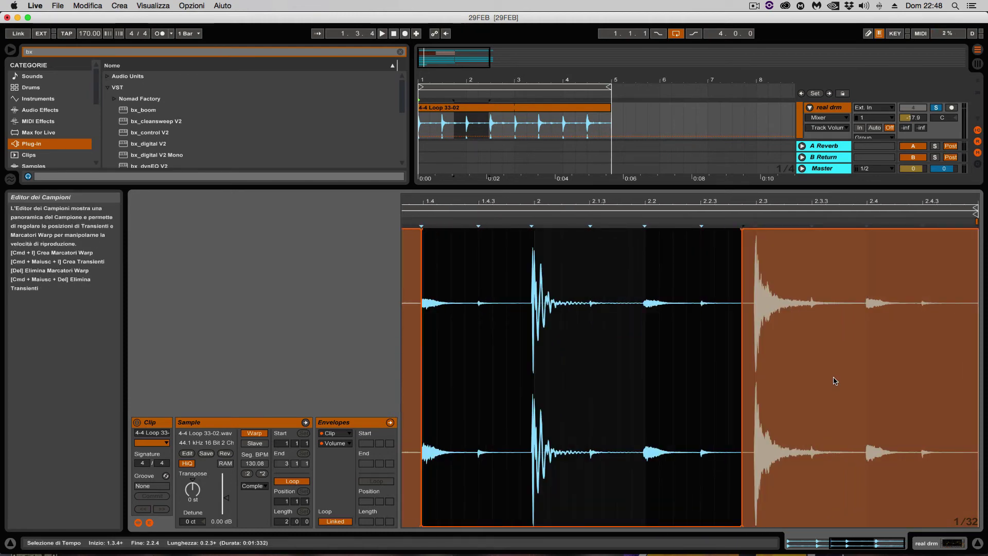
left_click_drag(864, 346, 976, 358)
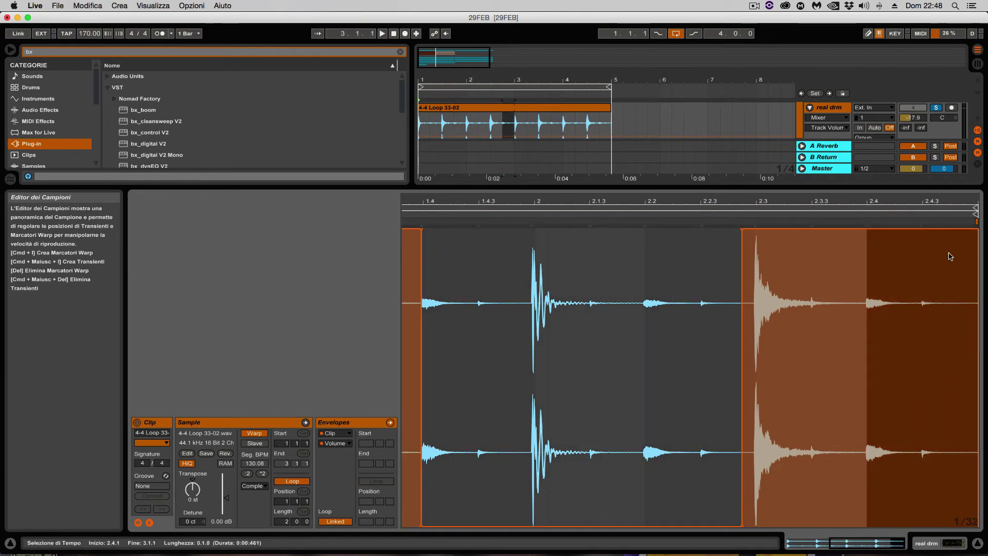
left_click_drag(941, 230, 941, 527)
Step: Play the loop, hide the clip detail and set the duplicated real drm track's volume to -18.2 dB
key("space")
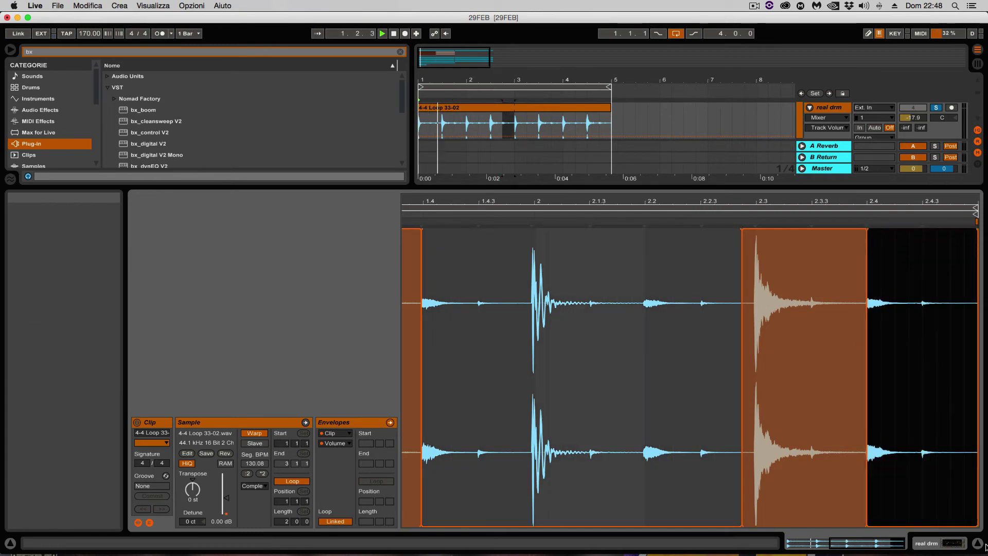
left_click(977, 542)
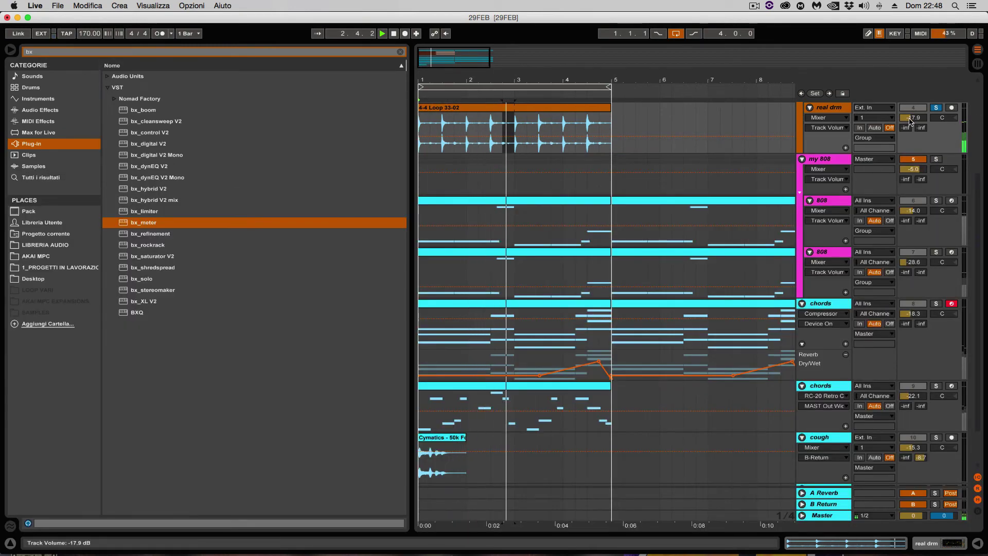
left_click_drag(911, 119, 911, 121)
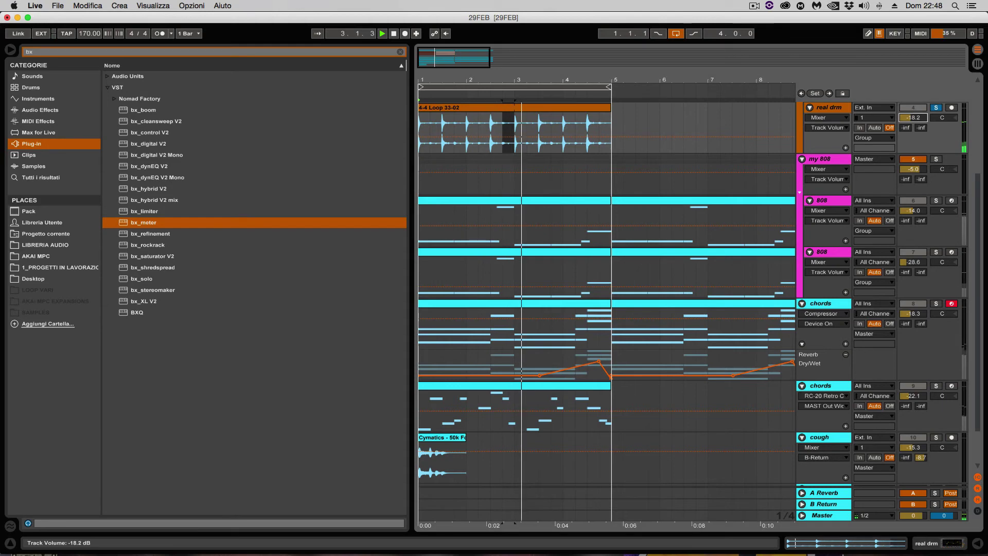
Step: Reopen the clip detail and undo the volume envelope edits and the volume changes on the duplicated real drm track
double_click(838, 103)
key("shift+Tab")
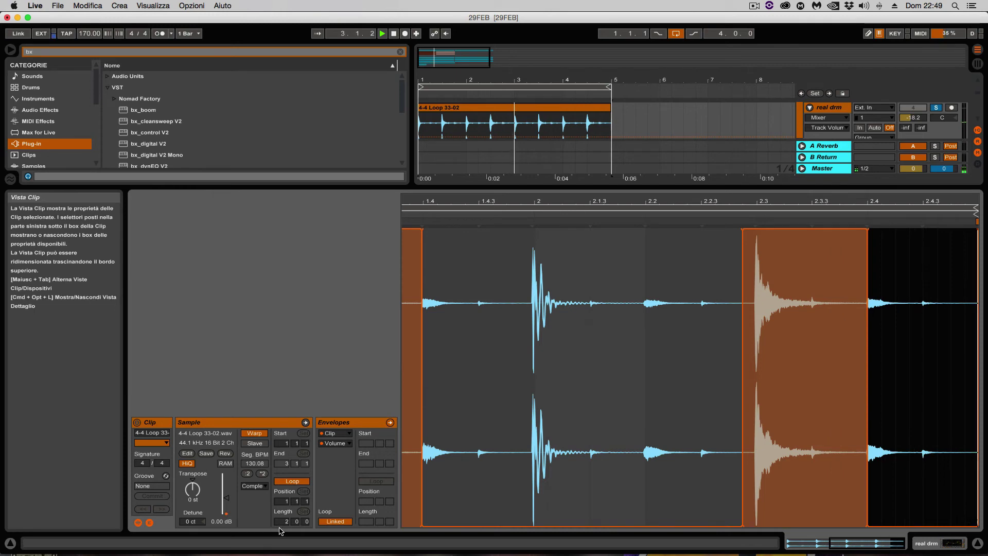
key("super+a")
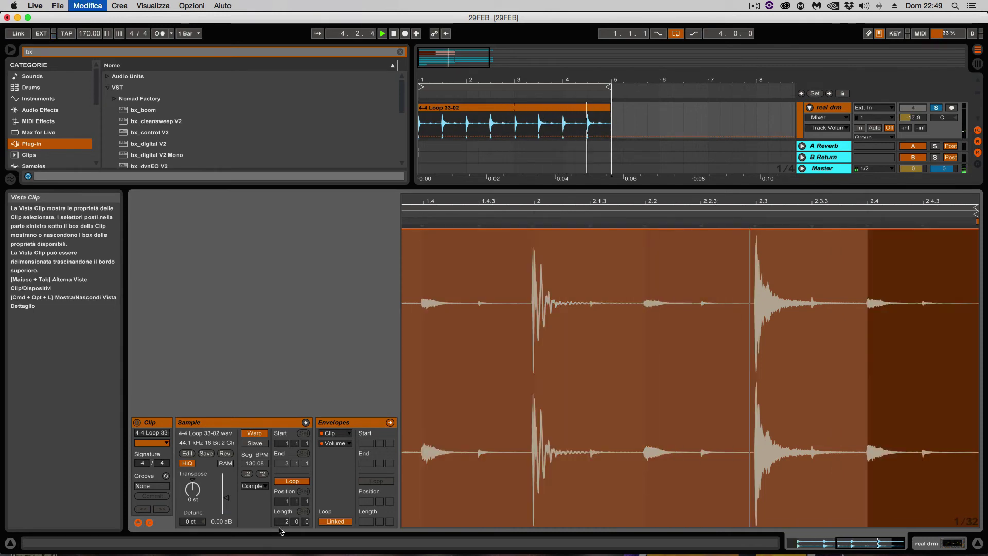
key("Escape")
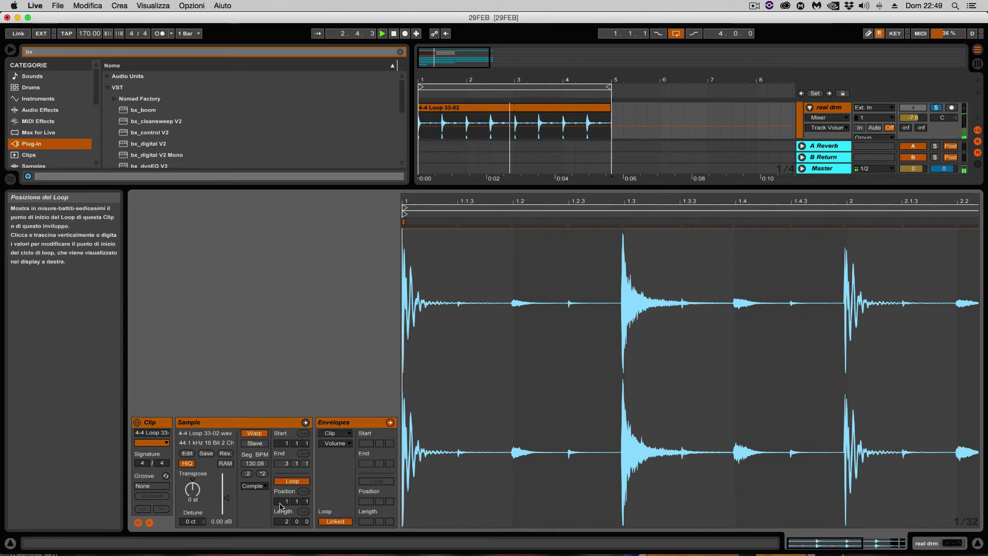
Step: Try the Tones warp mode on the loop clip, then set it to Beats with Preserve on Transients
left_click(254, 486)
left_click(252, 498)
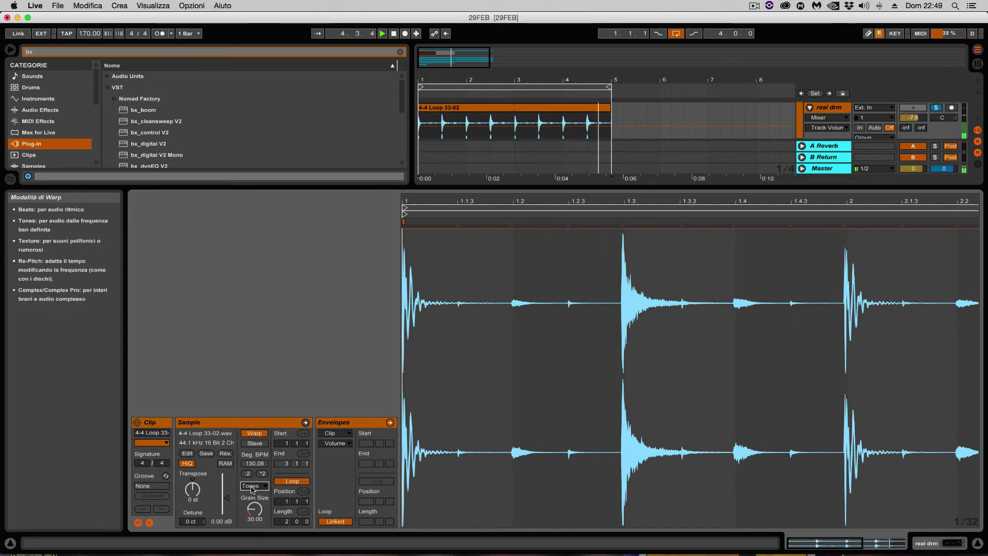
left_click(253, 486)
left_click(252, 492)
left_click(246, 508)
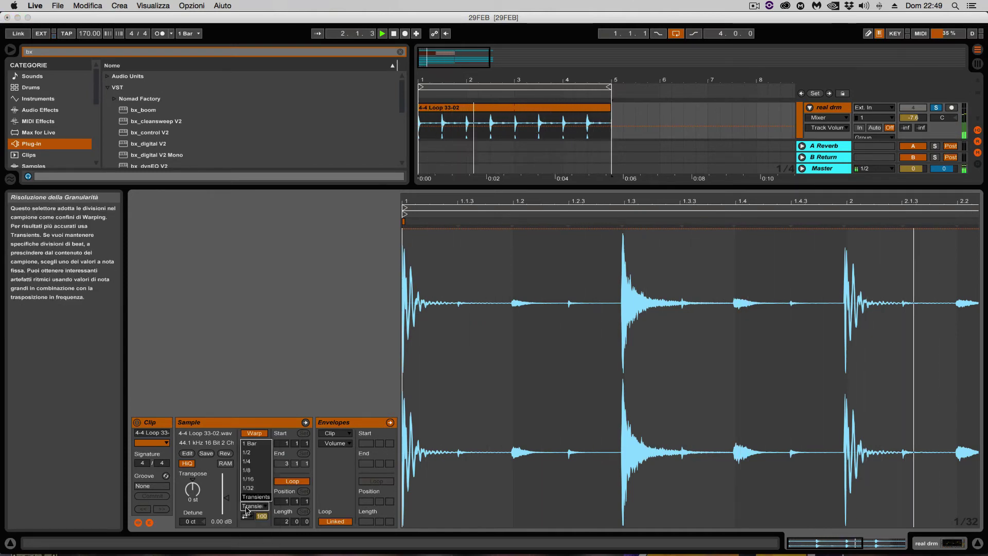
left_click(255, 496)
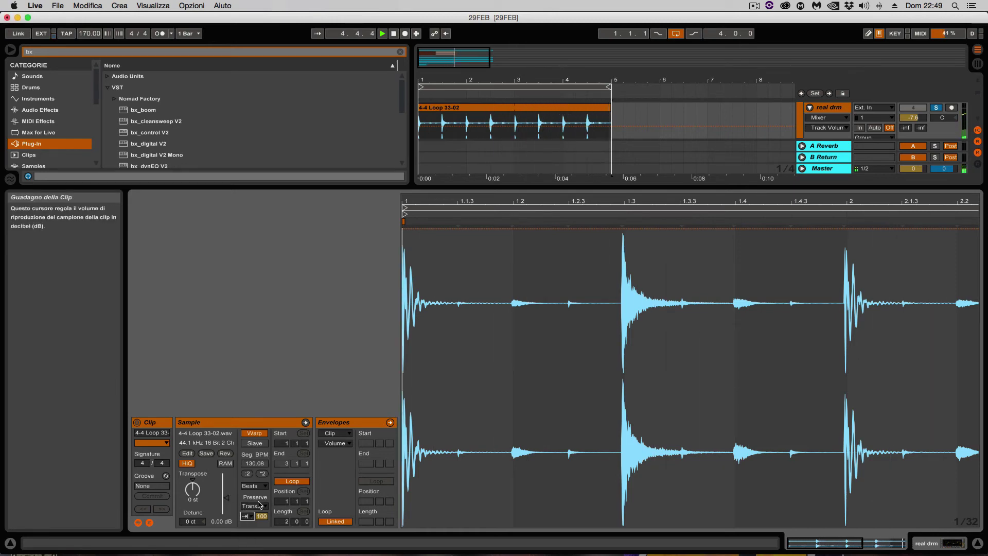
Step: Compare transient loop modes, set looping off with a transient envelope of 50, and transpose the clip by -12 st
left_click_drag(261, 516, 261, 518)
left_click(245, 515)
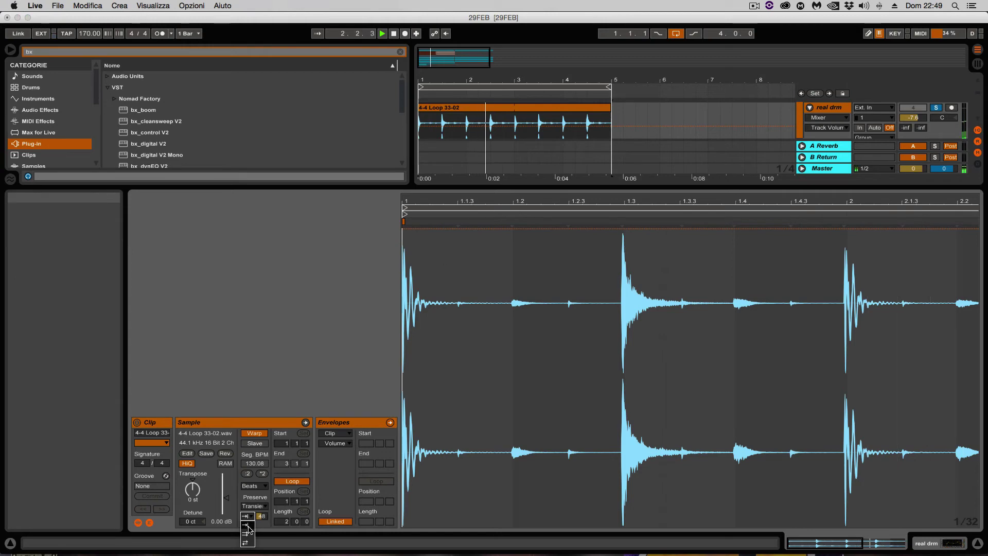
left_click(247, 525)
left_click_drag(261, 516, 261, 521)
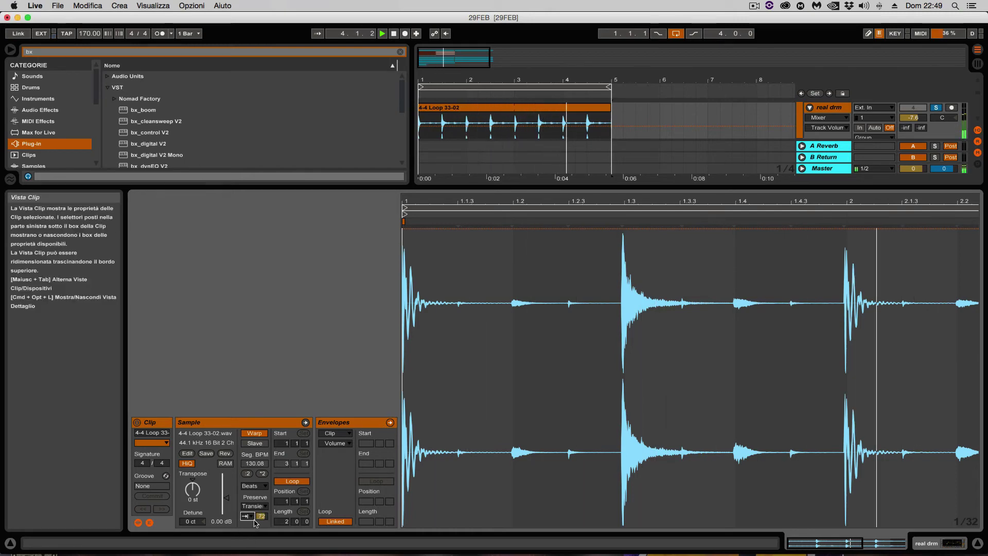
left_click_drag(261, 515, 261, 512)
left_click(245, 542)
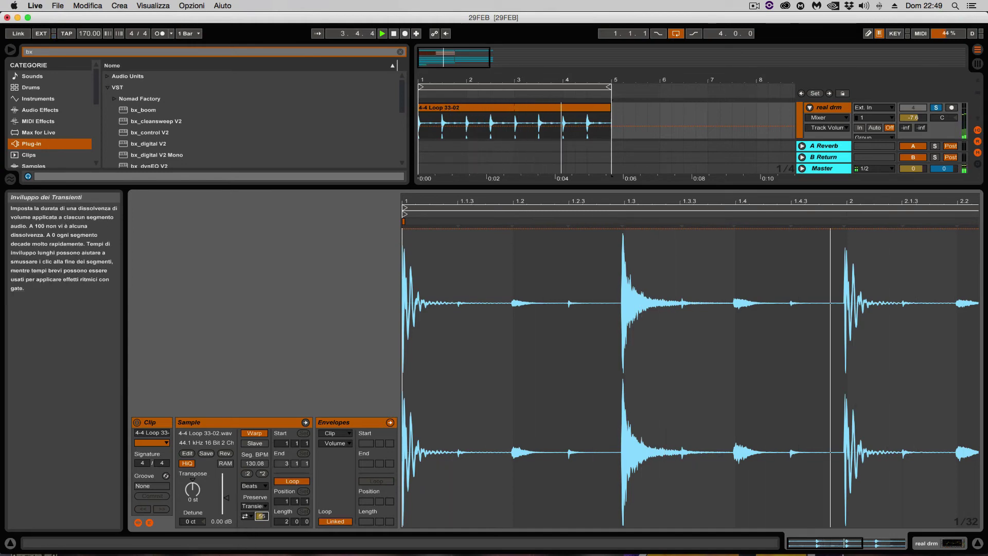
left_click(245, 516)
left_click(248, 523)
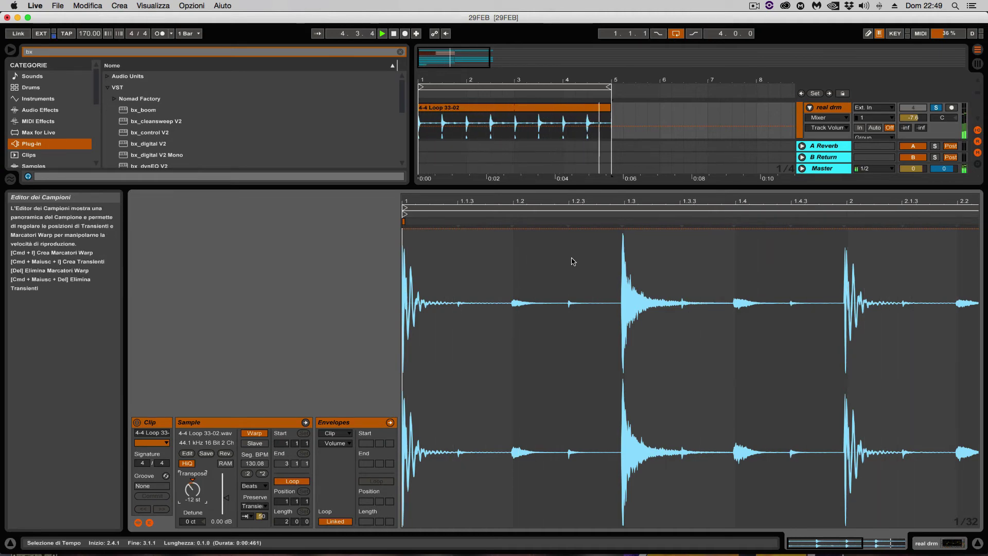
Step: Silence the clip's volume envelope up to 1.2.4, from 1.3.4 to 2.2.4 and from about 2.3.4 to the end, keeping the snares
left_click_drag(596, 269, 404, 247)
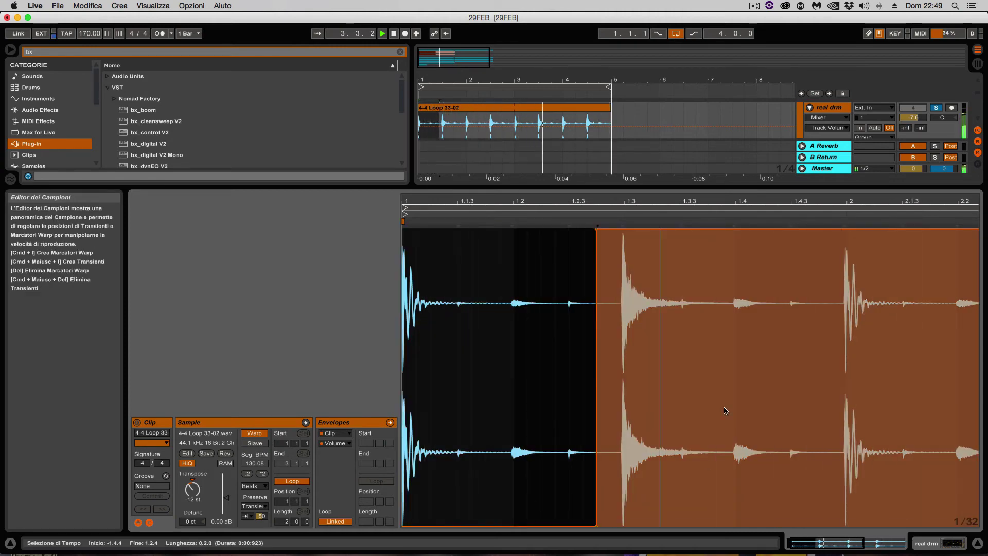
scroll(725, 411, "right", 8)
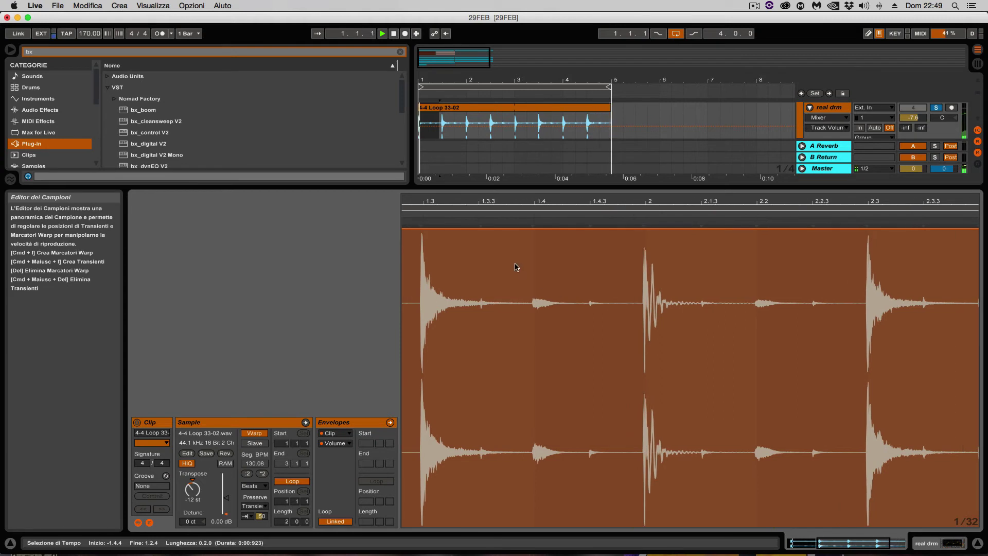
left_click_drag(522, 257, 851, 332)
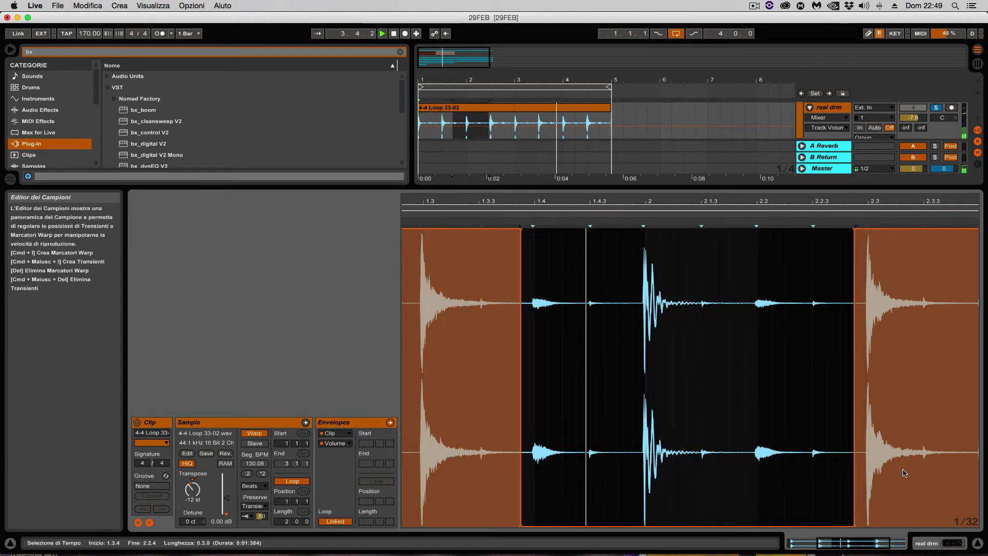
scroll(904, 473, "right", 3)
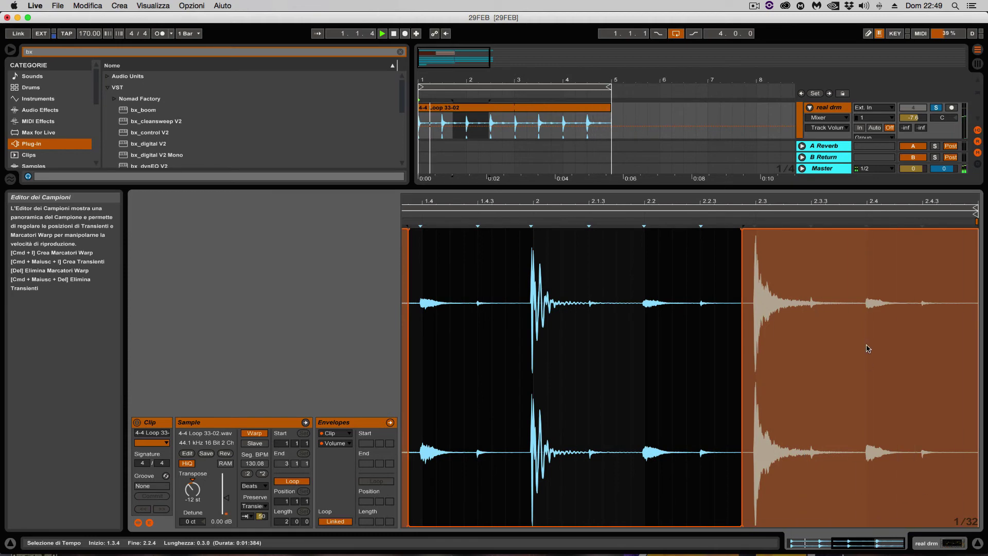
left_click_drag(870, 231, 975, 237)
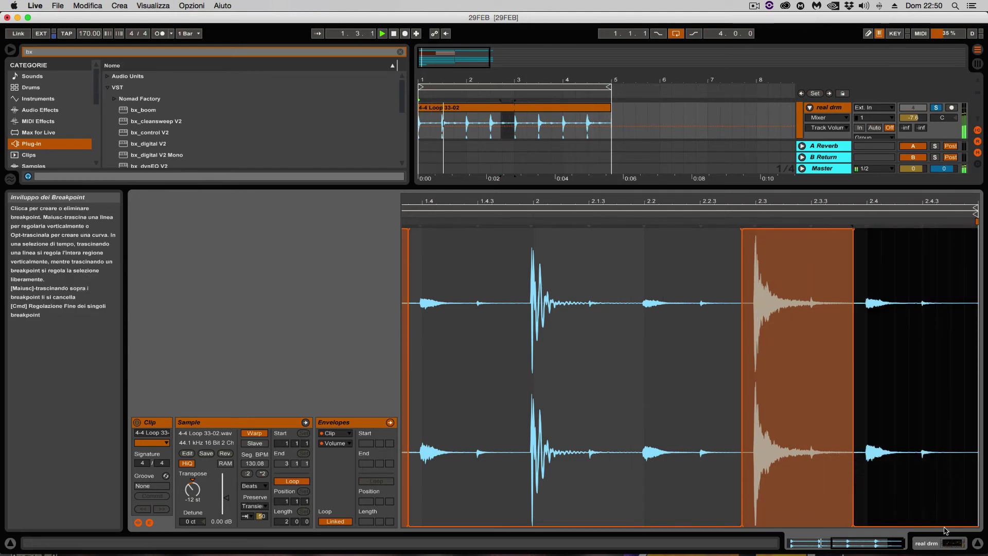
Step: Hide the clip detail, set the lower real drm track's A-Reverb send to 0 dB and its track volume to -20 dB
left_click(976, 543)
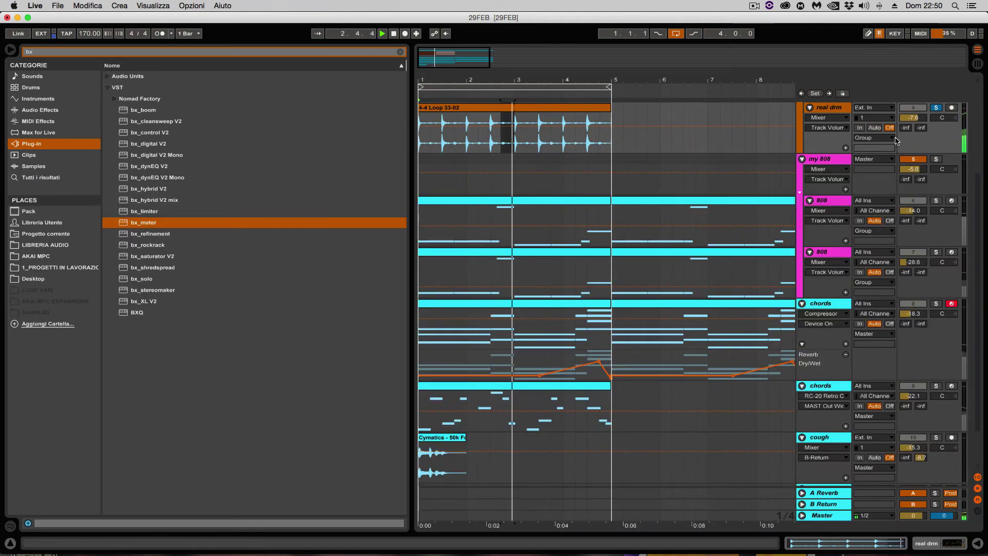
left_click_drag(906, 128, 906, 121)
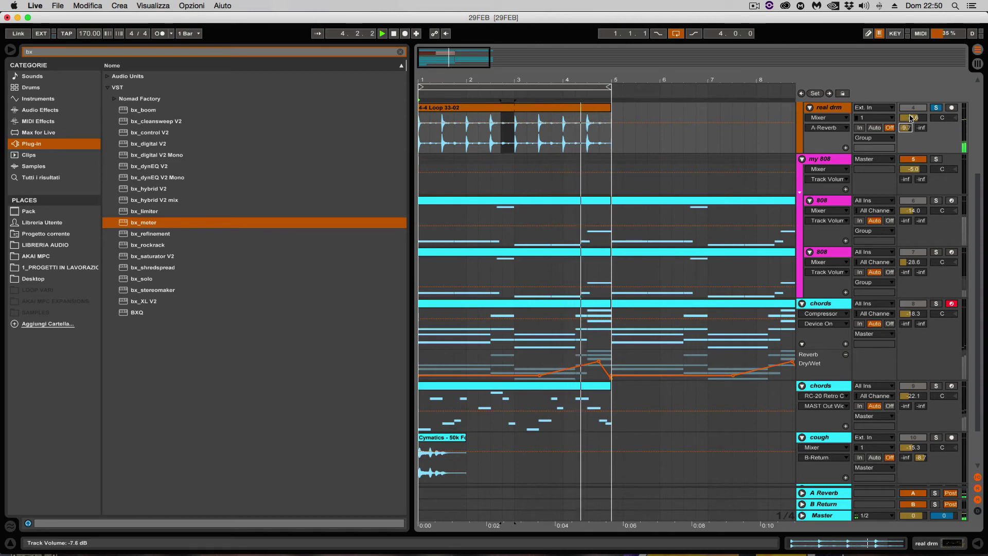
type("0")
key("Return")
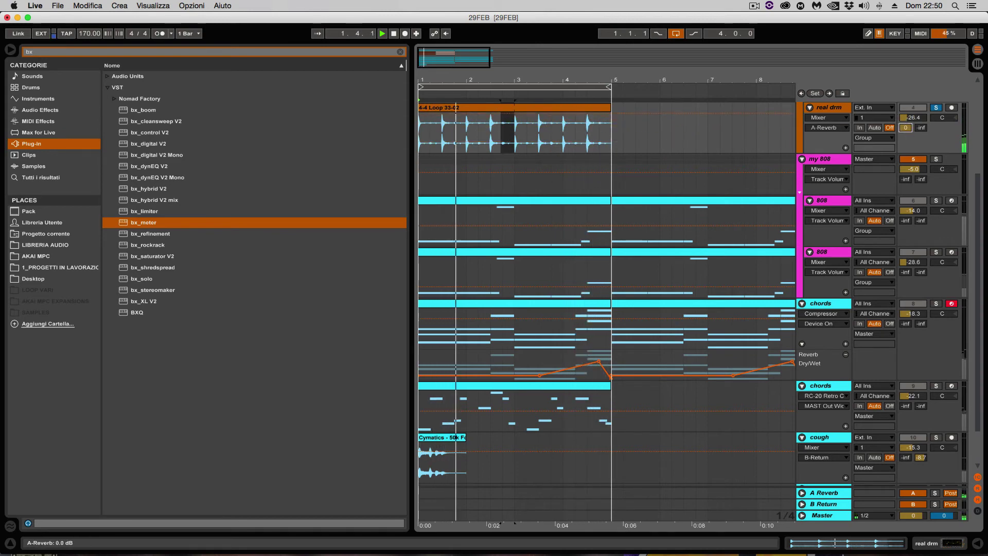
left_click(913, 117)
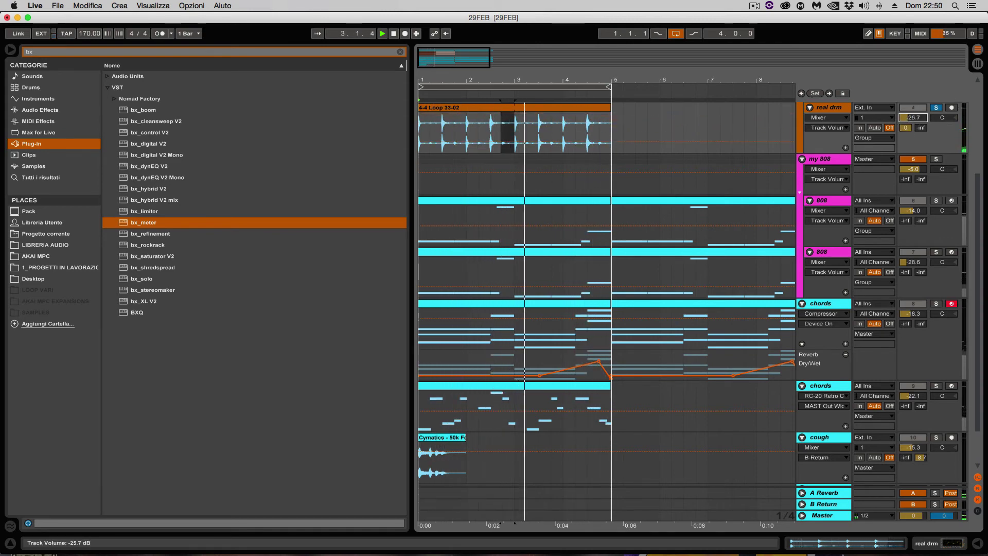
type("-20")
key("Return")
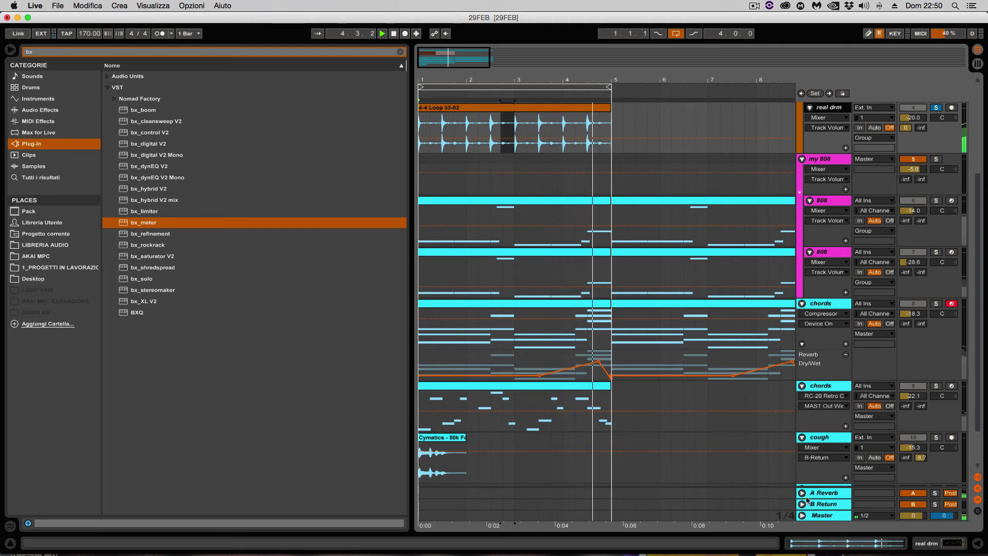
Step: On the A Reverb return, enable the reverb's Lo Cut at 1.62 kHz and set the diffusion network filters to 142 Hz low and 3.57 kHz high
double_click(823, 492)
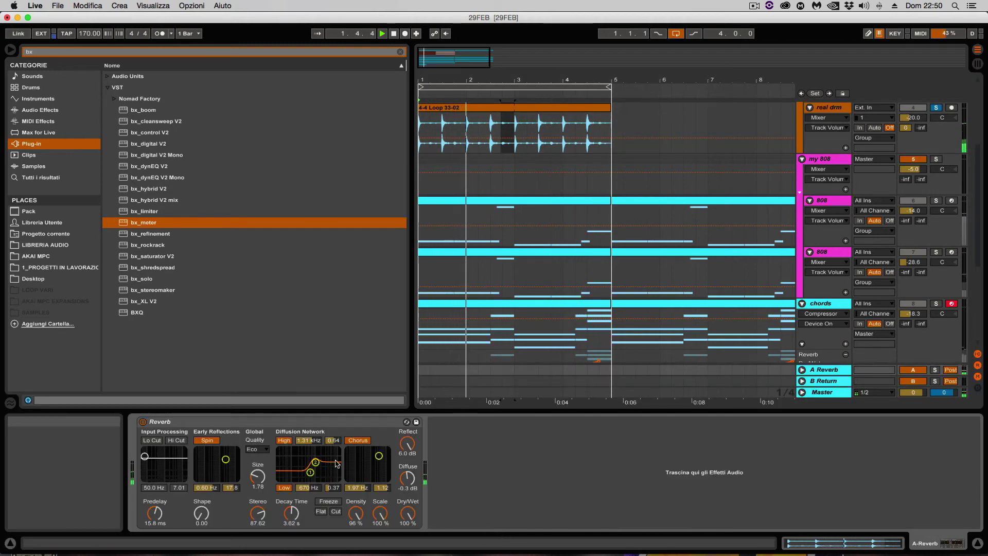
left_click(152, 440)
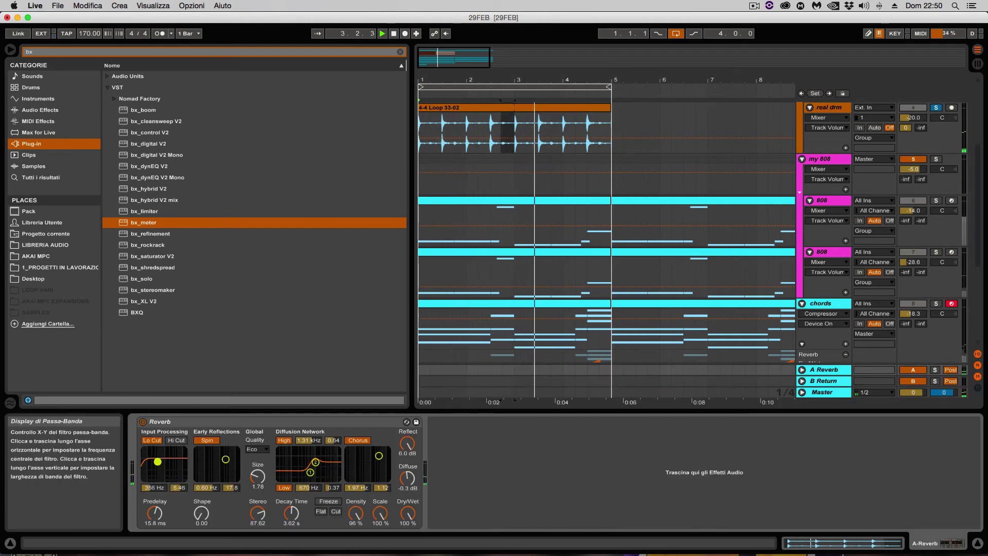
left_click_drag(157, 461, 166, 462)
left_click_drag(311, 472, 296, 463)
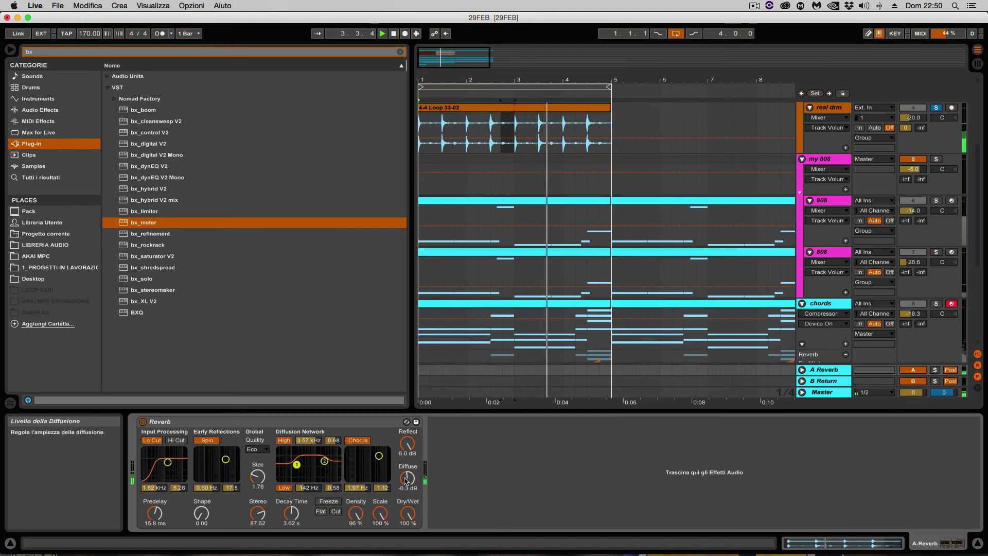
Step: Set the reverb's Diffuse to 2.6 dB, Stereo to 81.90, Size to 20.67 and Decay Time to 2.76 s
left_click_drag(257, 513, 257, 517)
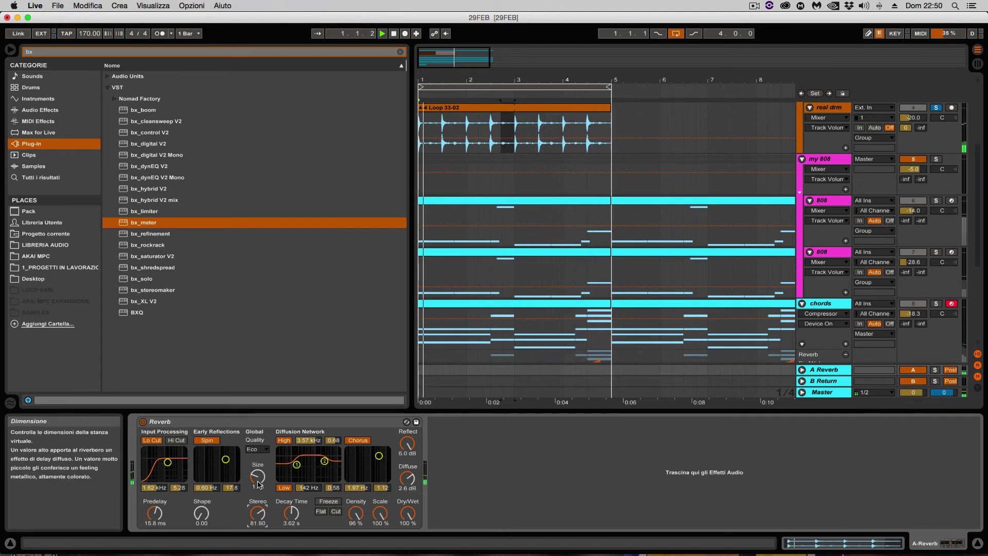
left_click_drag(257, 476, 258, 481)
left_click_drag(291, 513, 291, 494)
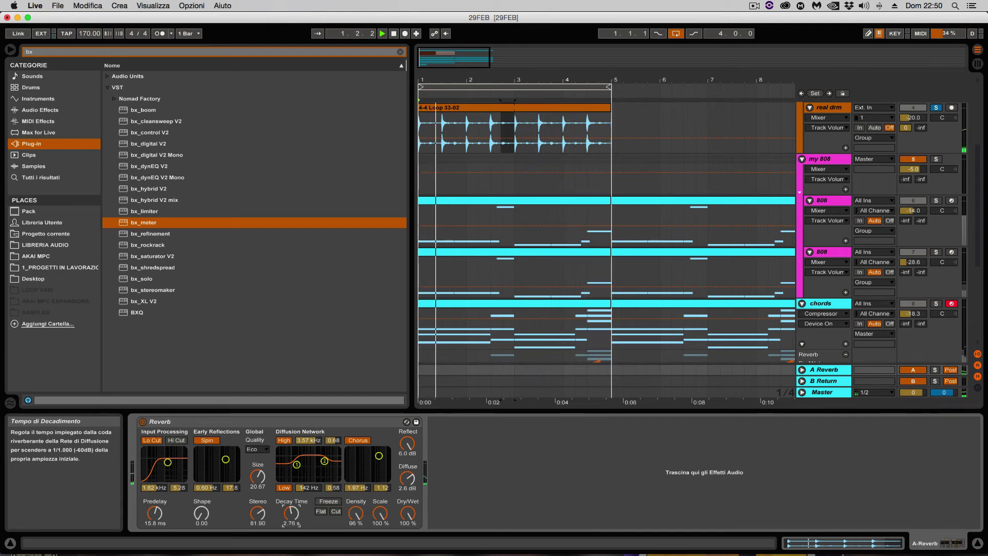
Step: Add an EQ Eight after the Reverb and make band 1 a low cut at about 300 Hz
left_click(40, 109)
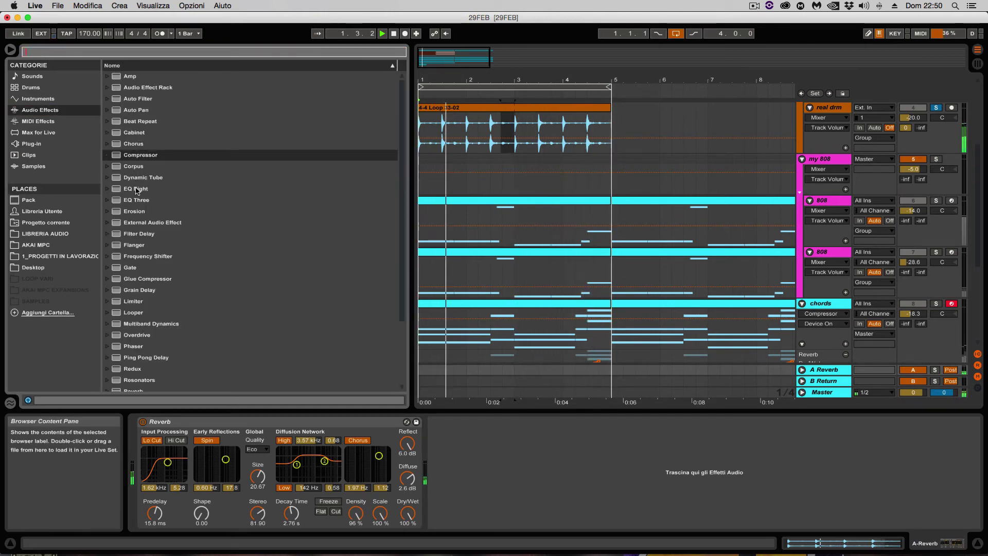
left_click_drag(137, 190, 514, 482)
left_click(468, 513)
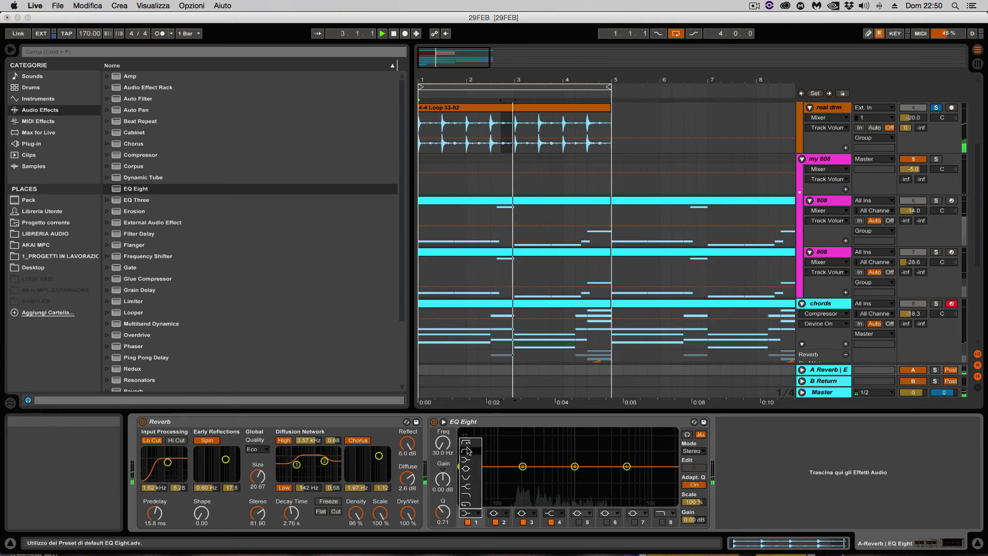
left_click(468, 451)
left_click_drag(443, 442, 443, 423)
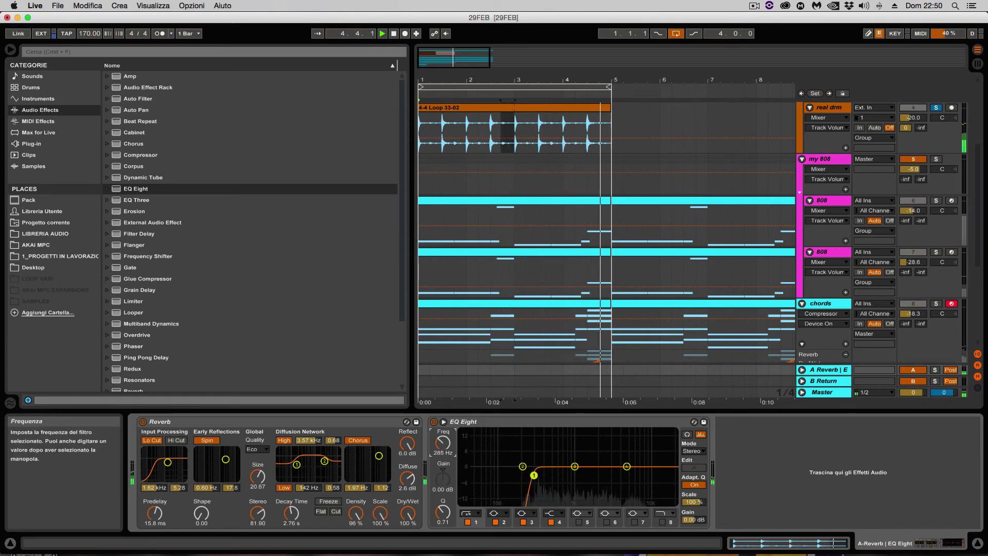
Step: Enable EQ Eight band 8 as a high cut at about 6.83 kHz, temporarily soloing the B Return during the adjustment
left_click(662, 522)
left_click(664, 513)
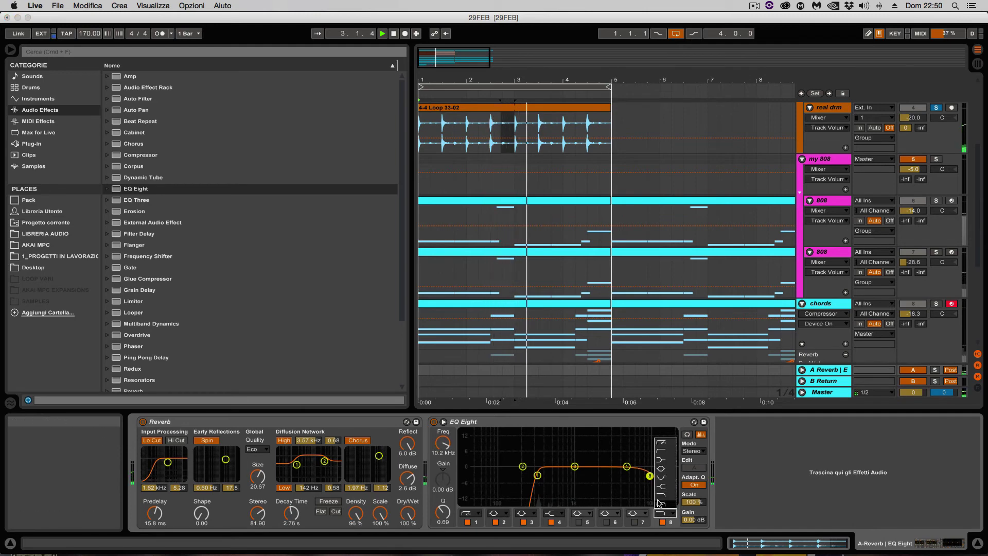
left_click(660, 503)
left_click_drag(643, 475, 627, 473)
left_click(935, 380)
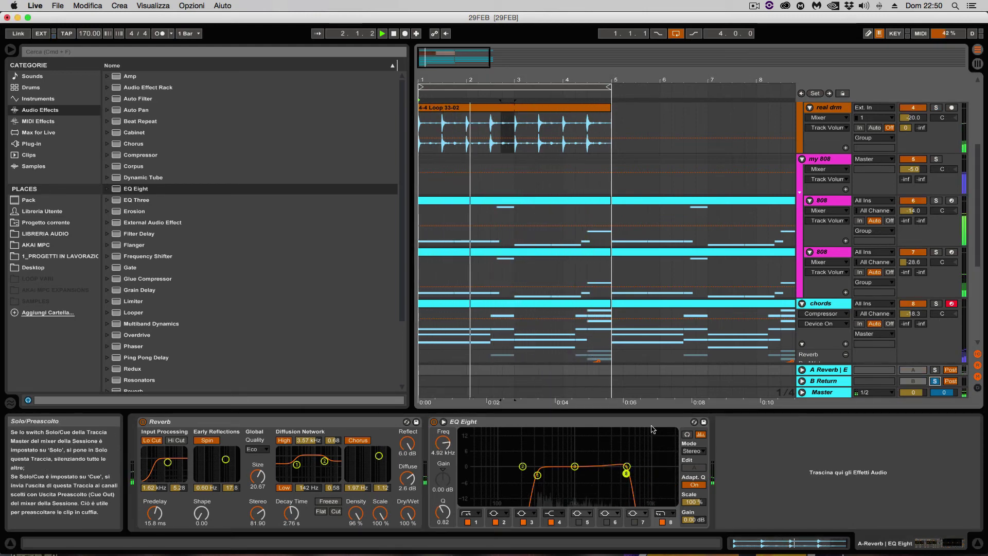
left_click_drag(626, 472, 624, 474)
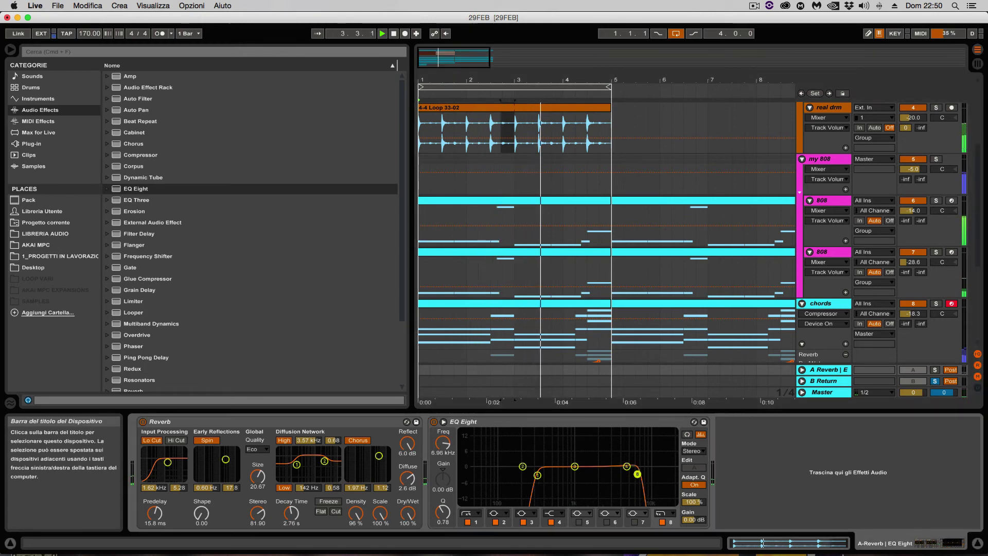
left_click(934, 381)
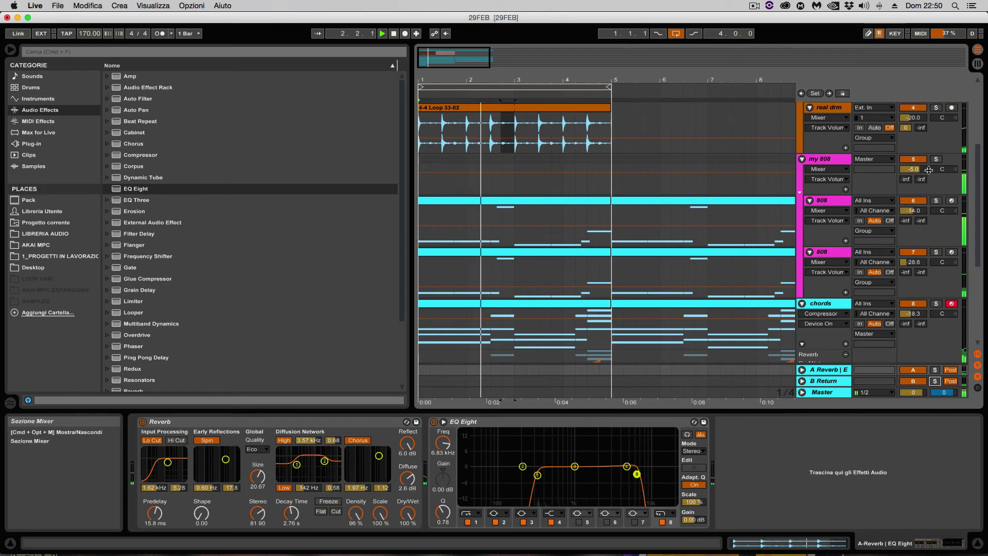
Step: Raise the lower real drm track's volume to -12.2 dB and rename that track "snr rev"
left_click_drag(913, 118, 912, 118)
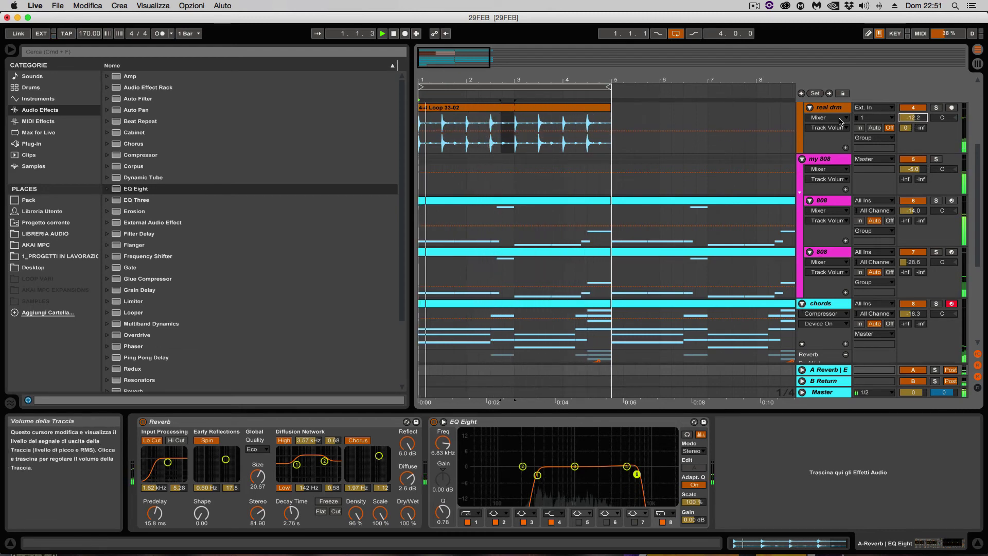
left_click(826, 107)
key("super+d")
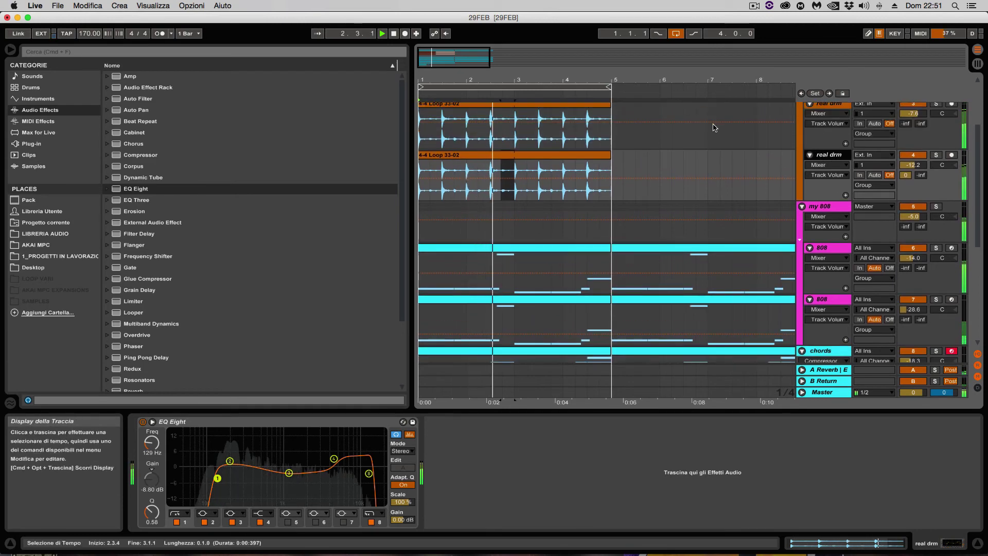
left_click(822, 157)
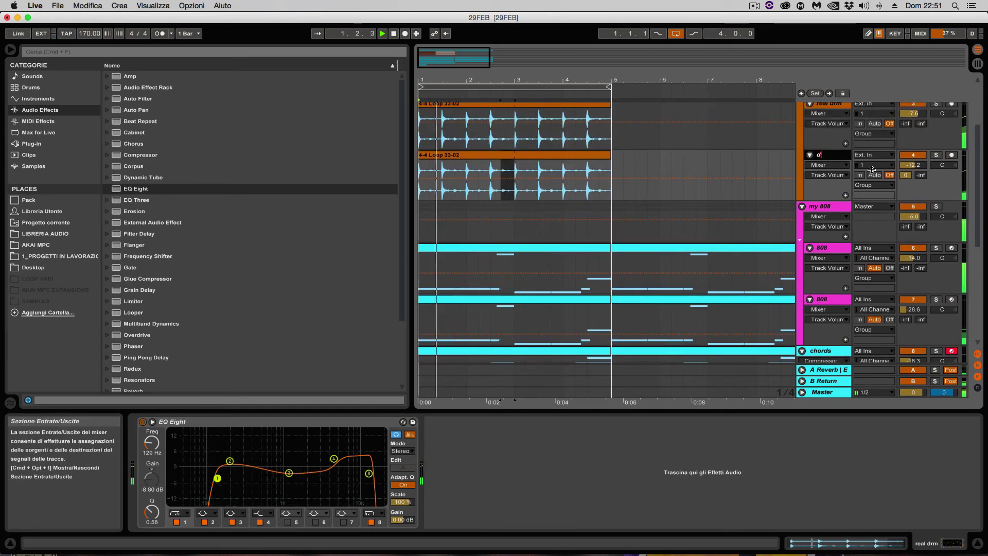
type("snr rev")
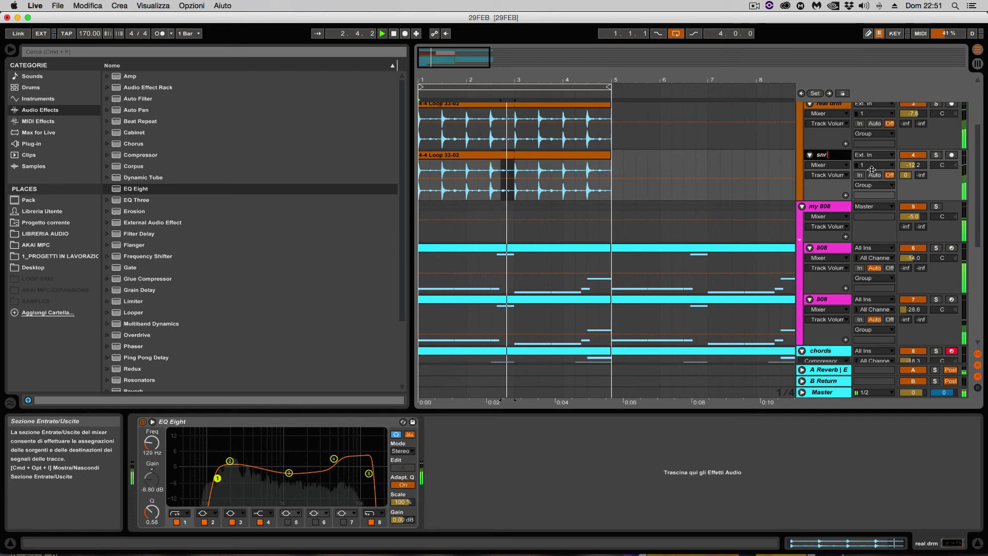
key("Return")
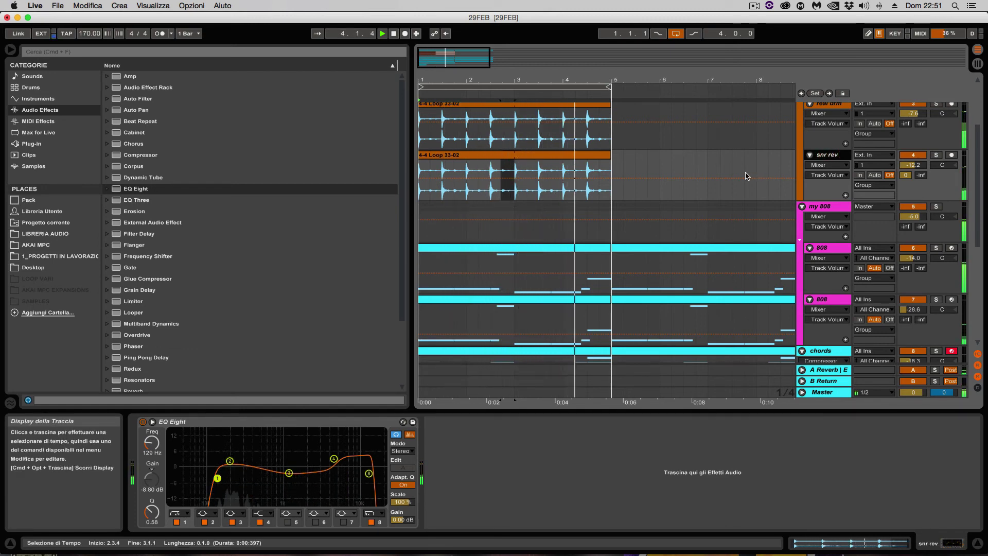
Step: Select the A Reverb return, switch to the Session View mixer and lower the snr rev volume to about -40 dB
key("minus")
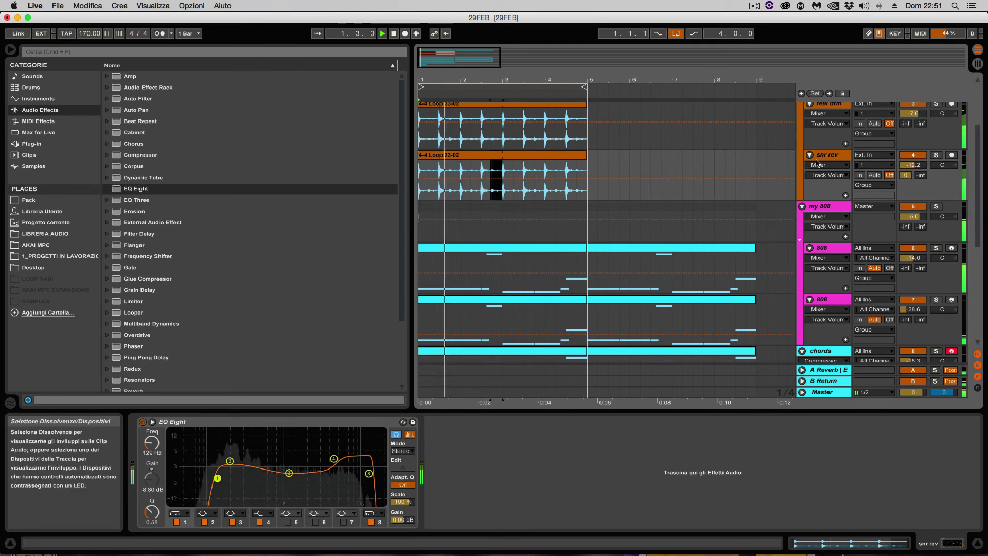
left_click(826, 369)
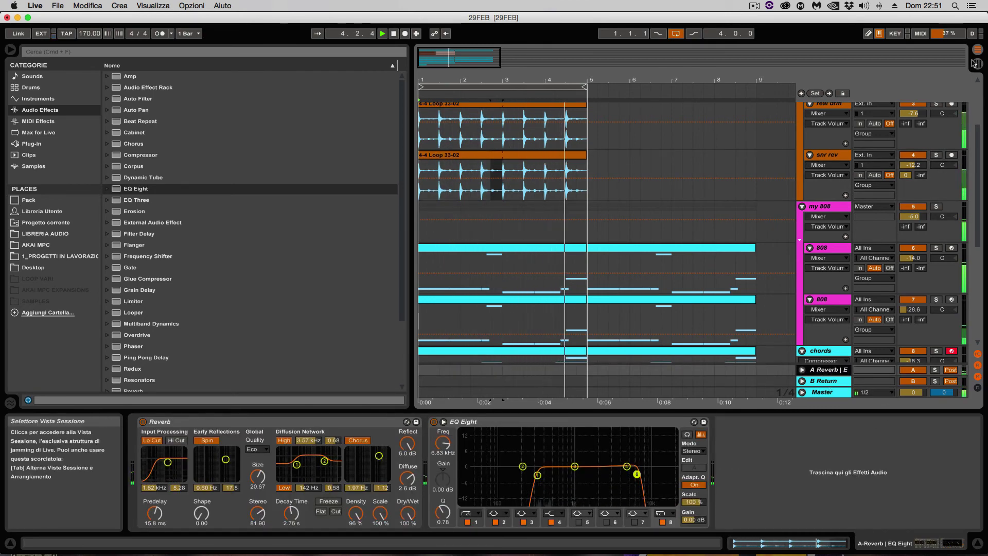
key("Tab")
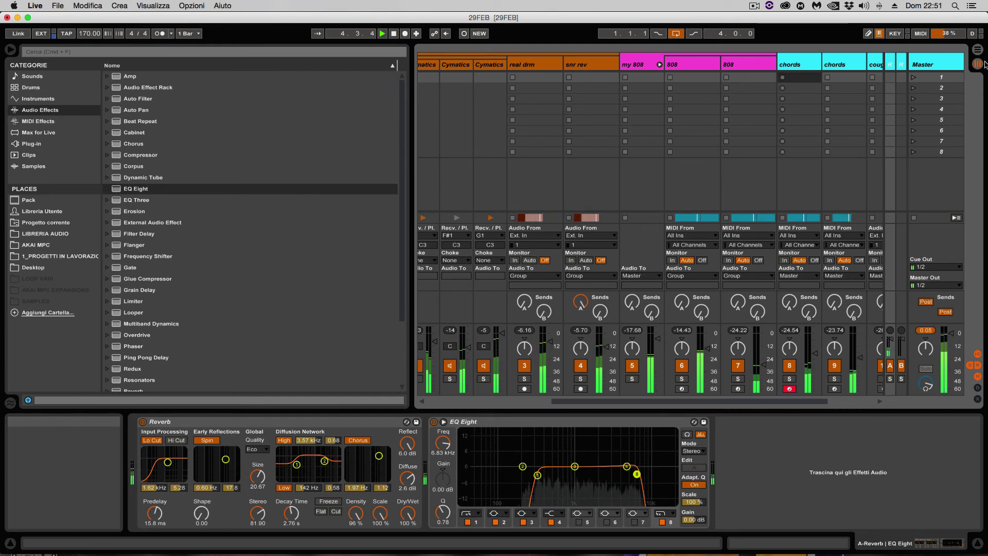
scroll(580, 271, "left", 5)
scroll(580, 271, "right", 5)
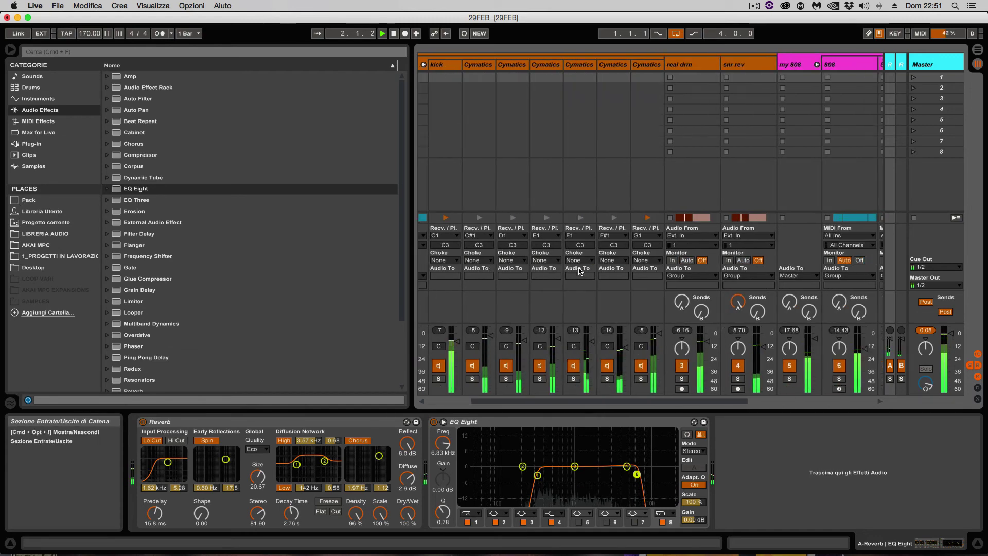
left_click_drag(674, 343, 674, 376)
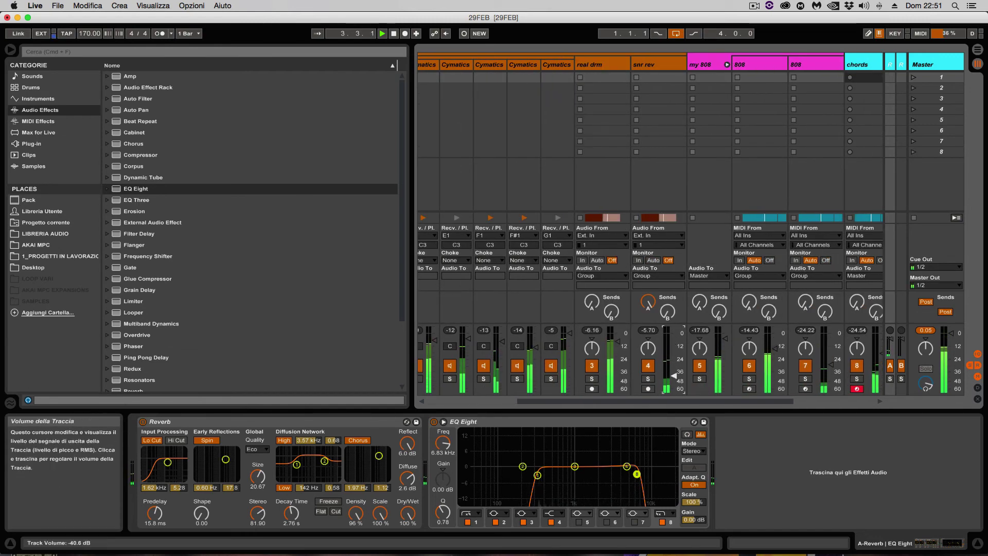
Step: Reset the master peak level, raise the second 808 track's volume and set the snr rev volume to about -32 dB
left_click(926, 330)
scroll(874, 383, "right", 1)
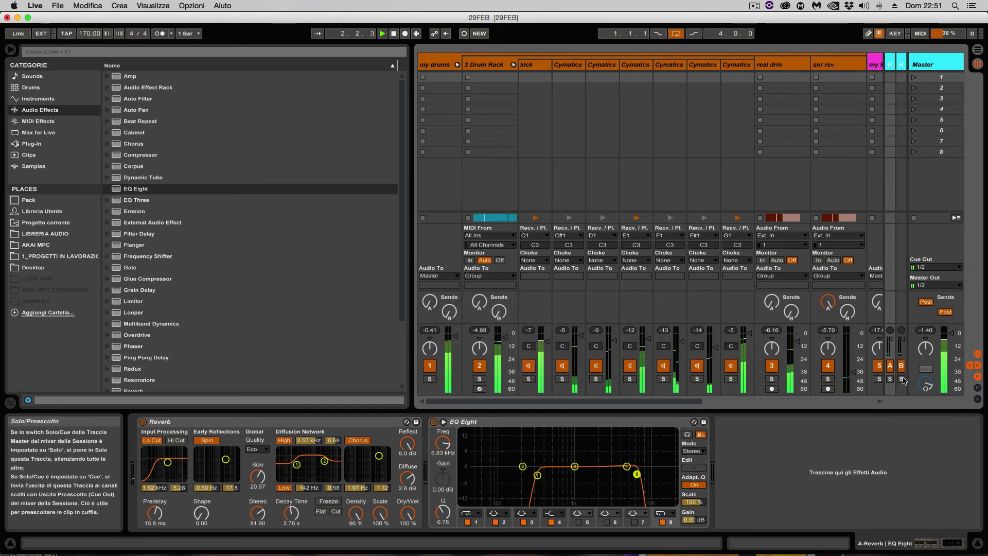
scroll(823, 389, "right", 1)
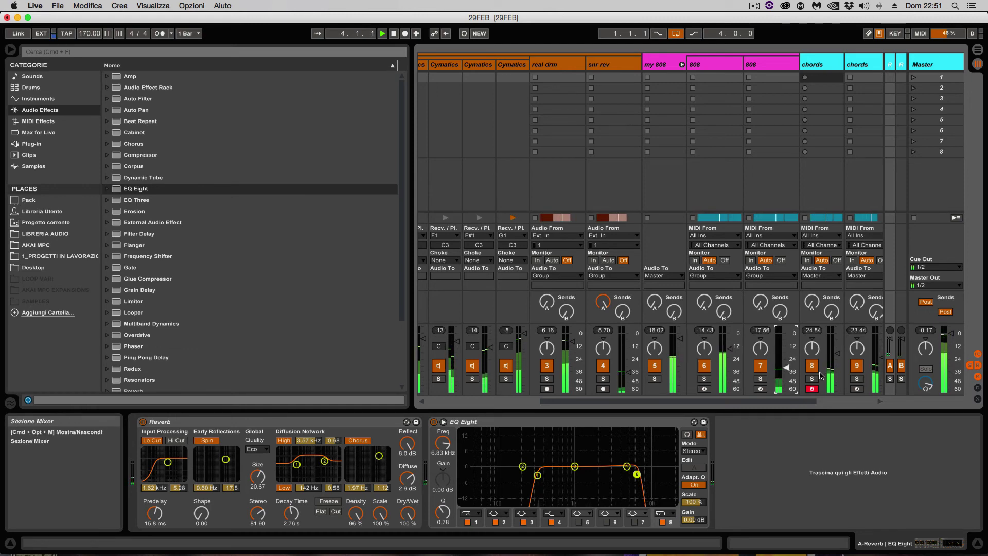
scroll(705, 271, "left", 4)
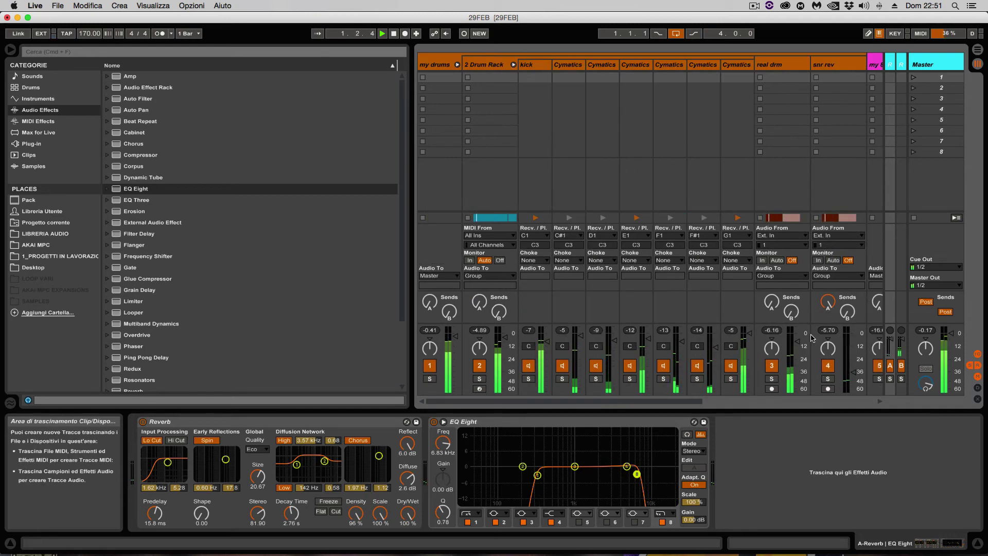
scroll(705, 271, "right", 4)
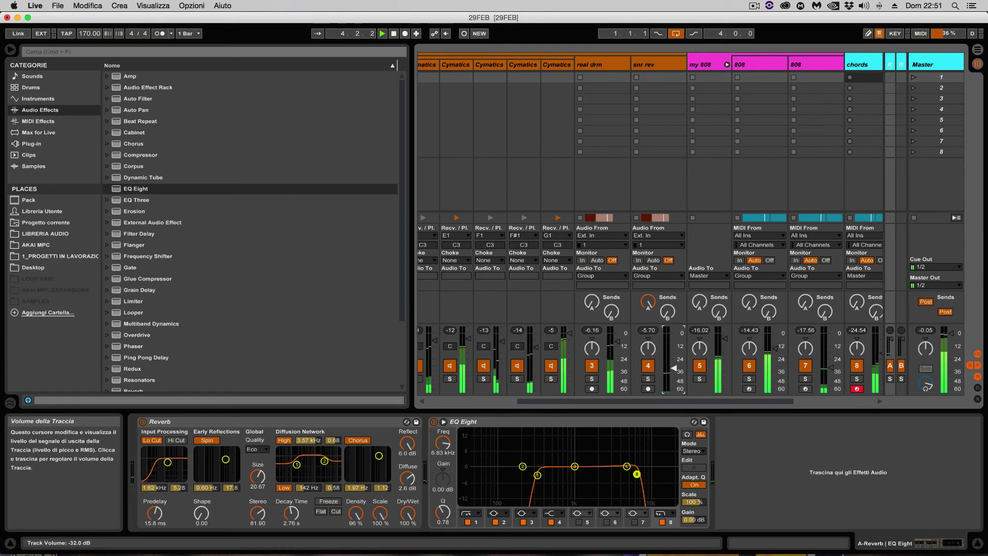
scroll(500, 348, "left", 3)
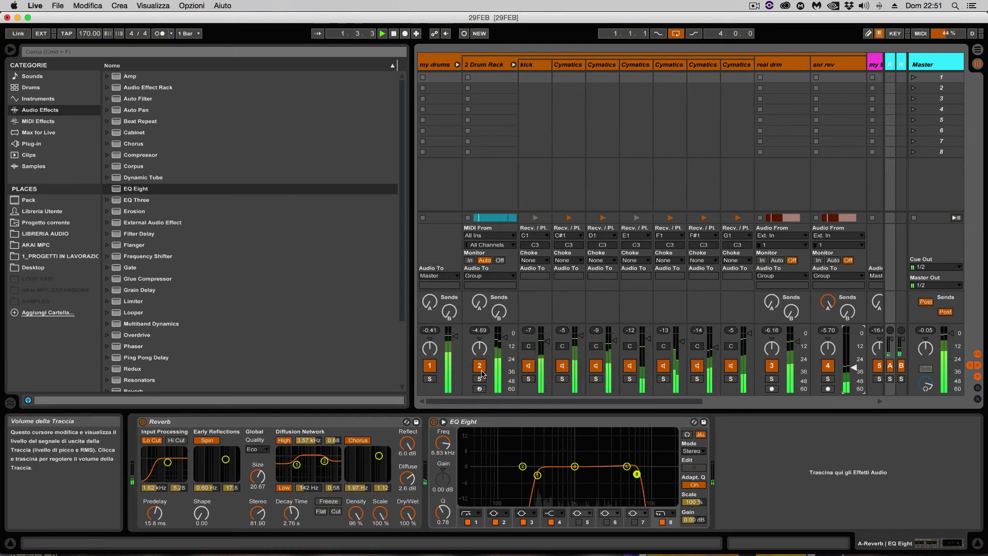
Step: Solo the my drums group, lower its volume to just below -7.5 dB and reset the master peak level
left_click(429, 379)
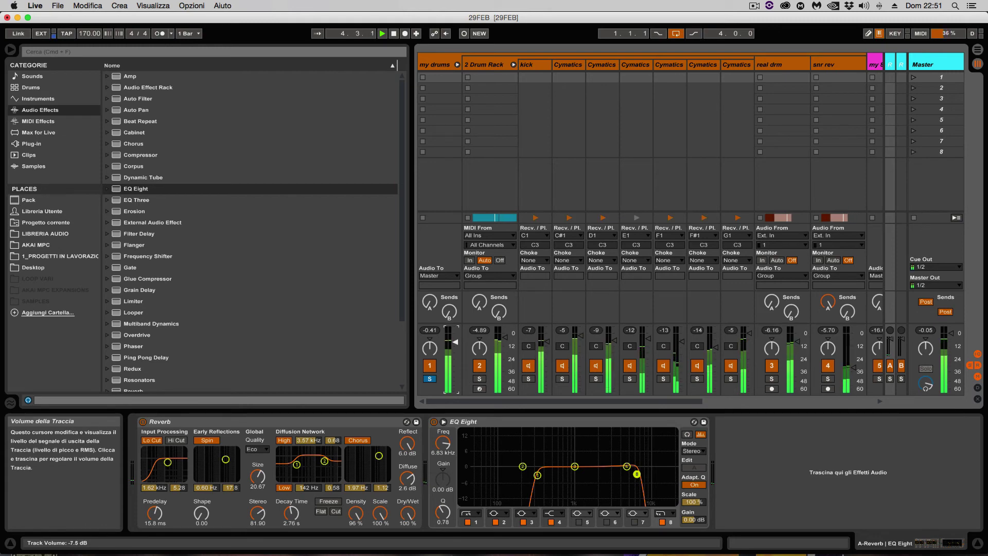
left_click_drag(456, 341, 456, 345)
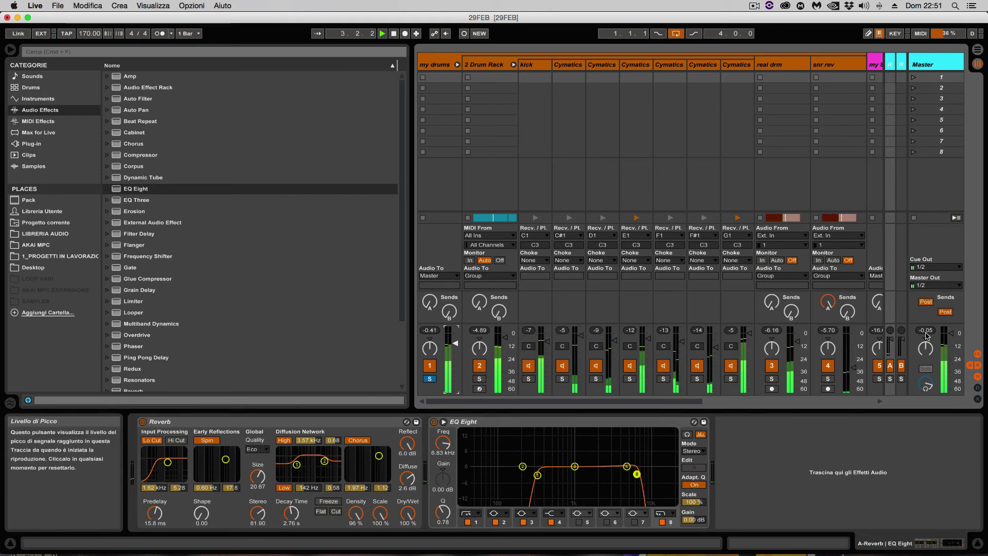
left_click_drag(926, 330, 925, 343)
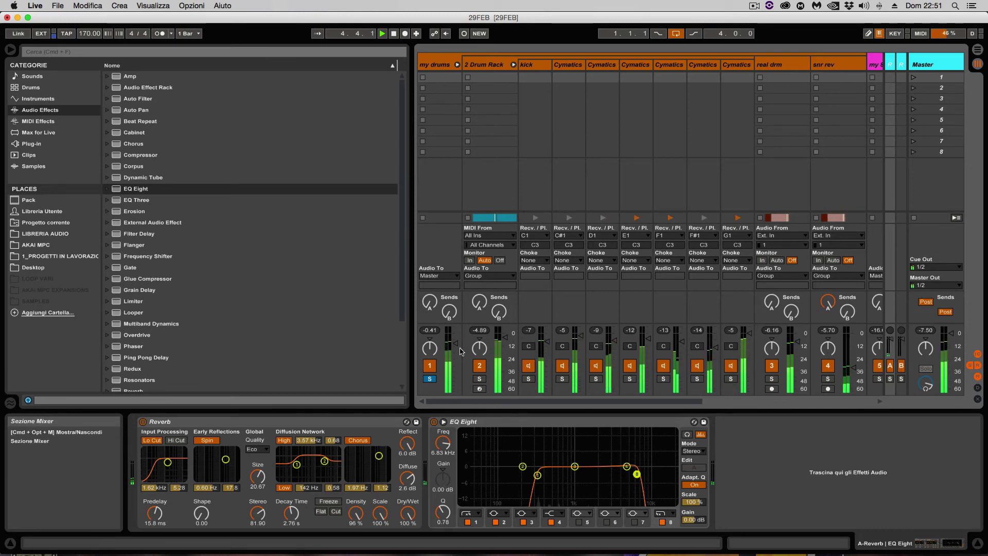
Step: Solo the my 808 group, set its volume to about -9.7 dB and release the group solos
left_click_drag(932, 350, 958, 441)
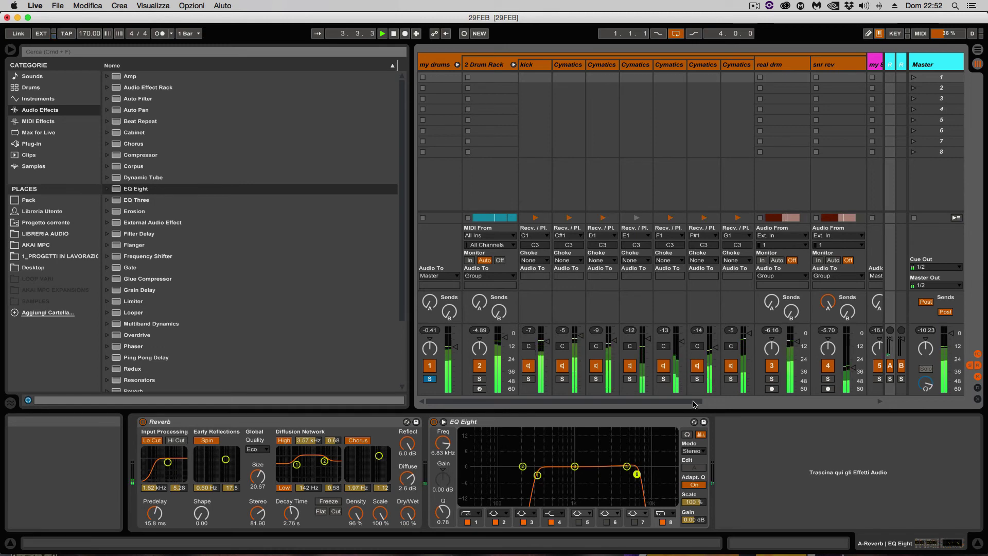
left_click_drag(695, 403, 821, 404)
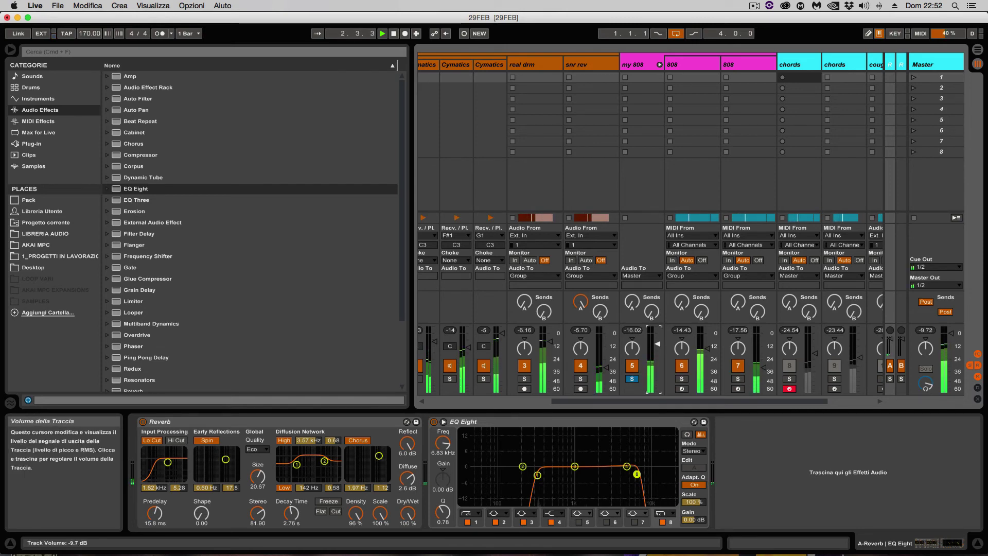
scroll(656, 346, "right", 4)
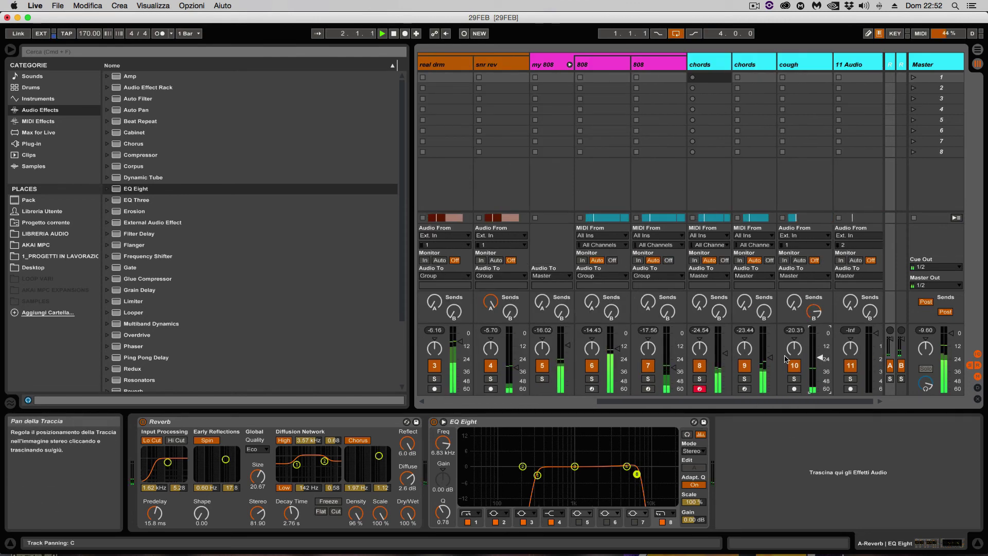
Step: Raise the snr rev track's volume to -30.0 dB while comparing the drum and 808 levels
scroll(556, 347, "left", 5)
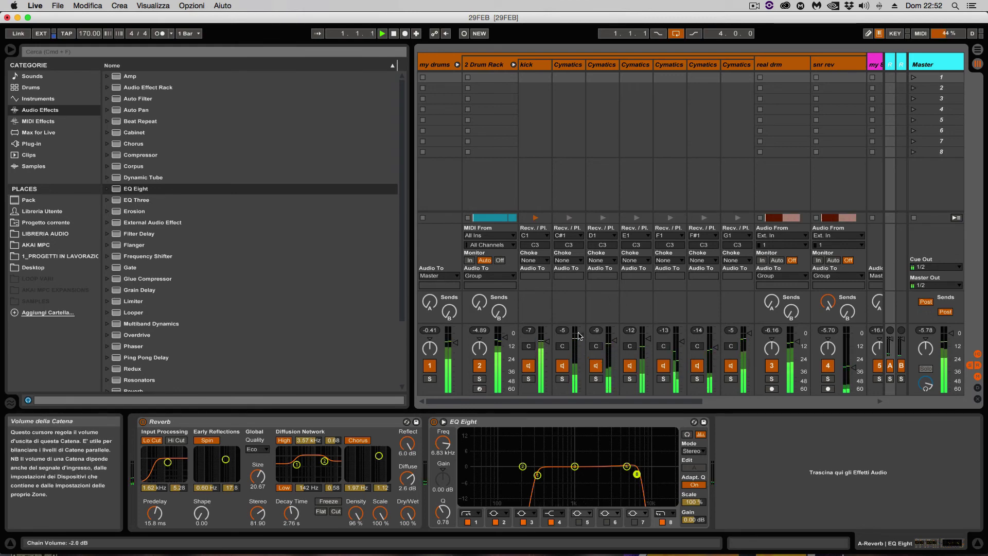
scroll(585, 380, "right", 3)
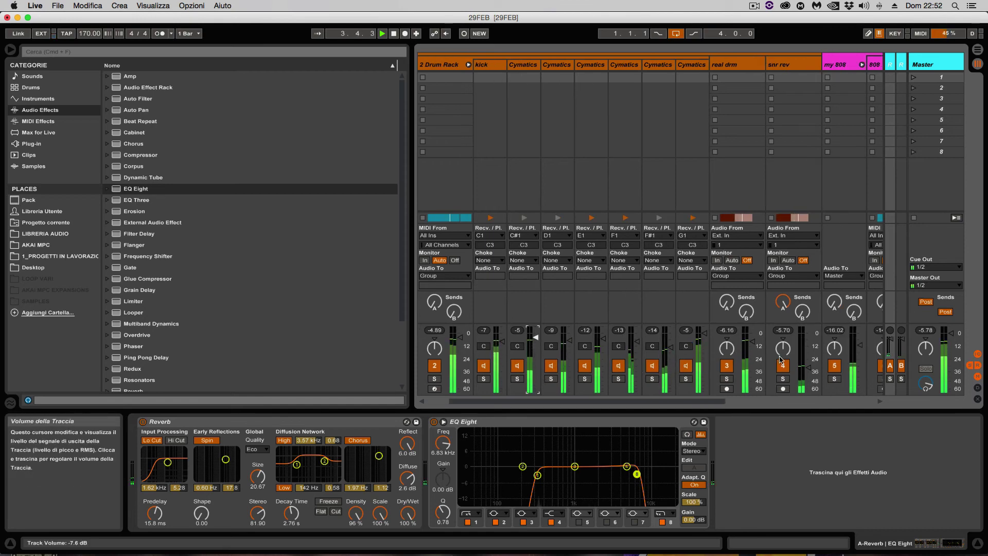
left_click_drag(781, 359, 781, 383)
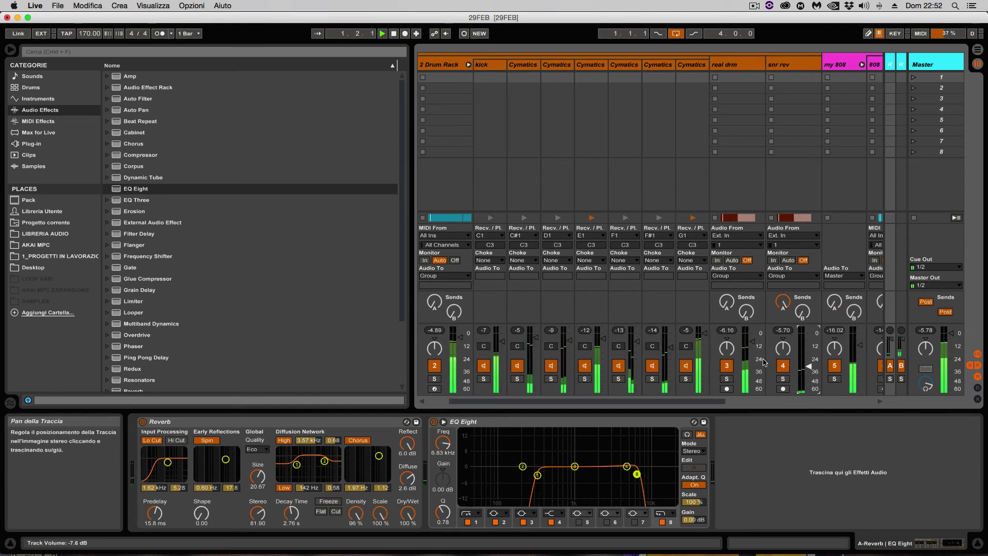
scroll(639, 358, "right", 10)
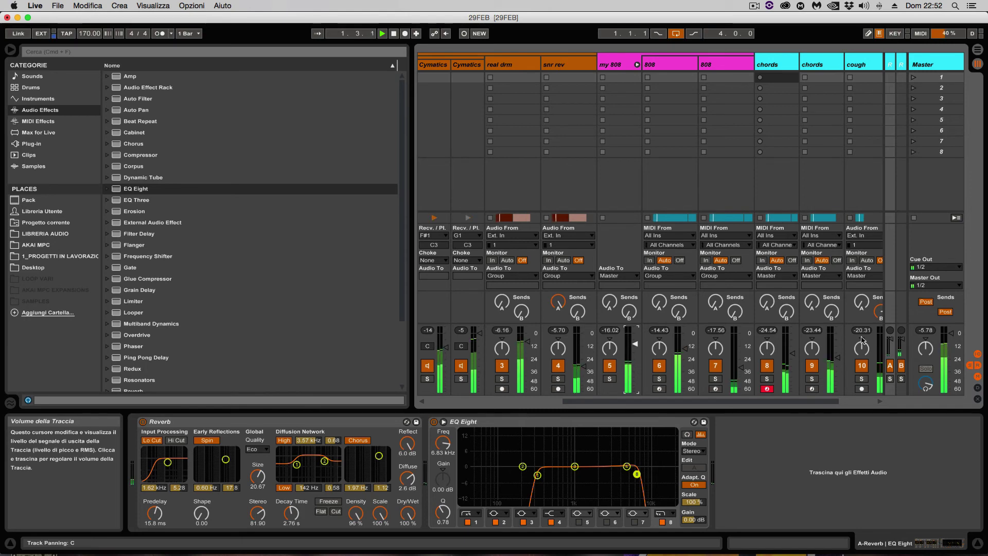
Step: Open the Master track's bx_meter, reset its peak readings and raise the my 808 group's volume to about -7.5 dB
left_click(939, 83)
left_click(161, 422)
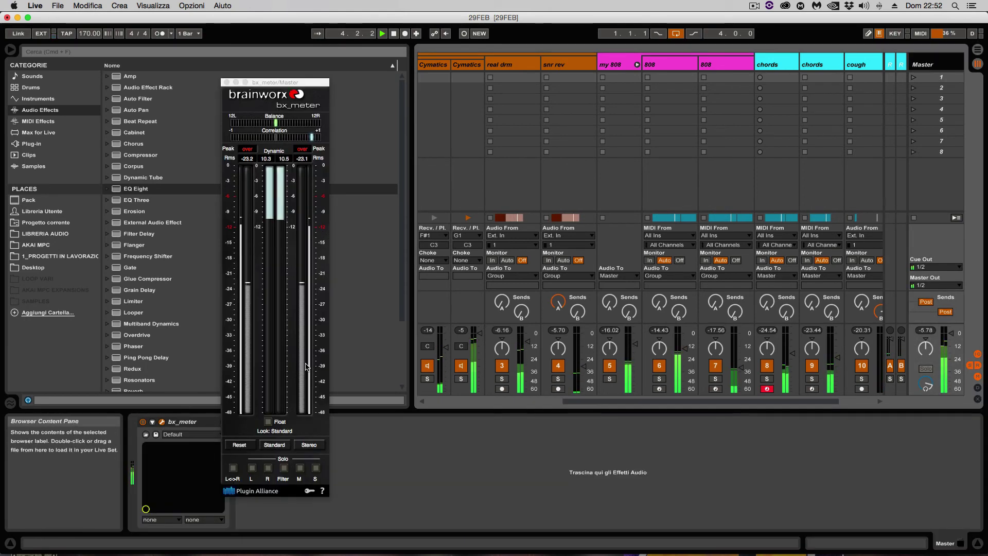
left_click(305, 367)
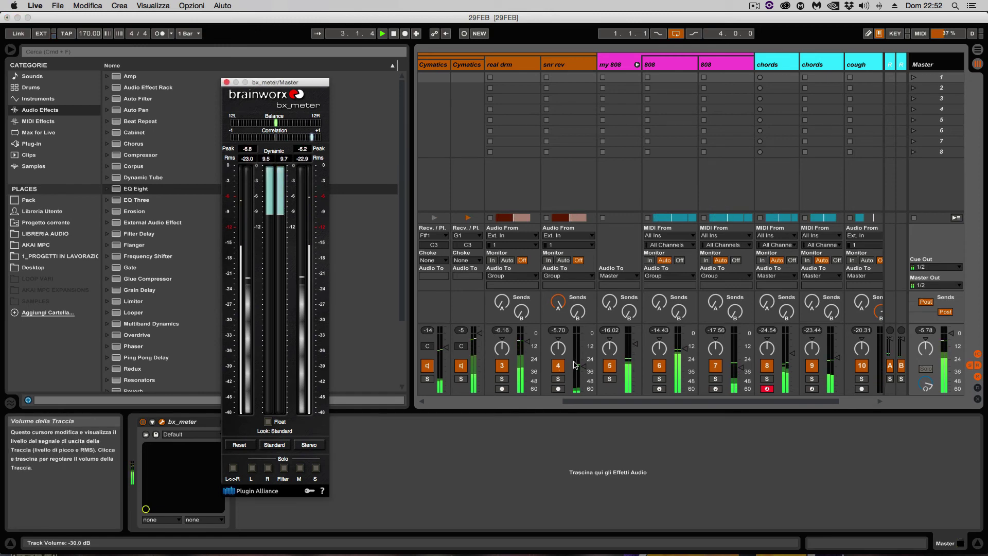
left_click_drag(920, 333, 921, 342)
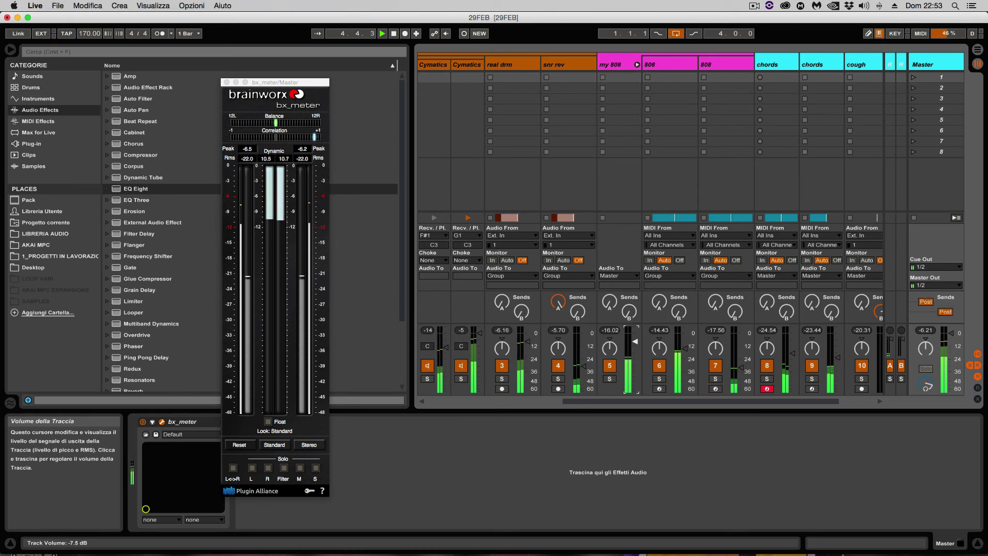
Step: Adjust the my drums group's volume to about -7.0 dB, resetting the bx_meter, group and master peak levels
scroll(456, 343, "left", 10)
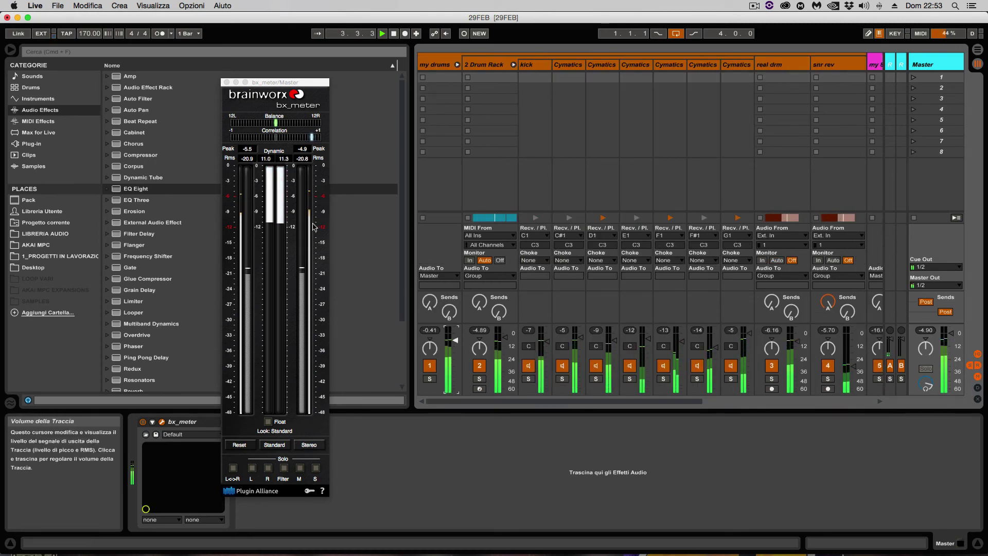
left_click(315, 211)
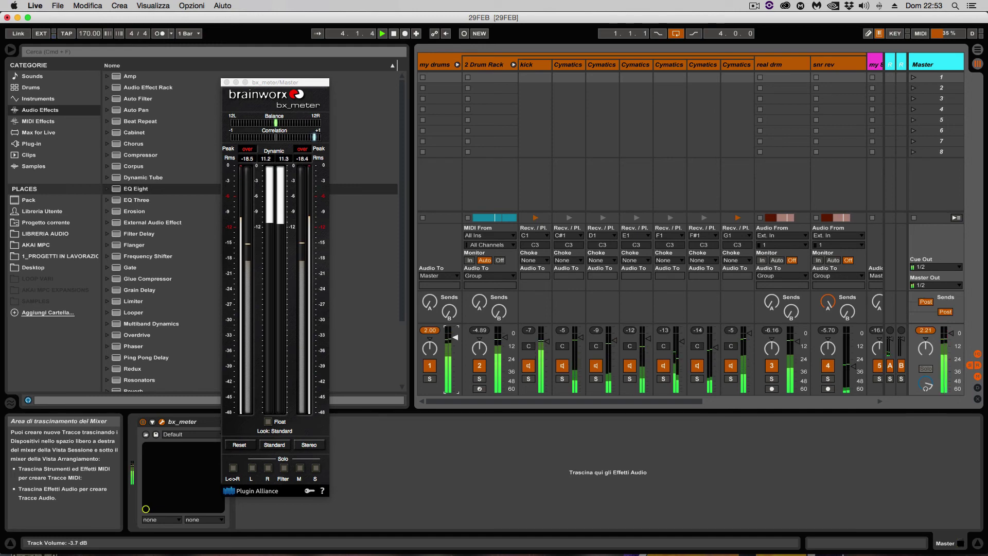
left_click(430, 330)
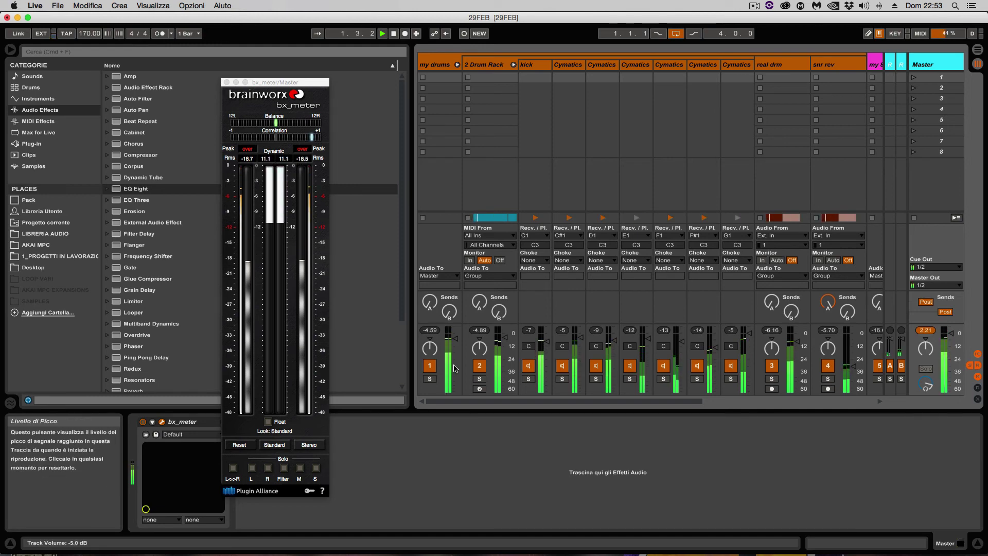
left_click(277, 191)
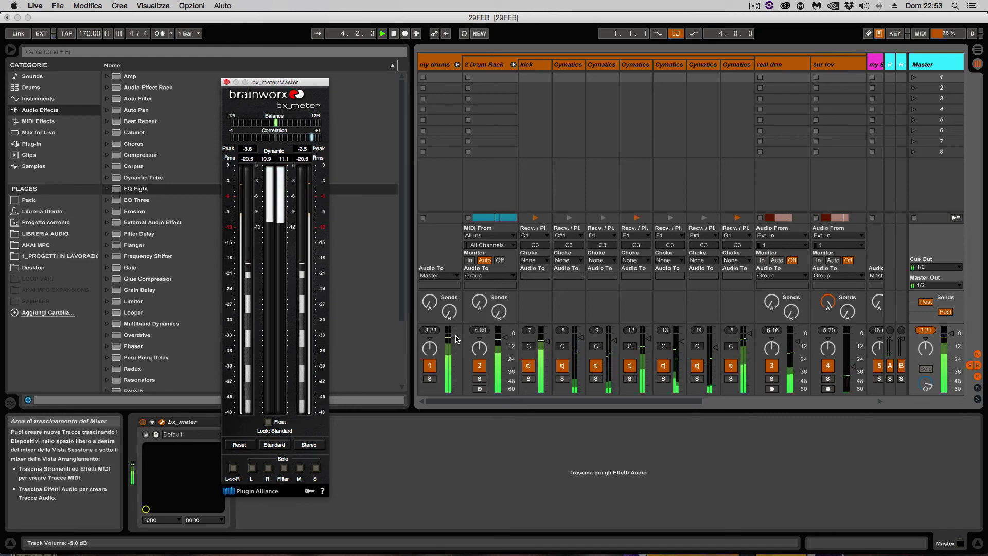
left_click_drag(442, 366, 442, 359)
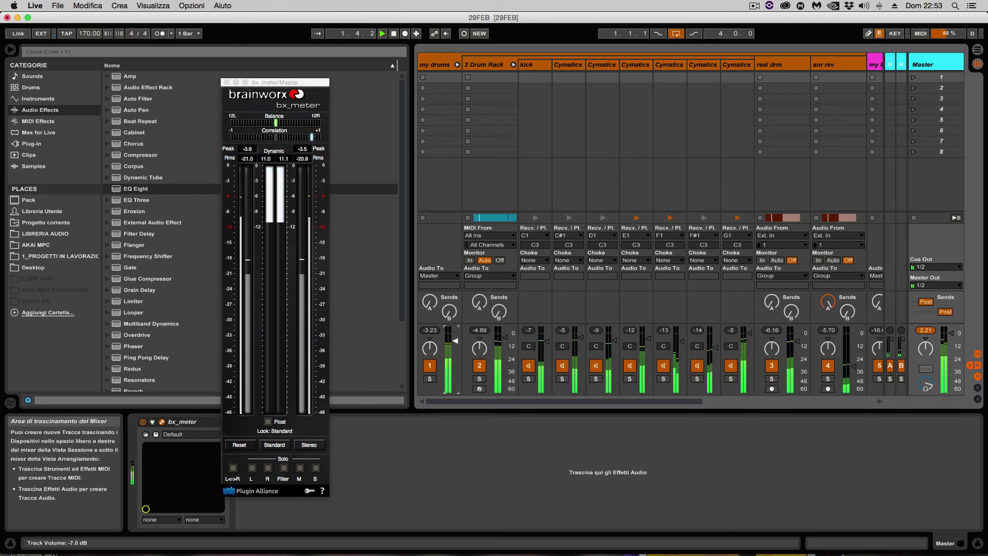
left_click(925, 329)
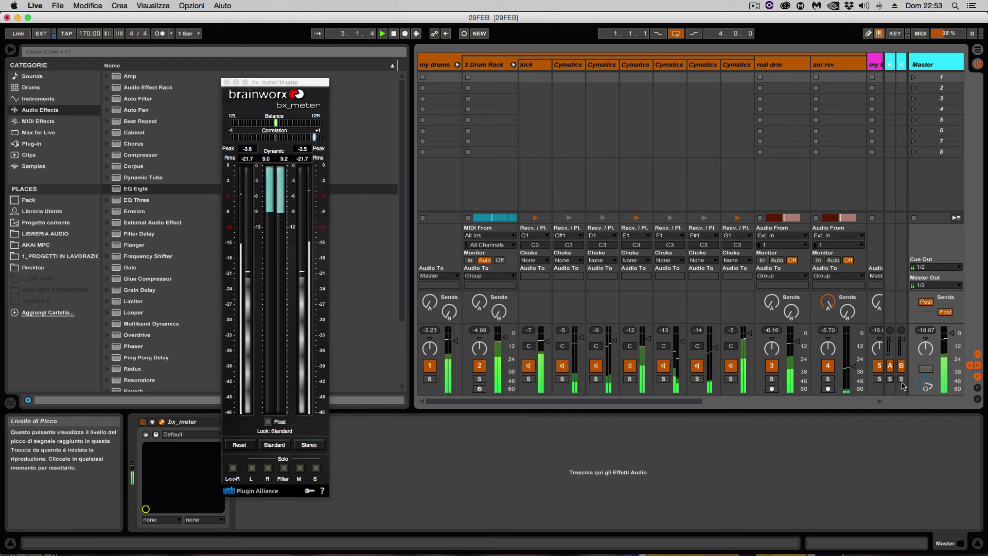
Step: Set the first 808 track to -13.0 dB and the my 808 group to -4.0 dB, checking the levels in bx_meter before closing it
scroll(864, 391, "right", 6)
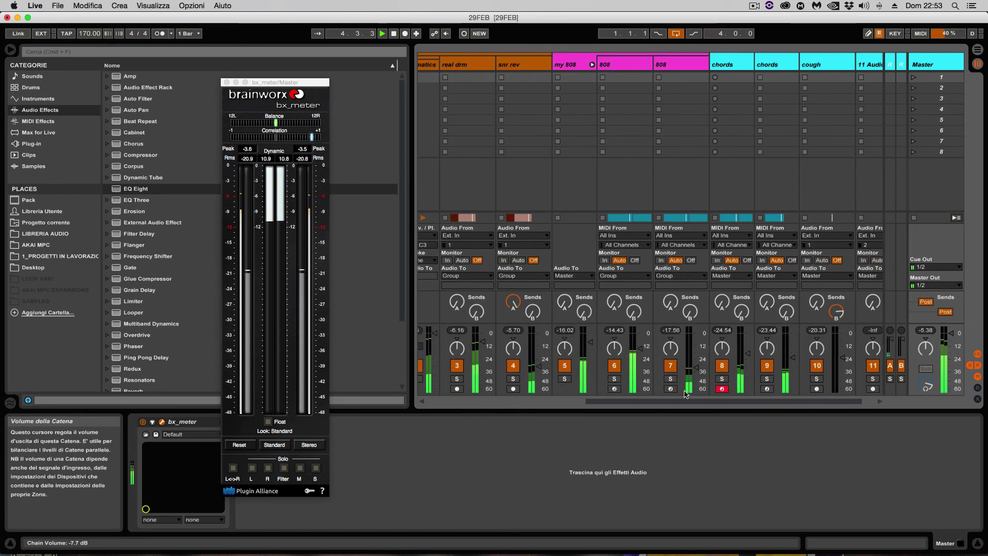
left_click_drag(592, 338, 590, 339)
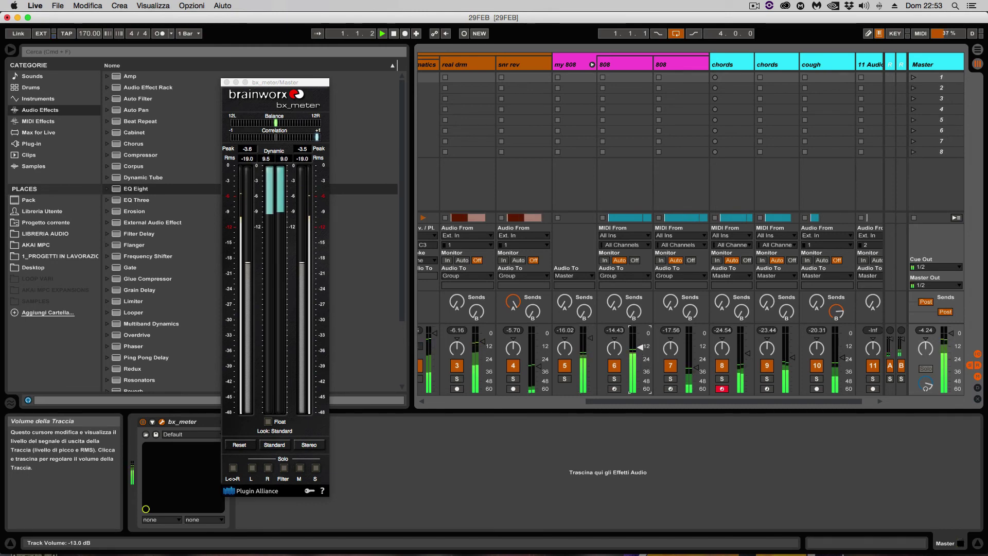
scroll(777, 321, "right", 1)
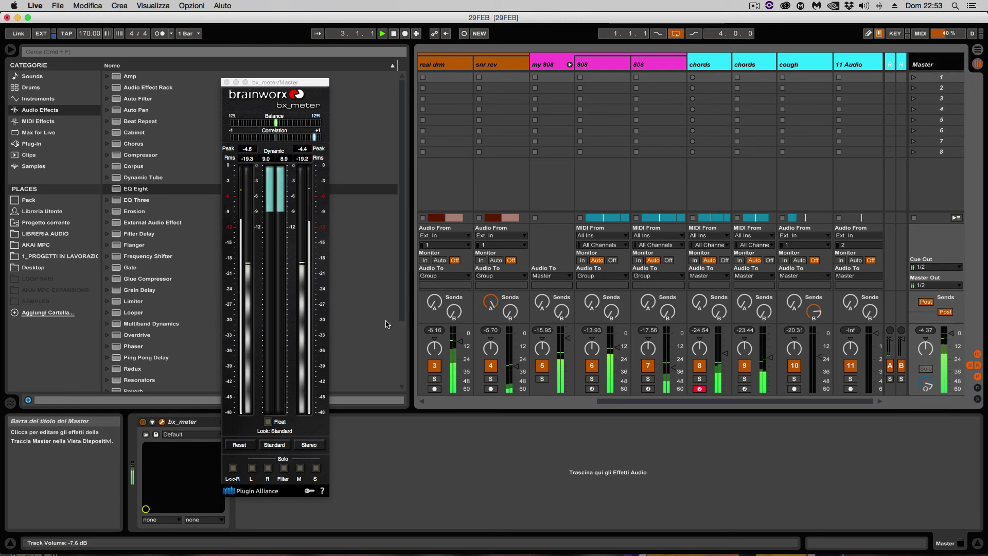
left_click(251, 161)
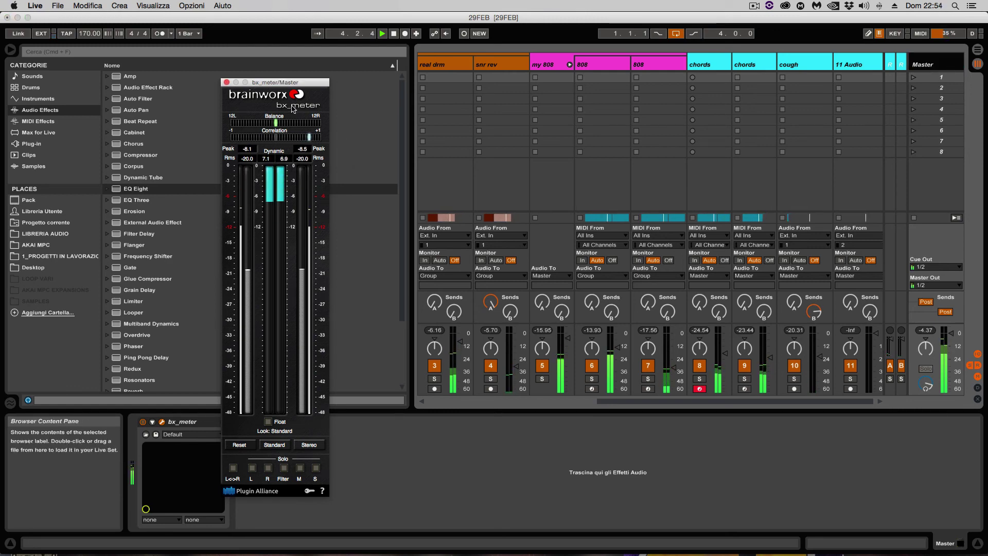
left_click(227, 83)
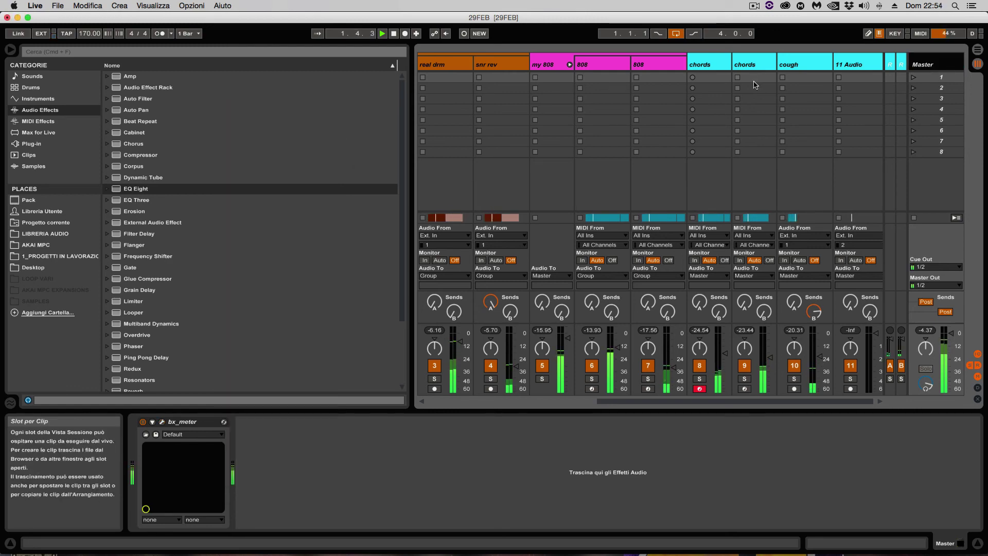
Step: Rename the second chords track "melo" and fine-tune its volume
left_click(705, 65)
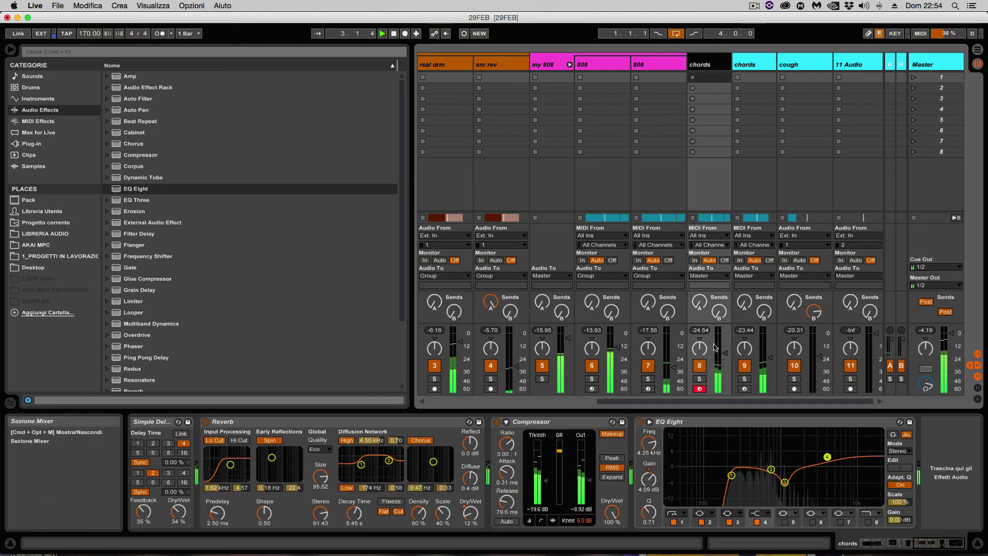
left_click(751, 164)
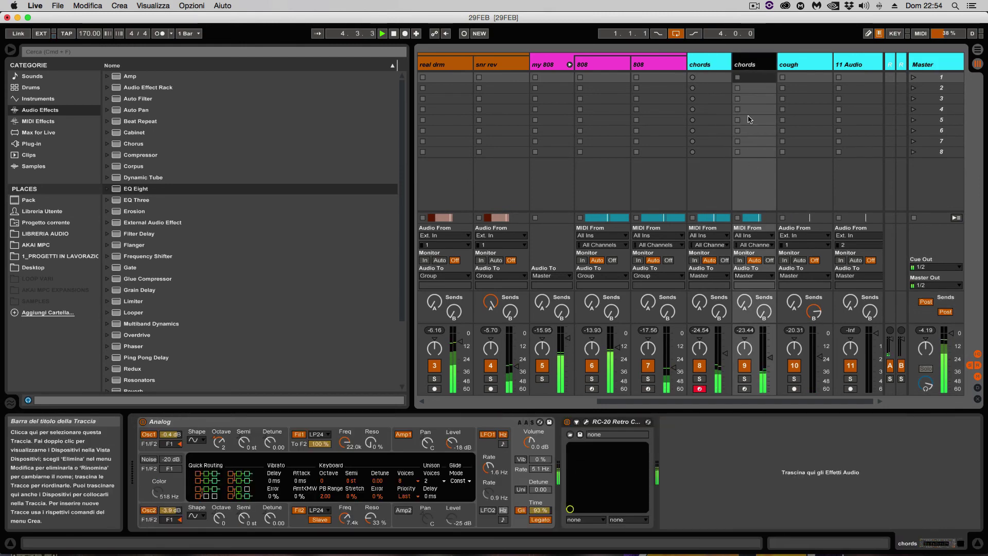
type("mel")
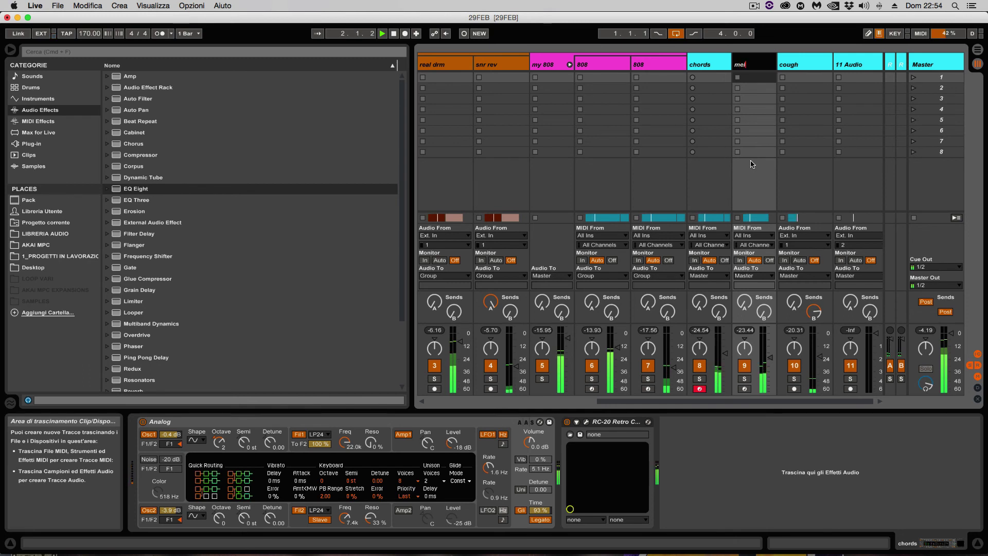
type("o")
key("Return")
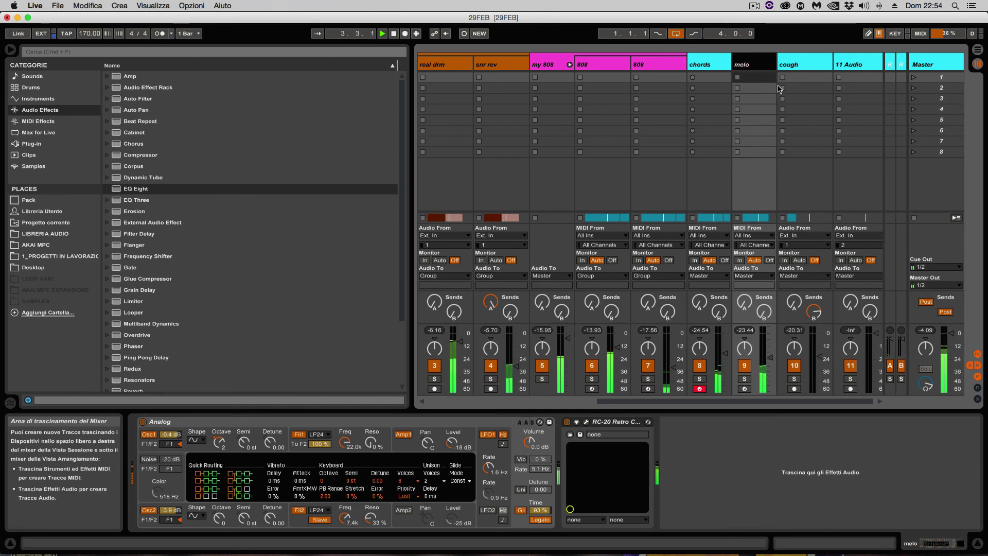
left_click_drag(769, 358, 768, 359)
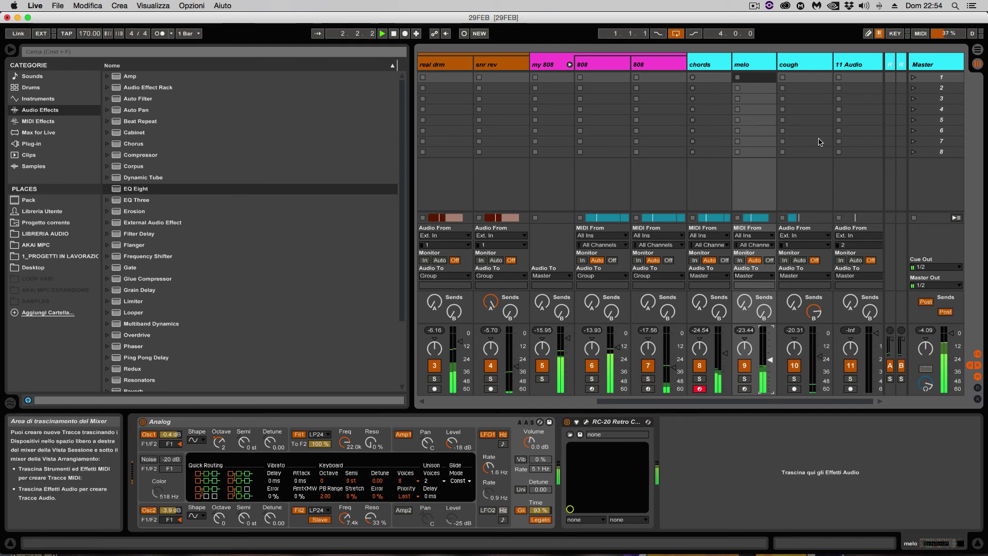
Step: Switch to the Arrangement View and raise the snr rev track's volume to -15.0 dB
left_click(977, 50)
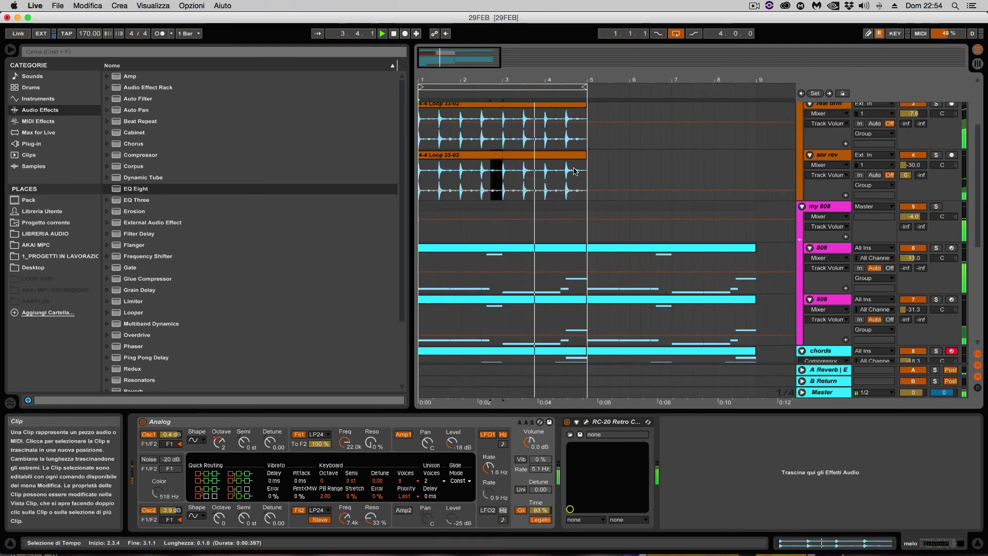
scroll(720, 170, "down", 3)
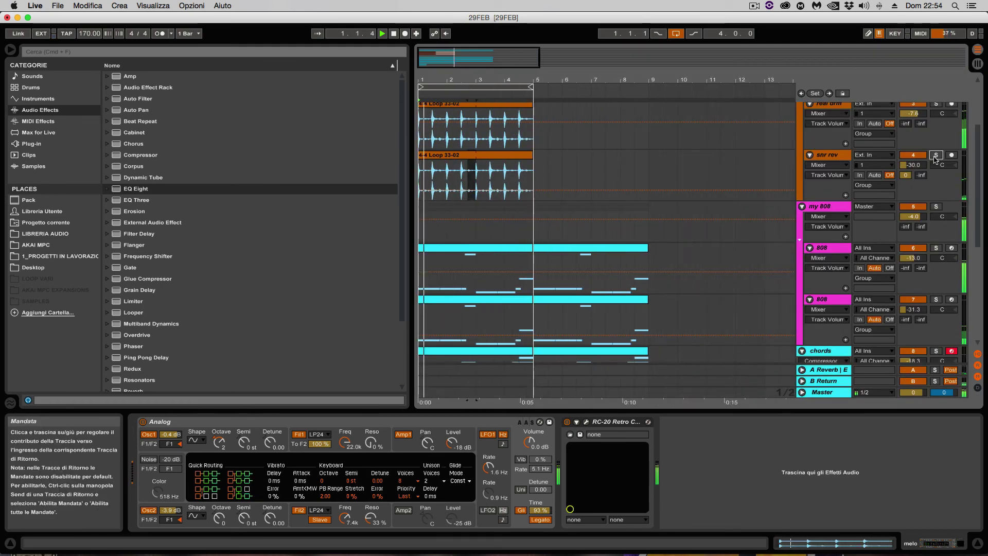
left_click_drag(913, 165, 913, 134)
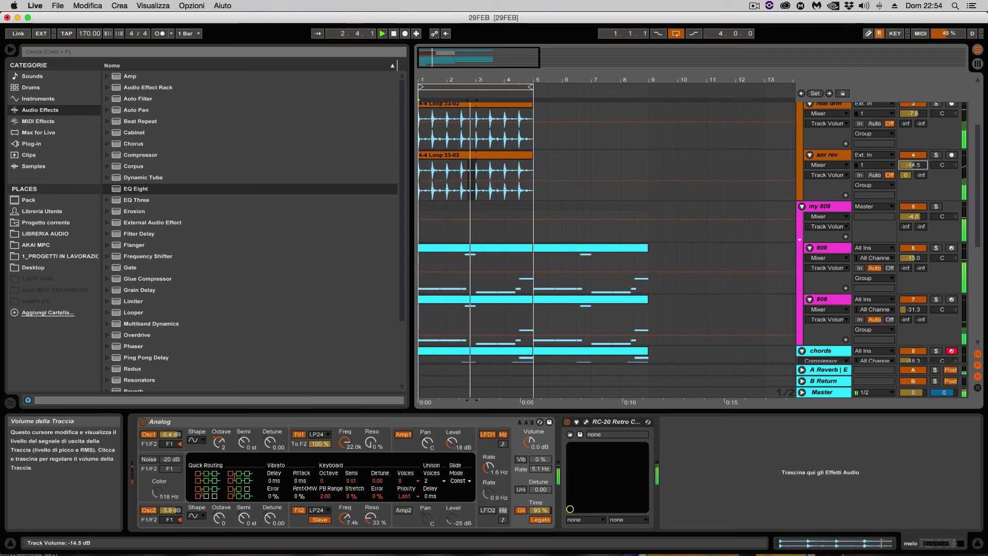
left_click_drag(913, 165, 913, 174)
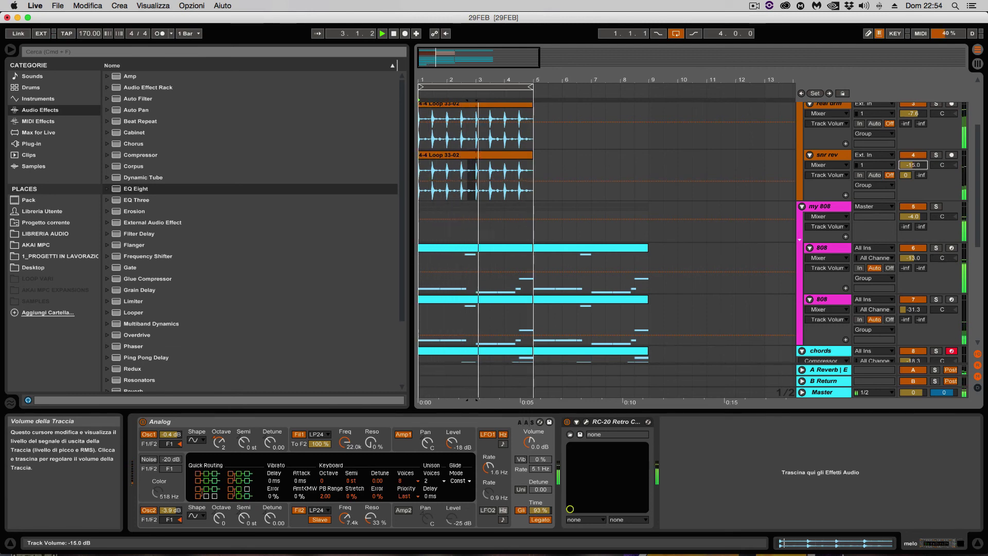
Step: Raise the first band's frequency to 200 Hz in the snr rev track's EQ Eight
left_click(826, 154)
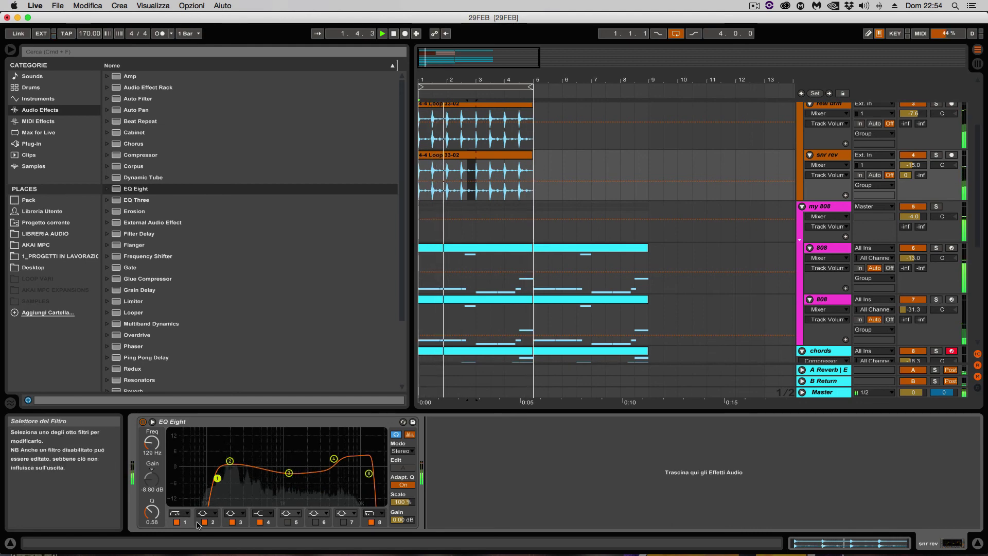
left_click(151, 453)
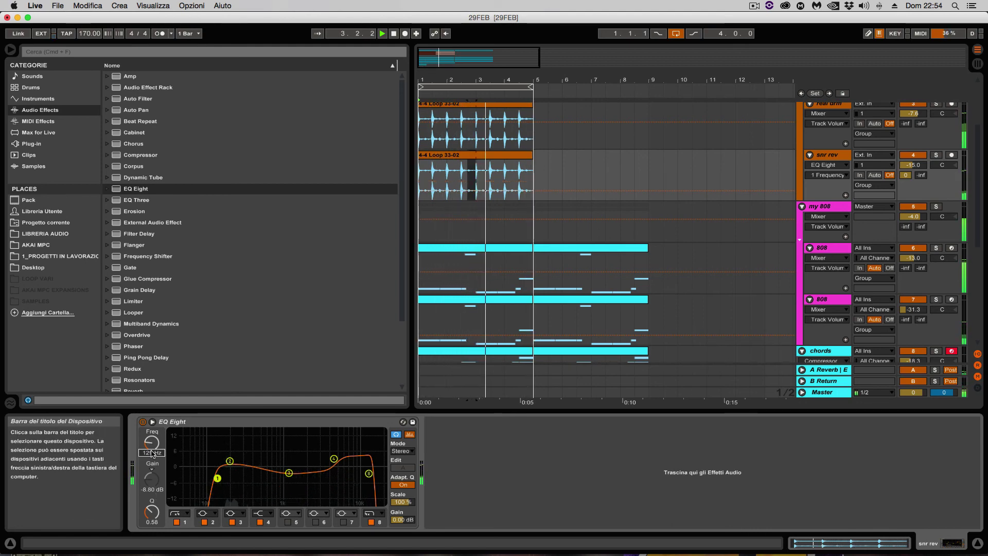
left_click_drag(151, 452, 152, 438)
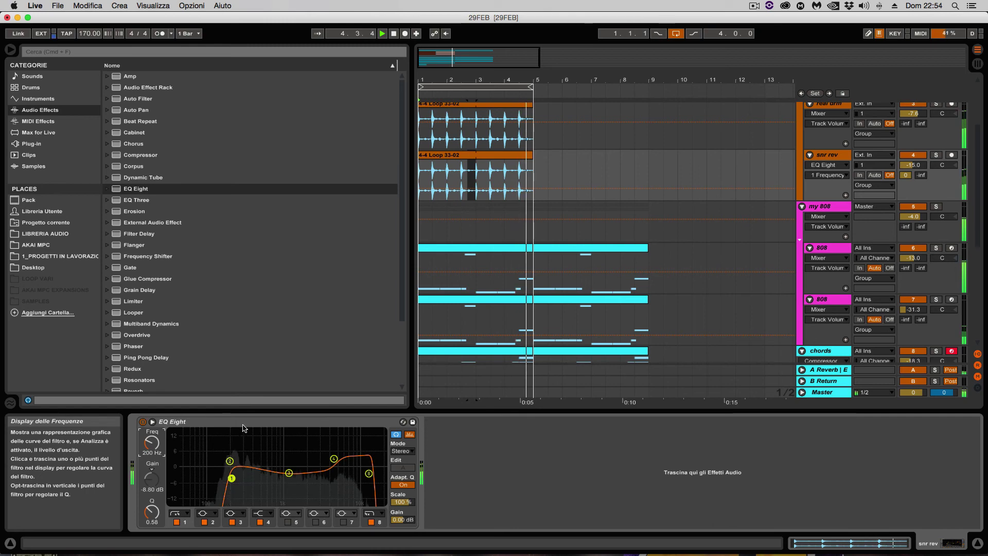
Step: Replace the snr rev track's EQ Eight with a fresh default one and set its first band to a low cut
key("Delete")
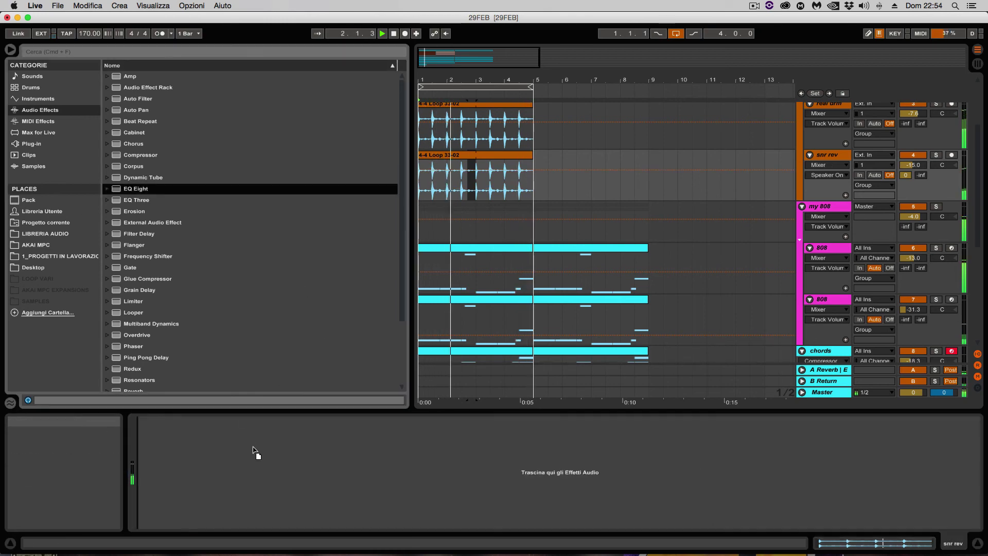
left_click_drag(254, 450, 254, 451)
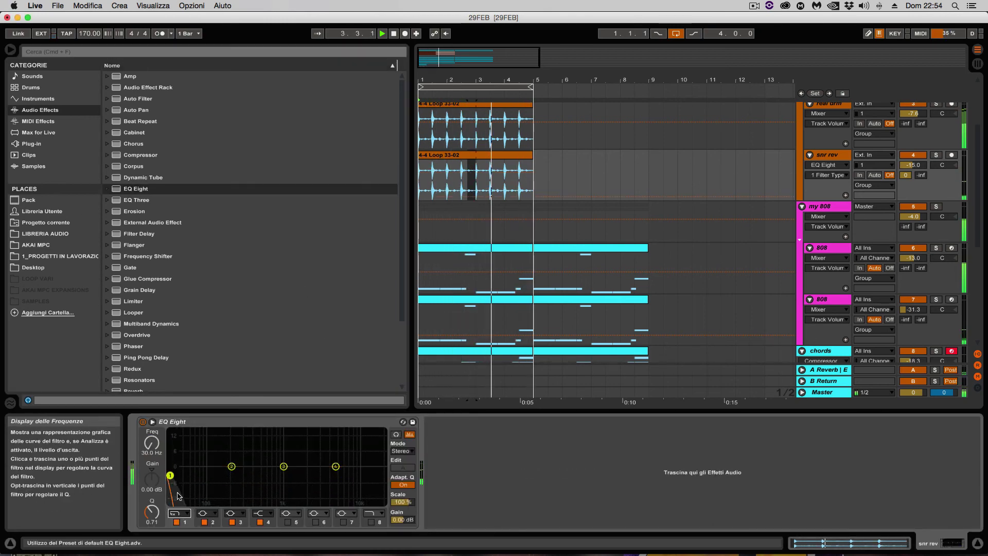
Step: Switch the first band of the snr rev track's EQ Eight to the steeper low cut at 200 Hz
left_click(185, 512)
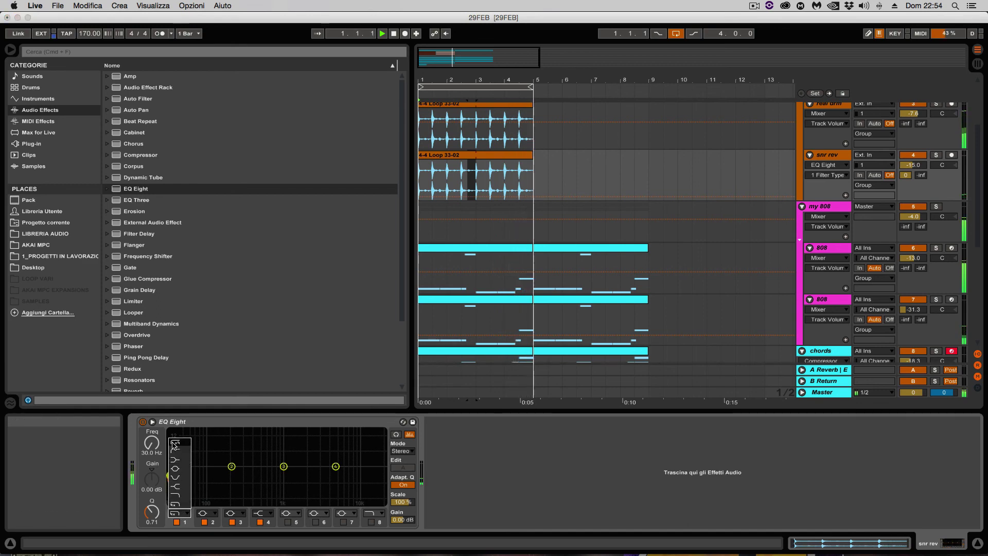
left_click(151, 453)
type("200")
key("Return")
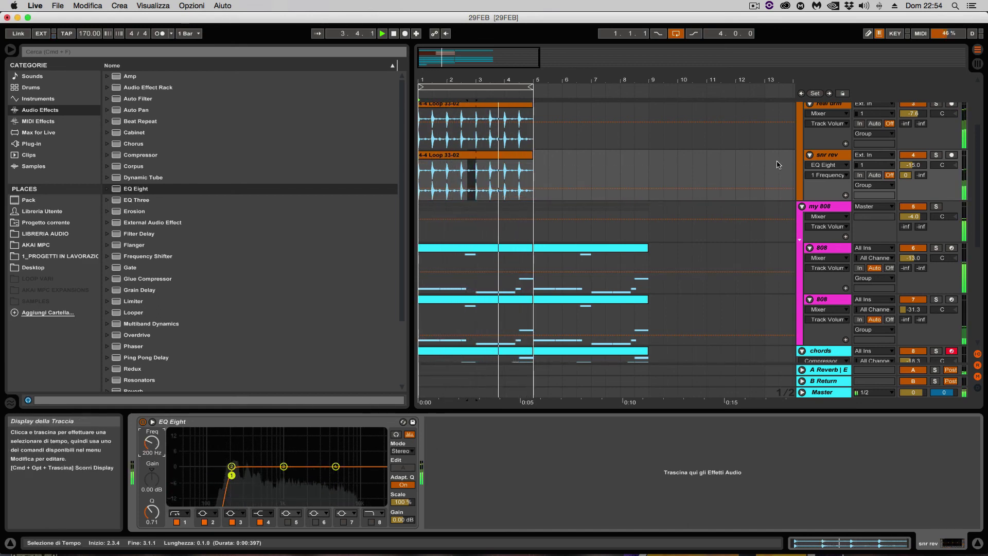
Step: Solo the snr rev and real drm tracks to audition the filtered snare loop, and return to the full mix
left_click(940, 155)
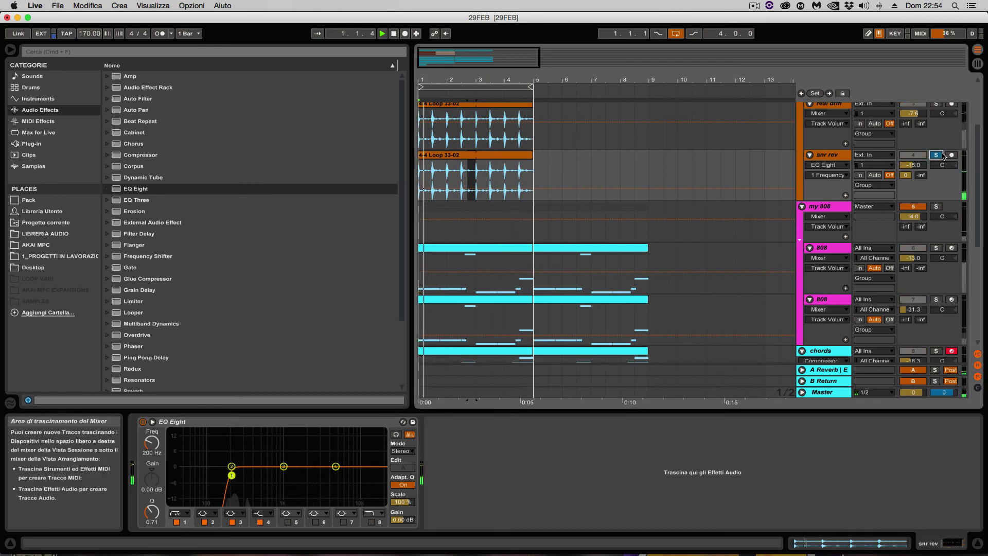
left_click(935, 103)
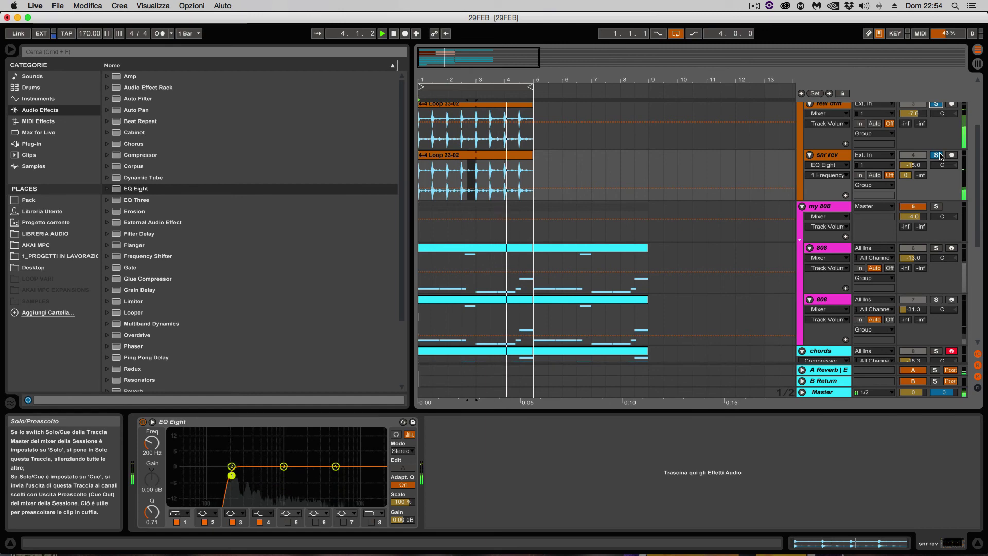
left_click(940, 150)
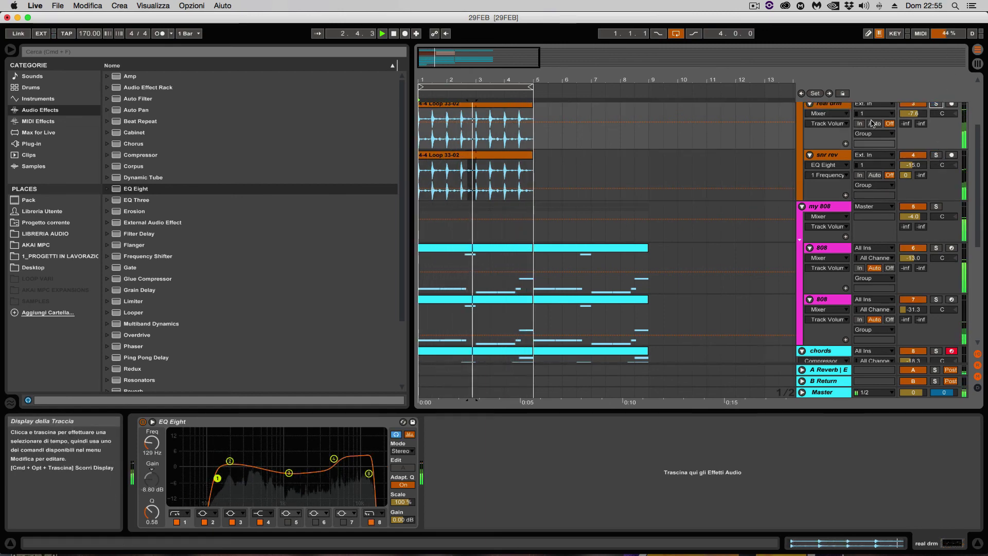
left_click(717, 187)
Step: Lower the cough track's send to return B to about -10 dB
key("plus")
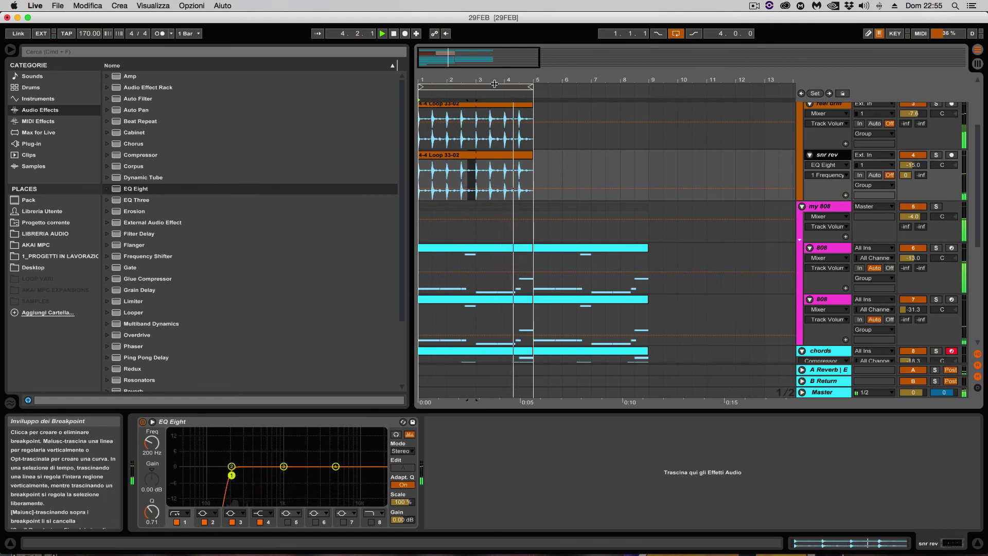
scroll(688, 240, "down", 5)
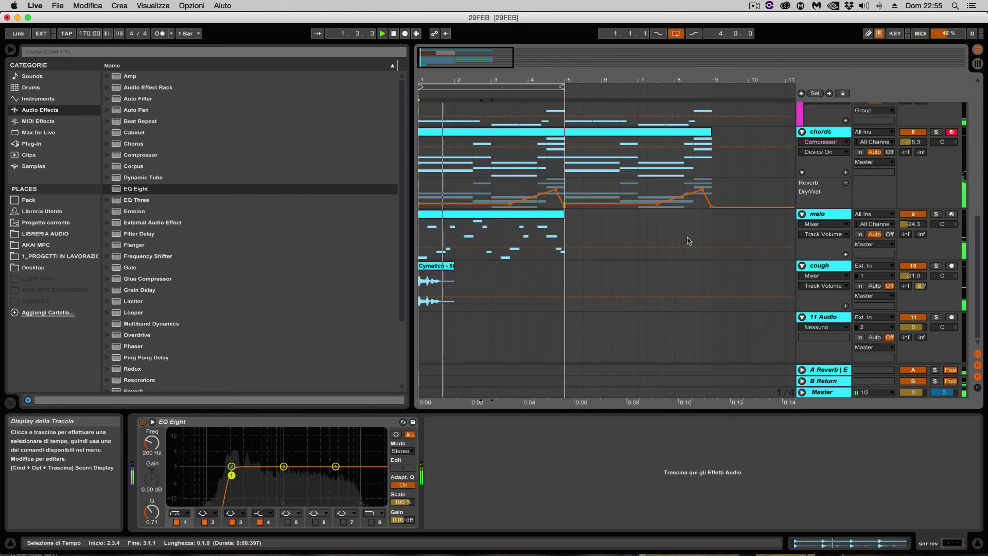
left_click_drag(920, 286, 921, 291)
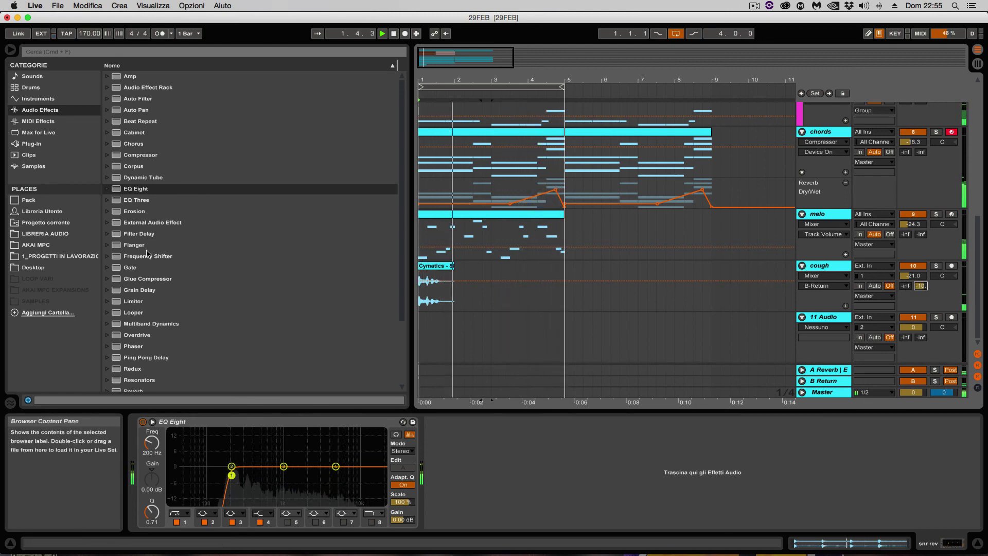
Step: Load the Simple Delay preset Quarter Note onto return track B with its feedback at 50%
scroll(145, 299, "down", 5)
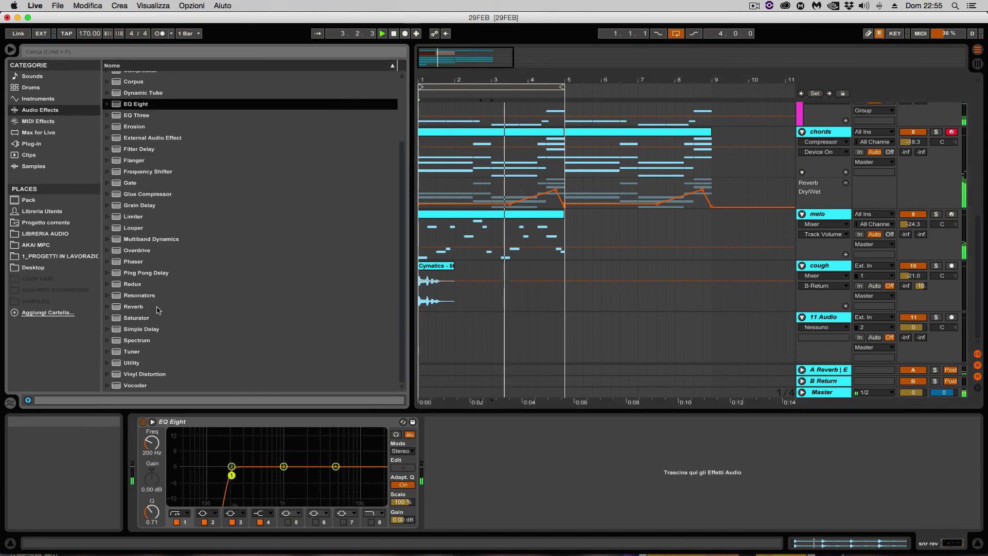
left_click(110, 330)
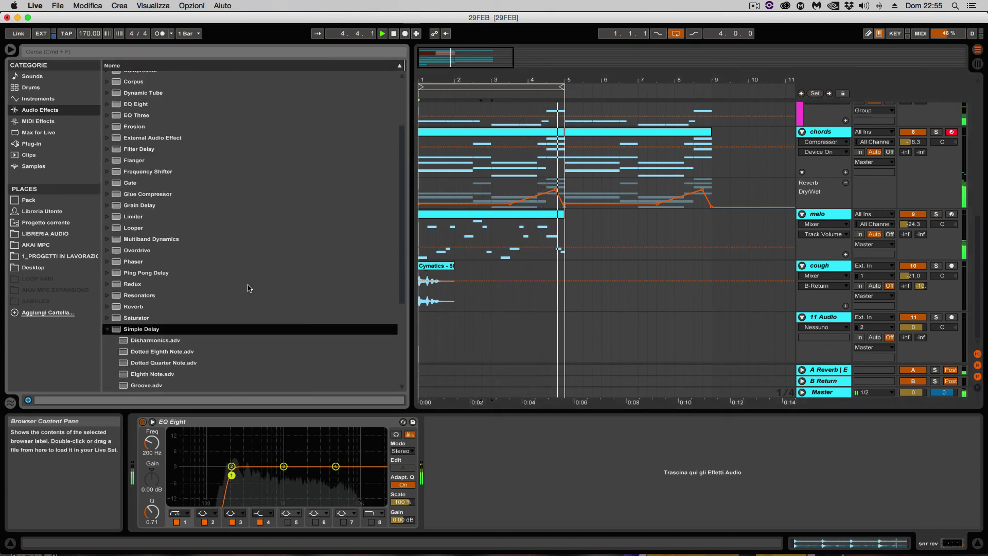
scroll(174, 308, "down", 7)
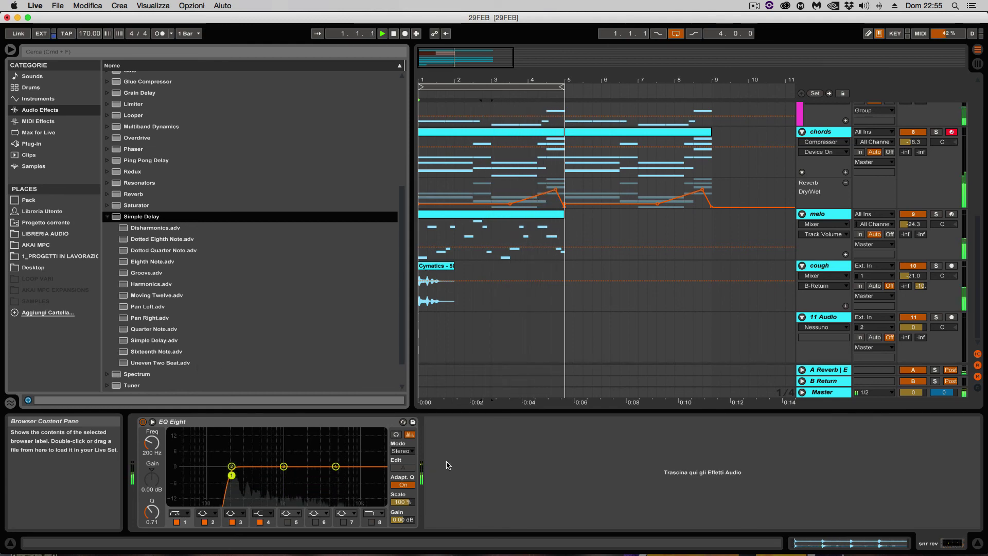
left_click(825, 381)
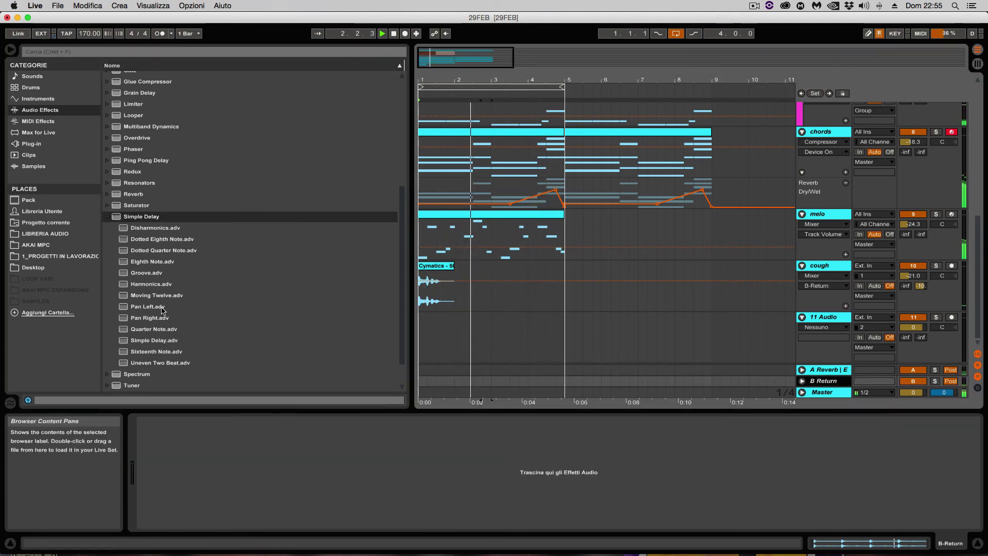
left_click_drag(155, 329, 272, 462)
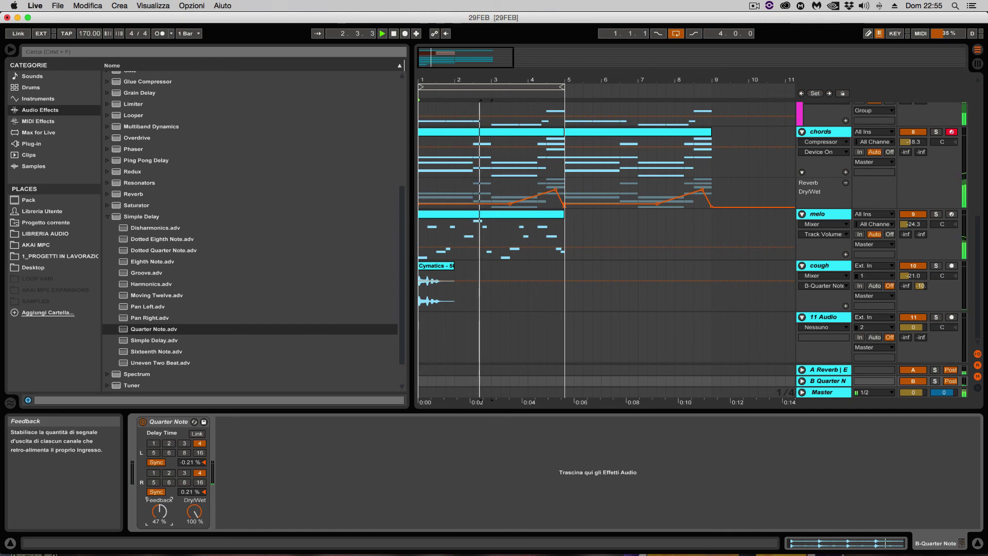
scroll(171, 499, "up", 2)
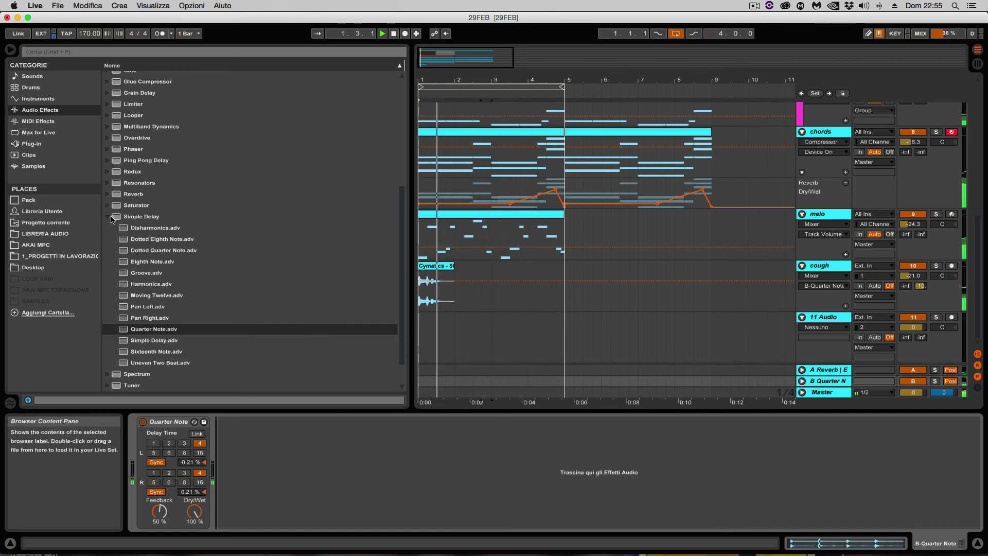
left_click(135, 216)
left_click_drag(133, 118, 237, 430)
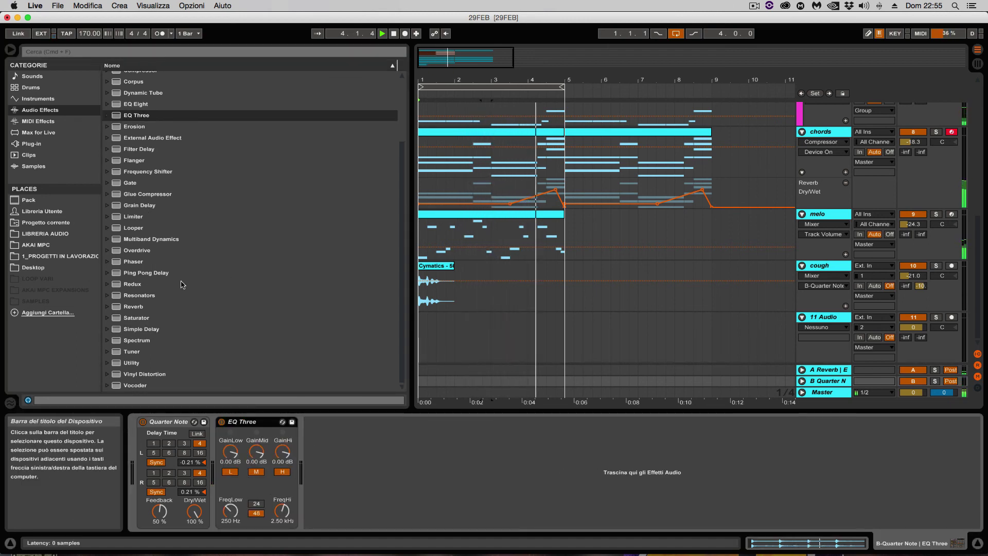
key("Delete")
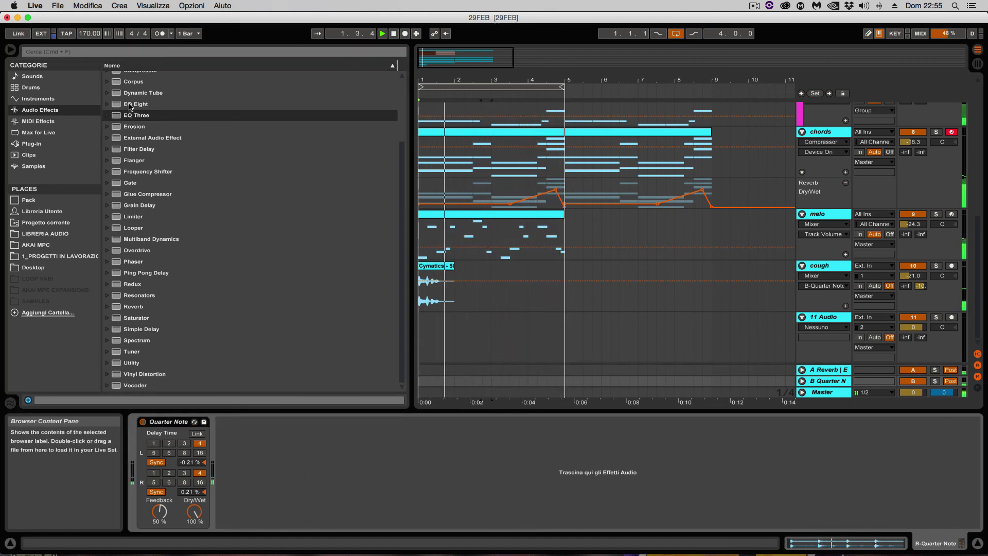
Step: Add an EQ Eight after the Quarter Note delay and make its first band a steep low cut at about 390 Hz
left_click_drag(136, 104, 244, 509)
left_click(247, 513)
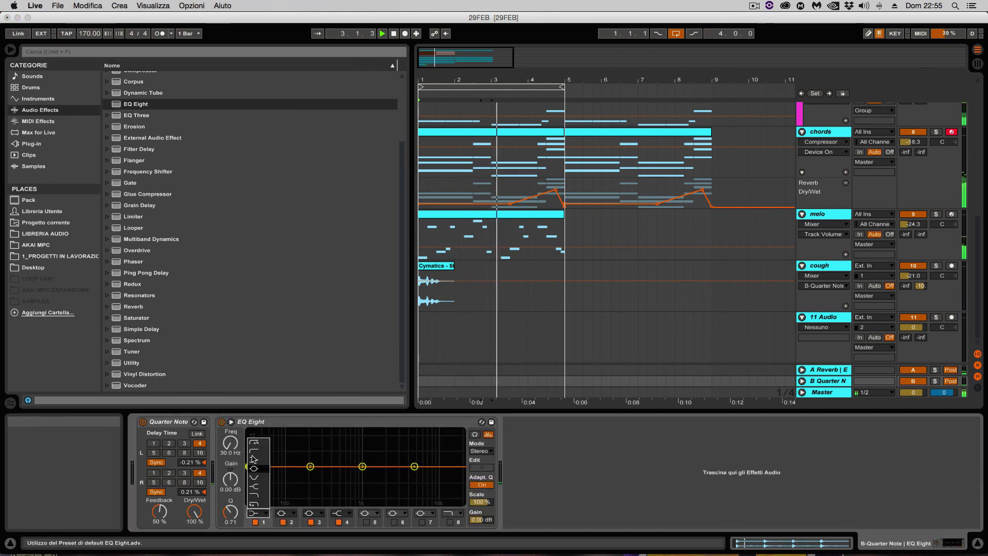
left_click(255, 443)
left_click_drag(308, 475, 332, 475)
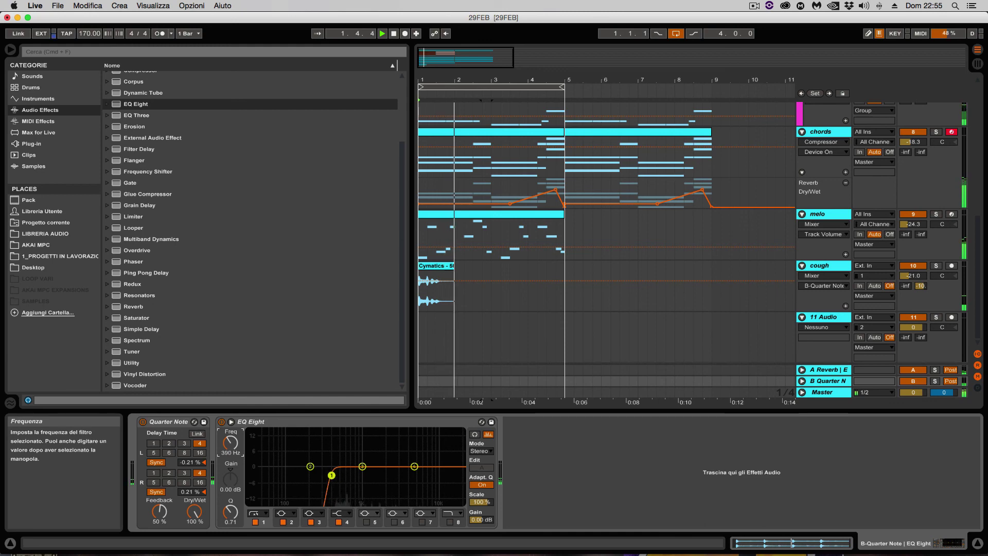
Step: Enable band 8 of the delay return's EQ Eight as a steep high cut at 6.26 kHz
left_click(450, 521)
left_click_drag(456, 475, 417, 475)
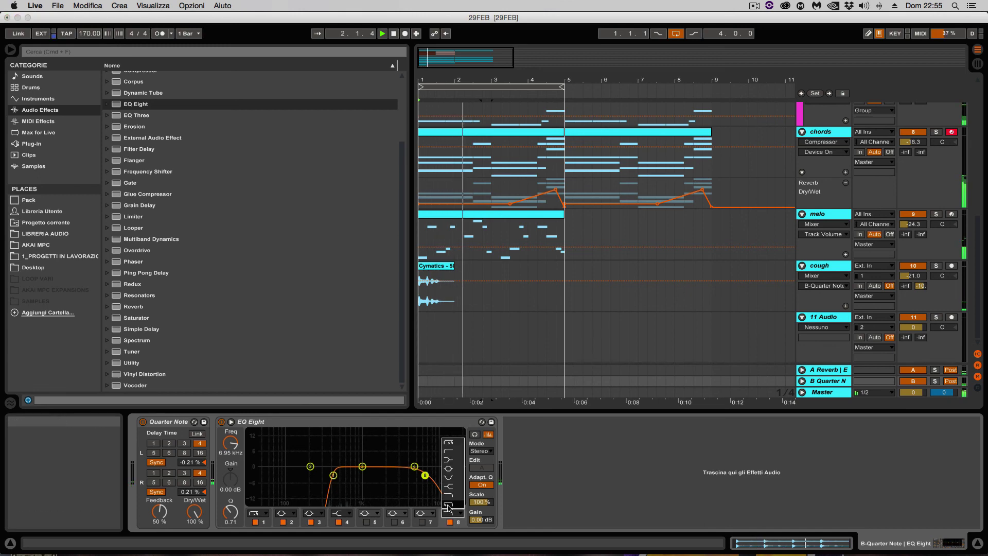
left_click_drag(230, 443, 230, 447)
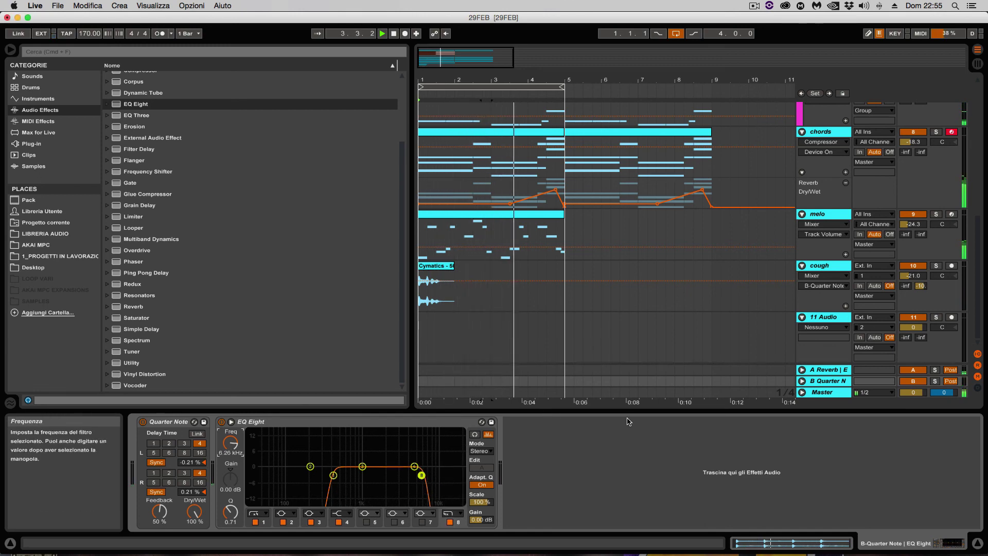
Step: Add a Compressor after the delay return's EQ Eight with -37.6 dB threshold, 0.61 ms attack and 155 ms release
scroll(138, 107, "up", 4)
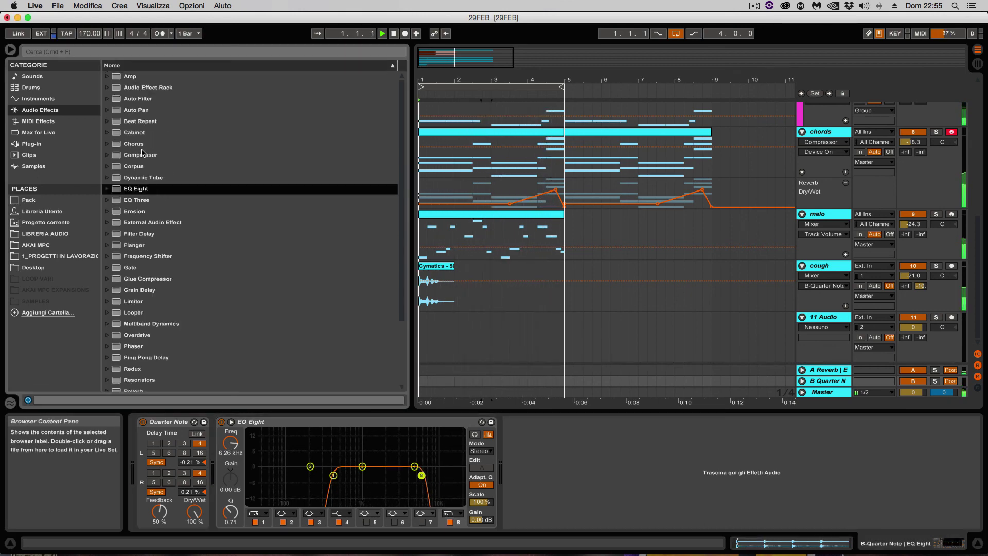
mouse_move(142, 153)
left_mouse_down()
mouse_move(531, 456)
mouse_move(545, 453)
mouse_move(518, 441)
mouse_move(557, 488)
left_mouse_up()
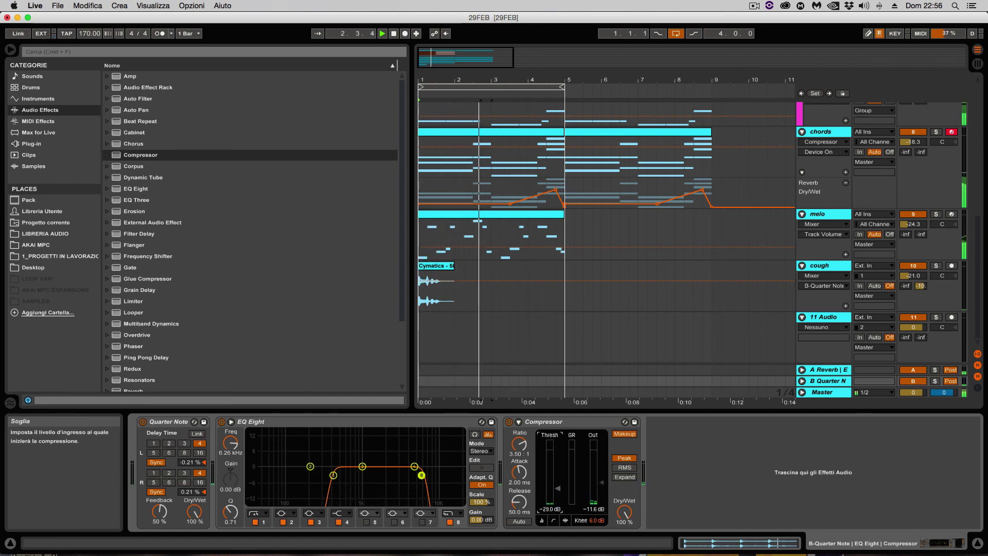
left_click(513, 477)
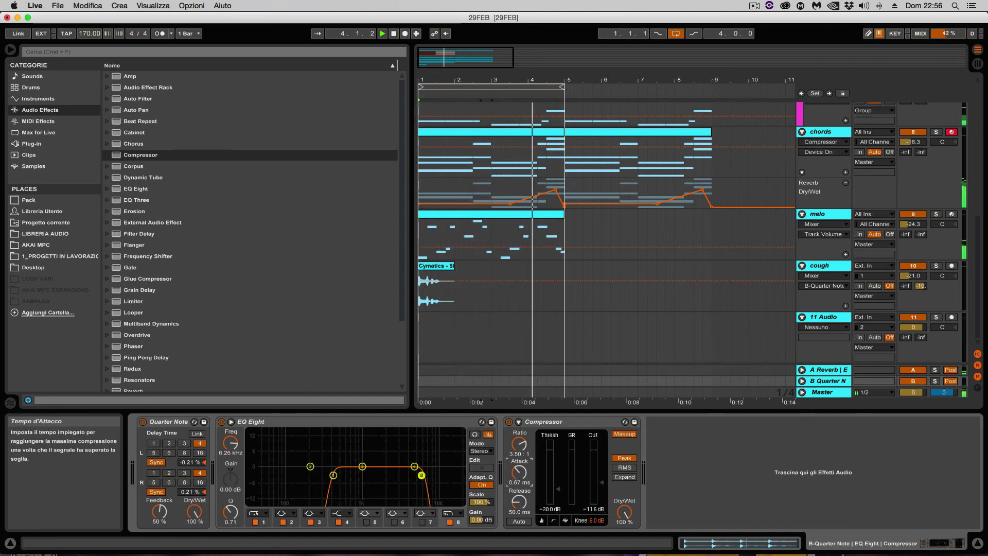
left_click_drag(519, 501, 519, 489)
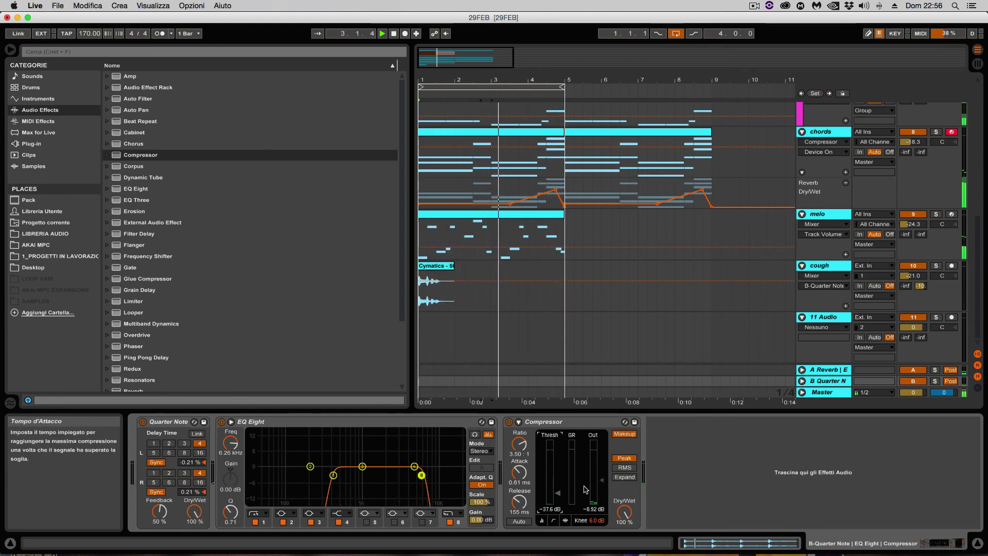
Step: Refine the Compressor to 1.94:1 ratio, -36.5 dB threshold, 0.33 ms attack, 85.7 ms release and -13.5 dB output, and save the set
left_click_drag(604, 480, 604, 482)
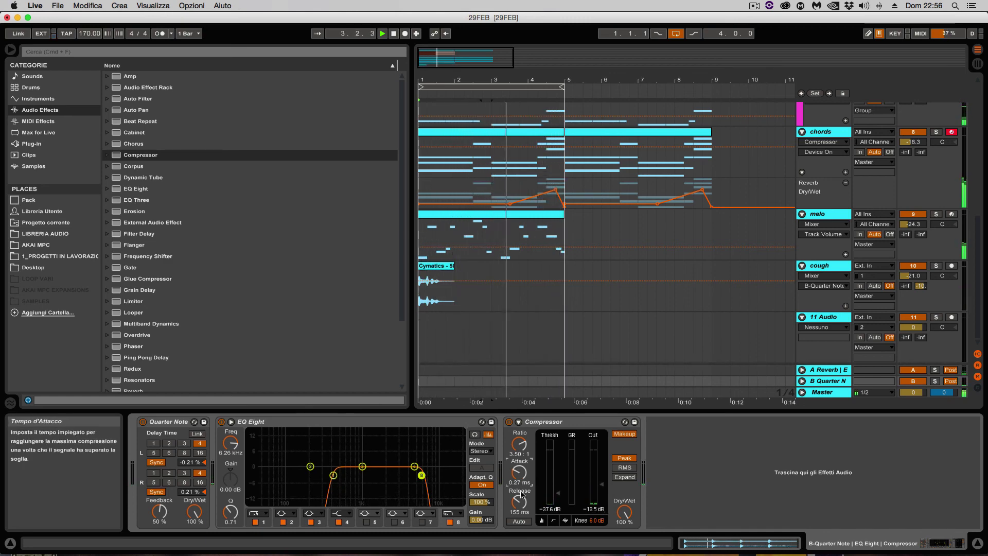
left_click_drag(522, 494, 521, 483)
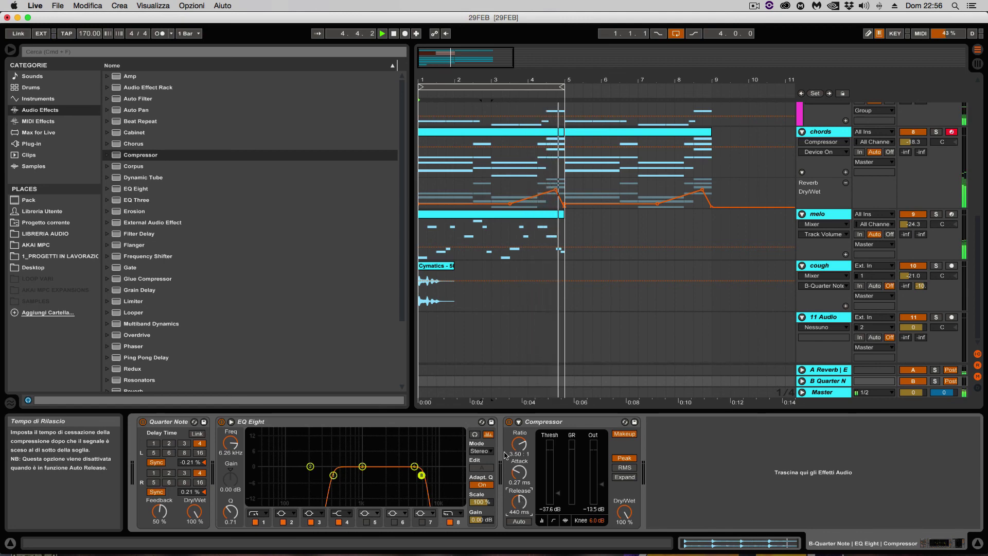
left_click_drag(519, 501, 519, 520)
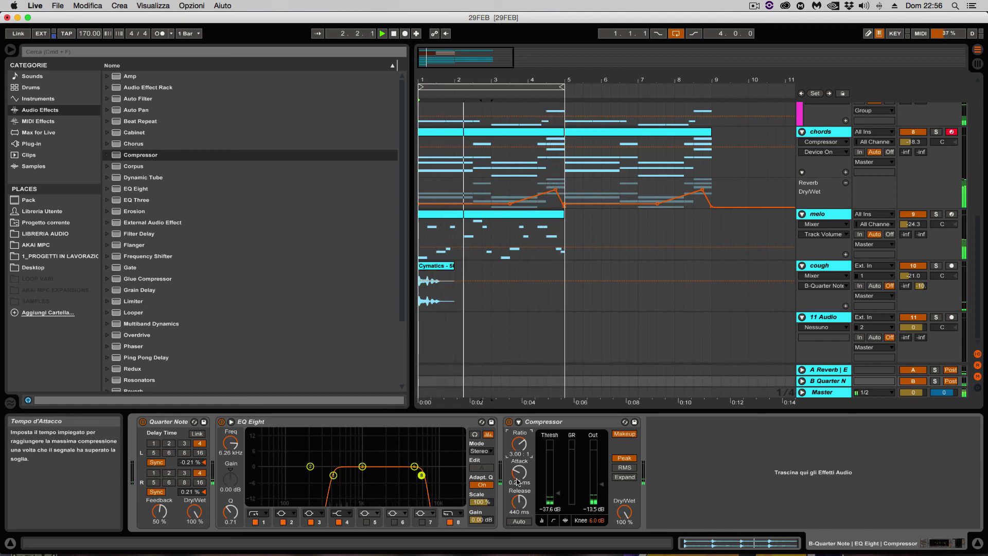
left_click_drag(519, 471, 519, 474)
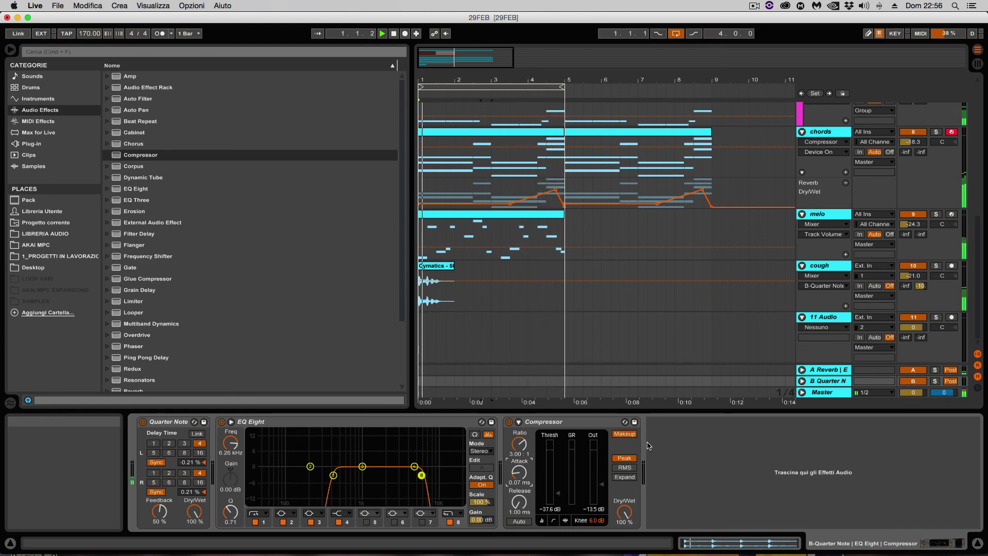
left_click_drag(549, 466, 519, 449)
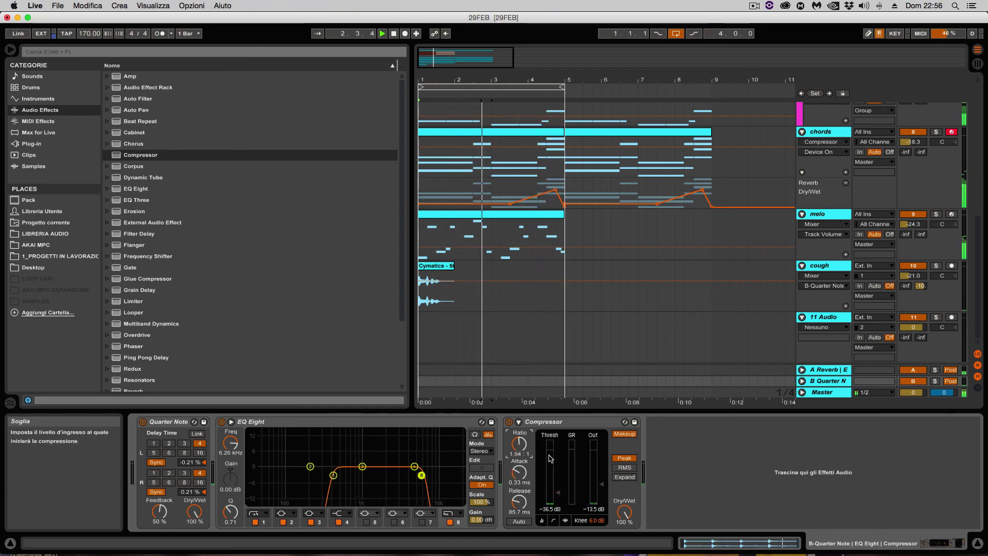
left_click(479, 312)
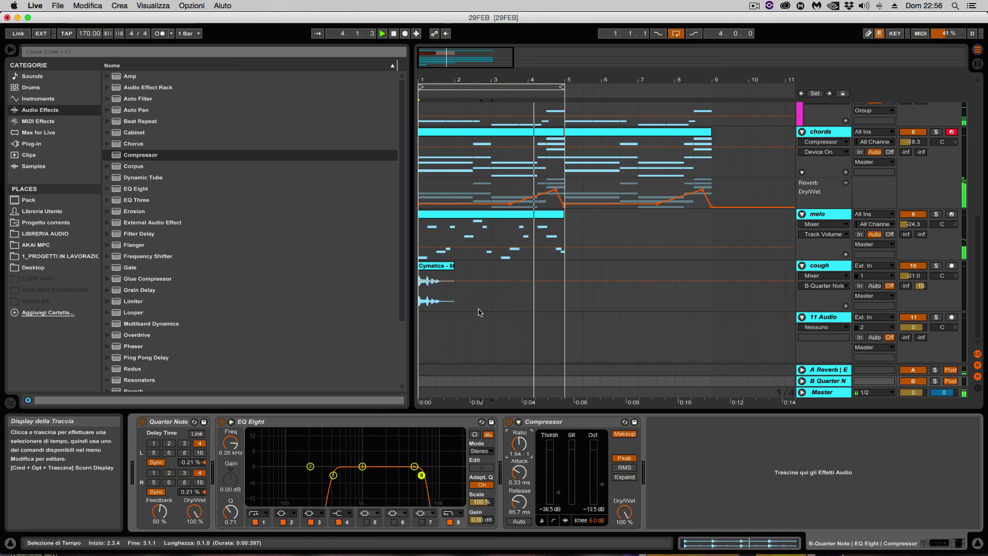
key("super+s")
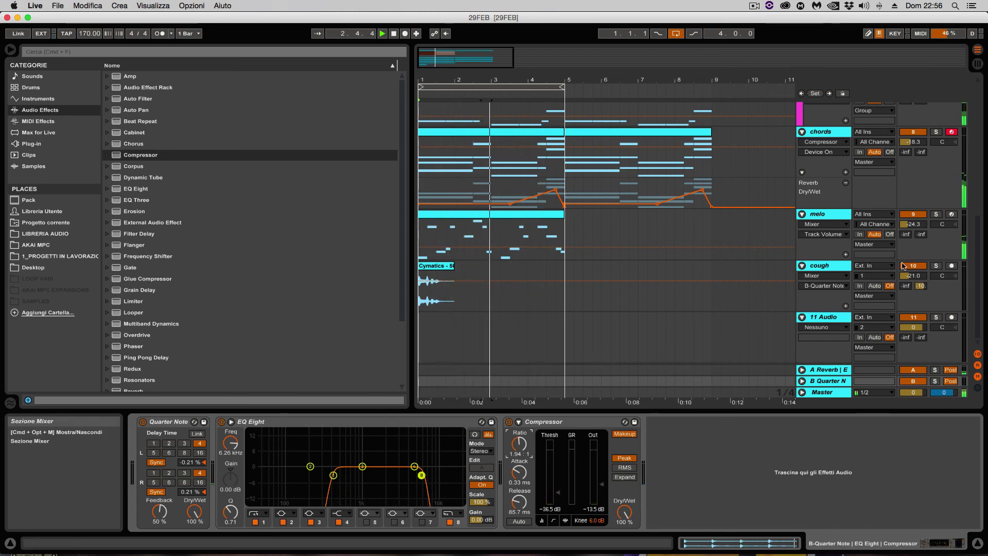
Step: Solo the cough track and add an Auto Pan with 44.4% amount after the Compressor on return B
left_click(935, 265)
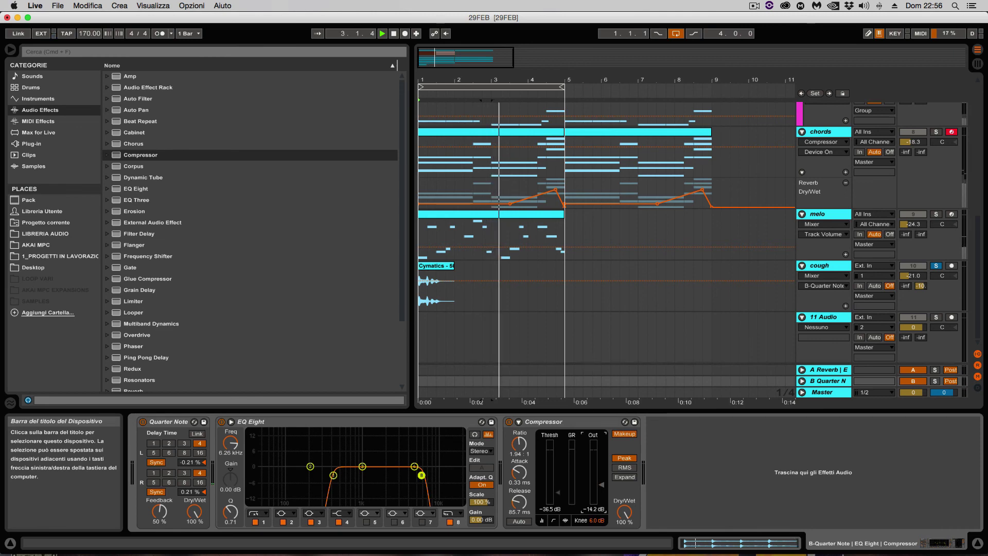
left_click(94, 53)
type("auto")
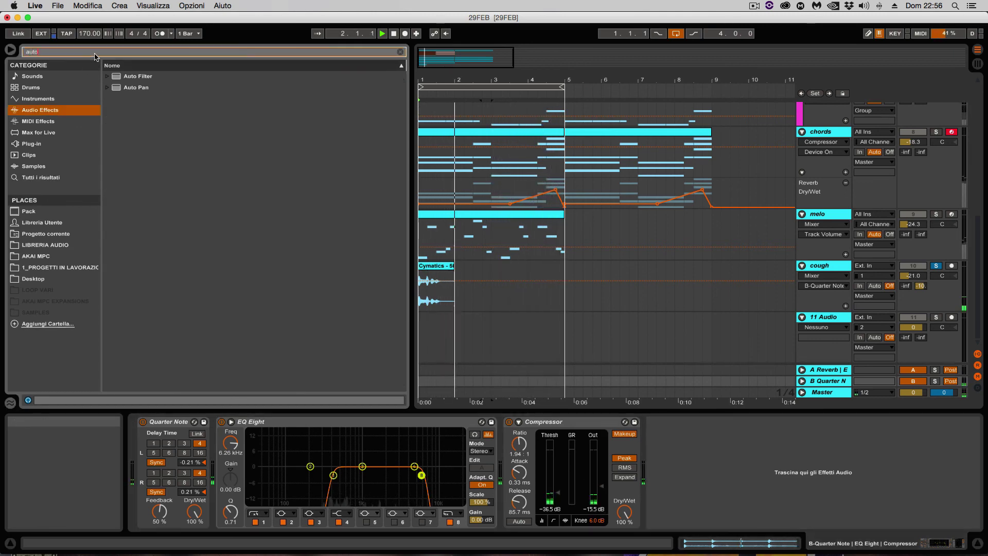
left_click(107, 87)
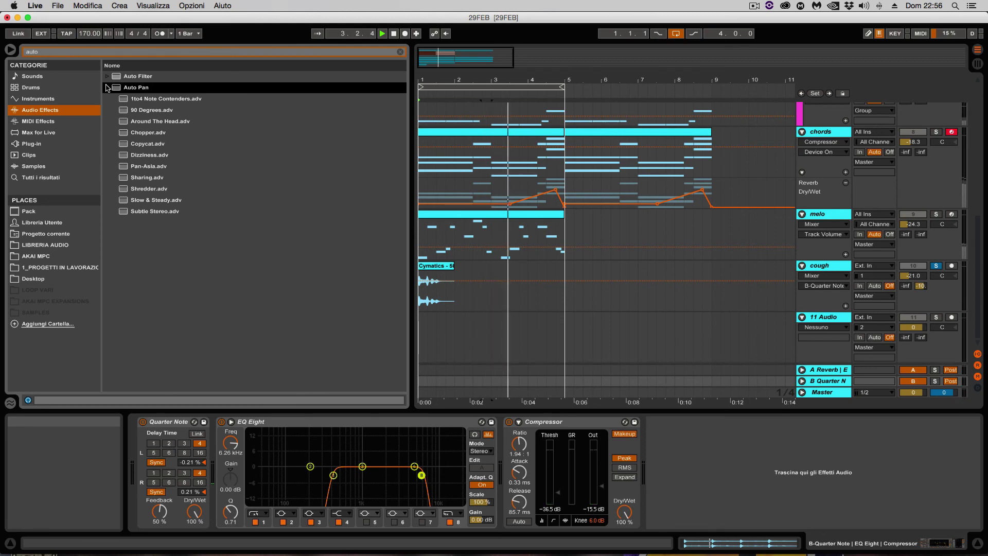
left_click(107, 88)
left_click_drag(135, 87, 662, 458)
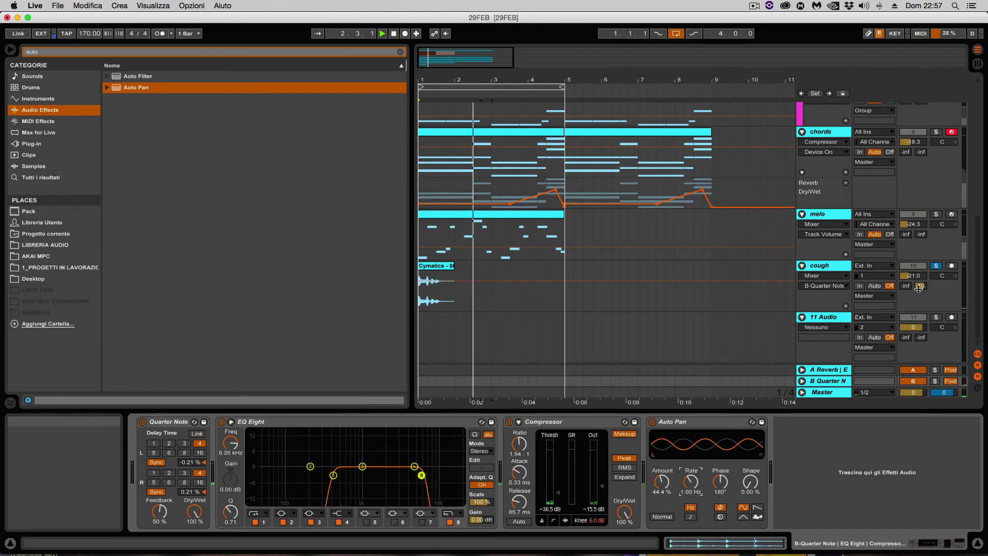
Step: Unsolo the cough track and set its volume to -20.0 dB and its send to return B to about -10 dB
left_click(936, 265)
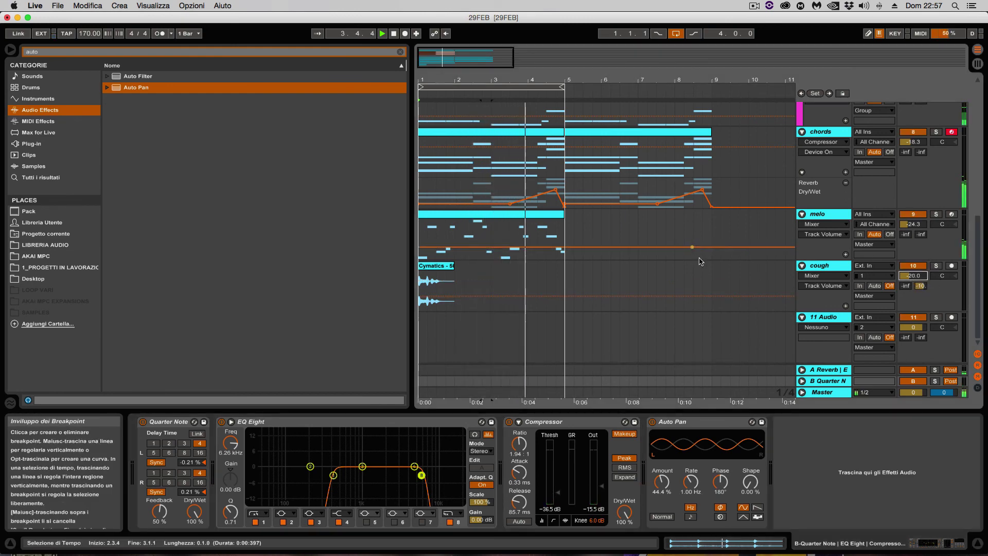
left_click(836, 285)
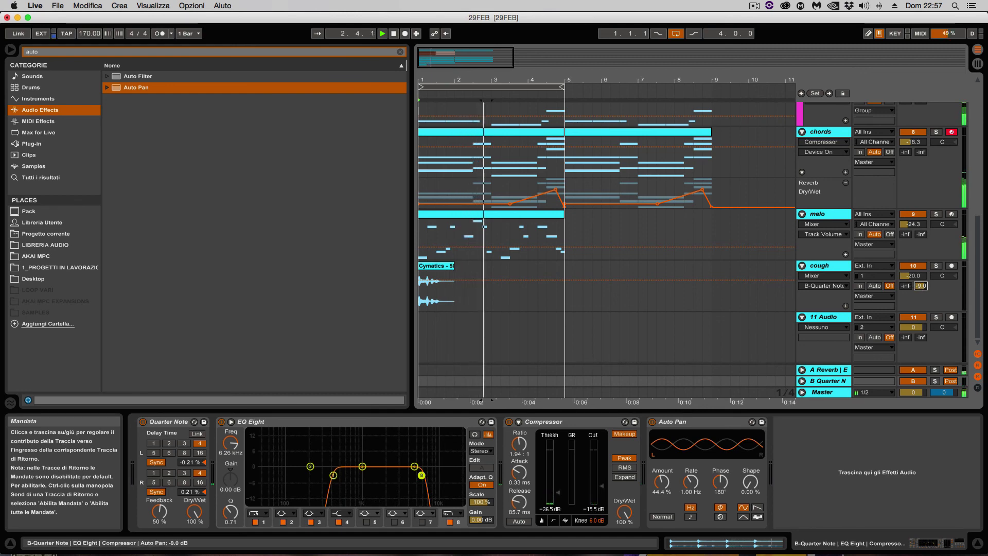
left_click_drag(920, 285, 921, 296)
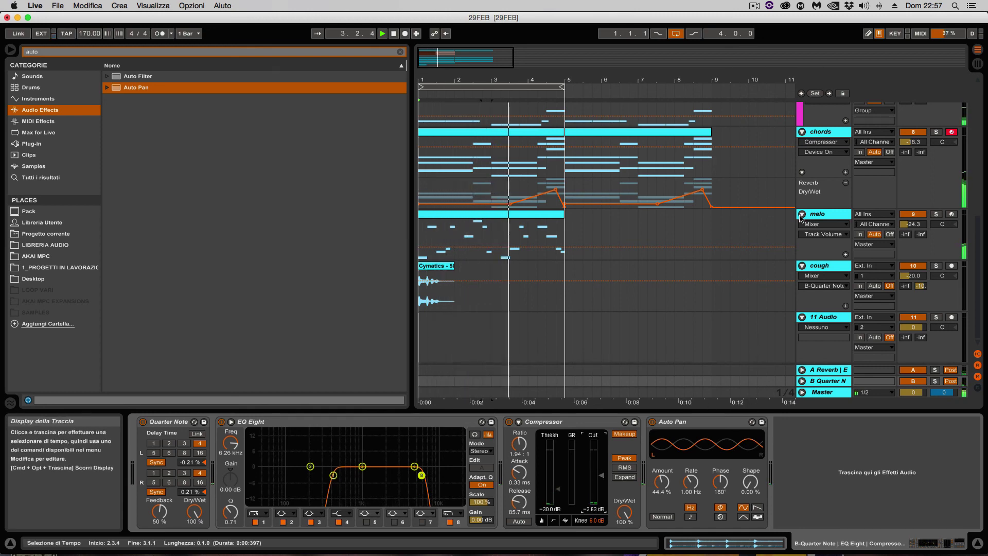
Step: Switch to the Session View and show the Master track's devices to check the bx_meter
left_click(978, 65)
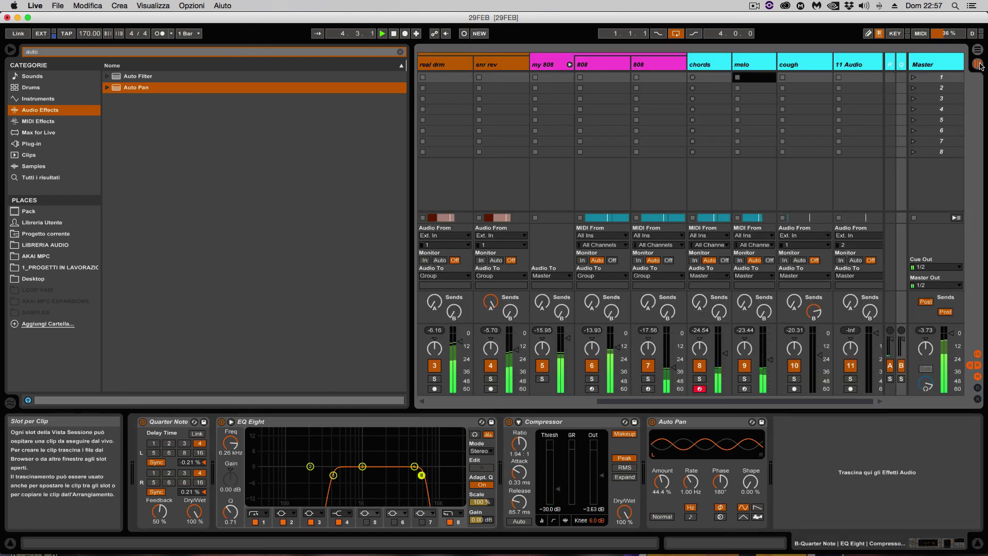
left_click(922, 301)
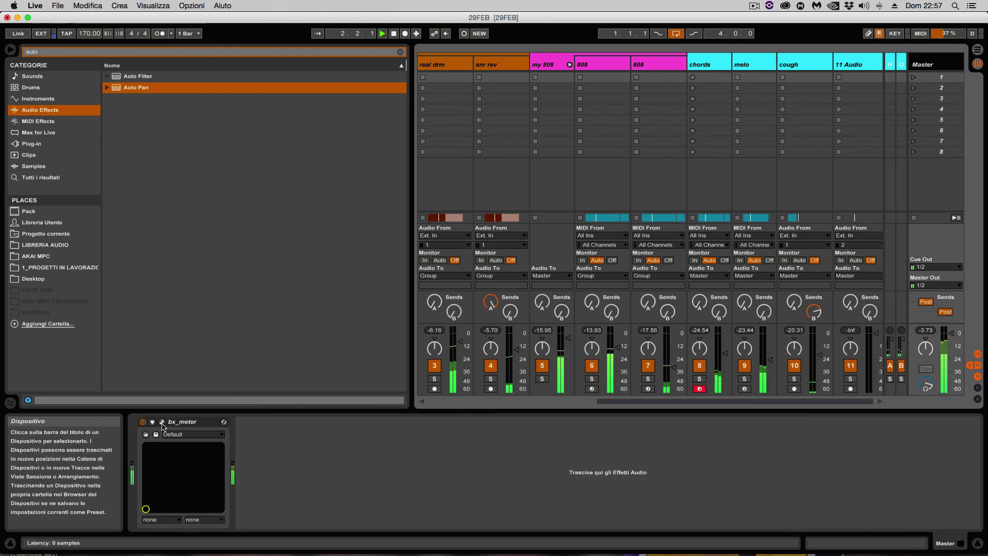